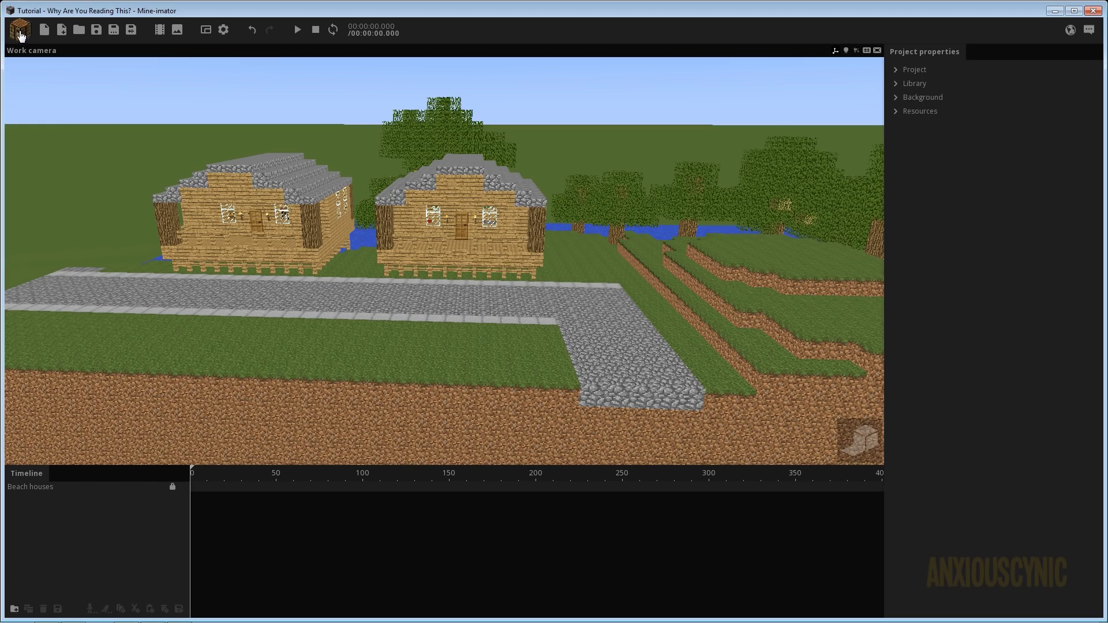
# Create a camera and fly it beside the road near the terraces, facing the two beach houses
pyautogui.click(20, 30)
pyautogui.click(285, 66)
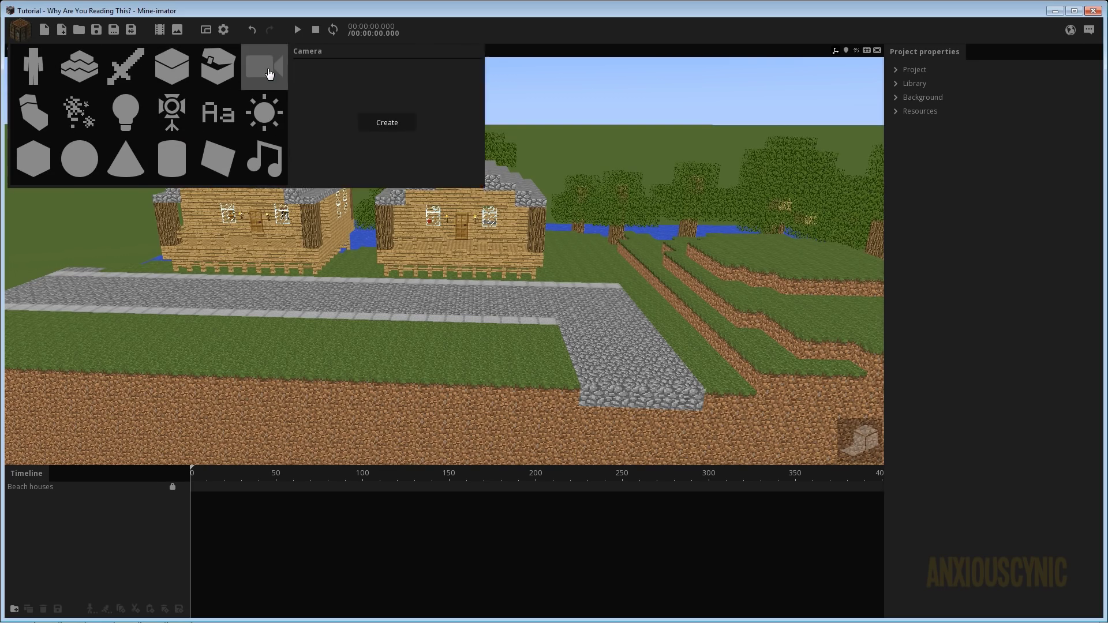
pyautogui.click(417, 125)
pyautogui.moveTo(743, 385)
pyautogui.mouseDown(button='right')
pyautogui.moveTo(756, 384)
pyautogui.moveTo(658, 386)
pyautogui.moveTo(744, 388)
pyautogui.mouseUp(button='right')
pyautogui.press('w')
pyautogui.press('d')
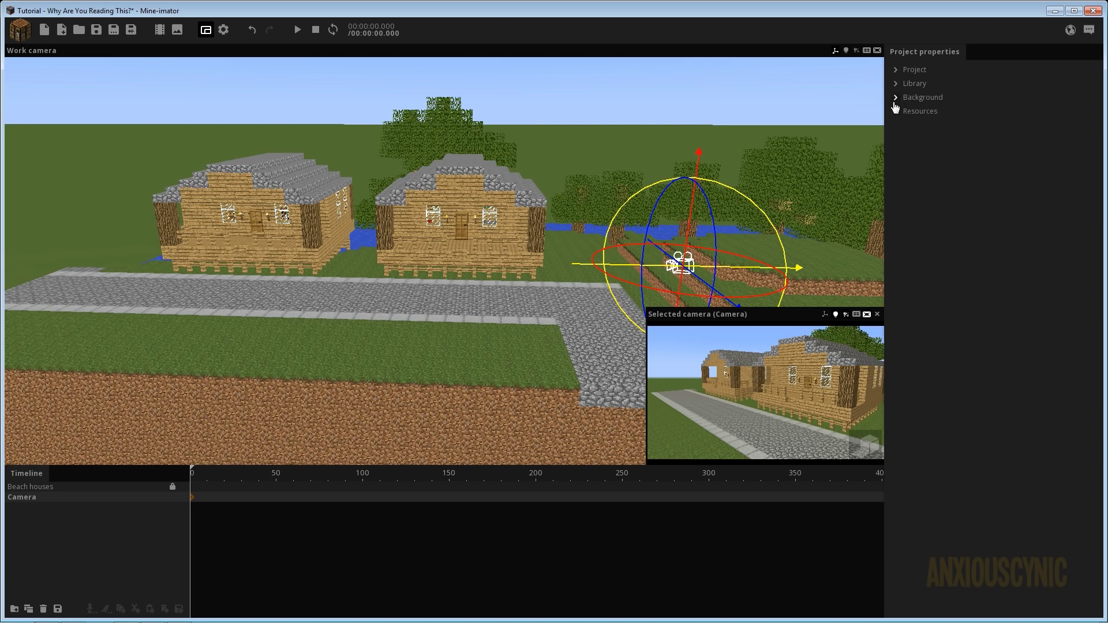
# Rename the new camera as CameraA
pyautogui.click(30, 496)
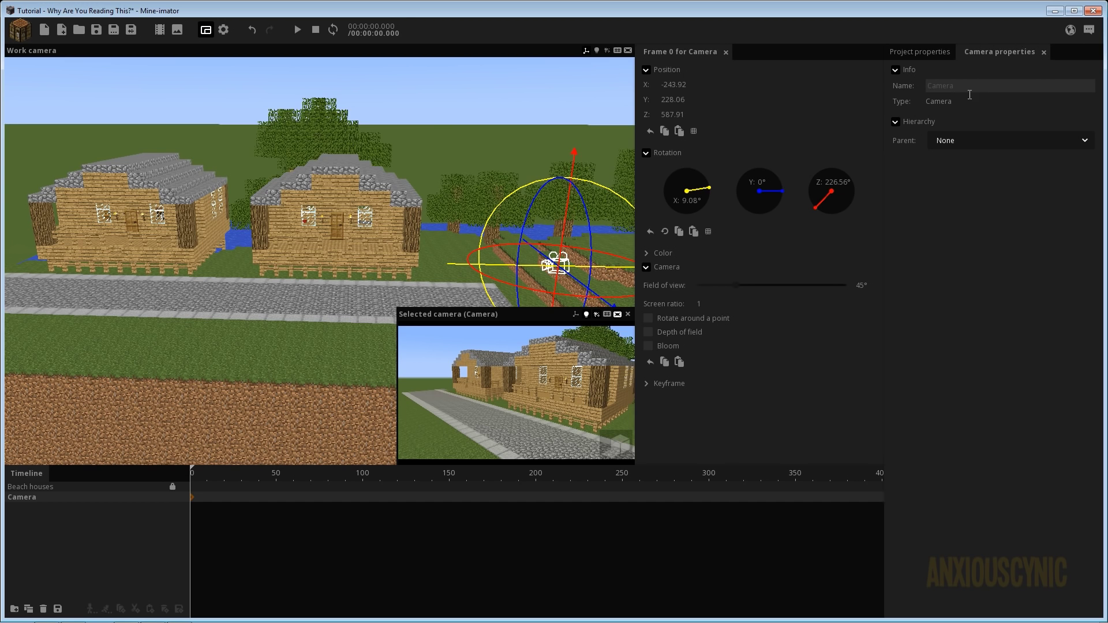
pyautogui.click(946, 86)
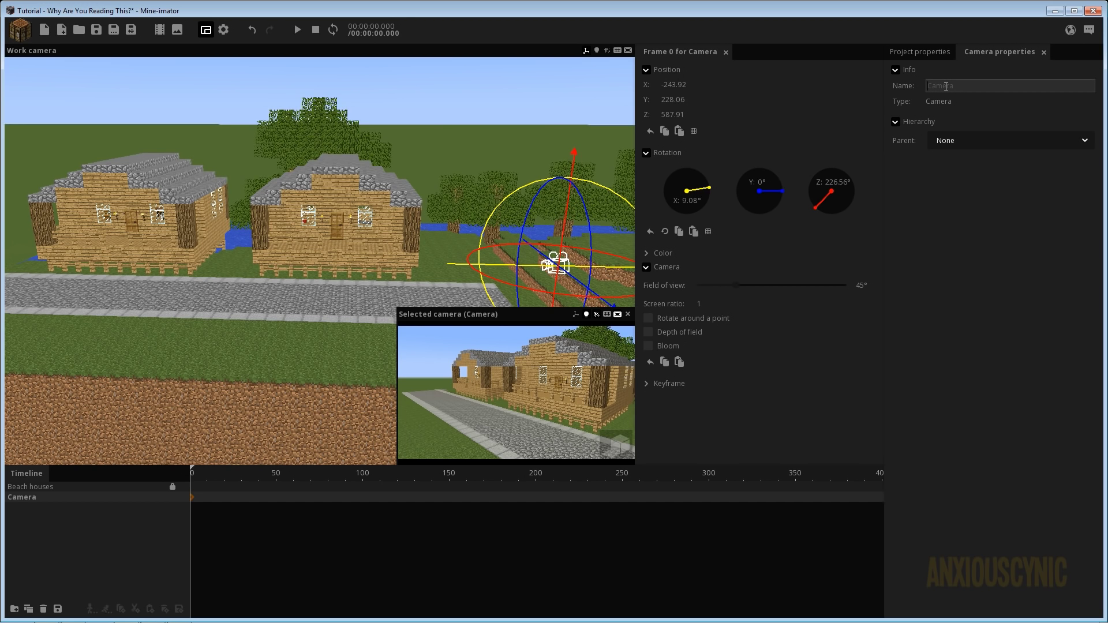
pyautogui.write('CameraA')
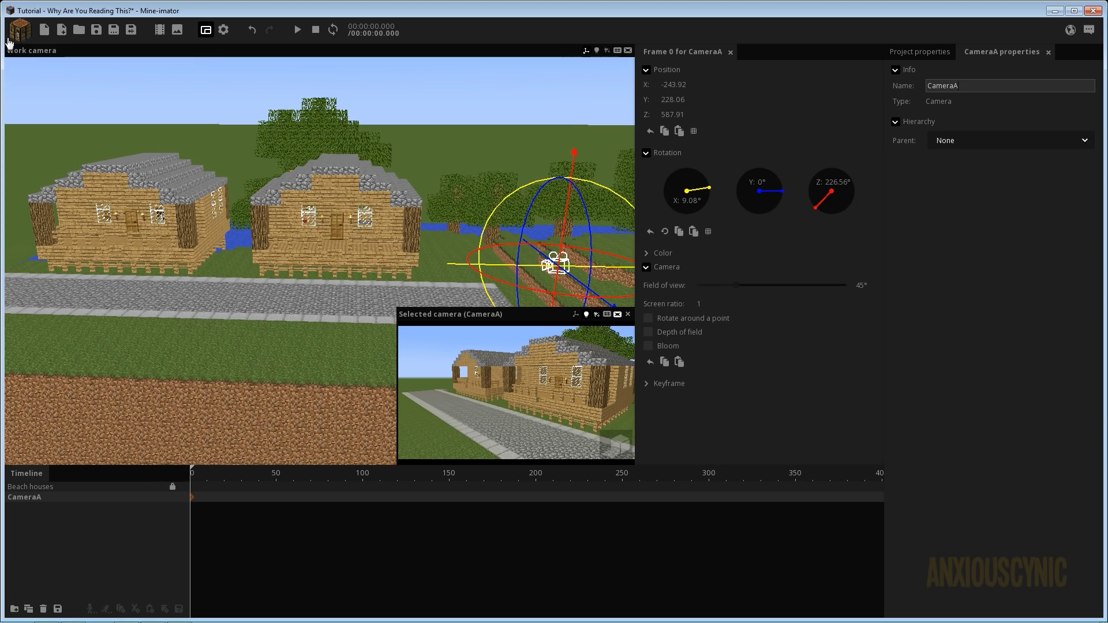
# Create a second camera and select it in the timeline
pyautogui.moveTo(356, 235); pyautogui.dragTo(375, 204, button='right')
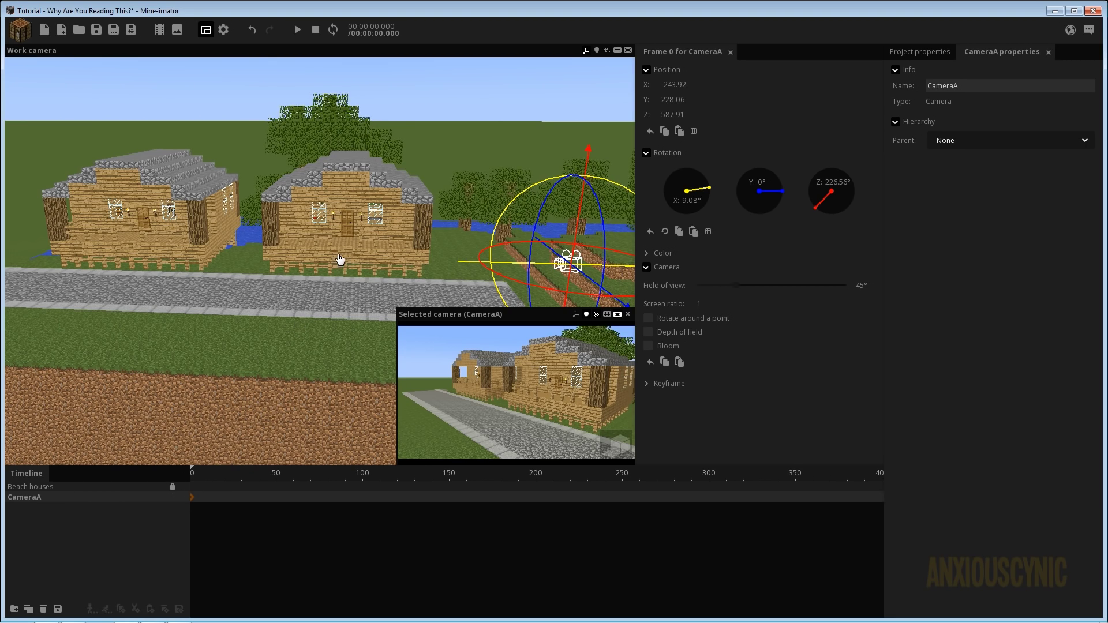
pyautogui.moveTo(340, 259); pyautogui.dragTo(350, 262, button='right')
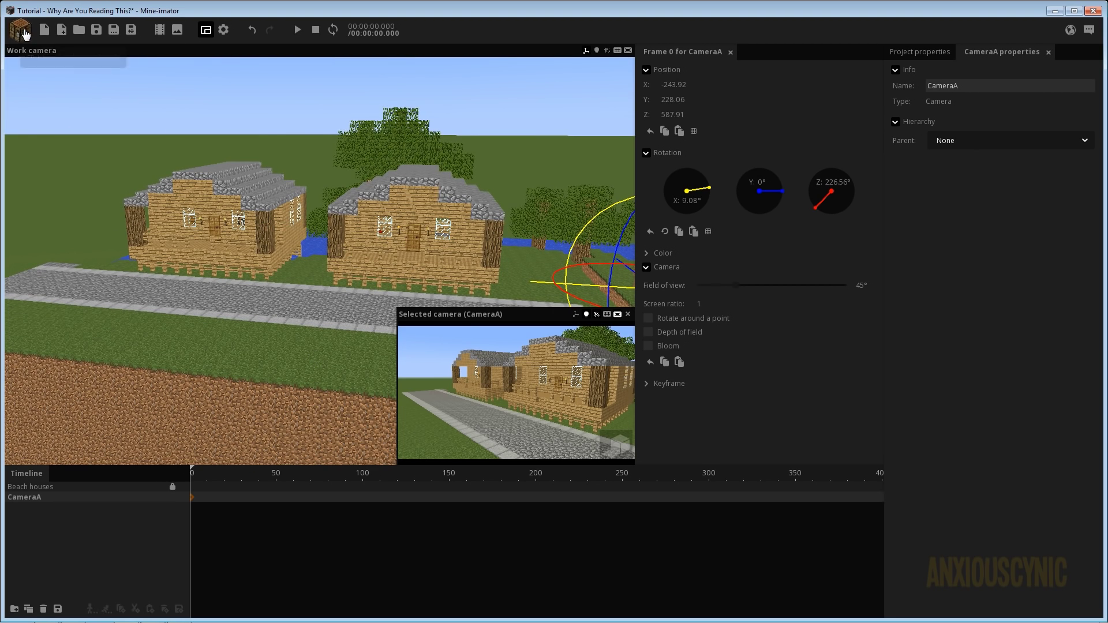
pyautogui.click(25, 34)
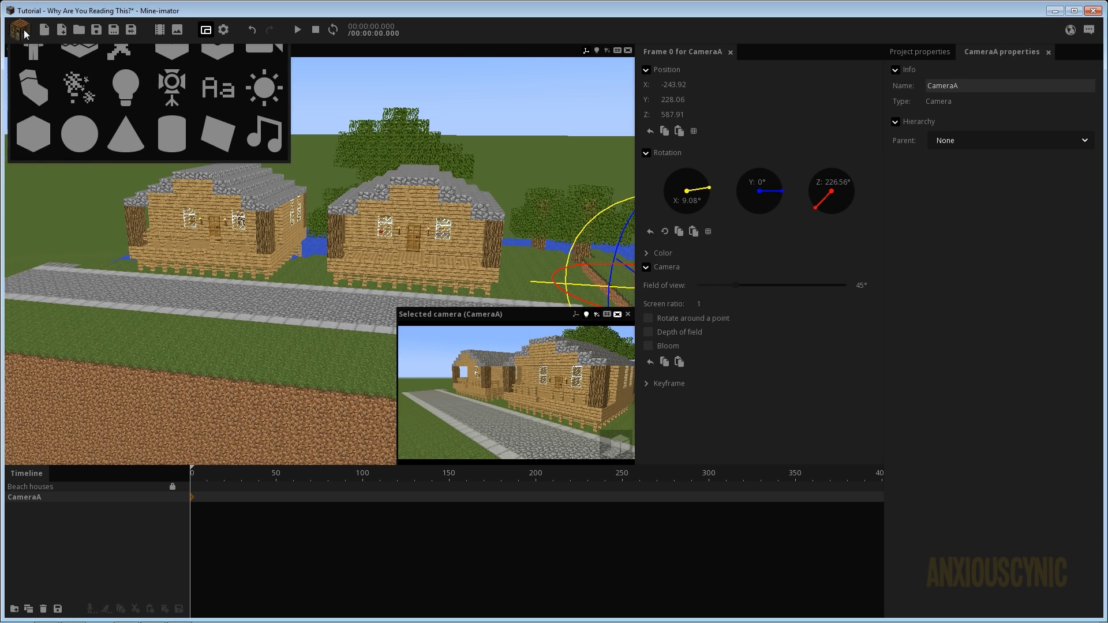
pyautogui.click(260, 72)
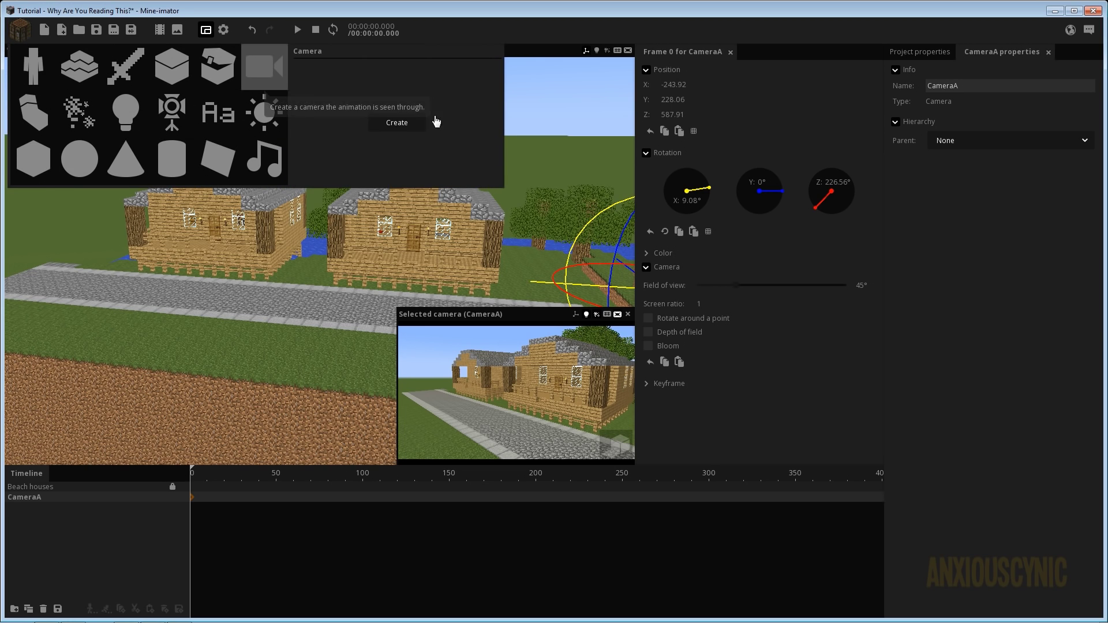
pyautogui.click(396, 121)
pyautogui.click(24, 519)
pyautogui.click(23, 508)
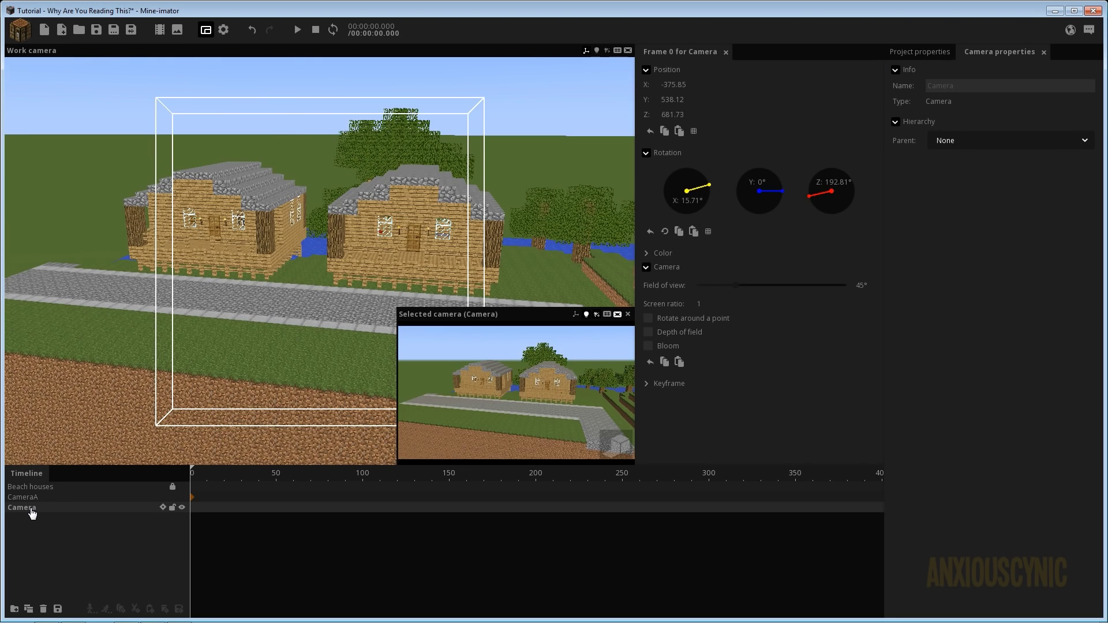
# Name the second camera CCTV_1
pyautogui.click(950, 86)
pyautogui.write('CC')
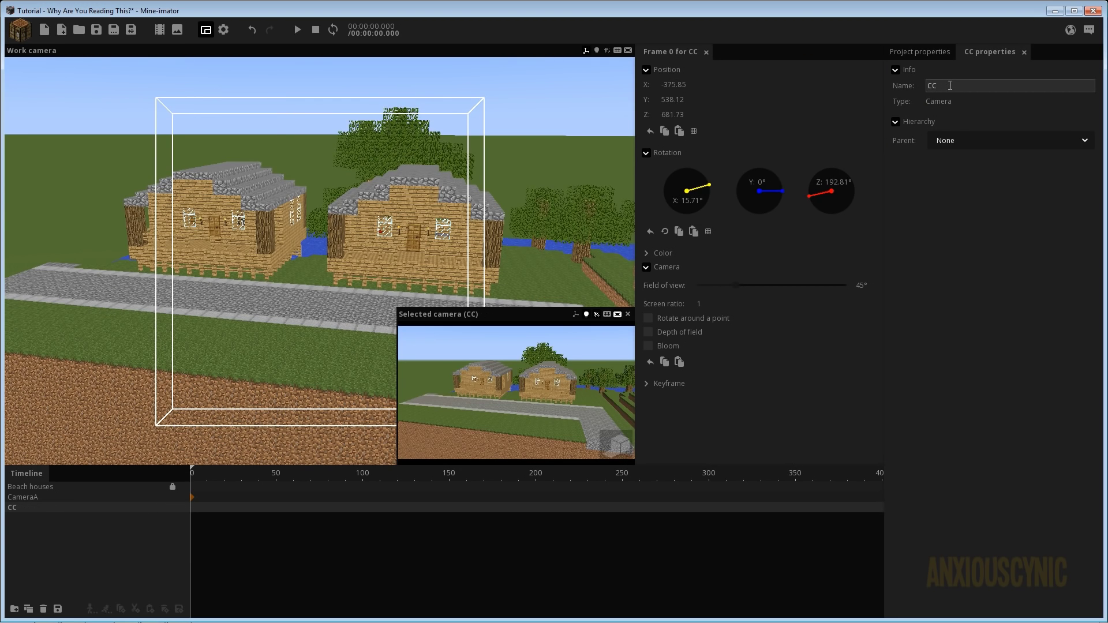
pyautogui.write('TV')
pyautogui.press('BackSpace')
pyautogui.write('V')
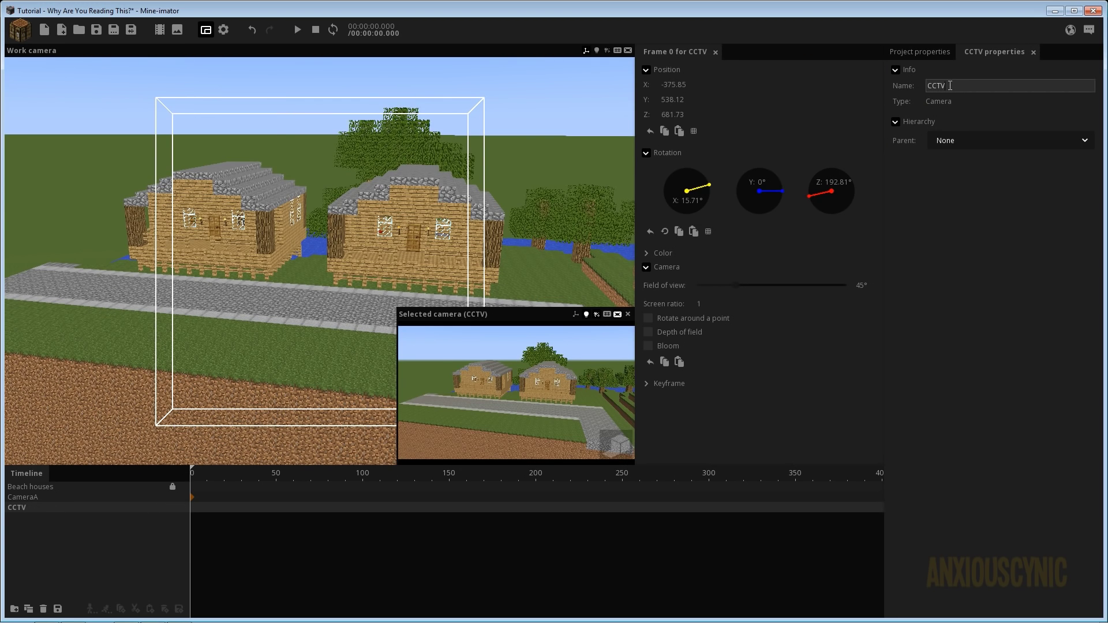
pyautogui.write('_1')
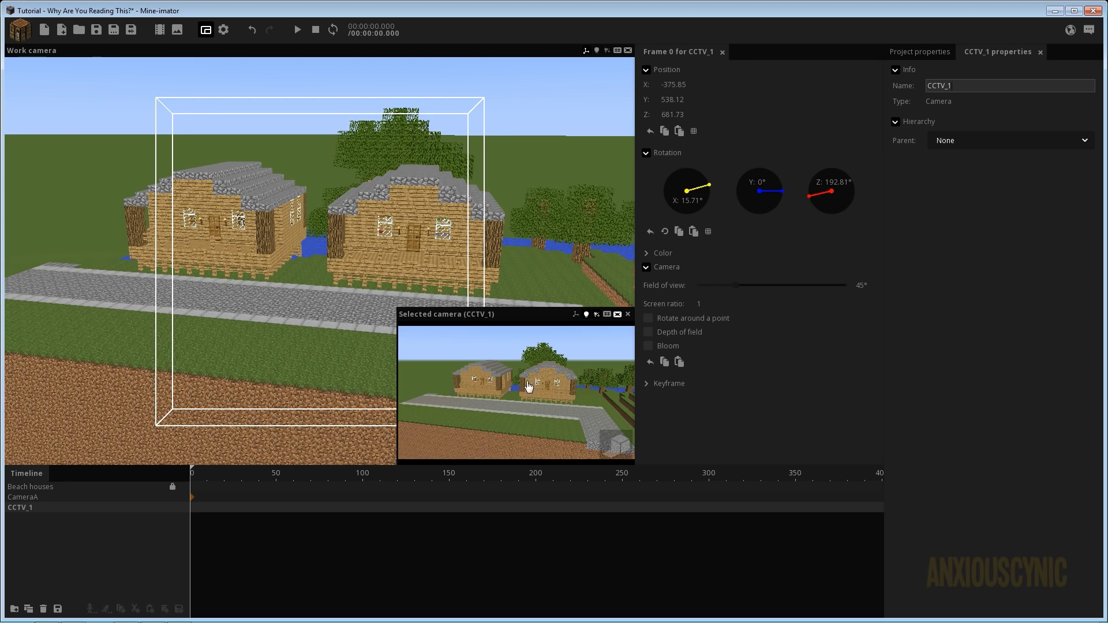
# Enlarge the camera preview and fly CCTV_1 to the outer front roof corner of the house nearer the trees, looking down along the road
pyautogui.press('w')
pyautogui.moveTo(536, 385)
pyautogui.mouseDown(button='right')
pyautogui.moveTo(553, 383)
pyautogui.moveTo(523, 385)
pyautogui.mouseUp(button='right')
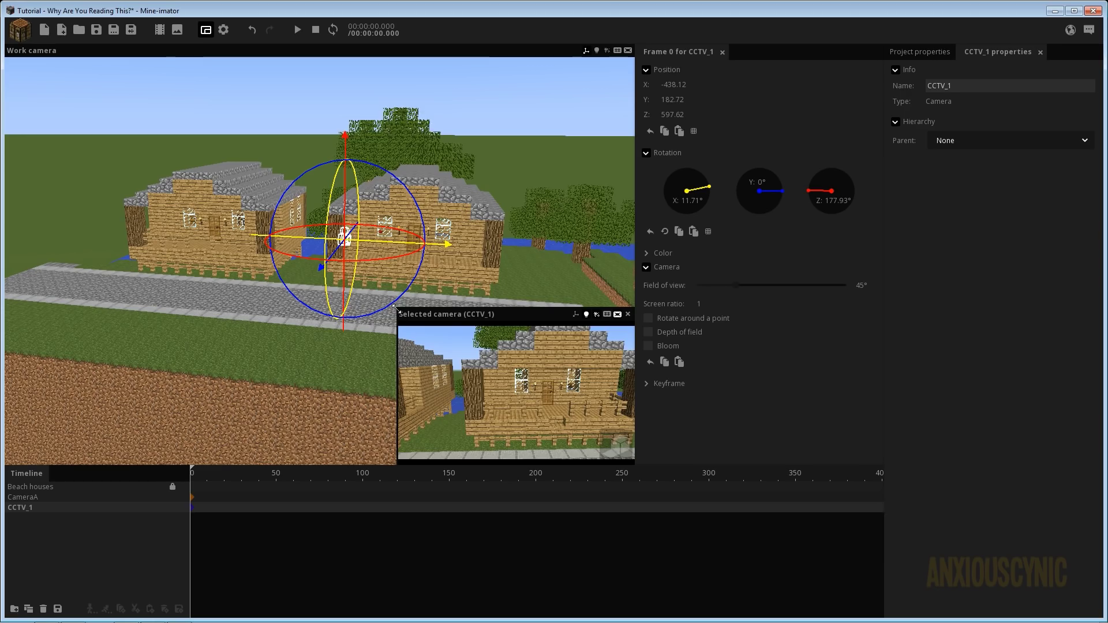
pyautogui.moveTo(395, 307); pyautogui.dragTo(227, 211)
pyautogui.moveTo(389, 325); pyautogui.dragTo(268, 365, button='right')
pyautogui.press('d')
pyautogui.press('w')
pyautogui.press('e')
pyautogui.press('w')
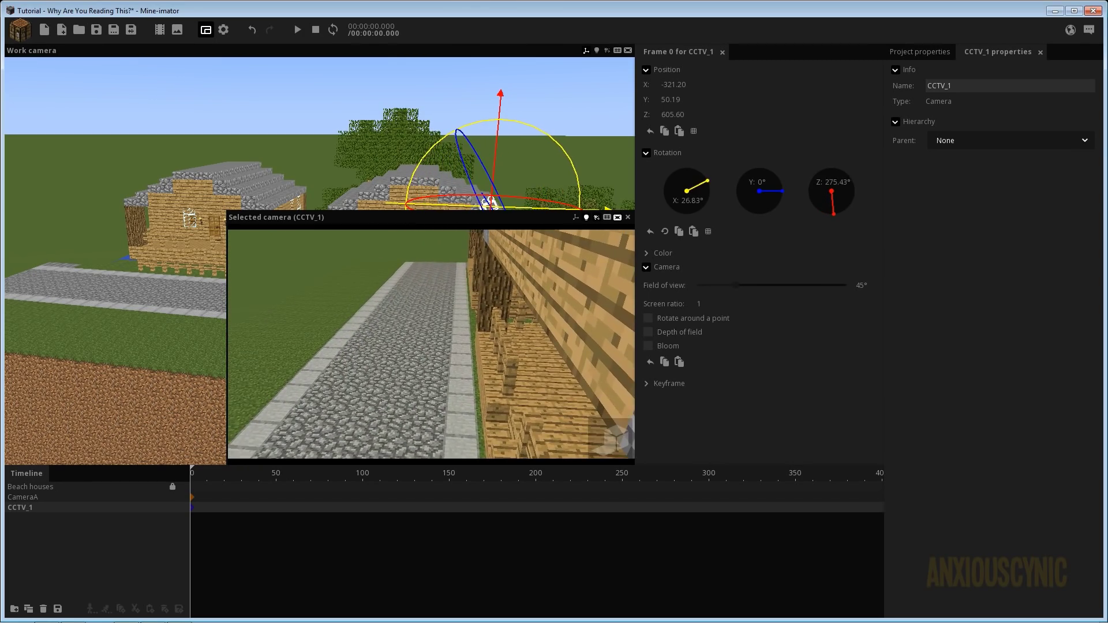
pyautogui.moveTo(490, 202); pyautogui.dragTo(490, 202, button='right')
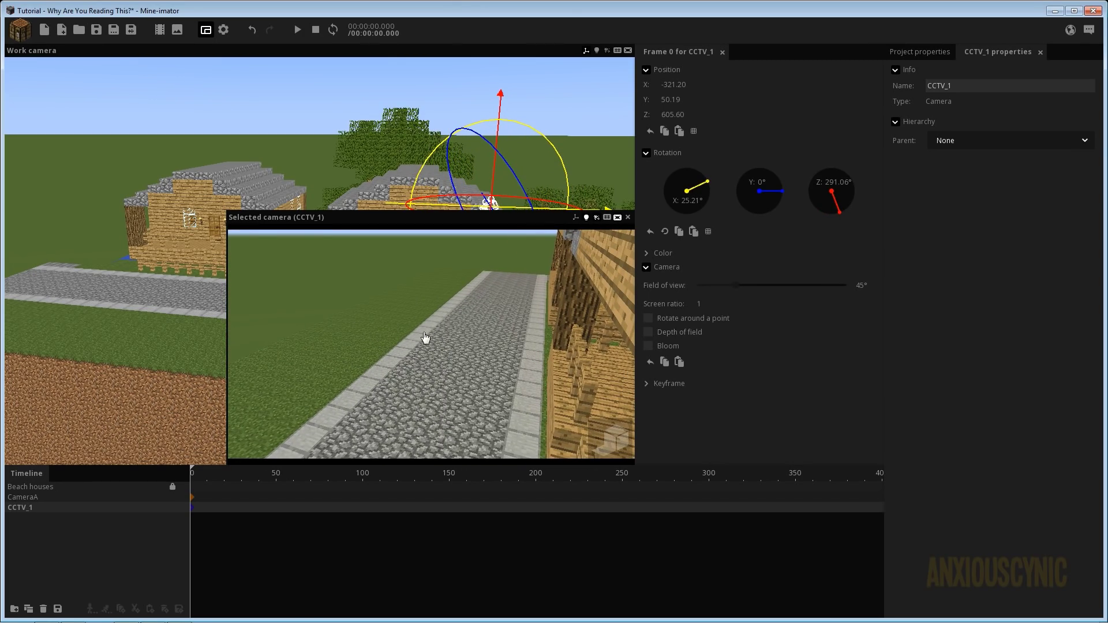
# Duplicate the CCTV_1 camera and rename the copy as CCTV_2
pyautogui.click(28, 609)
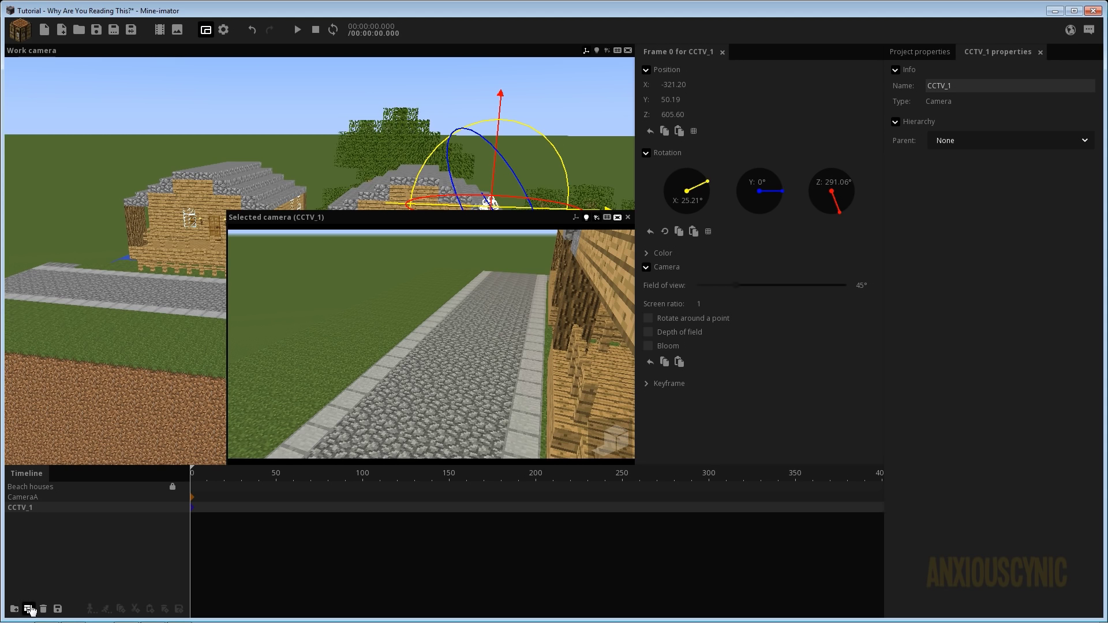
pyautogui.click(974, 86)
pyautogui.click(974, 86)
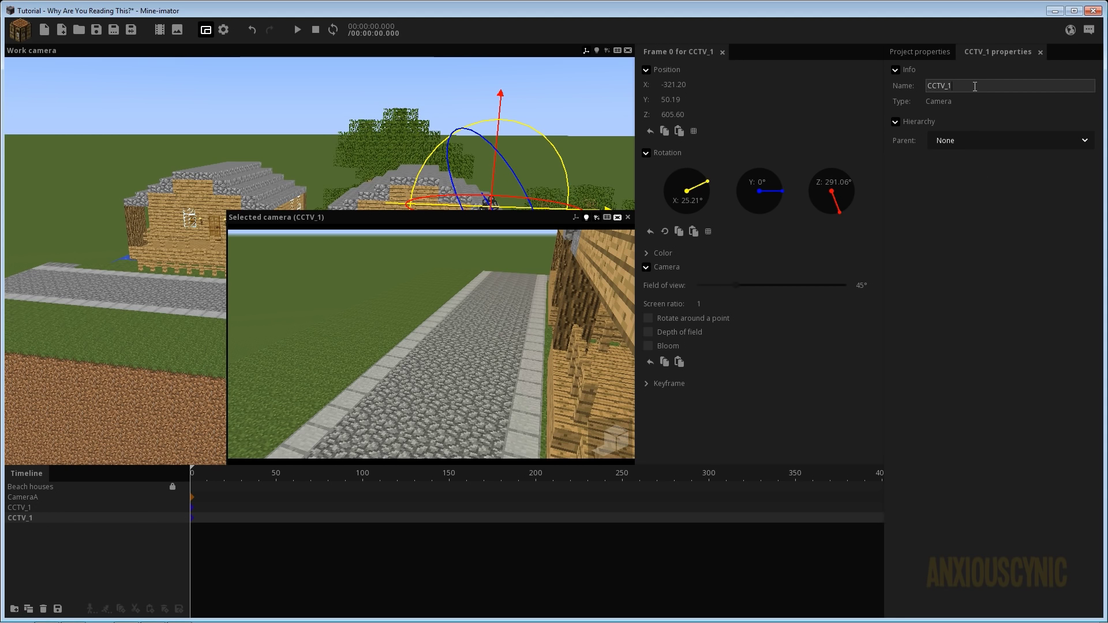
pyautogui.write('2')
pyautogui.press('BackSpace')
pyautogui.press('BackSpace')
pyautogui.write('2')
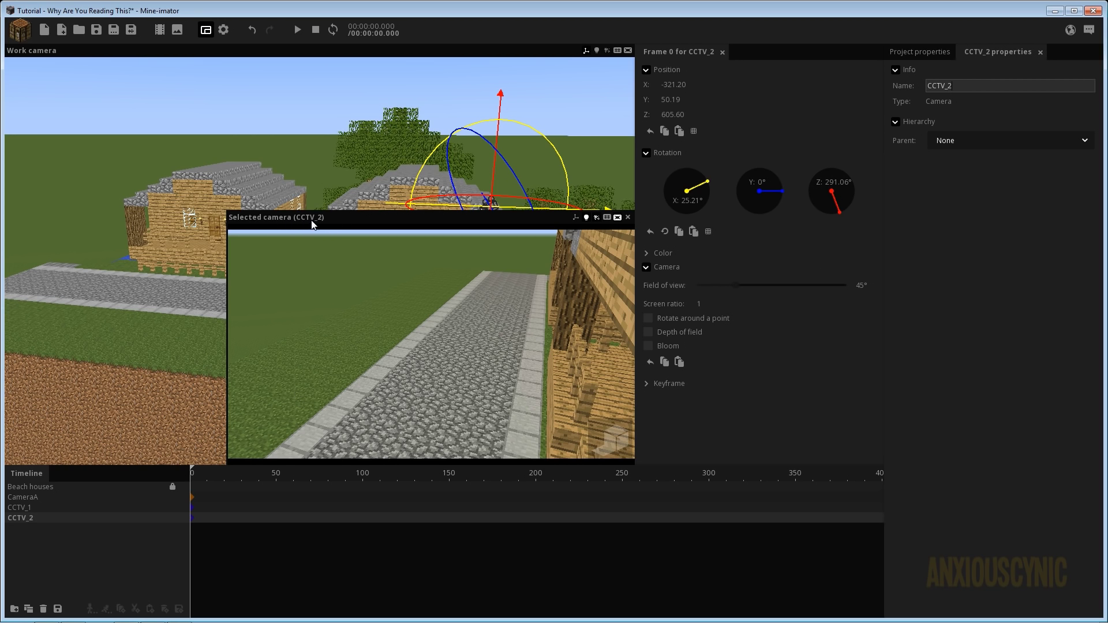
# Fly CCTV_2 to the outer front corner of the other house, looking along the road toward the terraces, and shrink the camera preview
pyautogui.moveTo(443, 357); pyautogui.dragTo(784, 279, button='right')
pyautogui.press('w')
pyautogui.press('w')
pyautogui.press('a')
pyautogui.press('s')
pyautogui.press('a')
pyautogui.moveTo(305, 359); pyautogui.dragTo(295, 355, button='right')
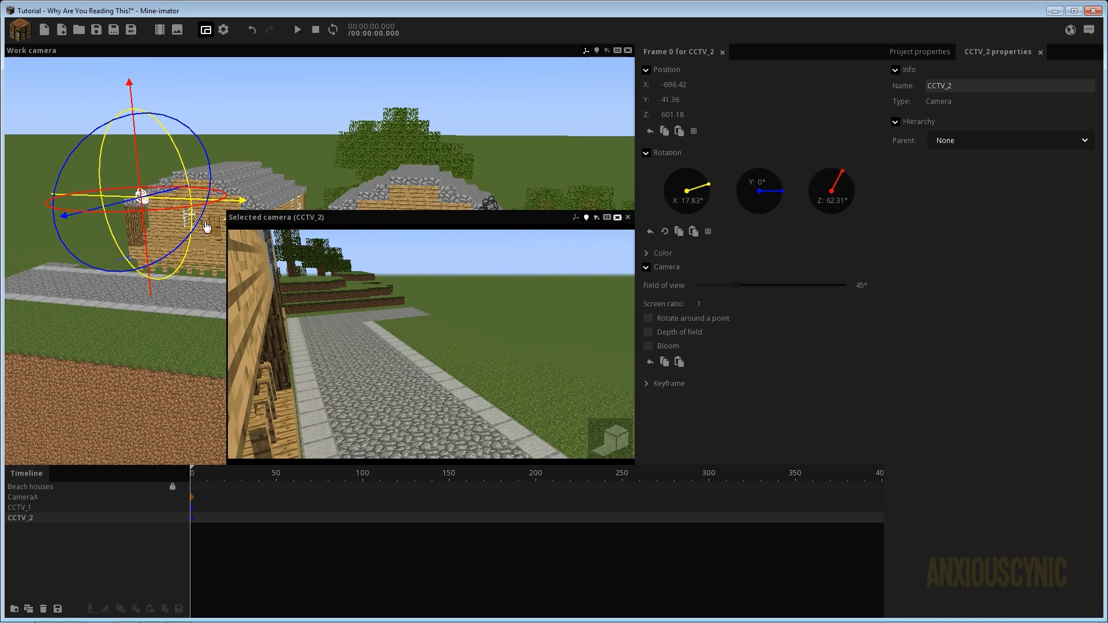
pyautogui.moveTo(227, 211); pyautogui.dragTo(405, 327)
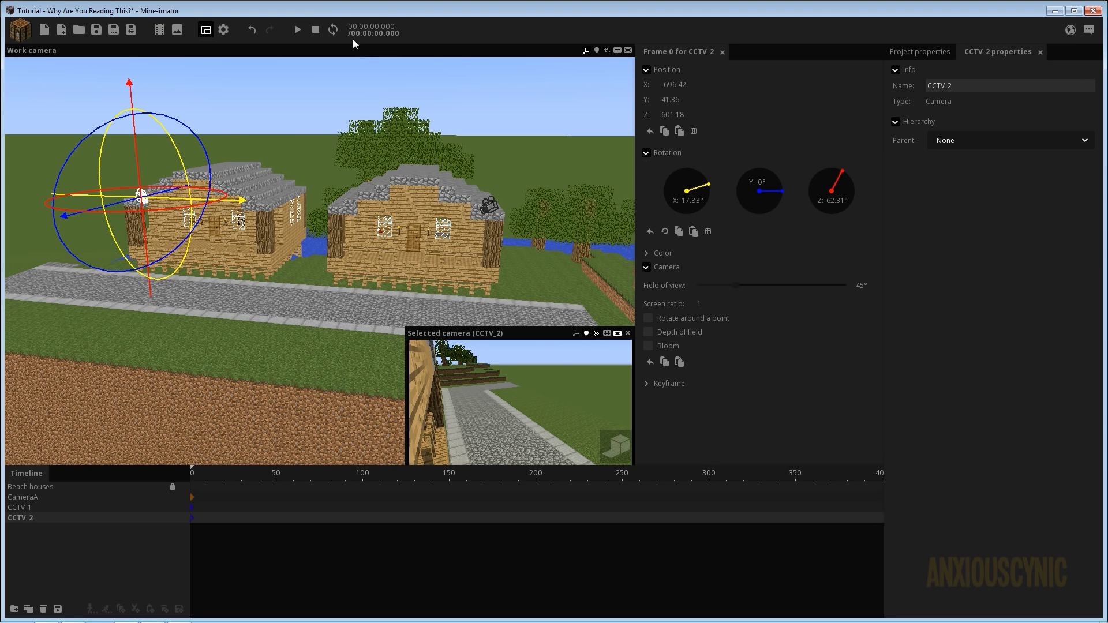
# Set the point light buffer to Small (512x512) and the sun light buffer to Medium (1024x1024) for rendering, and save the project
pyautogui.click(223, 31)
pyautogui.click(665, 125)
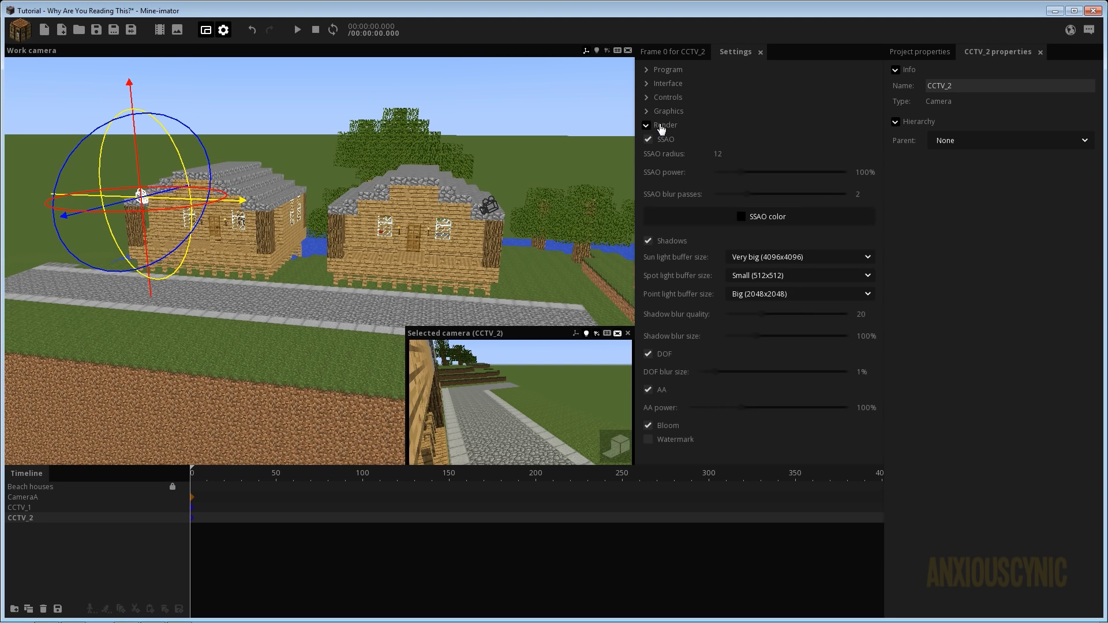
pyautogui.click(756, 299)
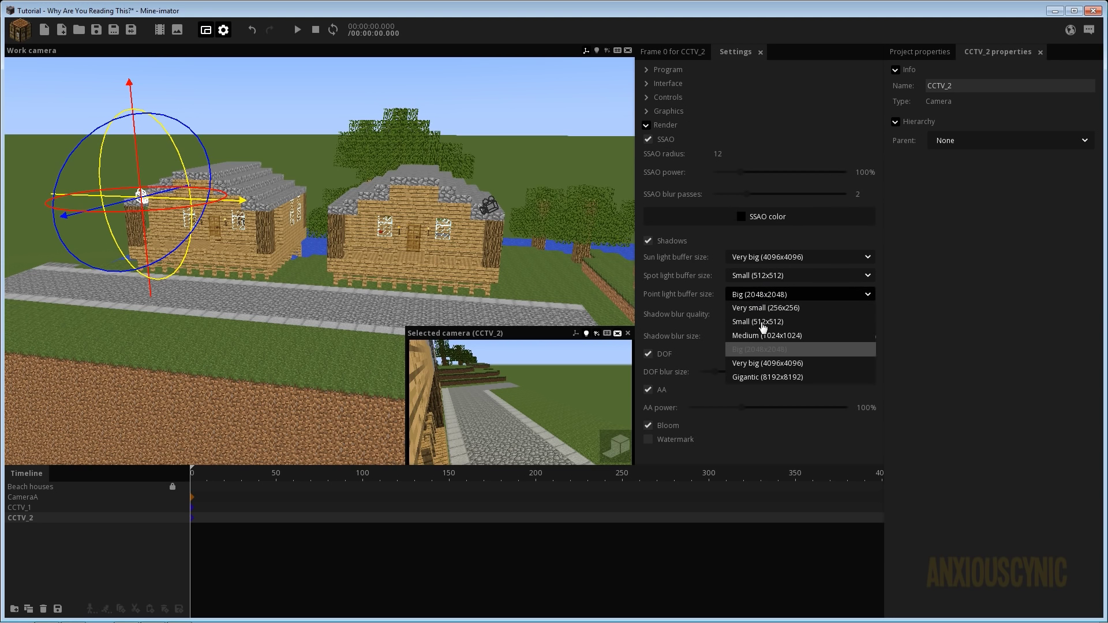
pyautogui.click(755, 326)
pyautogui.click(766, 257)
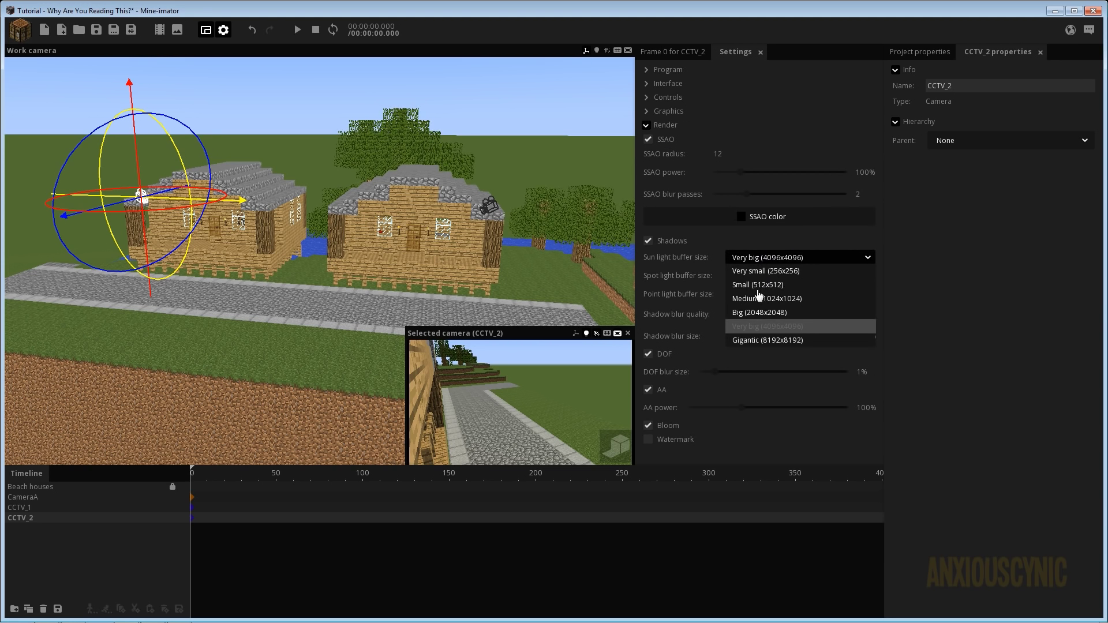
pyautogui.click(756, 299)
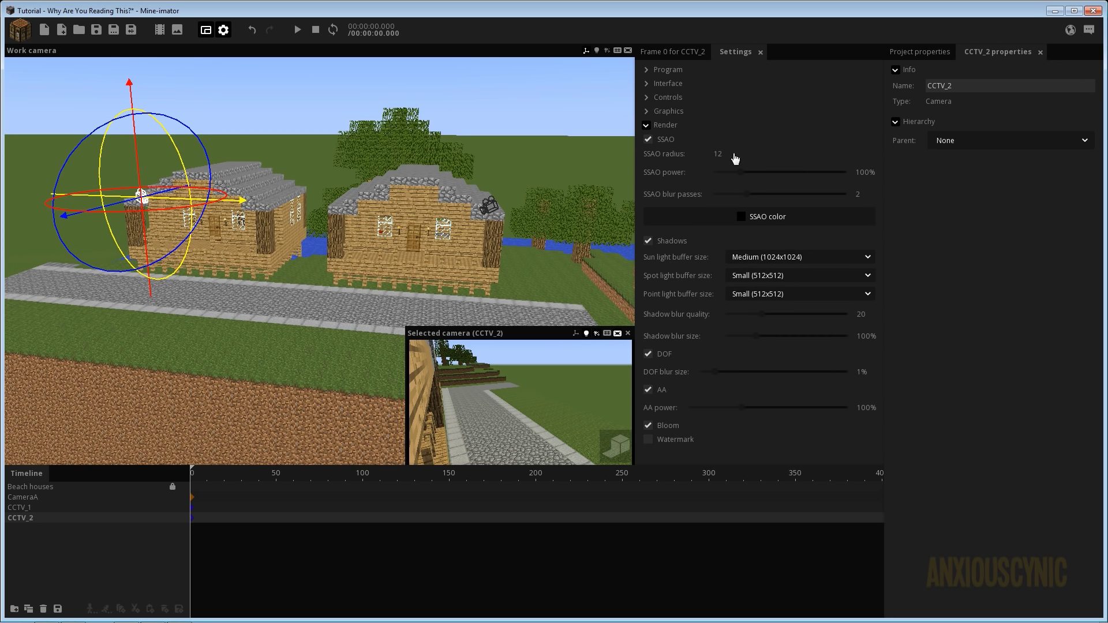
pyautogui.click(759, 54)
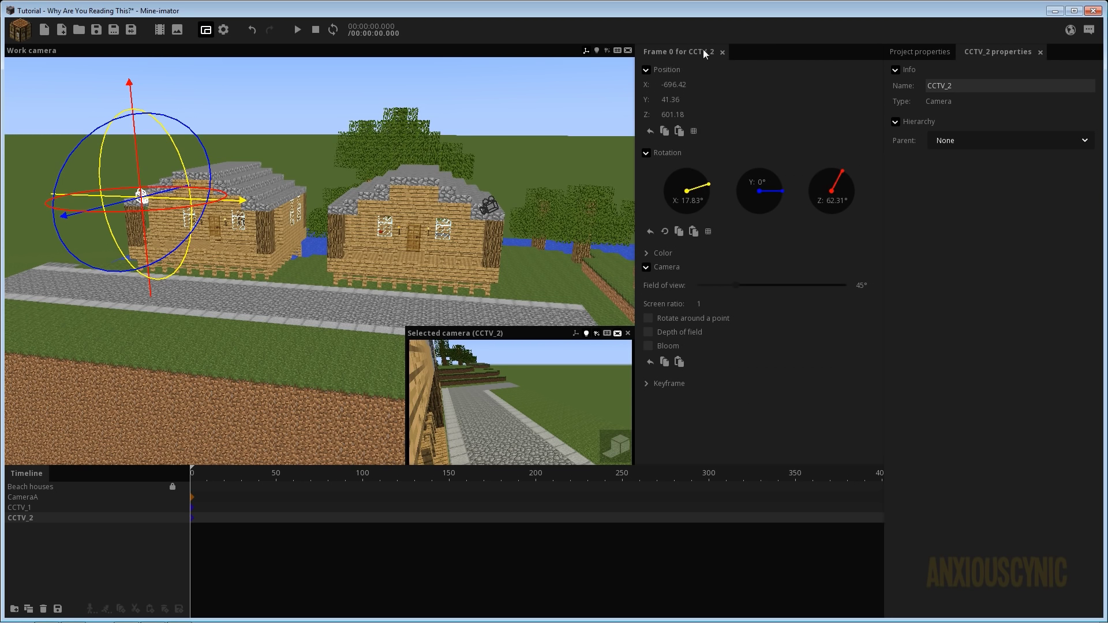
pyautogui.click(96, 30)
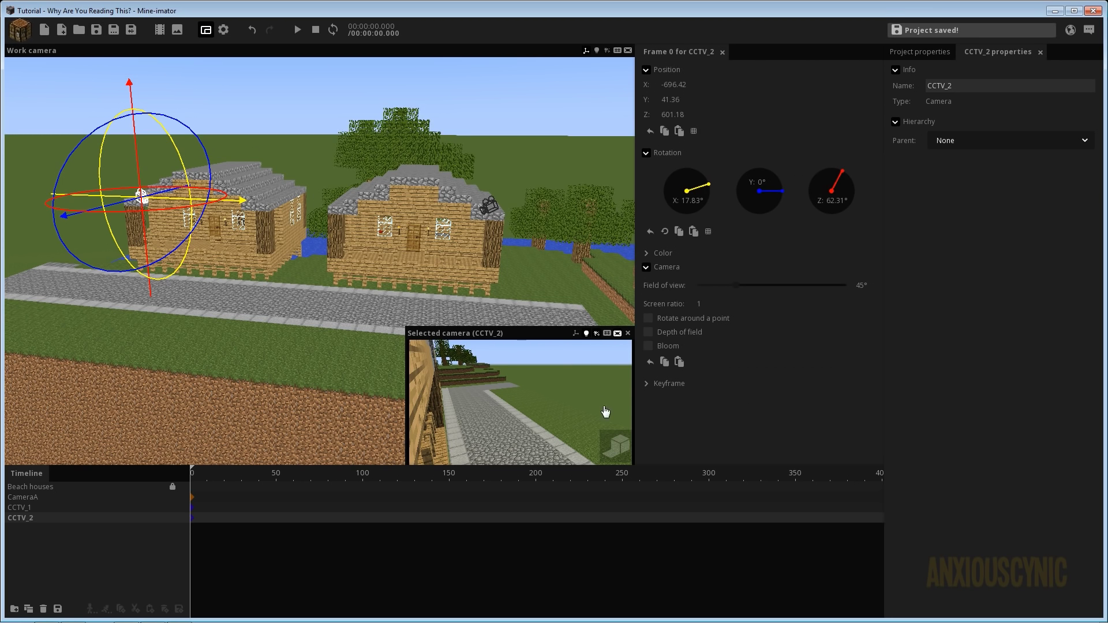
# Switch CCTV_2's color settings to the advanced RGB and HSB options and enlarge the camera preview
pyautogui.click(44, 509)
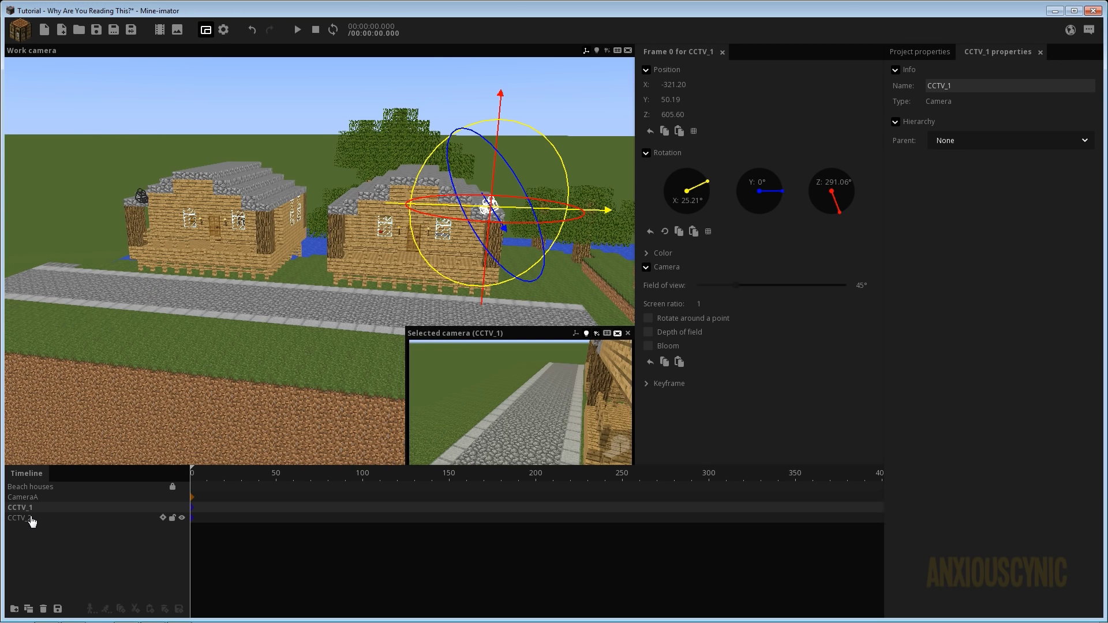
pyautogui.click(31, 519)
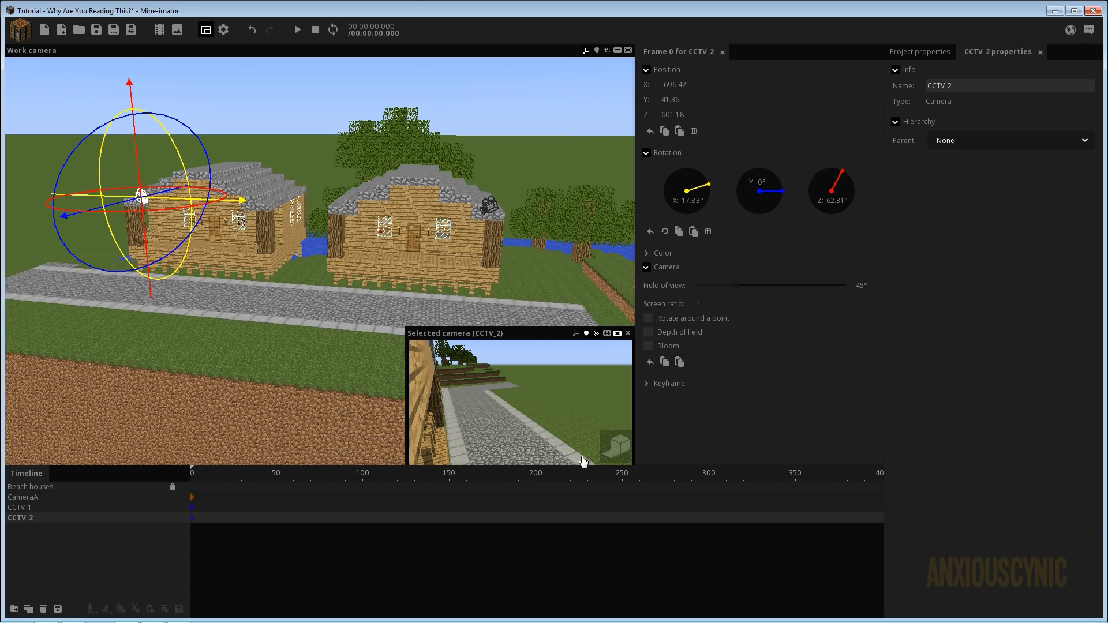
pyautogui.click(646, 267)
pyautogui.click(645, 257)
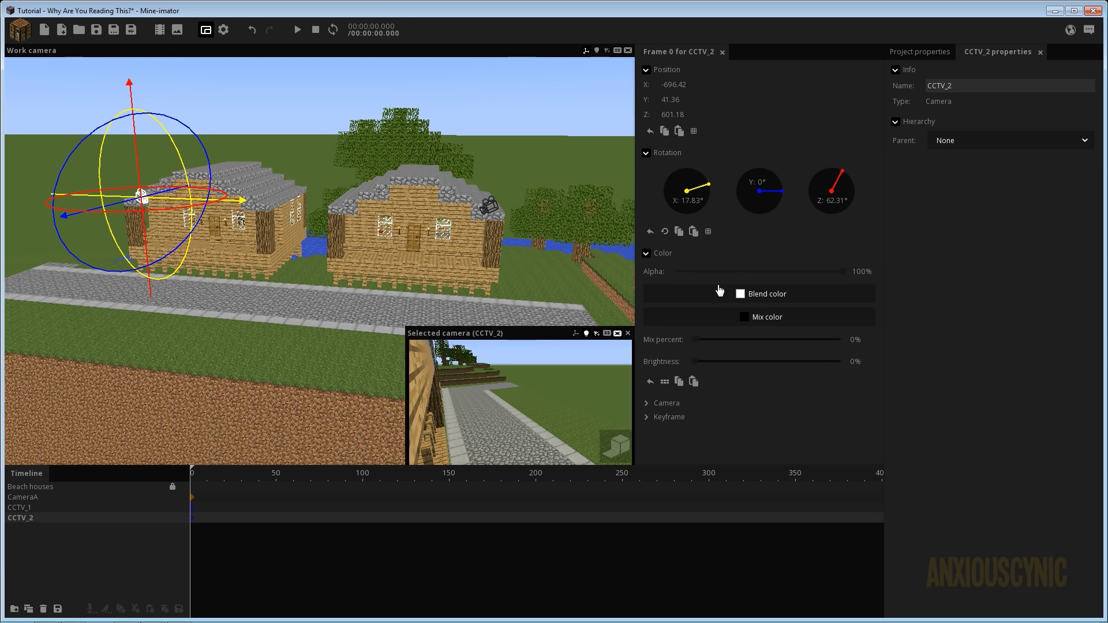
pyautogui.click(664, 382)
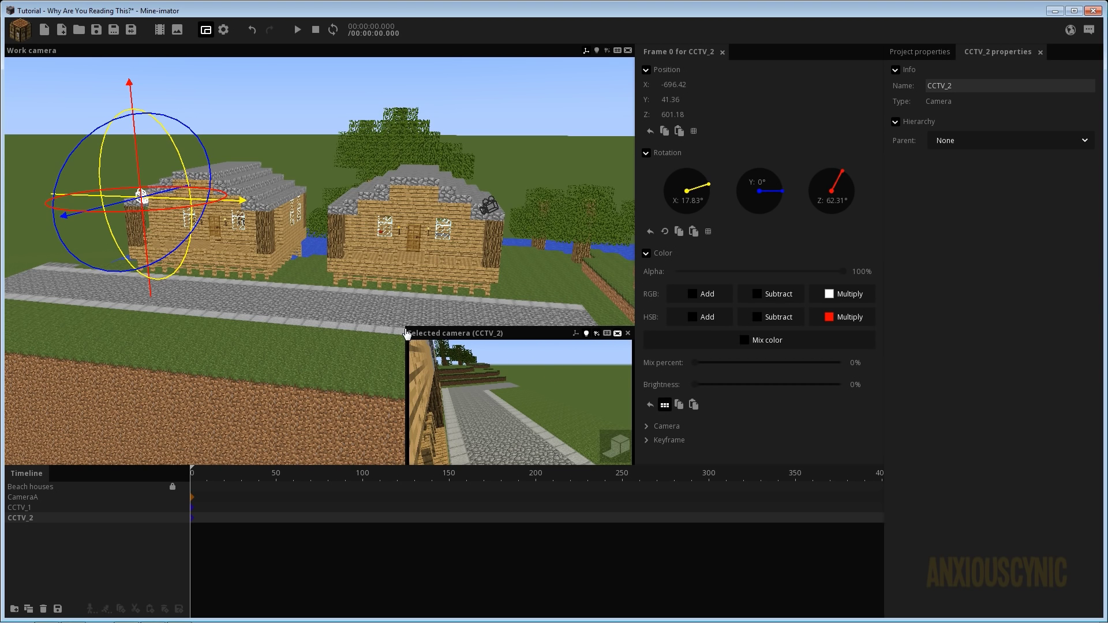
pyautogui.moveTo(405, 327); pyautogui.dragTo(346, 285)
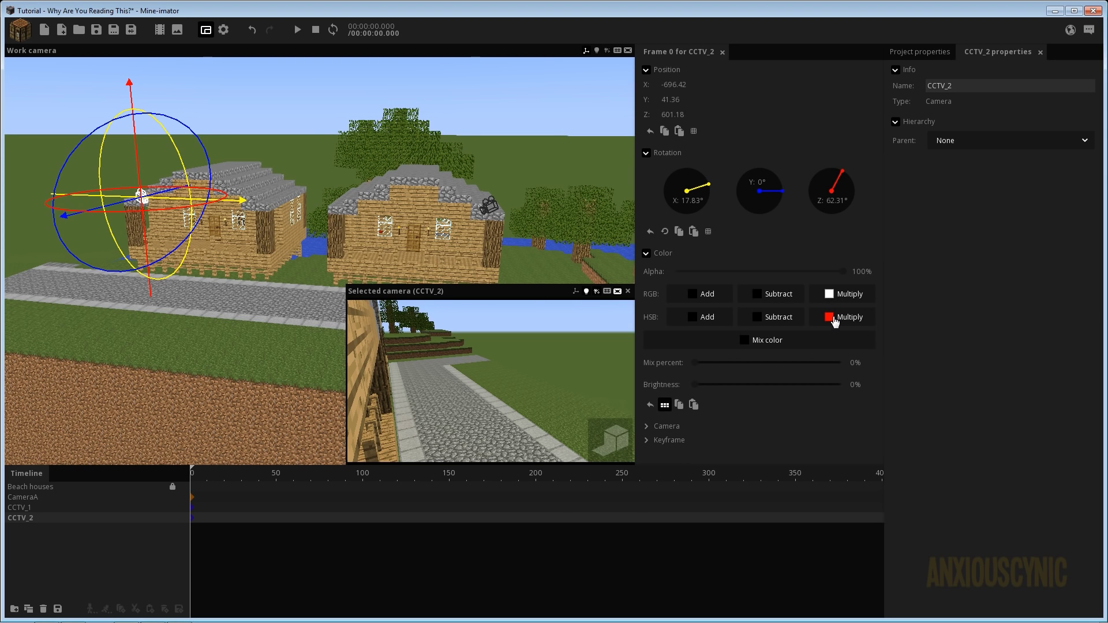
# Try out different RGB multiply colors on CCTV_2 and return the color to white
pyautogui.click(848, 295)
pyautogui.moveTo(483, 227); pyautogui.dragTo(569, 169)
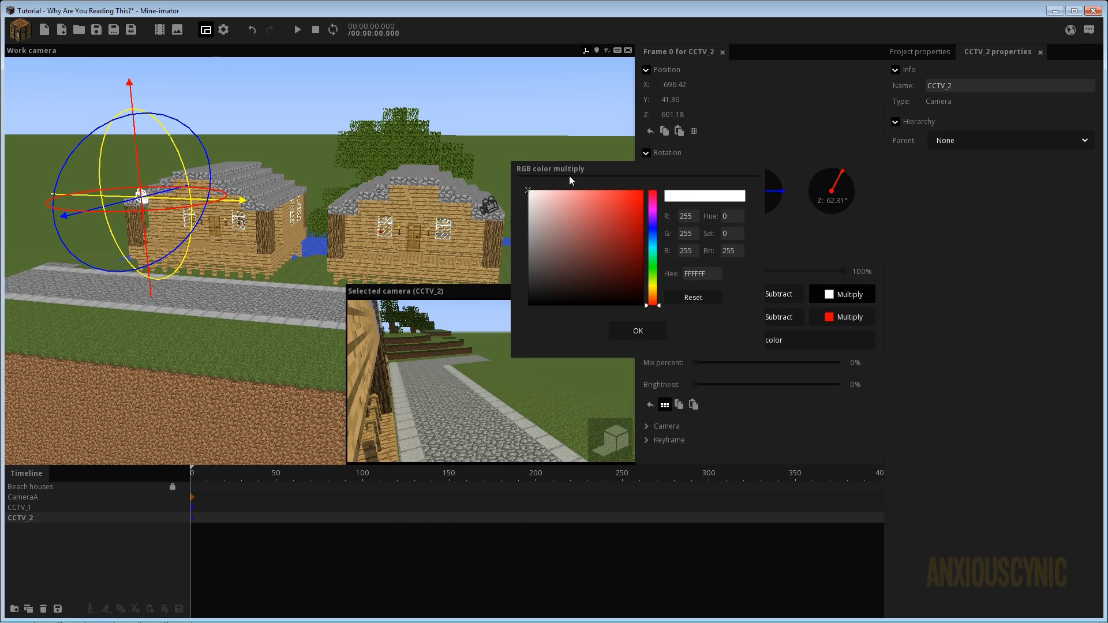
pyautogui.moveTo(563, 216); pyautogui.dragTo(499, 170)
pyautogui.click(635, 327)
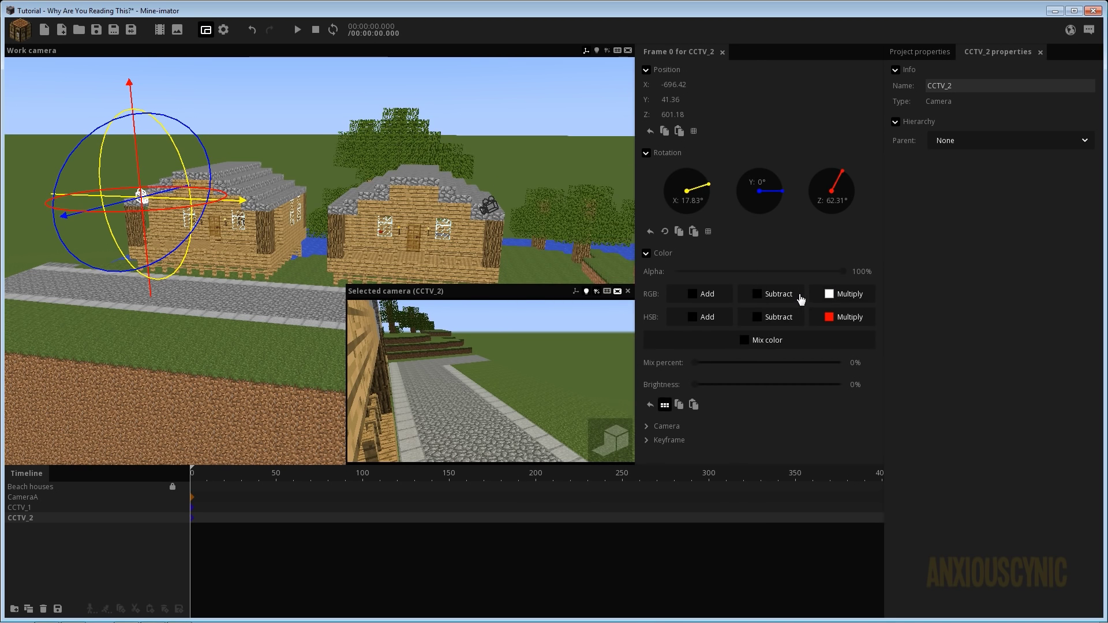
# Try out different RGB subtract colors on CCTV_2 and return the color to black
pyautogui.click(797, 295)
pyautogui.moveTo(602, 221); pyautogui.dragTo(575, 405)
pyautogui.click(637, 330)
# Try out different RGB add colors on CCTV_2 and return the color to black
pyautogui.click(714, 297)
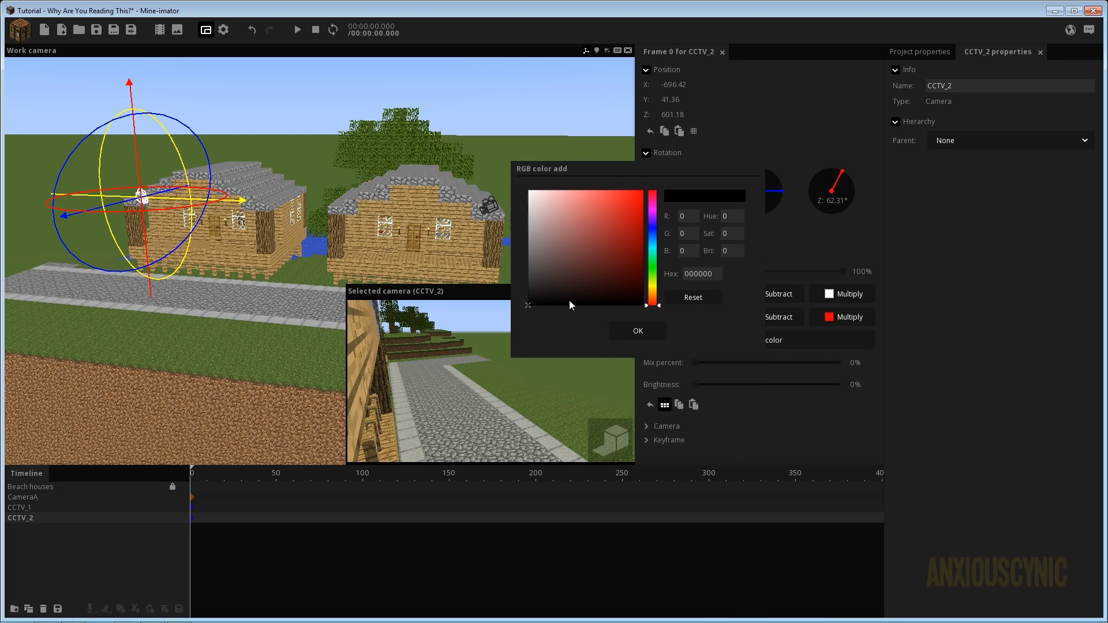
pyautogui.moveTo(569, 300); pyautogui.dragTo(526, 182)
pyautogui.click(695, 296)
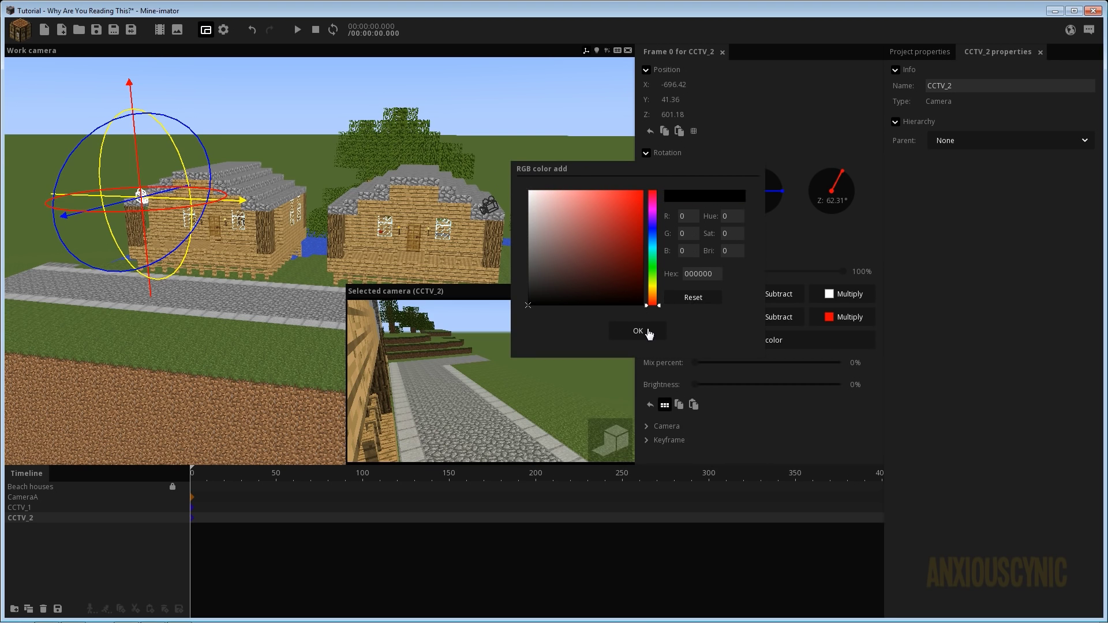
pyautogui.click(638, 330)
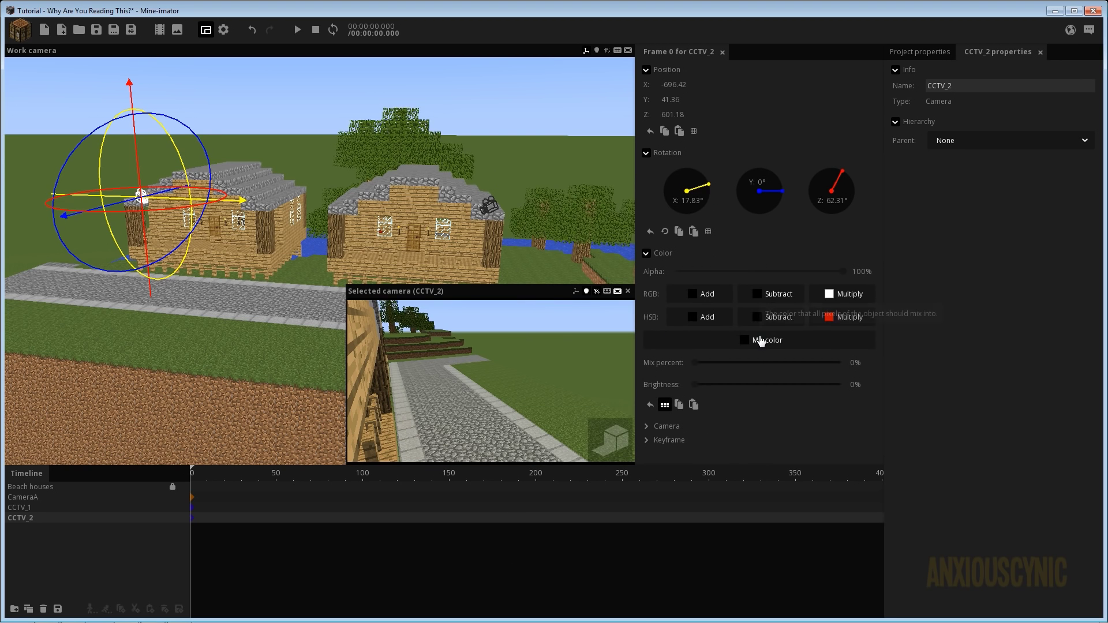
# Try out a strong HSB add color on CCTV_2 and reset it to black
pyautogui.click(705, 318)
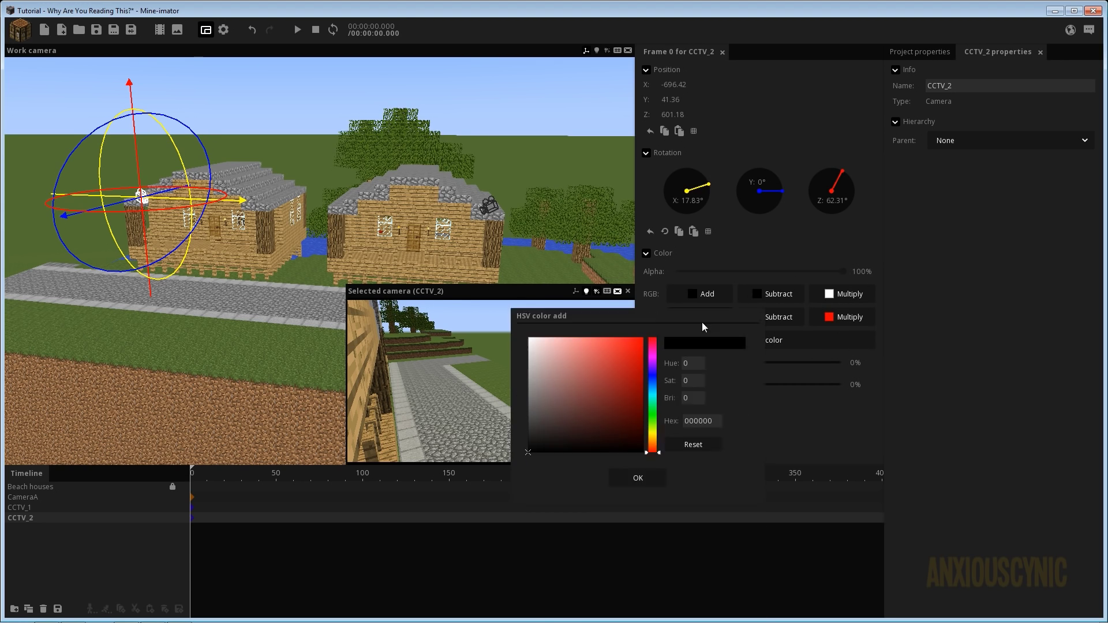
pyautogui.moveTo(596, 287); pyautogui.dragTo(600, 243)
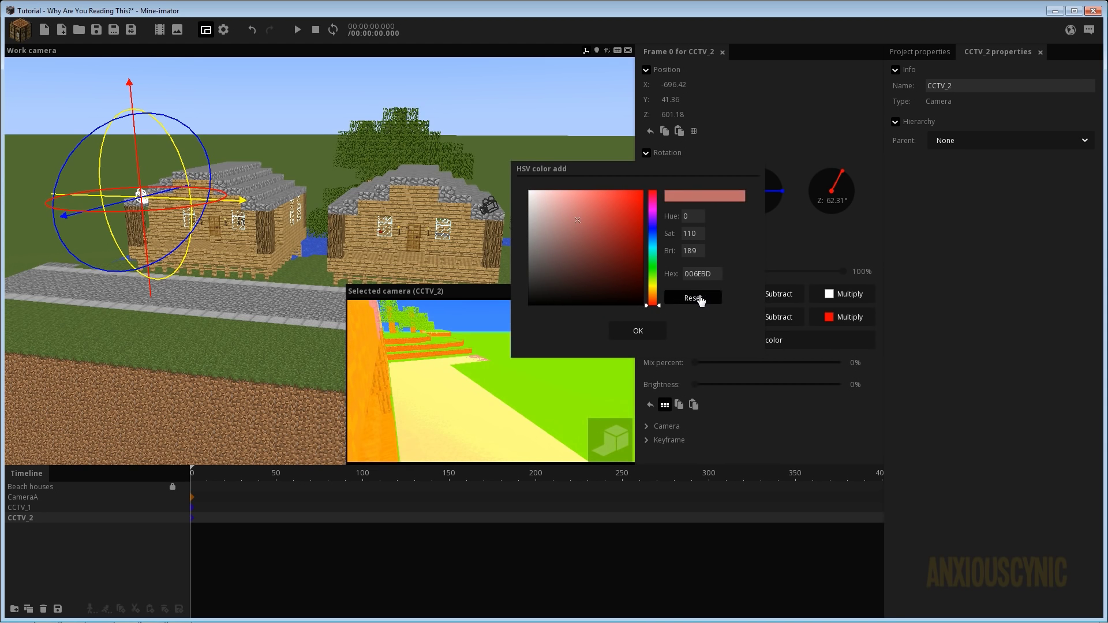
pyautogui.click(672, 297)
pyautogui.click(653, 326)
# Turn CCTV_2's picture black and white by setting its HSB subtract color to saturation 255 with hue and brightness 0
pyautogui.click(767, 318)
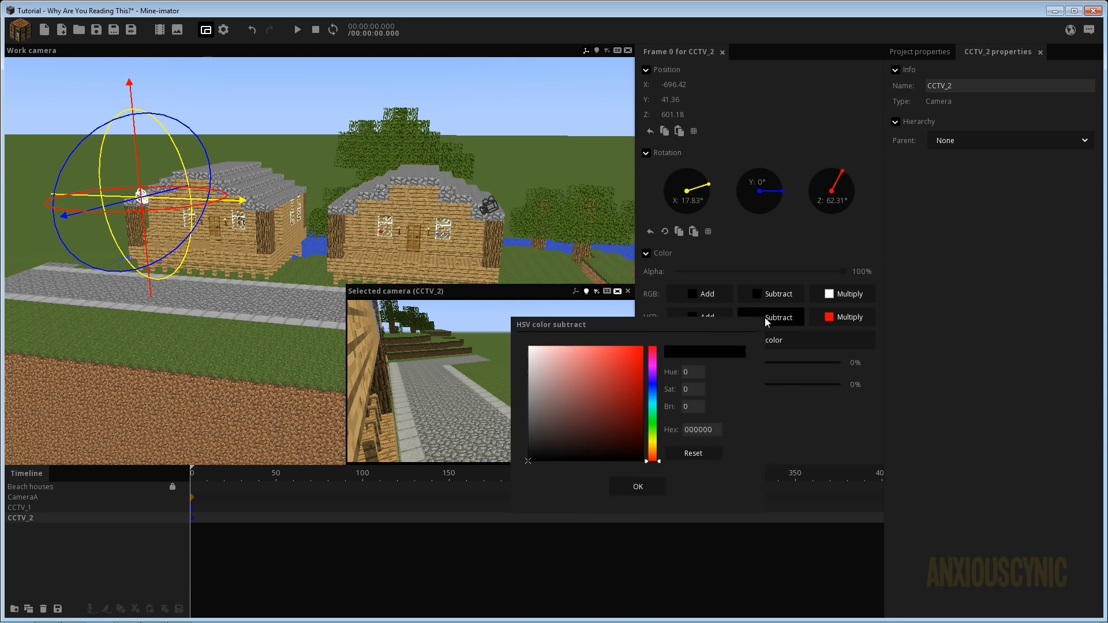
pyautogui.moveTo(571, 283)
pyautogui.mouseDown()
pyautogui.moveTo(600, 239)
pyautogui.moveTo(556, 273)
pyautogui.moveTo(618, 266)
pyautogui.moveTo(671, 319)
pyautogui.mouseUp()
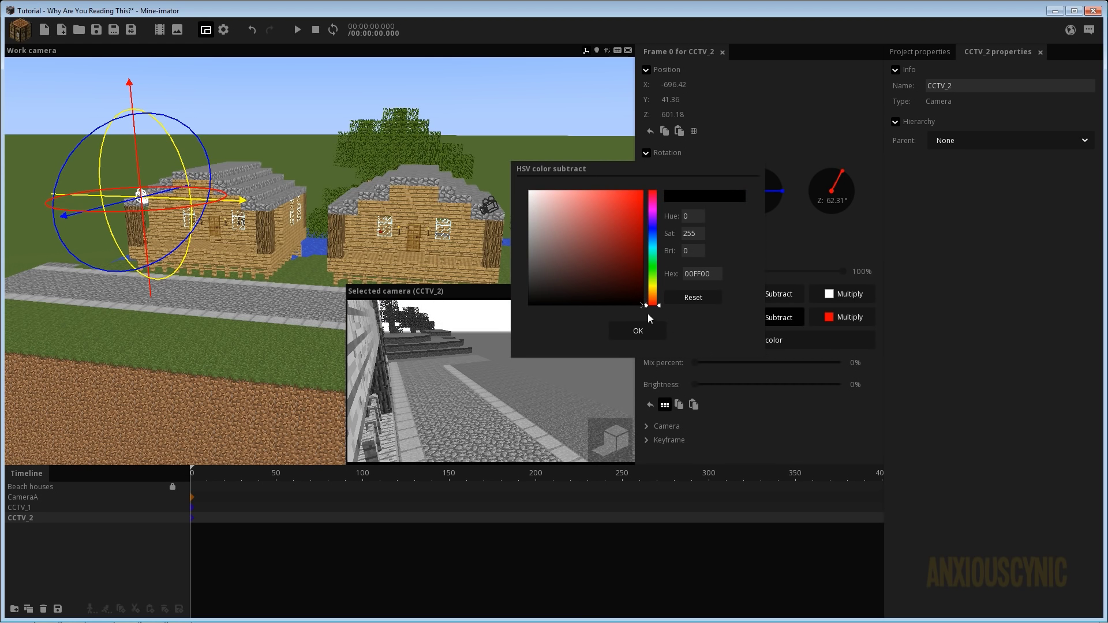
pyautogui.click(637, 330)
pyautogui.click(762, 326)
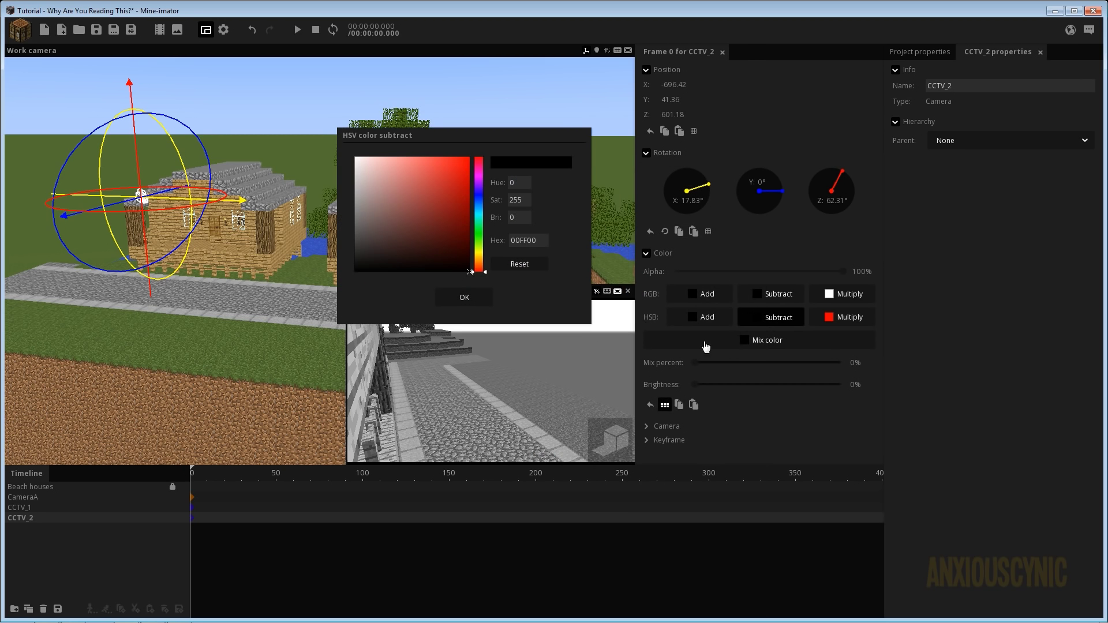
pyautogui.moveTo(460, 257)
pyautogui.mouseDown()
pyautogui.moveTo(419, 293)
pyautogui.moveTo(312, 294)
pyautogui.moveTo(511, 304)
pyautogui.moveTo(349, 295)
pyautogui.moveTo(504, 303)
pyautogui.moveTo(371, 307)
pyautogui.moveTo(487, 306)
pyautogui.mouseUp()
pyautogui.click(463, 298)
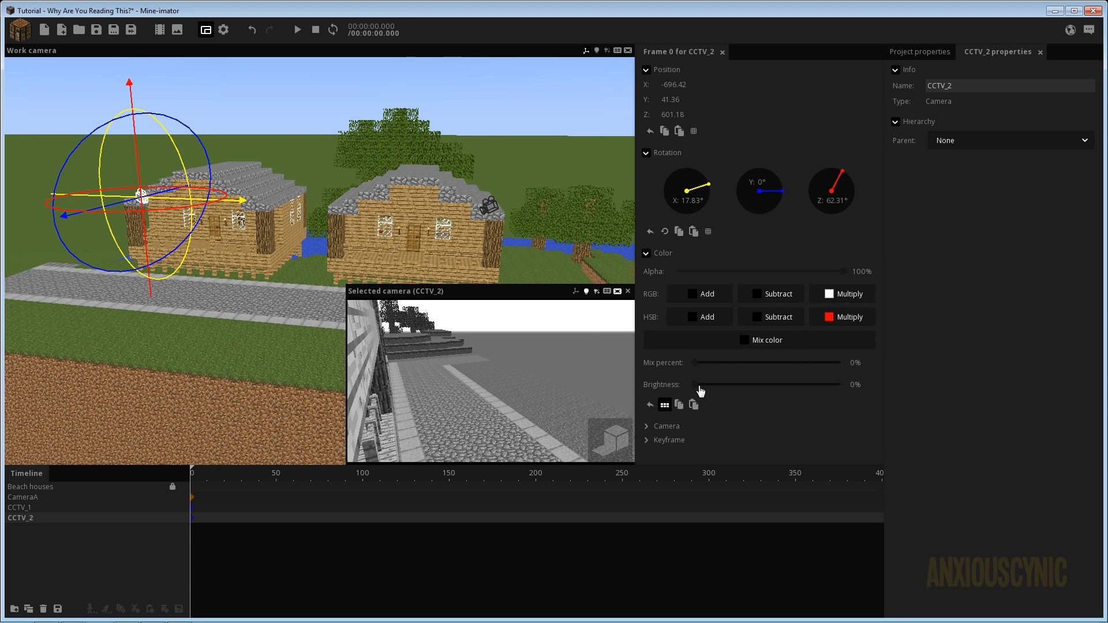
# Try out CCTV_2's brightness, mix percent and mix color, and return them to 0% and black
pyautogui.moveTo(700, 386); pyautogui.dragTo(644, 393)
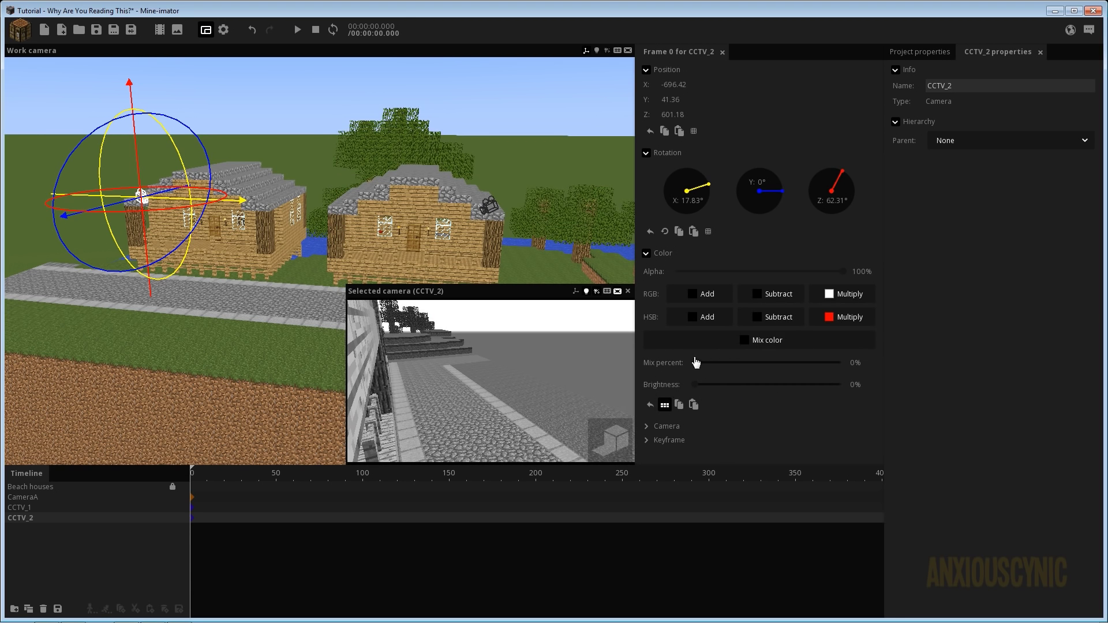
pyautogui.moveTo(696, 362)
pyautogui.mouseDown()
pyautogui.moveTo(762, 366)
pyautogui.moveTo(711, 362)
pyautogui.mouseUp()
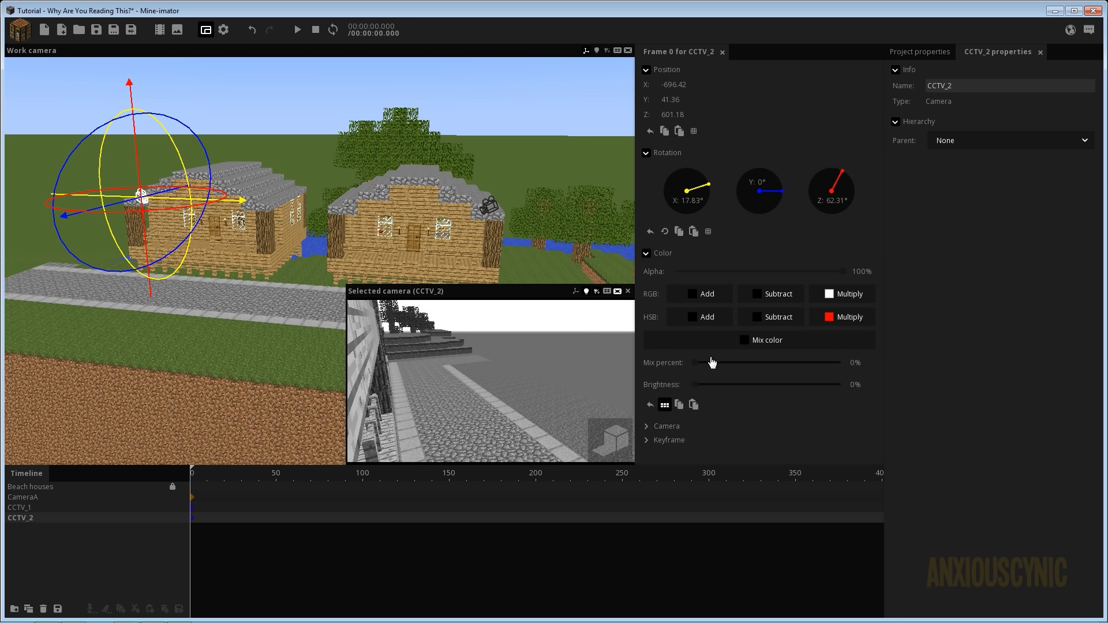
pyautogui.click(756, 342)
pyautogui.moveTo(477, 269); pyautogui.dragTo(485, 252)
pyautogui.click(396, 229)
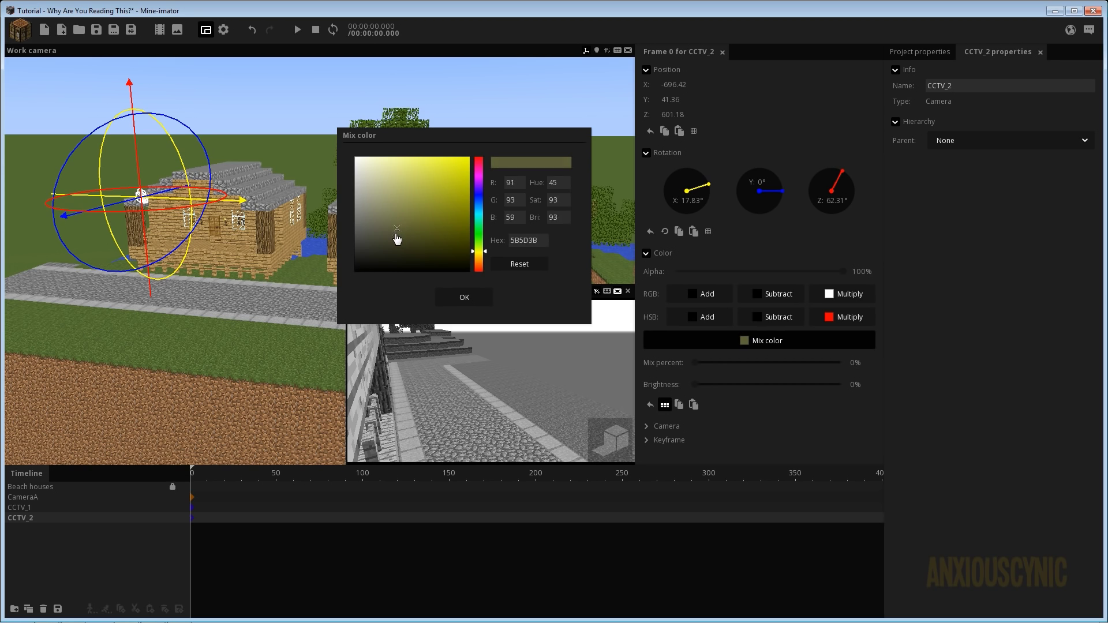
pyautogui.click(466, 296)
pyautogui.moveTo(706, 362); pyautogui.dragTo(630, 368)
pyautogui.click(684, 340)
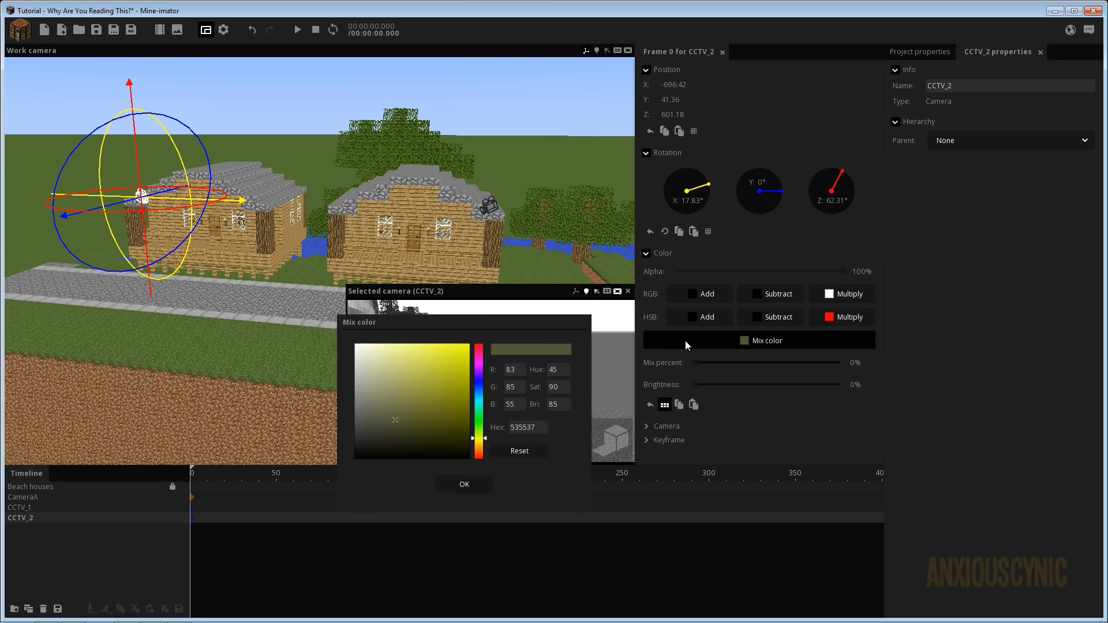
pyautogui.moveTo(416, 225); pyautogui.dragTo(294, 313)
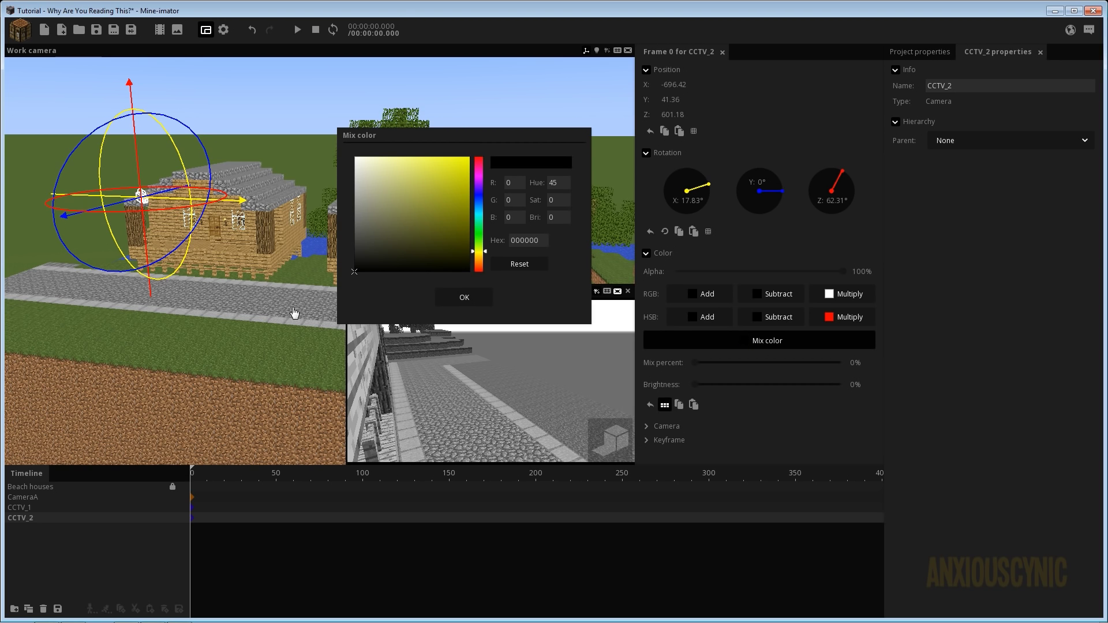
pyautogui.click(534, 267)
pyautogui.click(463, 298)
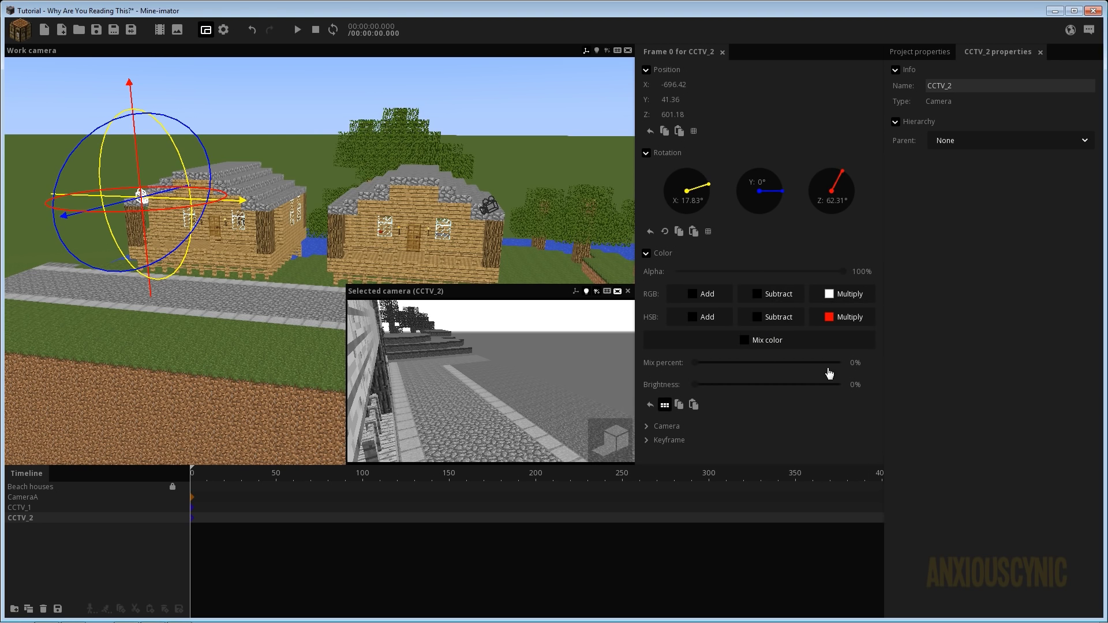
# Set CCTV_2's RGB add color to a dark gray and its RGB subtract color to gray 575757
pyautogui.click(699, 294)
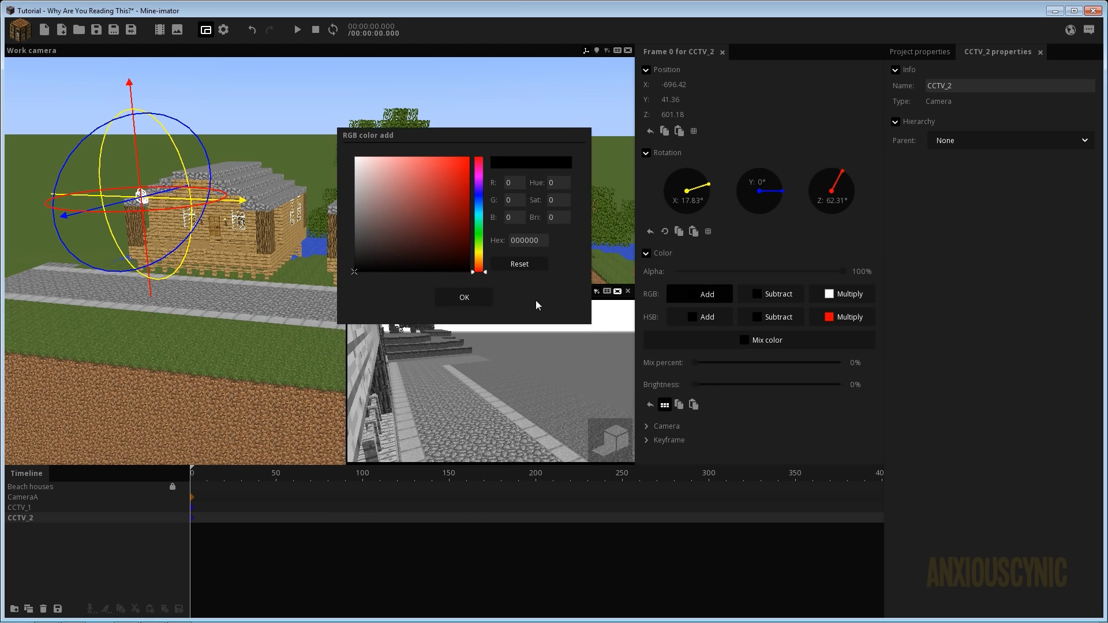
pyautogui.moveTo(365, 245)
pyautogui.mouseDown()
pyautogui.moveTo(339, 264)
pyautogui.moveTo(336, 249)
pyautogui.moveTo(383, 254)
pyautogui.moveTo(440, 294)
pyautogui.moveTo(325, 237)
pyautogui.mouseUp()
pyautogui.click(673, 322)
pyautogui.click(790, 297)
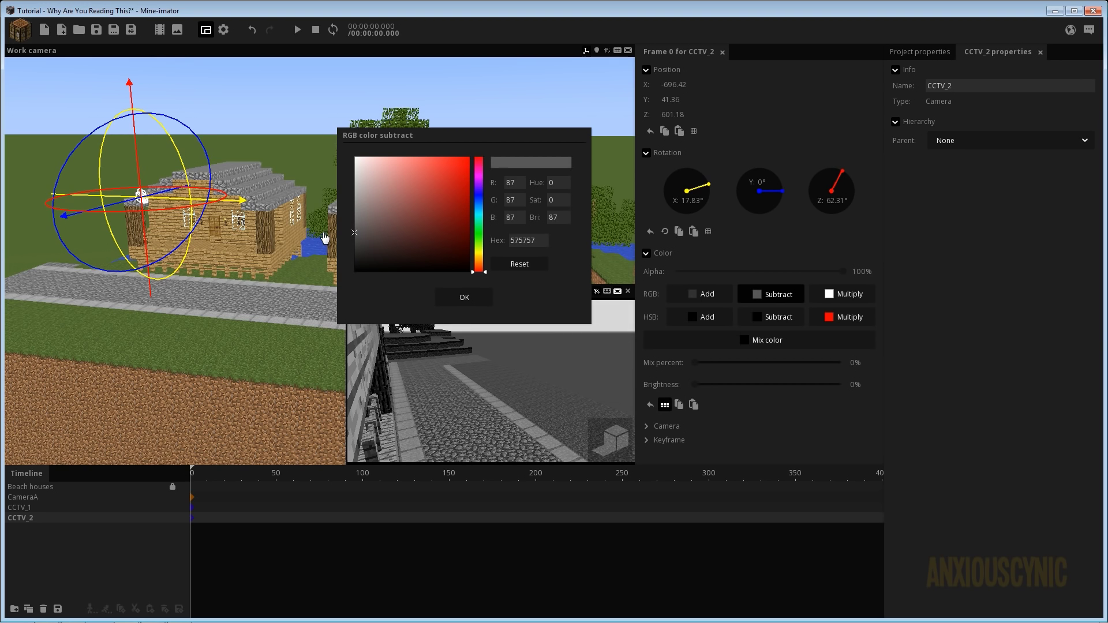
pyautogui.click(459, 295)
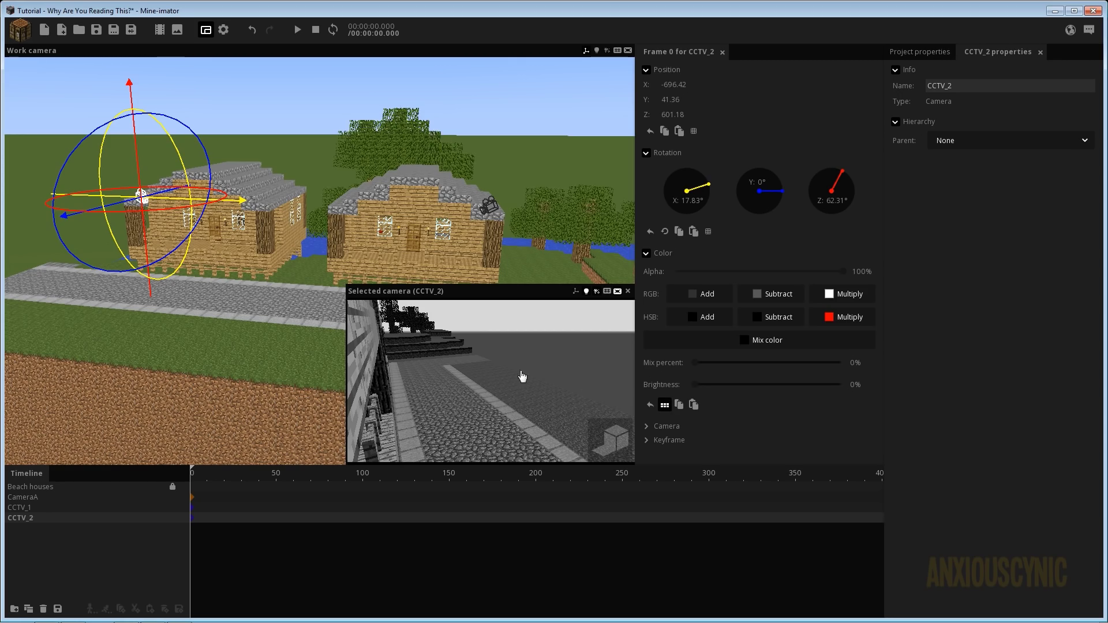
# Duplicate CCTV_2 and shorten the copy's name to CCTV_
pyautogui.moveTo(336, 164)
pyautogui.mouseDown(button='right')
pyautogui.moveTo(324, 180)
pyautogui.moveTo(338, 168)
pyautogui.mouseUp(button='right')
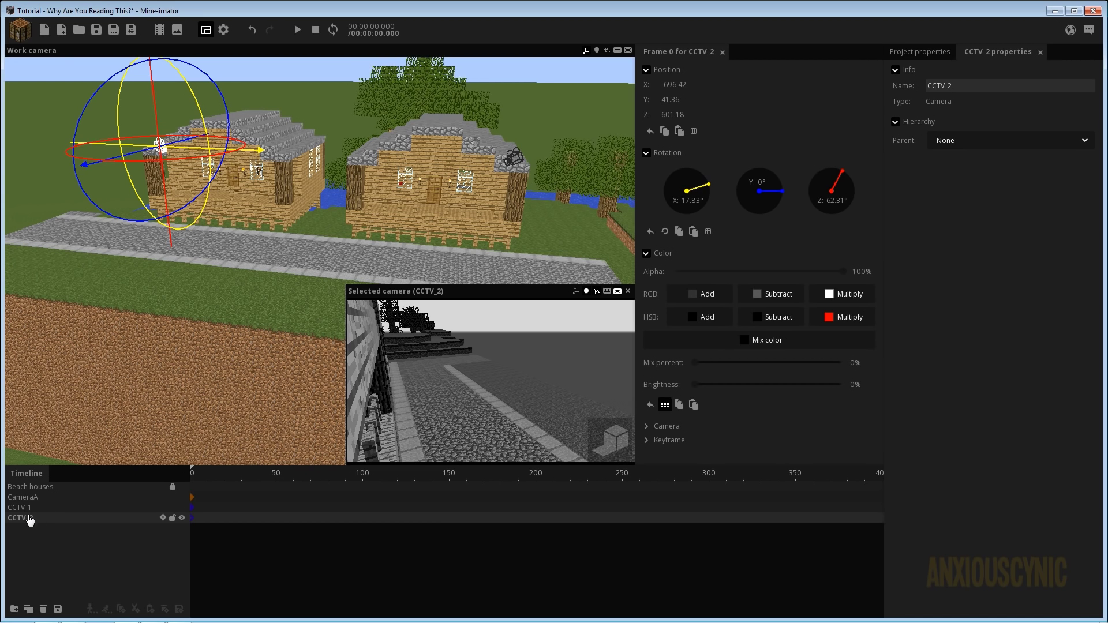
pyautogui.click(29, 611)
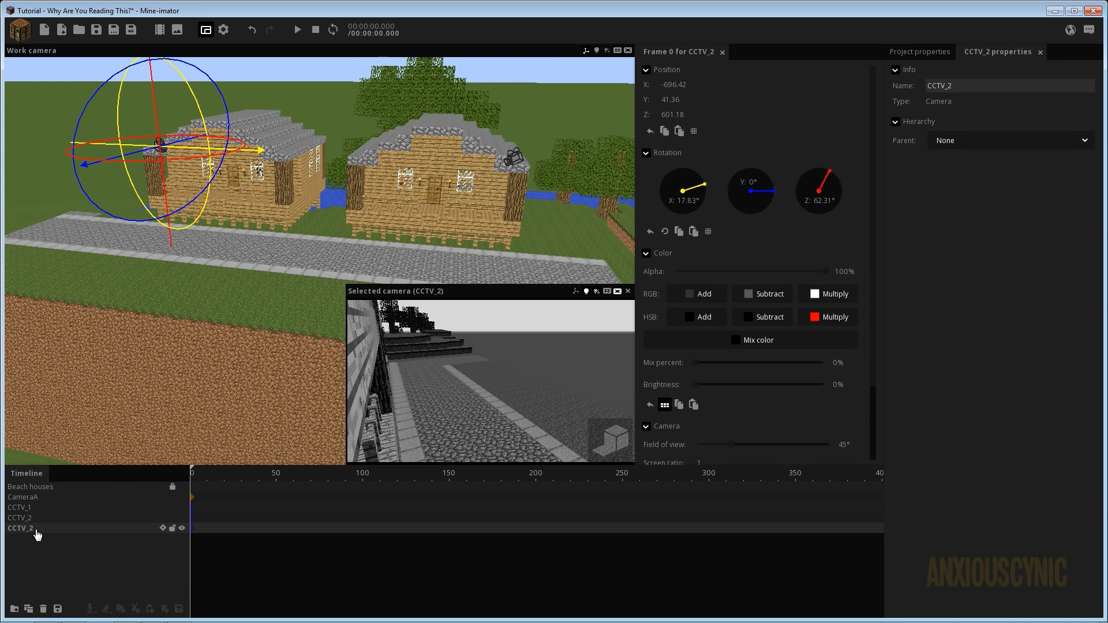
pyautogui.click(971, 87)
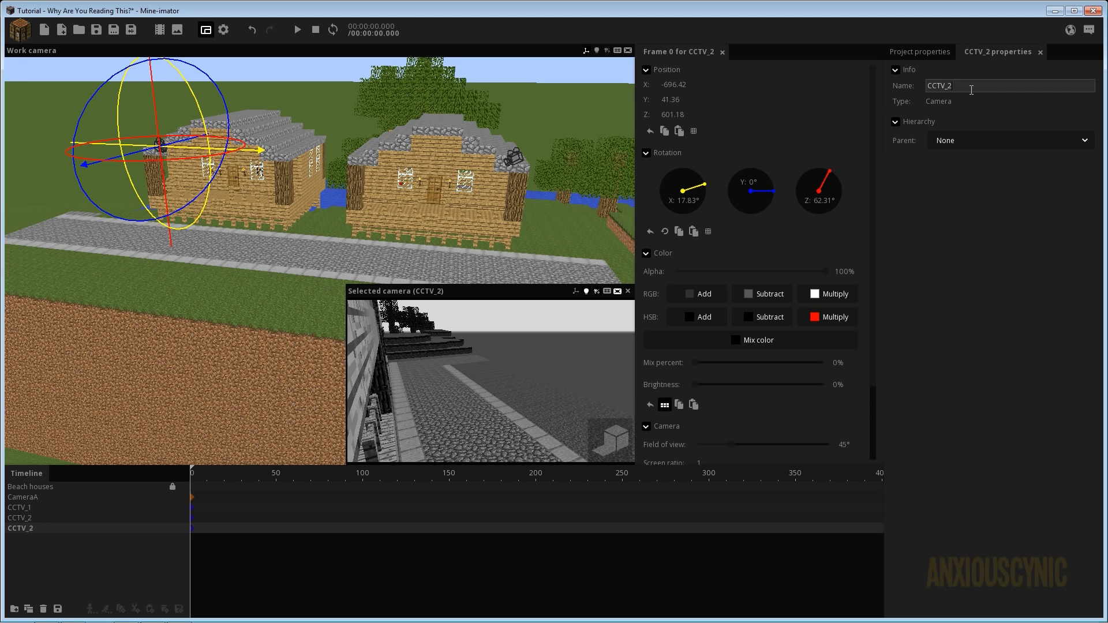
pyautogui.press('BackSpace')
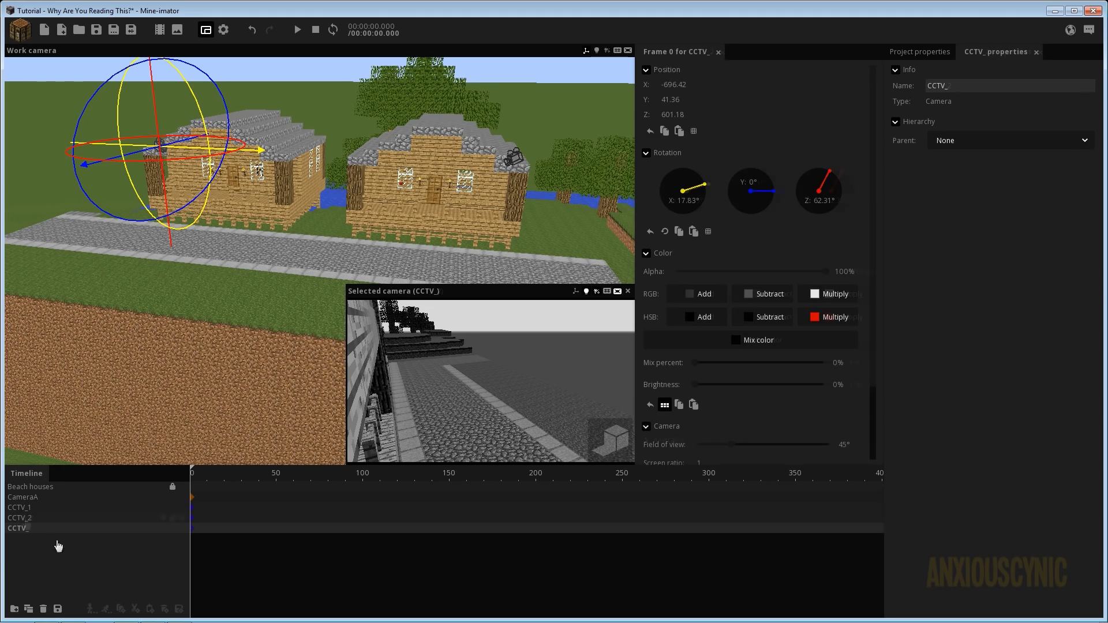
# Delete the old CCTV_1 camera and put the copy in its place above CCTV_2, named CCTV_1
pyautogui.click(41, 510)
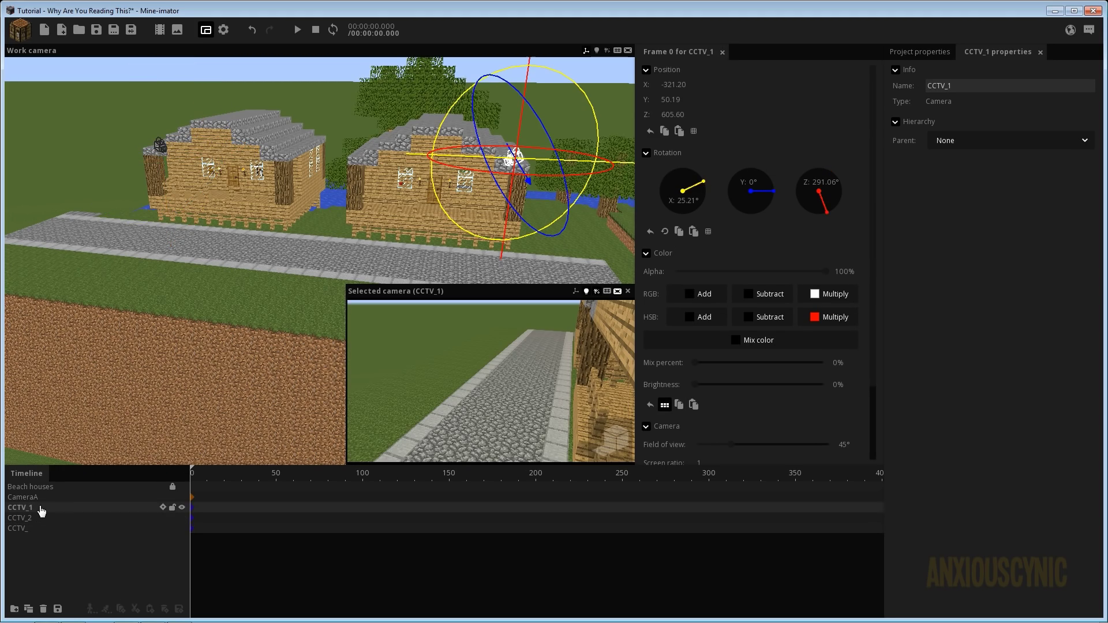
pyautogui.click(43, 609)
pyautogui.click(24, 519)
pyautogui.moveTo(23, 519); pyautogui.dragTo(25, 510)
pyautogui.click(990, 85)
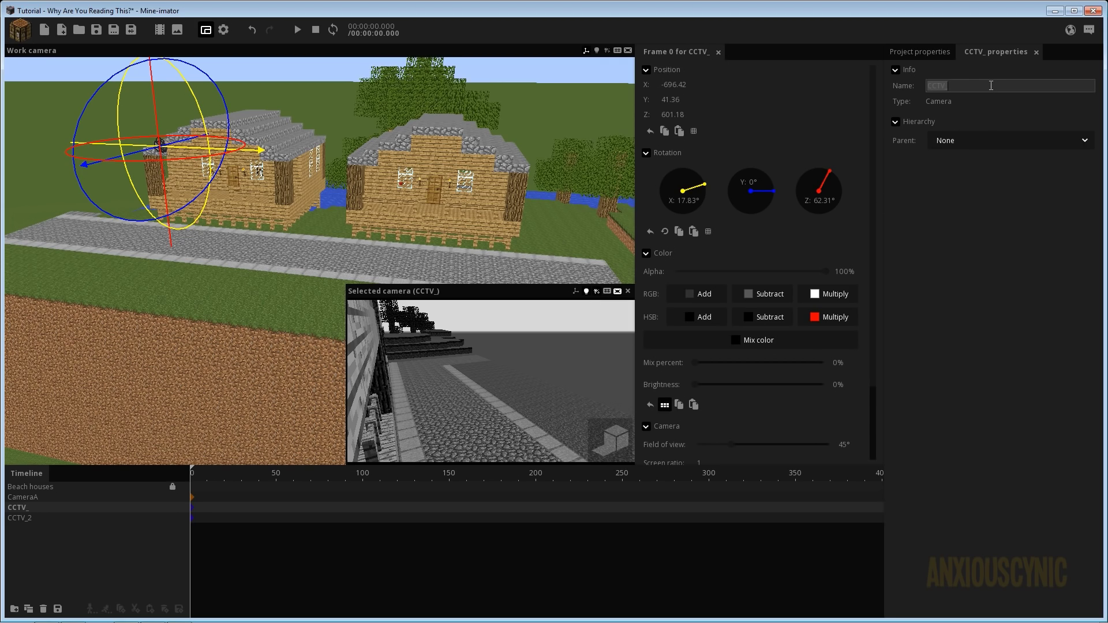
pyautogui.write('1')
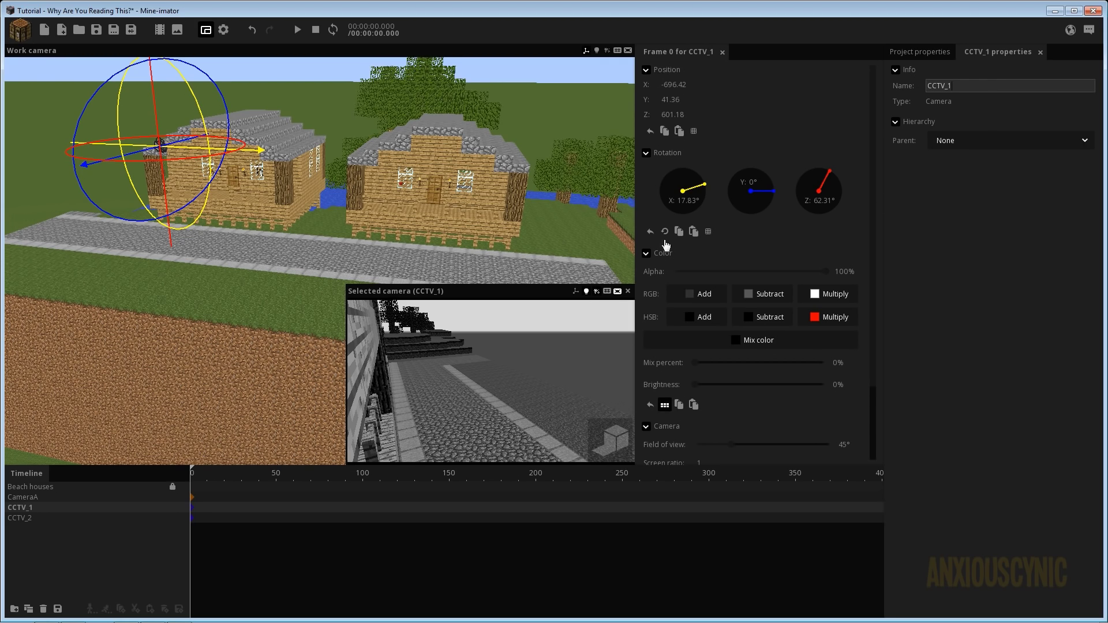
# Reposition CCTV_1 at the other house's front corner, about X -329, Y 43, Z 597, looking along the road, and save the project
pyautogui.moveTo(513, 365); pyautogui.dragTo(361, 392, button='right')
pyautogui.press('w')
pyautogui.press('s')
pyautogui.moveTo(471, 372); pyautogui.dragTo(470, 372, button='right')
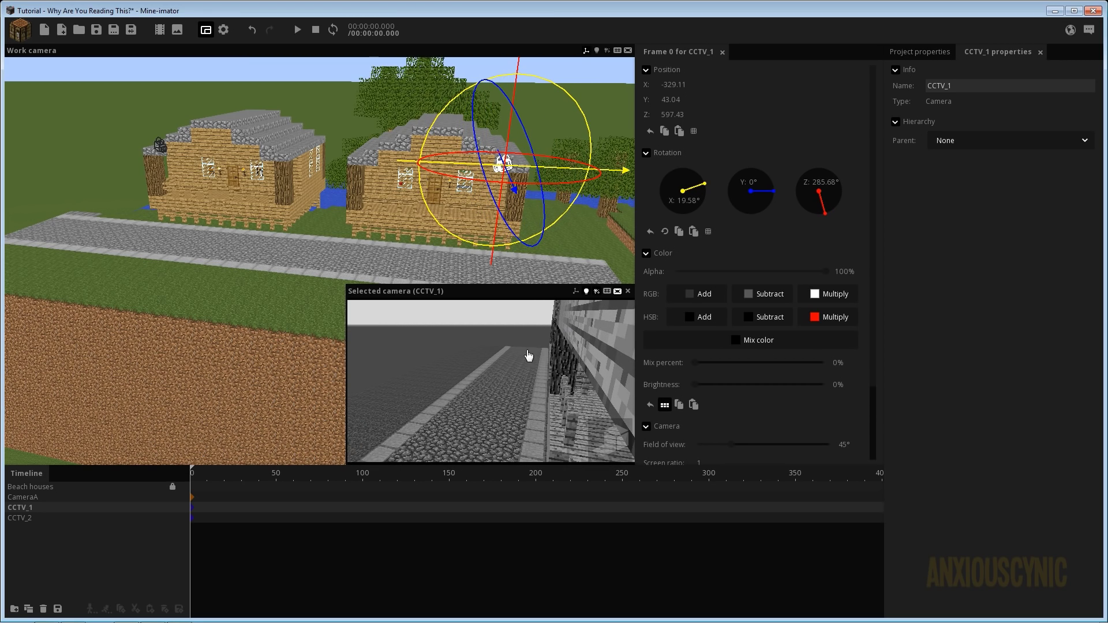
pyautogui.click(21, 518)
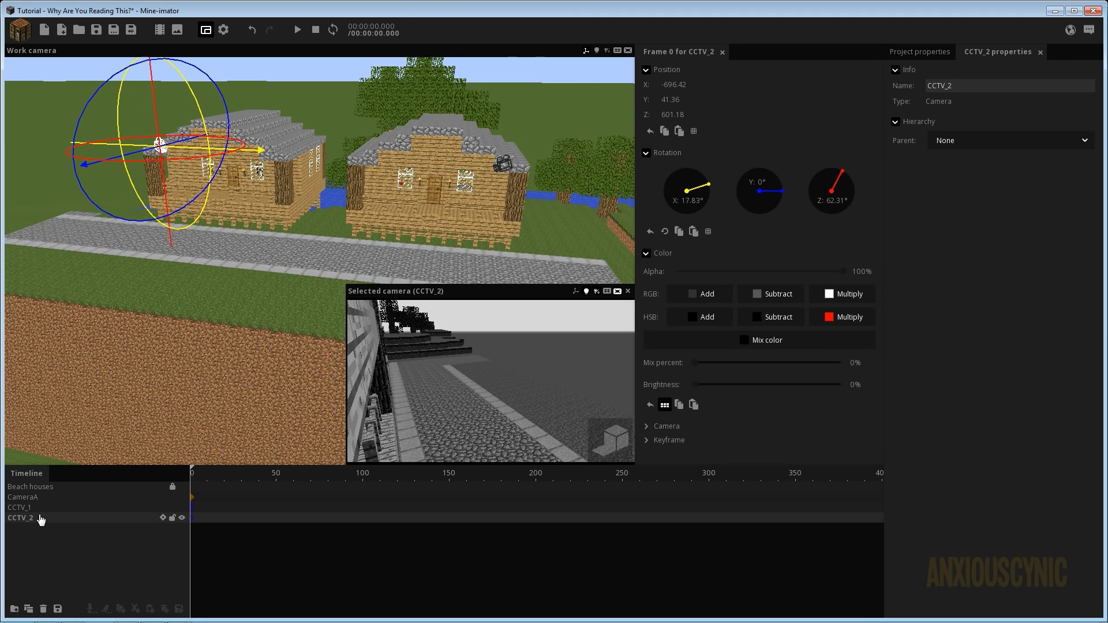
pyautogui.click(42, 507)
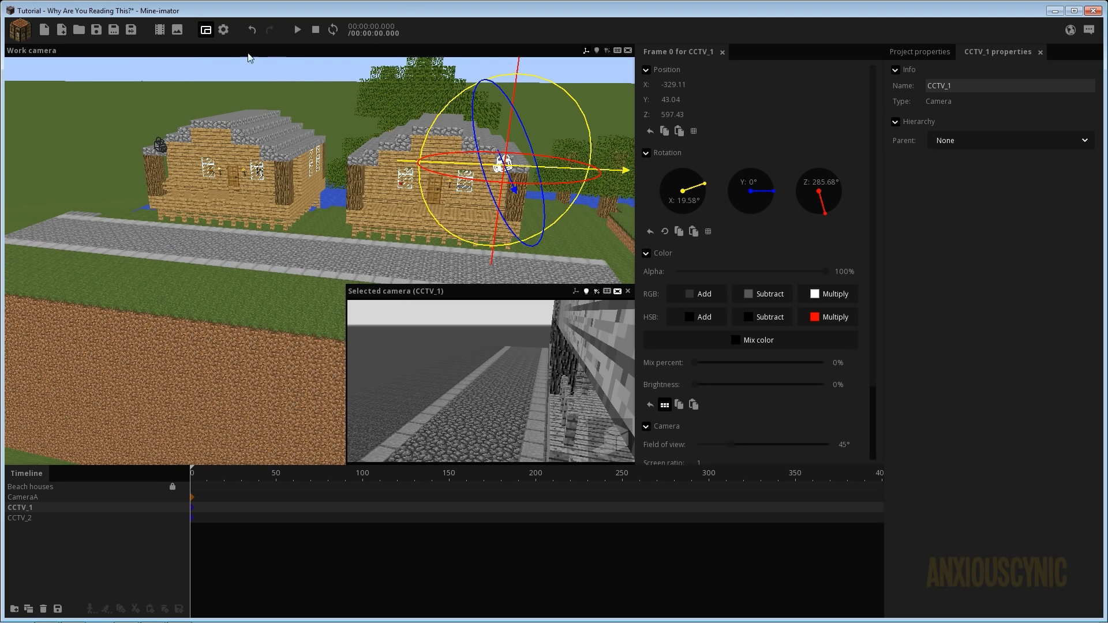
pyautogui.click(96, 29)
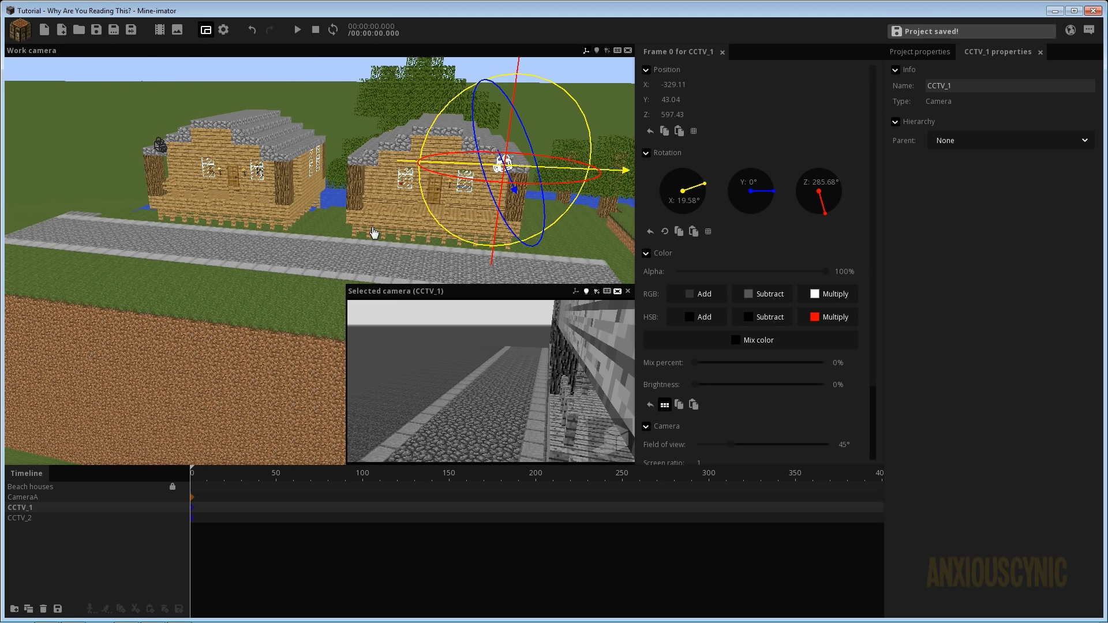
# Deselect all cameras and play the timeline to check which camera the active view uses
pyautogui.click(23, 497)
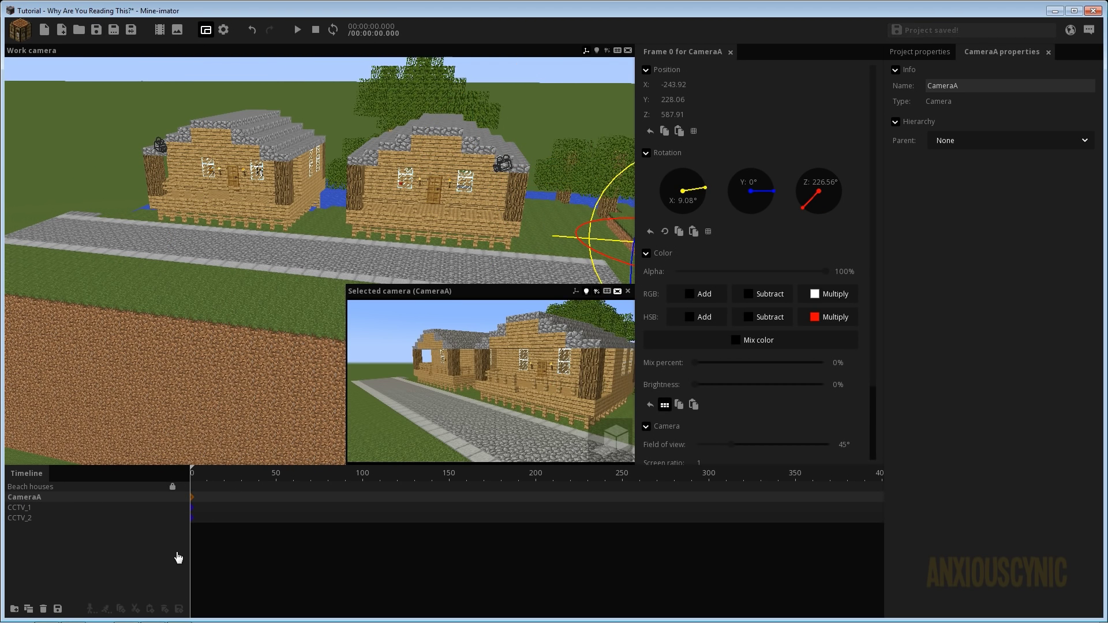
pyautogui.click(235, 566)
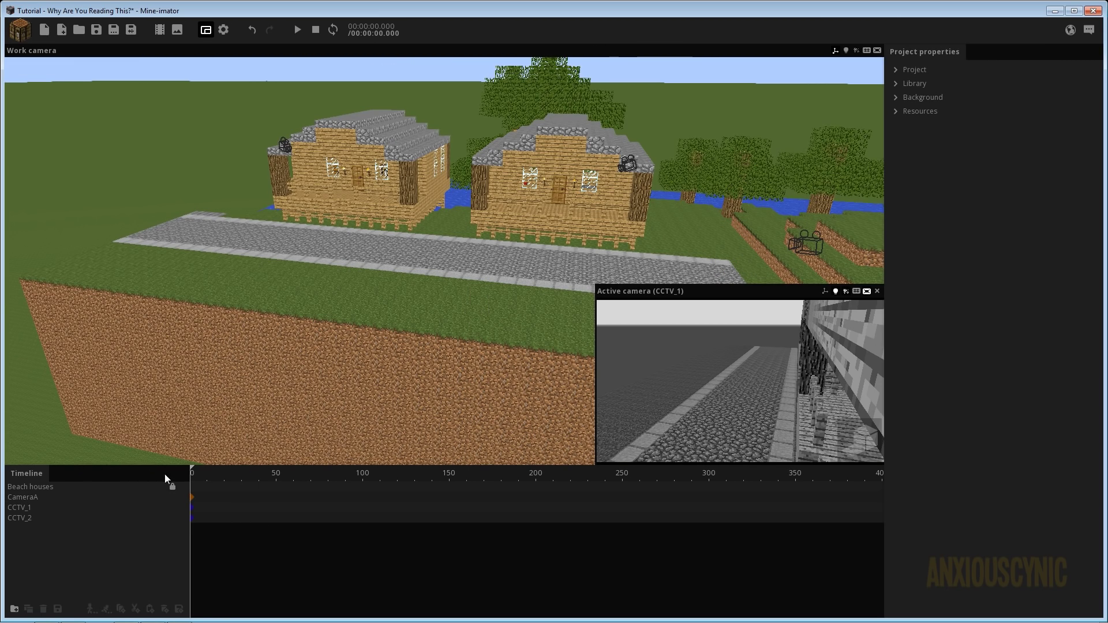
pyautogui.press('space')
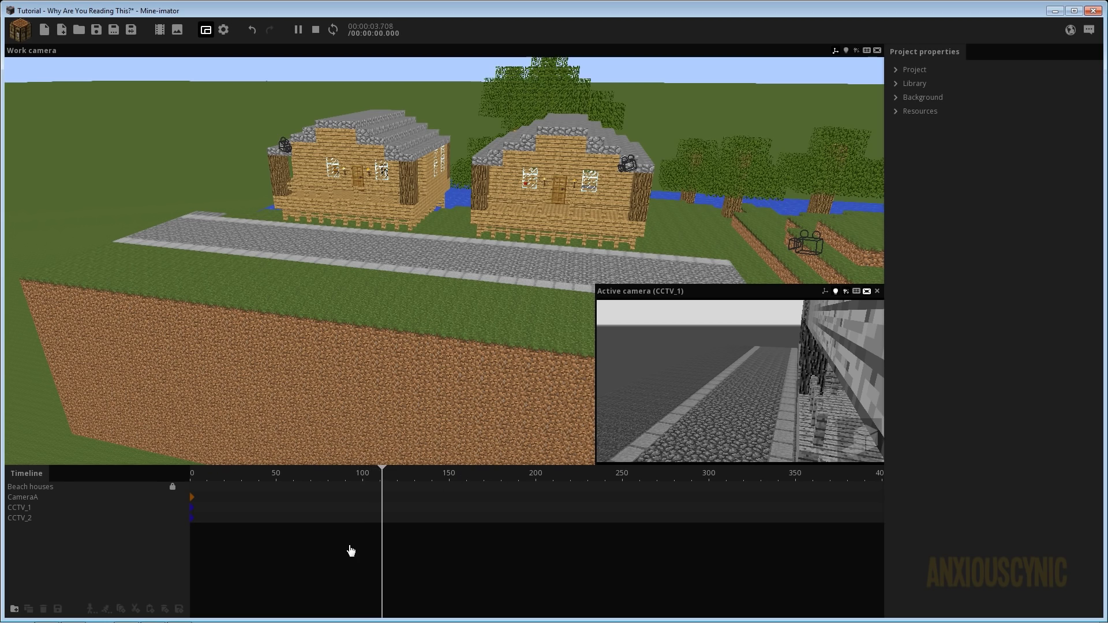
pyautogui.press('space')
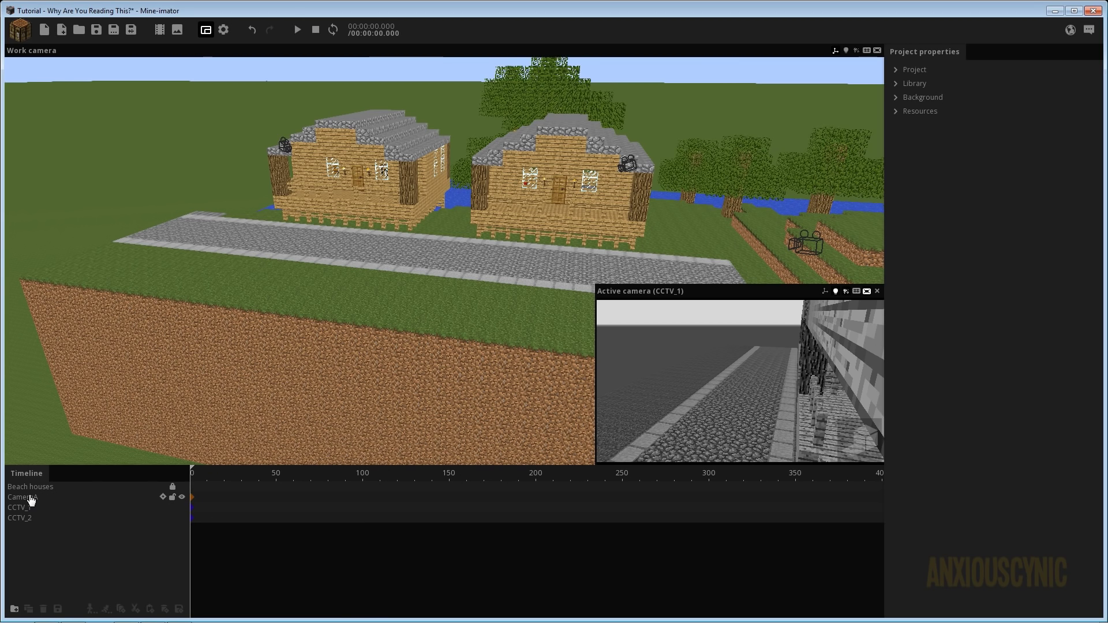
# Add a keyframe for CameraA at frame 50, return to frame 0 and deselect everything to check the active camera
pyautogui.click(31, 500)
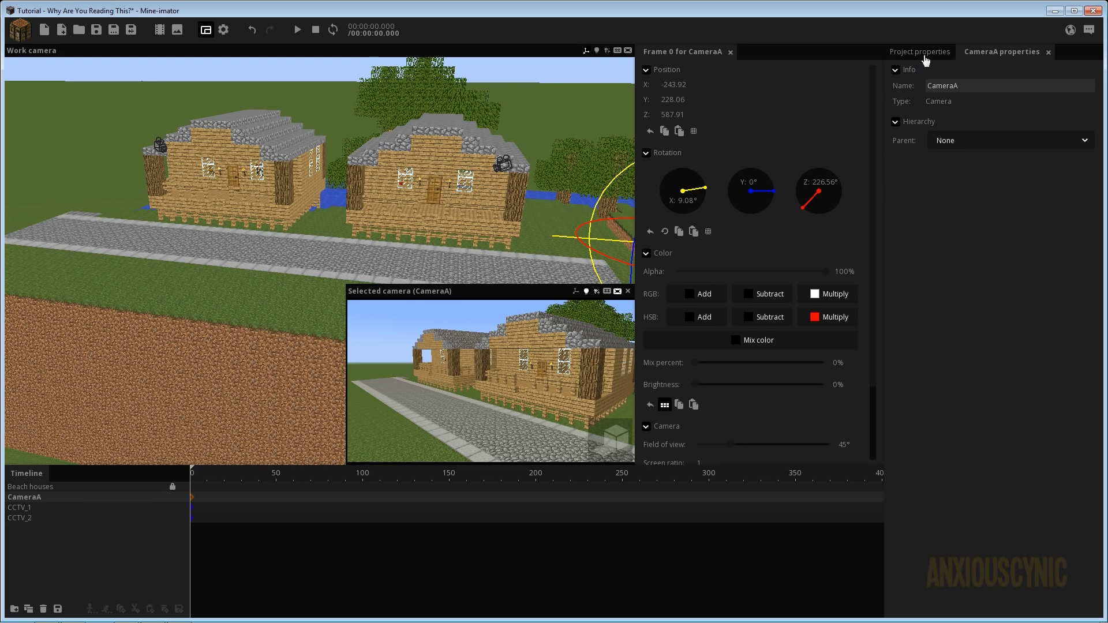
pyautogui.scroll(-3, 860, 311)
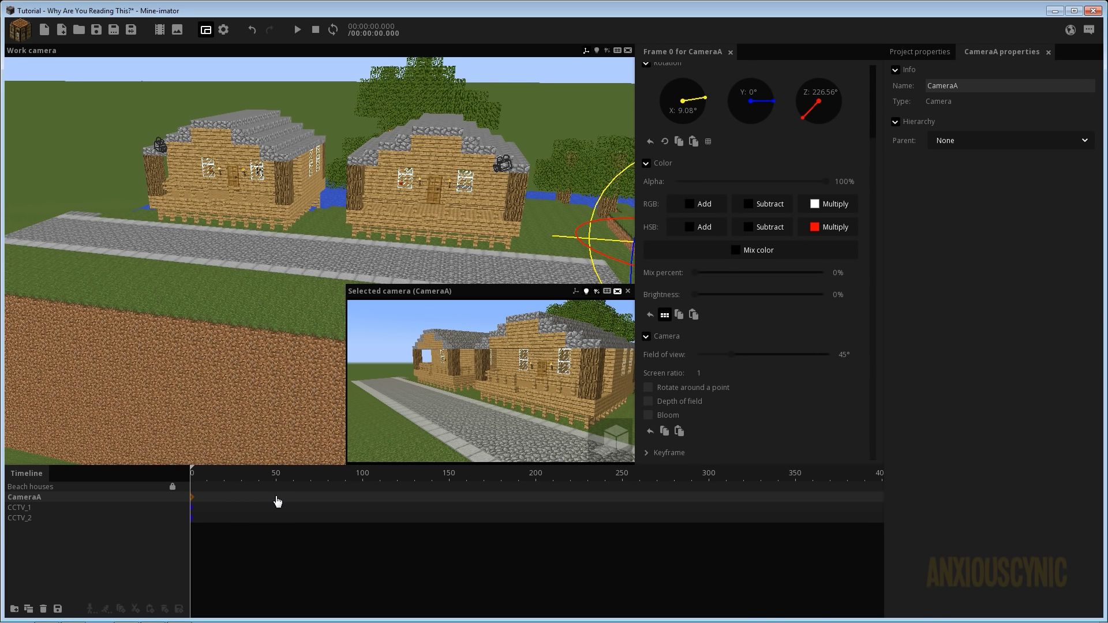
pyautogui.click(277, 497)
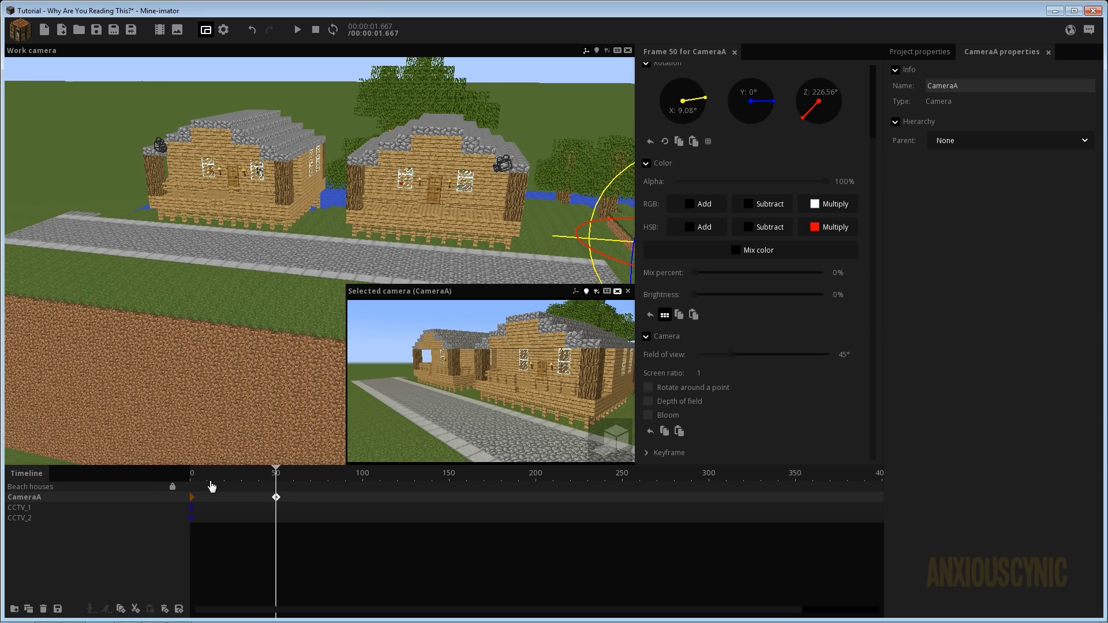
pyautogui.moveTo(210, 482); pyautogui.dragTo(160, 480)
pyautogui.click(217, 552)
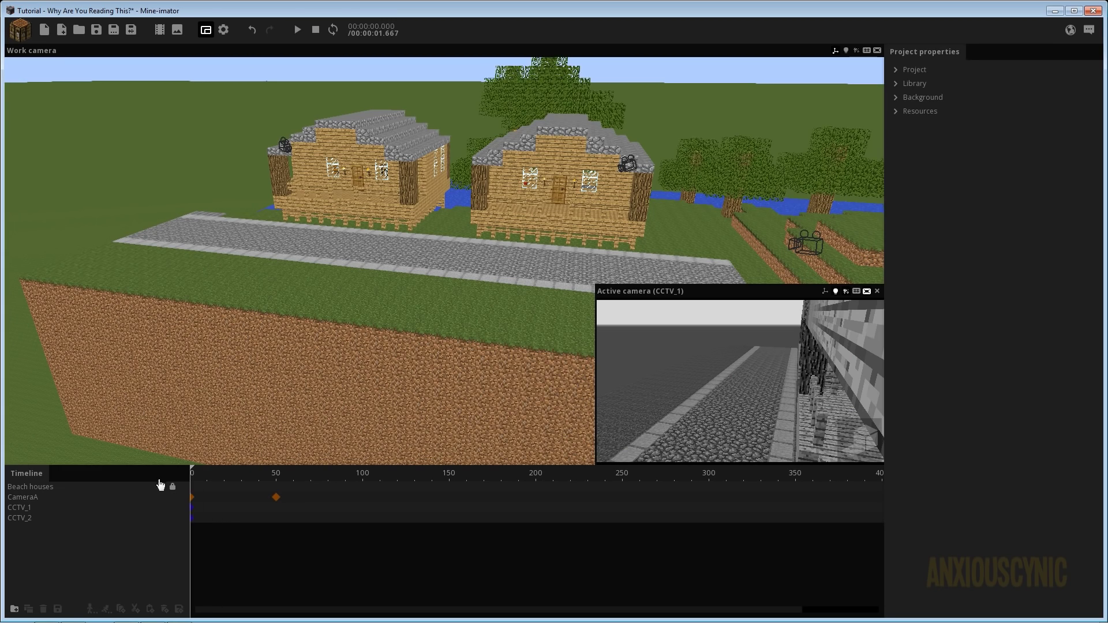
# Remove CameraA's keyframe at frame 50 and return the timeline to frame 0
pyautogui.click(276, 498)
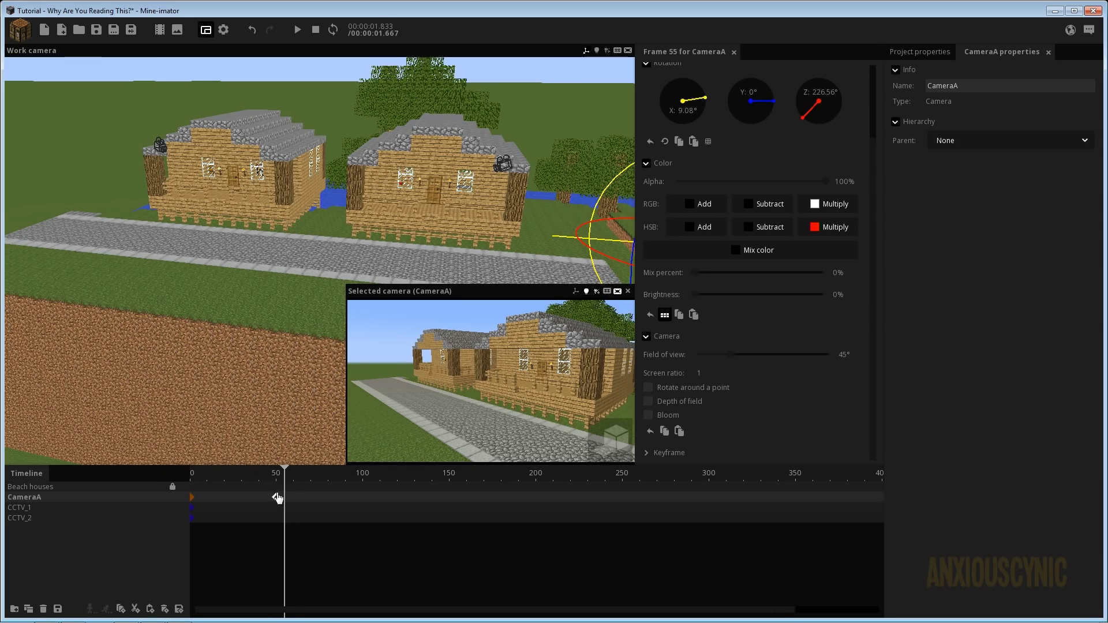
pyautogui.click(286, 487)
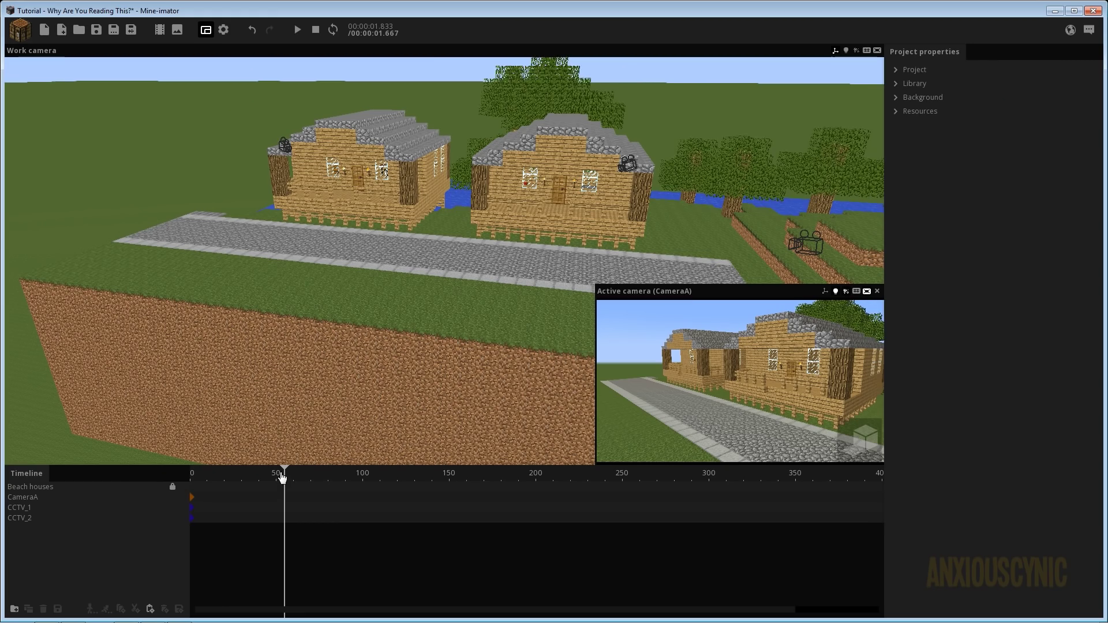
pyautogui.moveTo(282, 474); pyautogui.dragTo(182, 473)
# Duplicate CameraA and delete the original so that the copy sits below CCTV_2 in the timeline
pyautogui.click(61, 497)
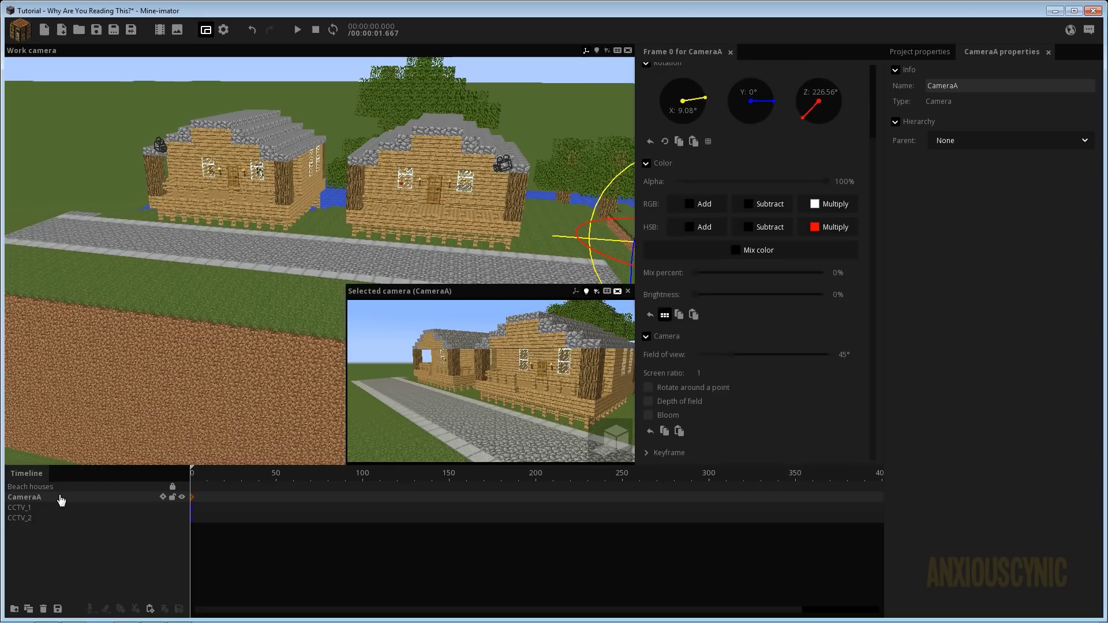
pyautogui.click(30, 609)
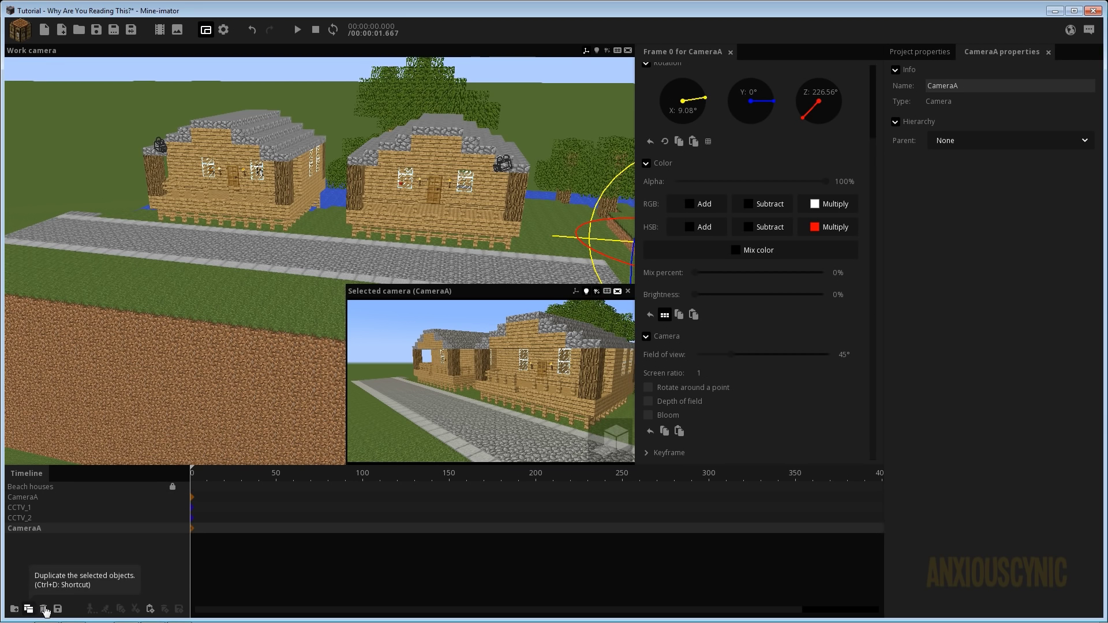
pyautogui.click(38, 498)
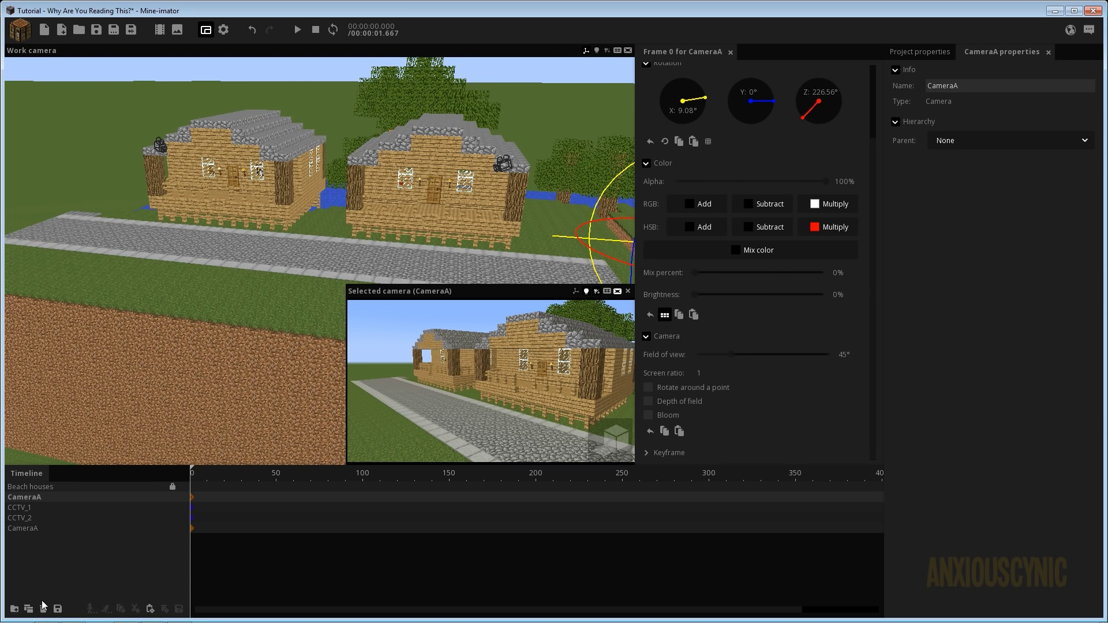
pyautogui.click(43, 608)
pyautogui.click(233, 568)
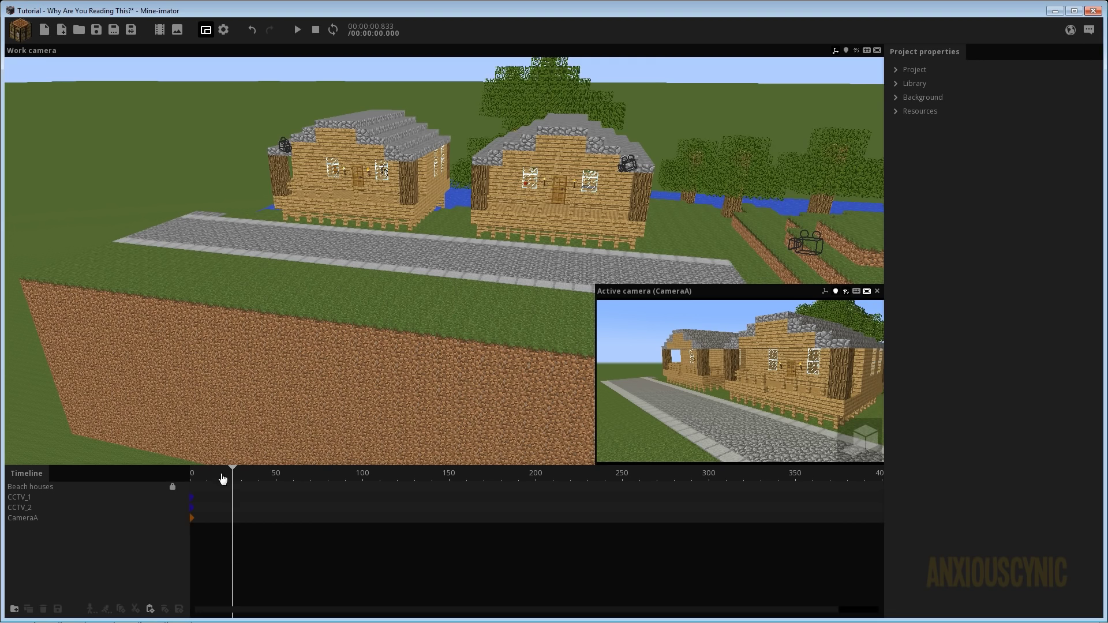
# Play and scrub the timeline from frame 0 to check which camera the active view uses
pyautogui.moveTo(247, 478); pyautogui.dragTo(153, 473)
pyautogui.press('space')
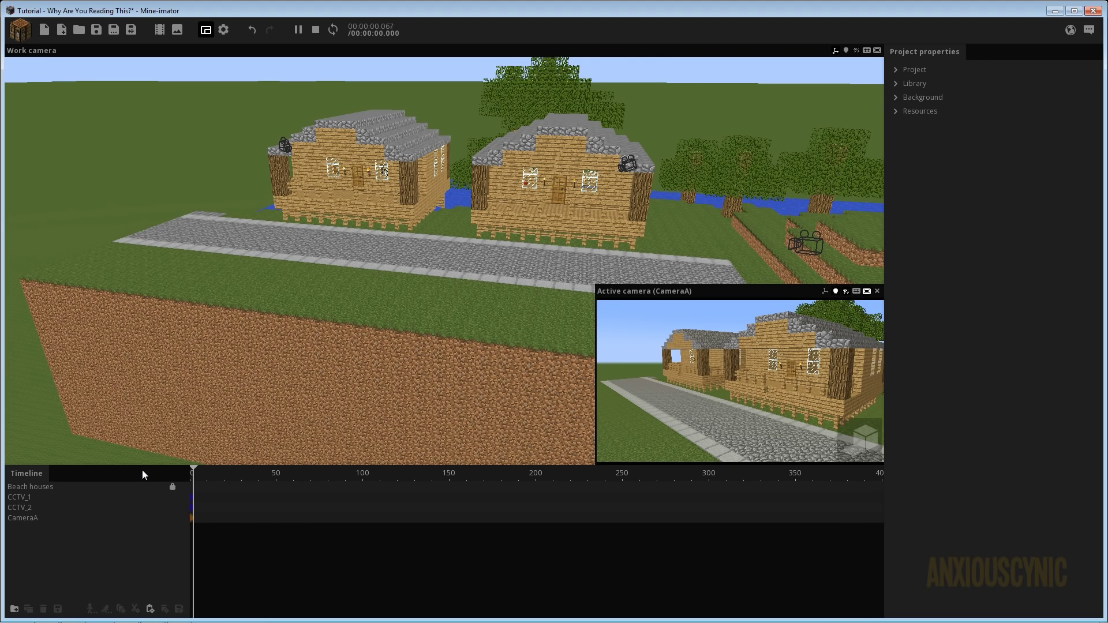
pyautogui.moveTo(254, 477); pyautogui.dragTo(162, 478)
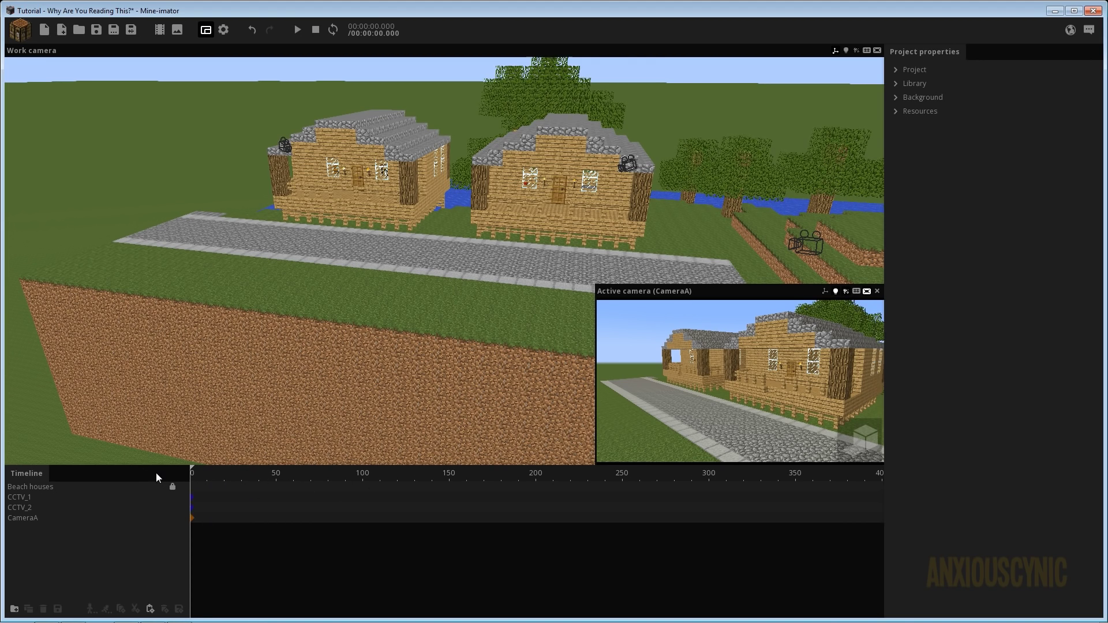
pyautogui.hotkey('shift', 'space')
pyautogui.hotkey('shift', 'space')
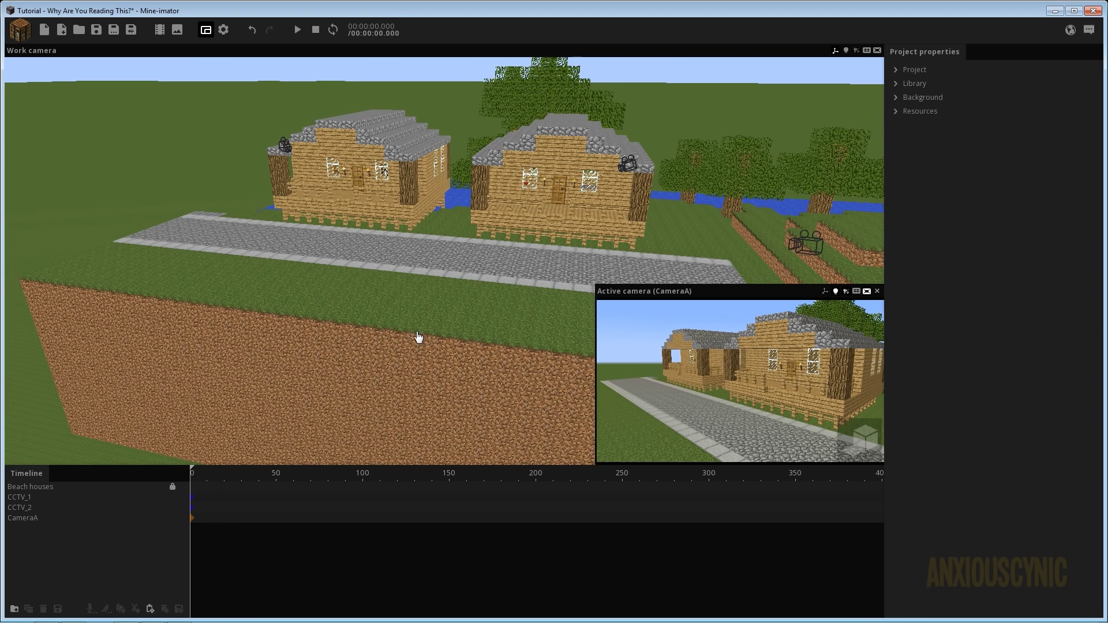
# Create an untextured surface at the position of CCTV_1
pyautogui.click(195, 500)
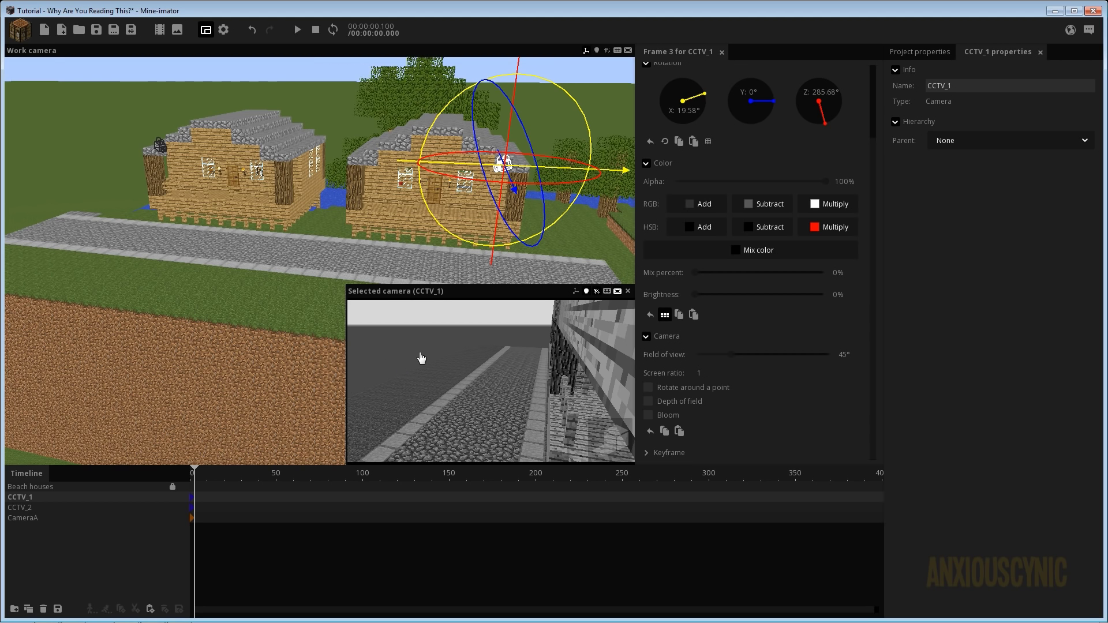
pyautogui.click(22, 34)
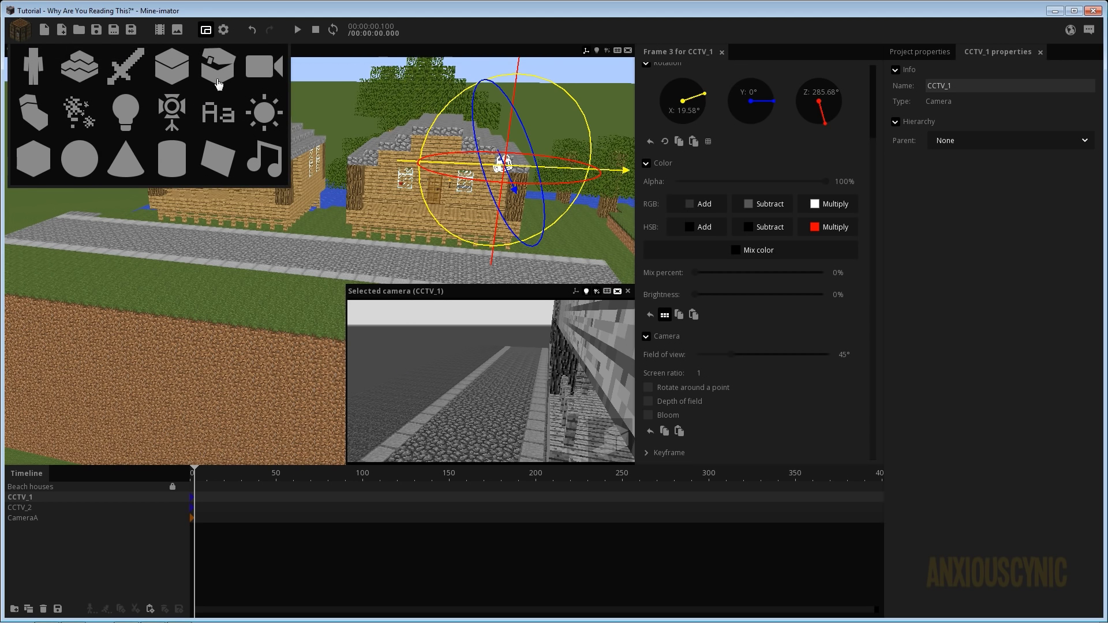
pyautogui.click(202, 165)
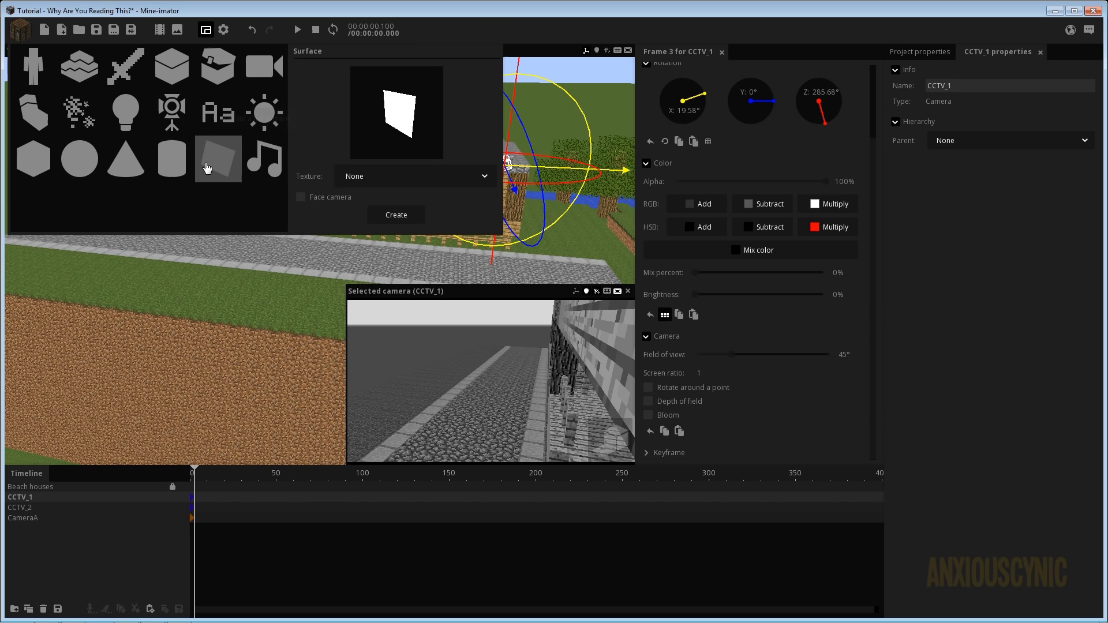
pyautogui.click(399, 217)
pyautogui.click(55, 528)
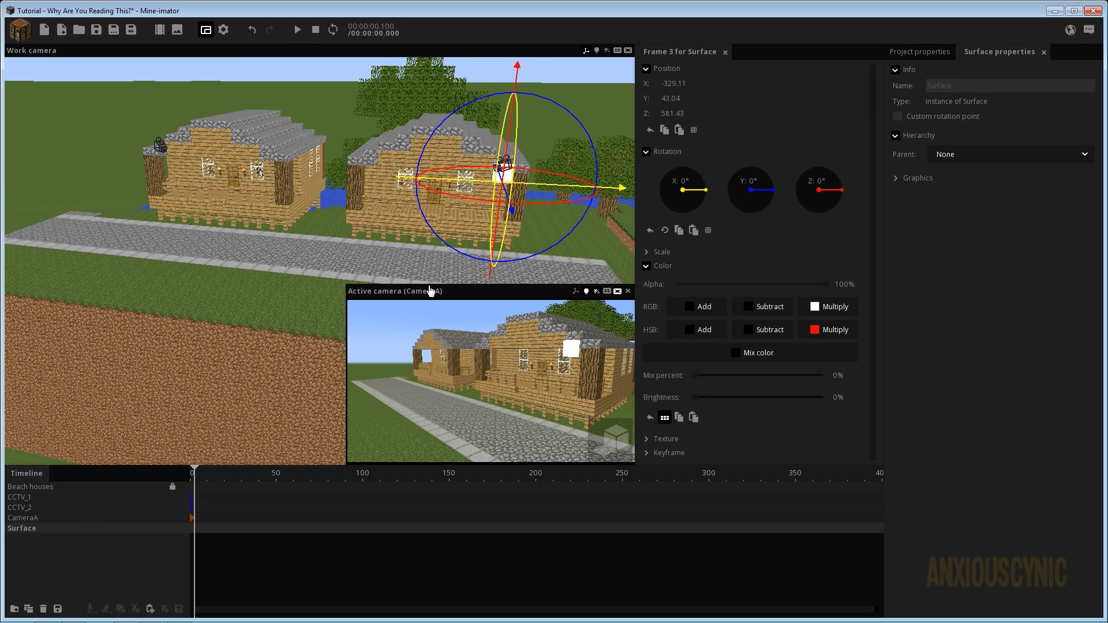
# Move the surface in front of the gap between the two houses, to about X -510, Y 210
pyautogui.moveTo(616, 195); pyautogui.dragTo(281, 222)
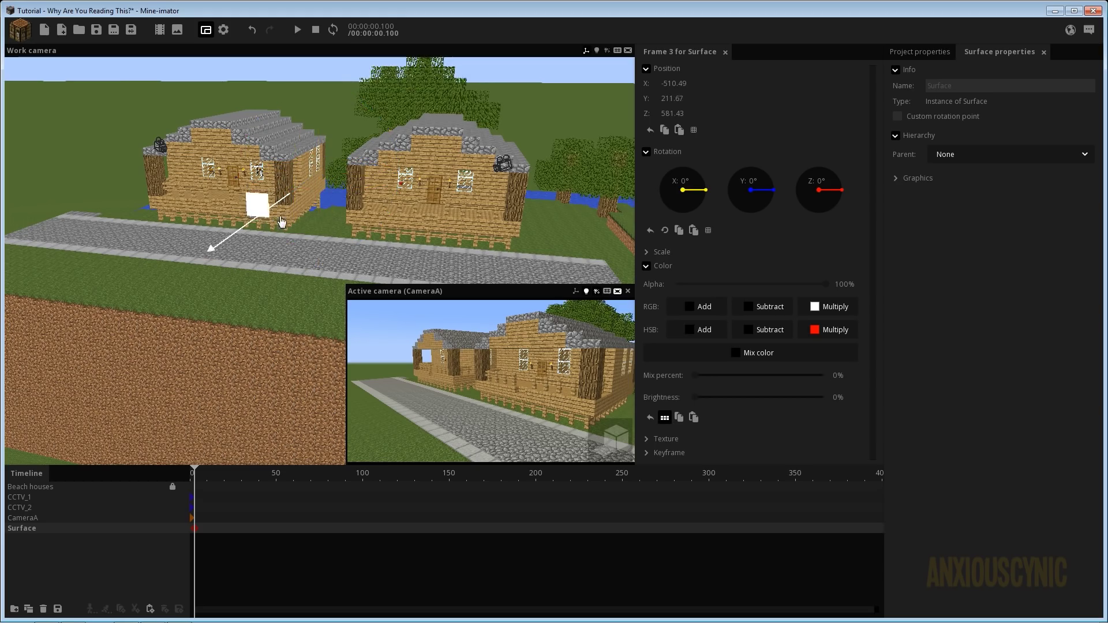
pyautogui.moveTo(396, 222); pyautogui.dragTo(494, 170)
pyautogui.scroll(5, 396, 222)
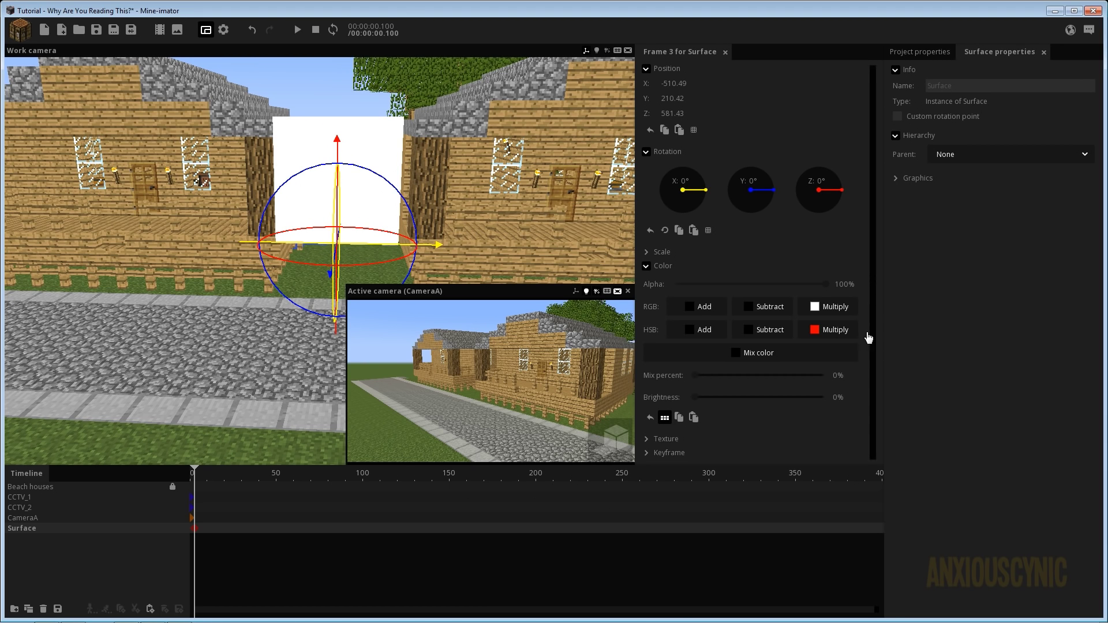
# Set the surface's texture to the CCTV_1 camera
pyautogui.click(661, 440)
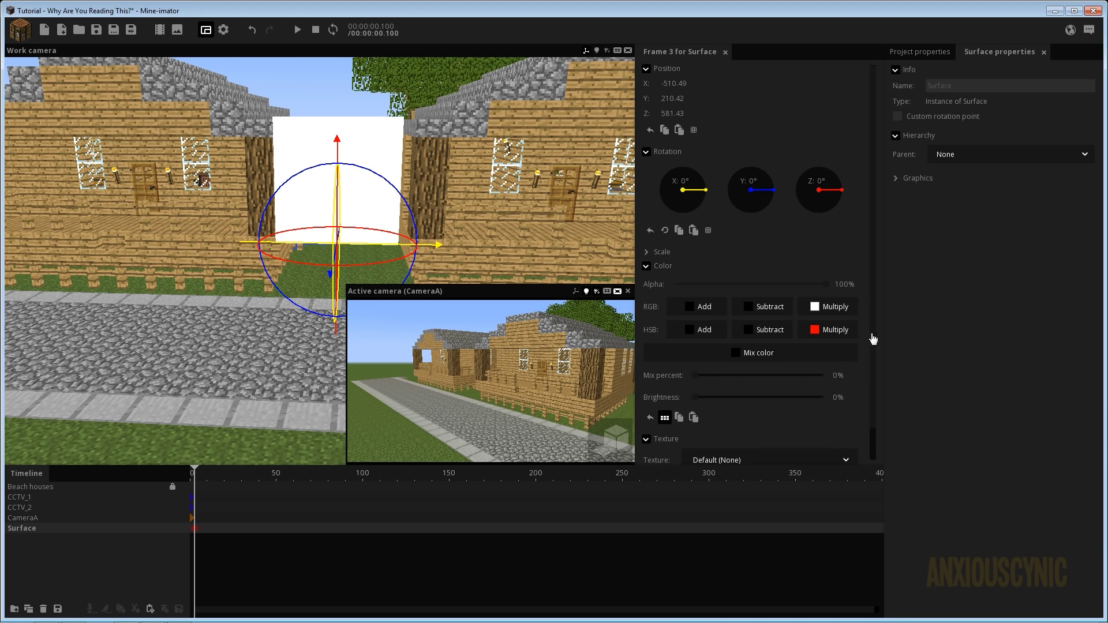
pyautogui.scroll(-1, 770, 426)
pyautogui.click(766, 427)
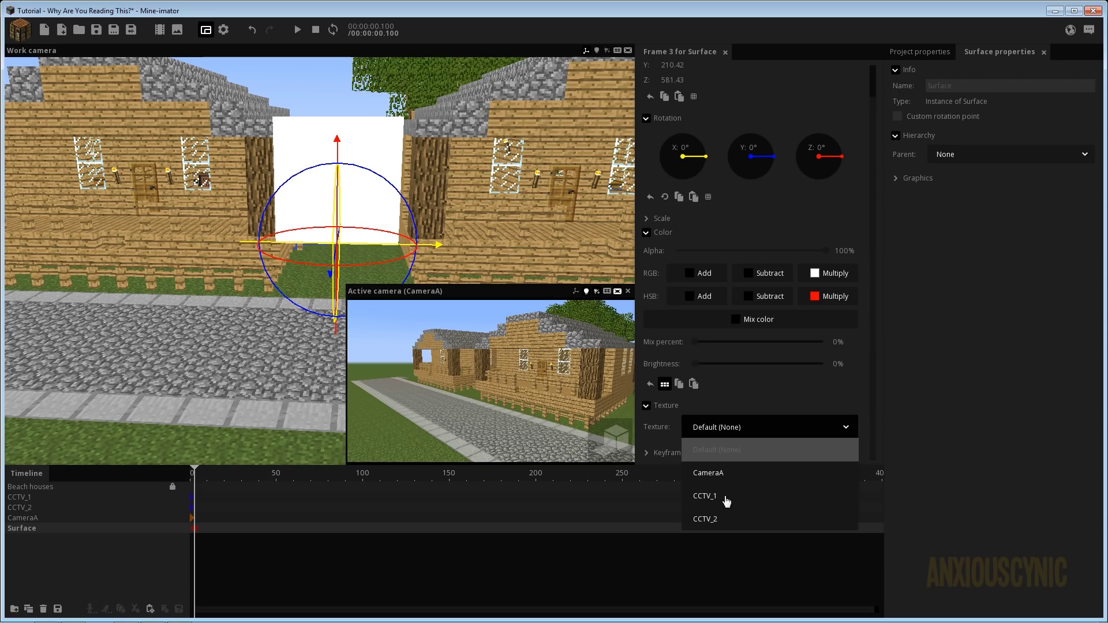
pyautogui.click(706, 497)
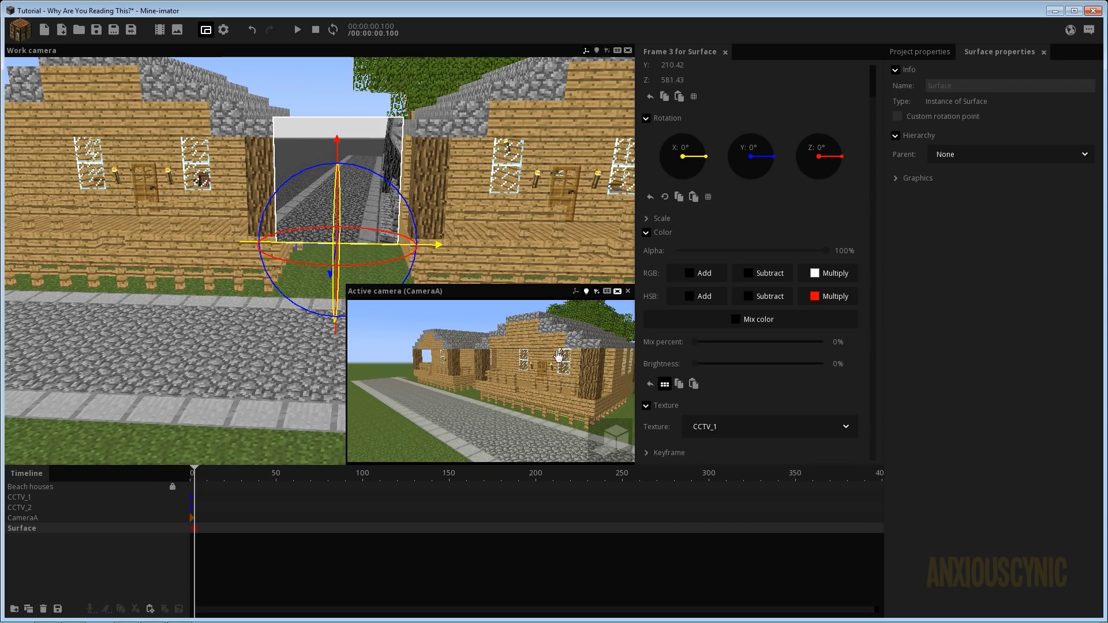
# Lower CCTV_1's screen ratio to about 0.88
pyautogui.moveTo(499, 228); pyautogui.dragTo(500, 199, button='right')
pyautogui.moveTo(503, 185); pyautogui.dragTo(510, 190)
pyautogui.moveTo(606, 159); pyautogui.dragTo(608, 159)
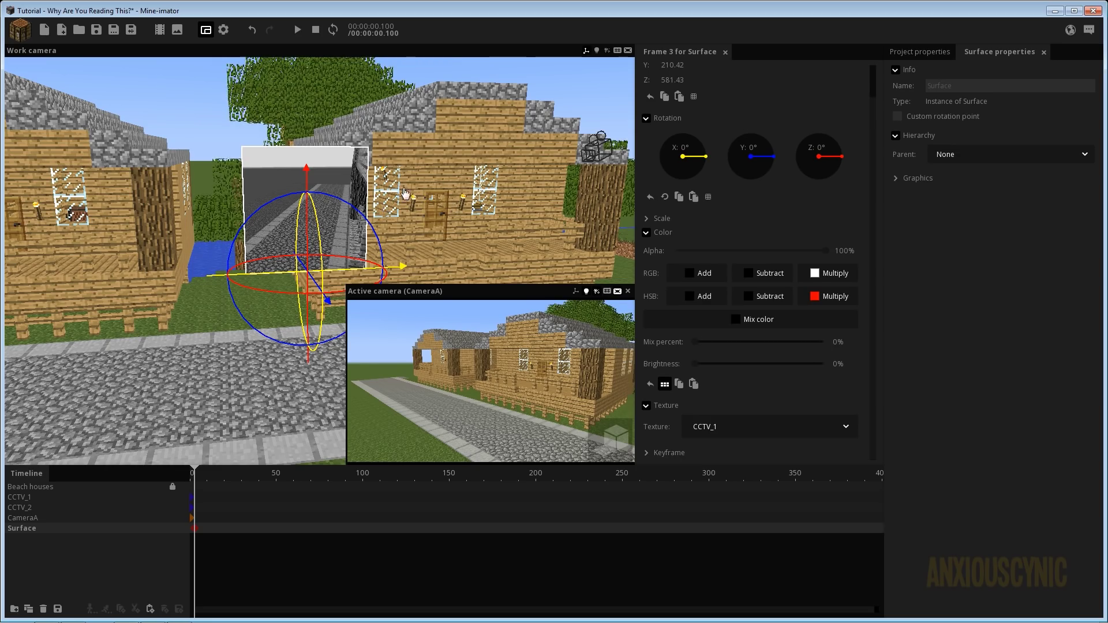
pyautogui.moveTo(405, 194); pyautogui.dragTo(471, 188)
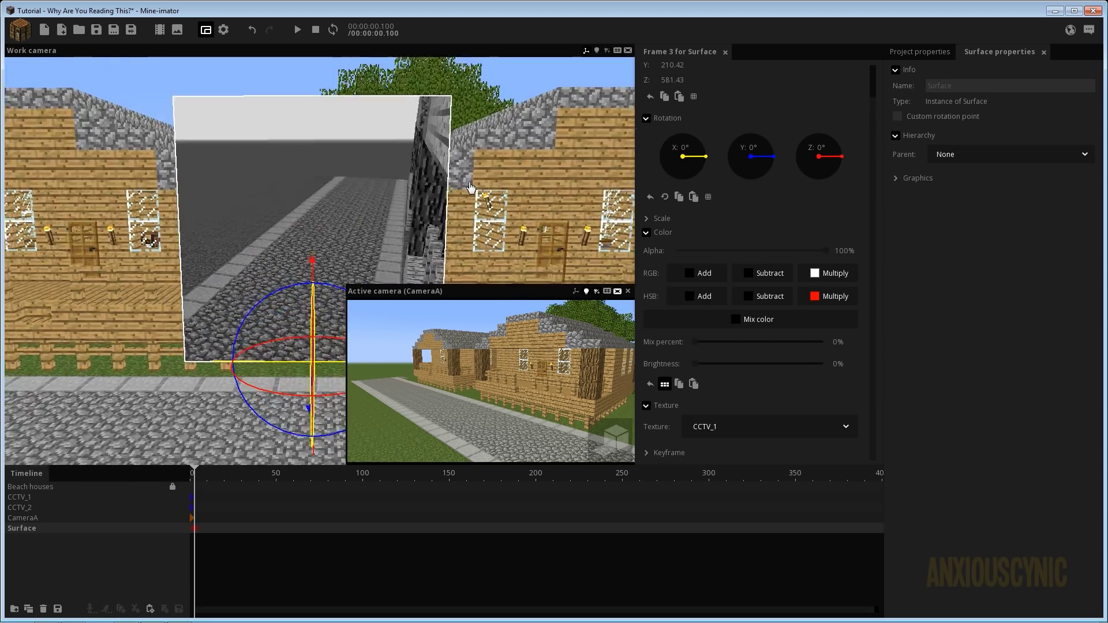
pyautogui.moveTo(470, 188); pyautogui.dragTo(487, 185, button='right')
pyautogui.click(23, 498)
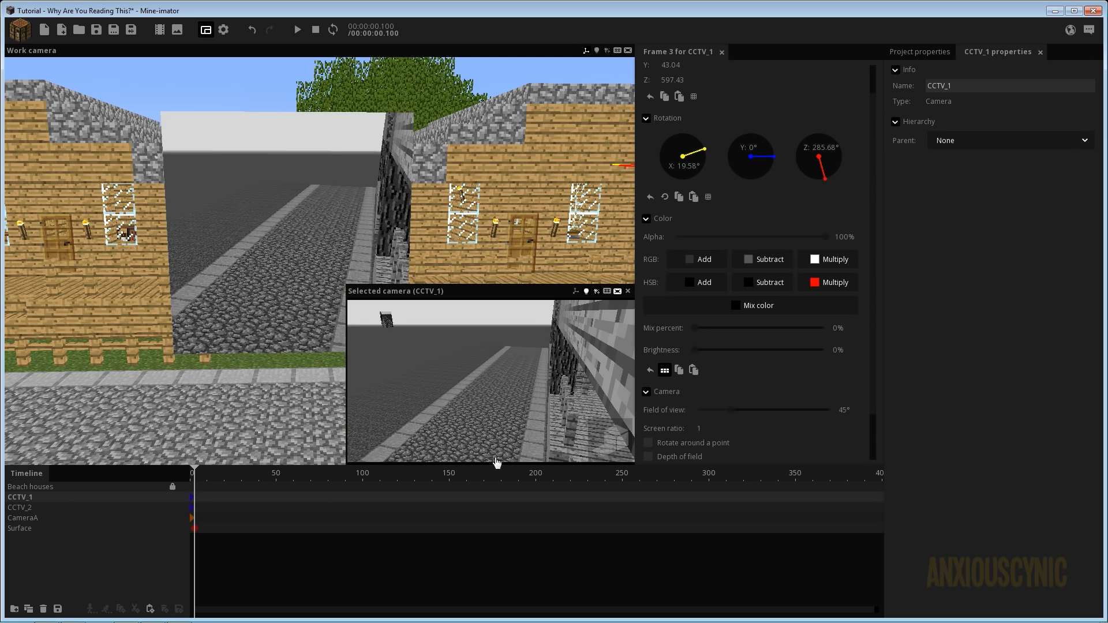
pyautogui.scroll(-3, 873, 282)
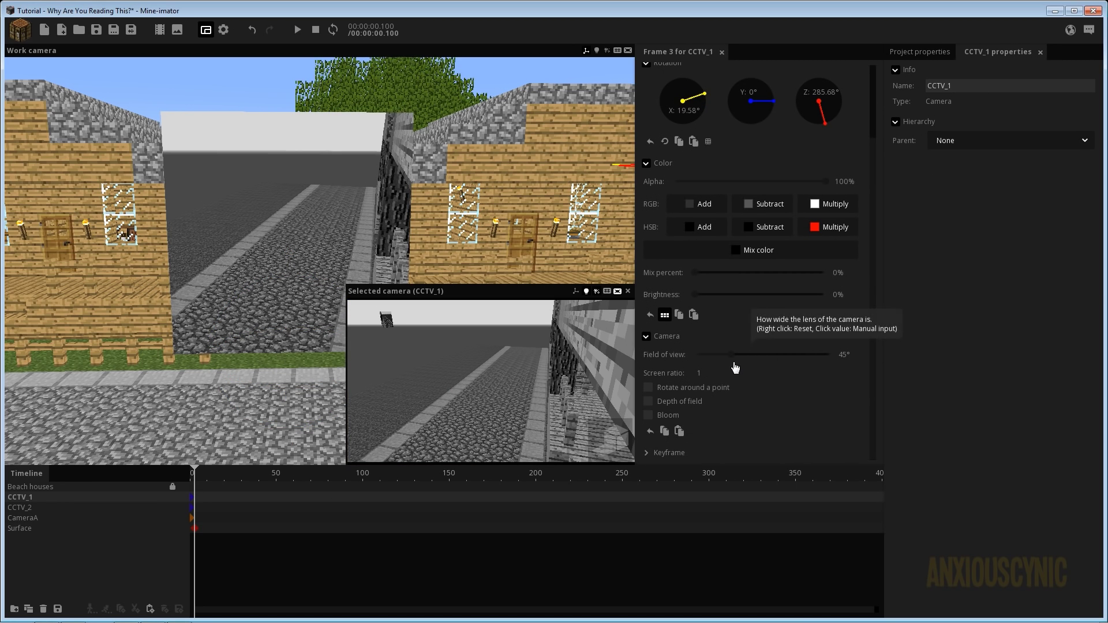
pyautogui.moveTo(707, 374)
pyautogui.mouseDown()
pyautogui.moveTo(724, 378)
pyautogui.moveTo(694, 382)
pyautogui.mouseUp()
# Compare the surface with CCTV_1's picture and set the camera's screen ratio to 0.75
pyautogui.moveTo(381, 245); pyautogui.dragTo(241, 202)
pyautogui.scroll(-3, 241, 202)
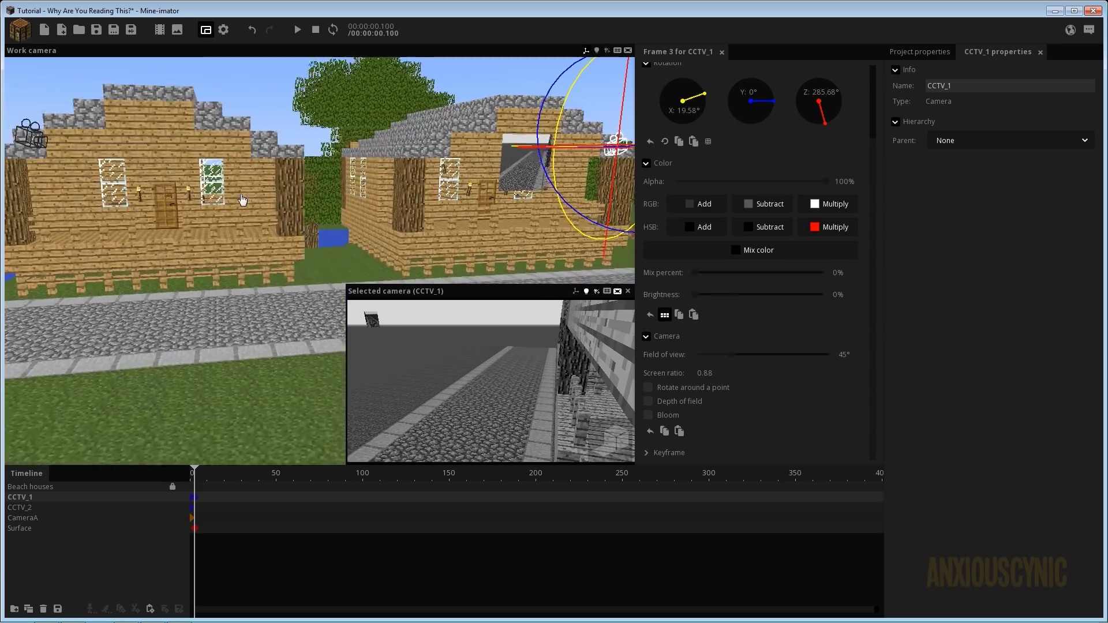
pyautogui.scroll(3, 417, 200)
pyautogui.moveTo(417, 200); pyautogui.dragTo(330, 208, button='right')
pyautogui.click(277, 203)
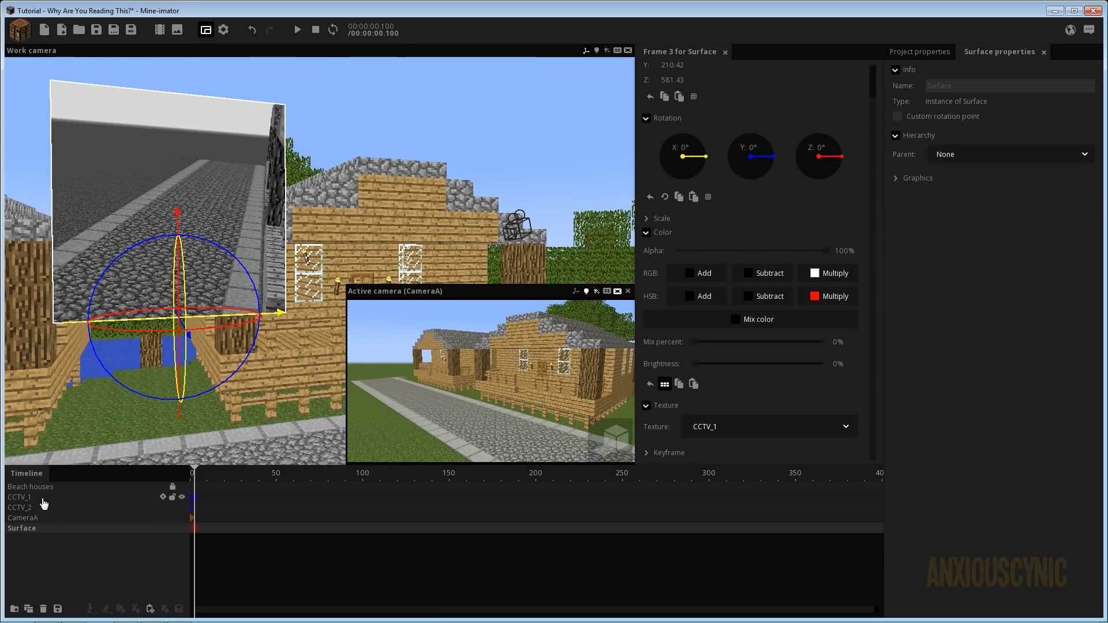
pyautogui.click(35, 498)
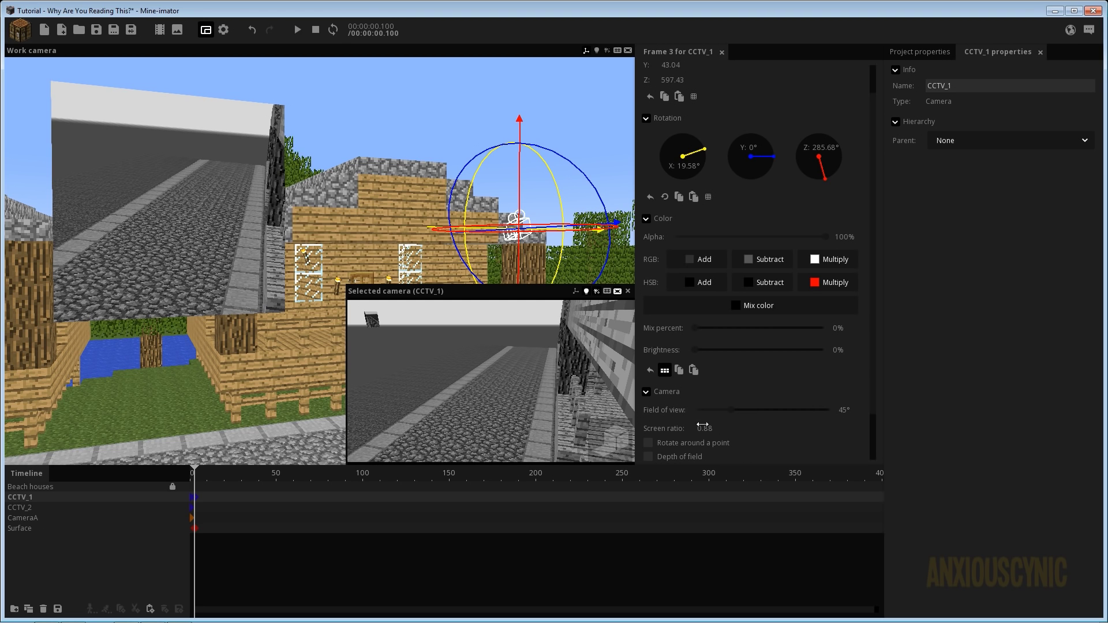
pyautogui.moveTo(707, 430); pyautogui.dragTo(708, 430)
pyautogui.click(708, 430)
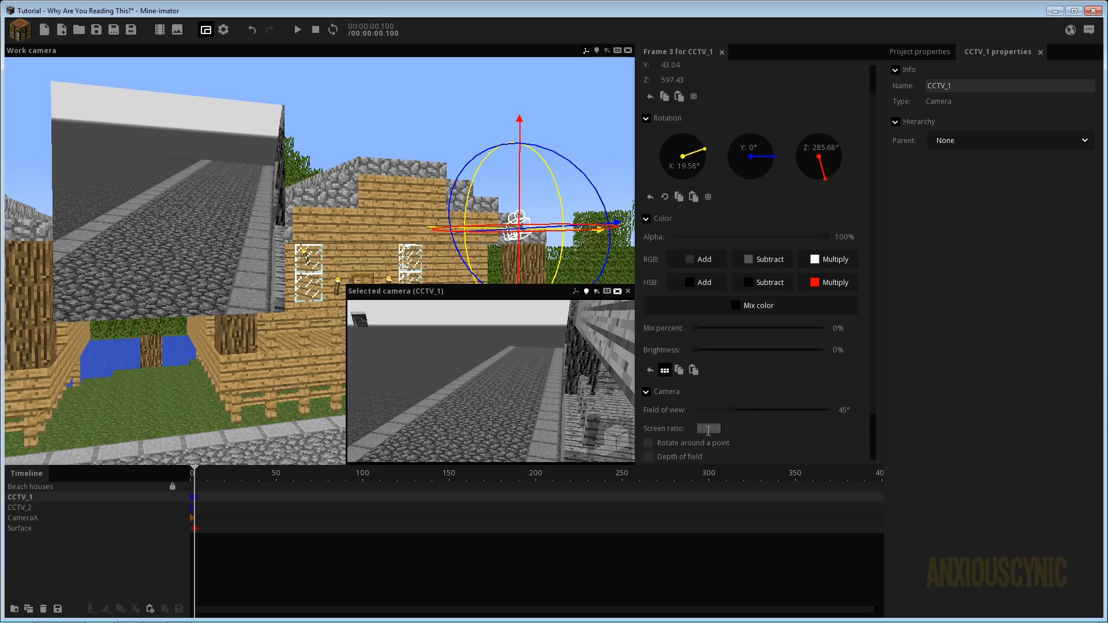
pyautogui.write('.75')
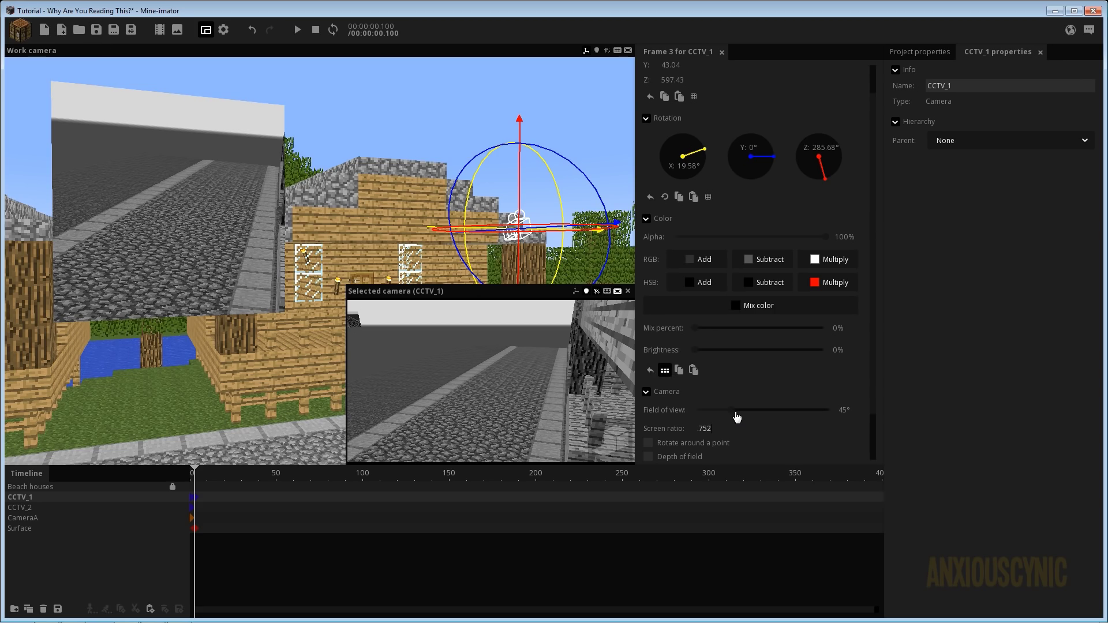
# Try a field of view of 31° on CCTV_1 and reset it to the default
pyautogui.moveTo(736, 416)
pyautogui.mouseDown()
pyautogui.moveTo(722, 415)
pyautogui.moveTo(758, 415)
pyautogui.moveTo(723, 416)
pyautogui.mouseUp()
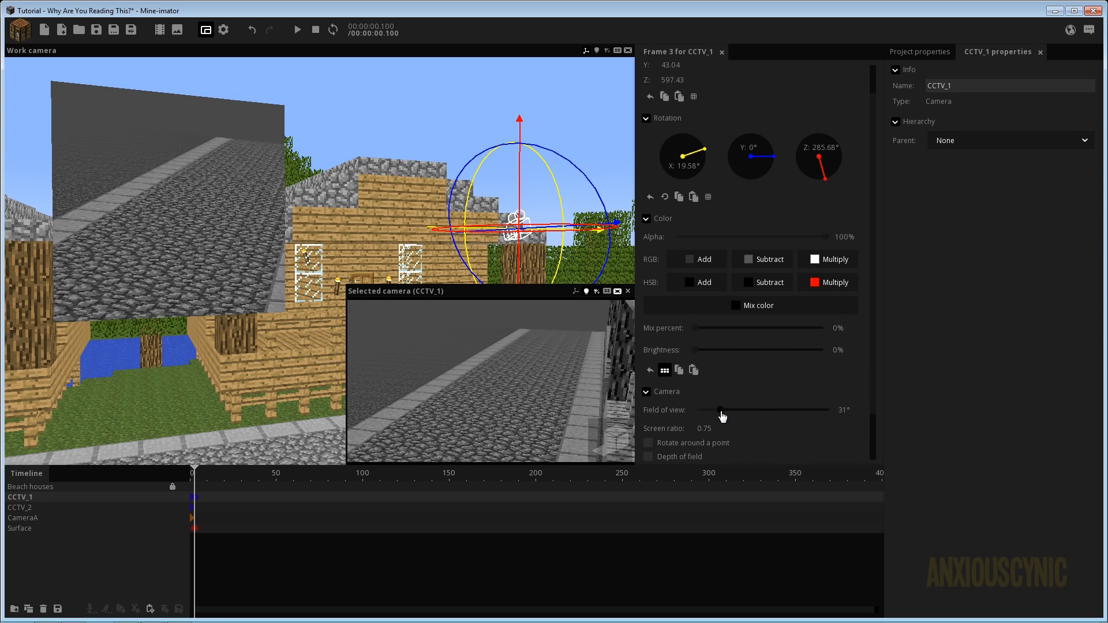
pyautogui.rightClick(833, 410)
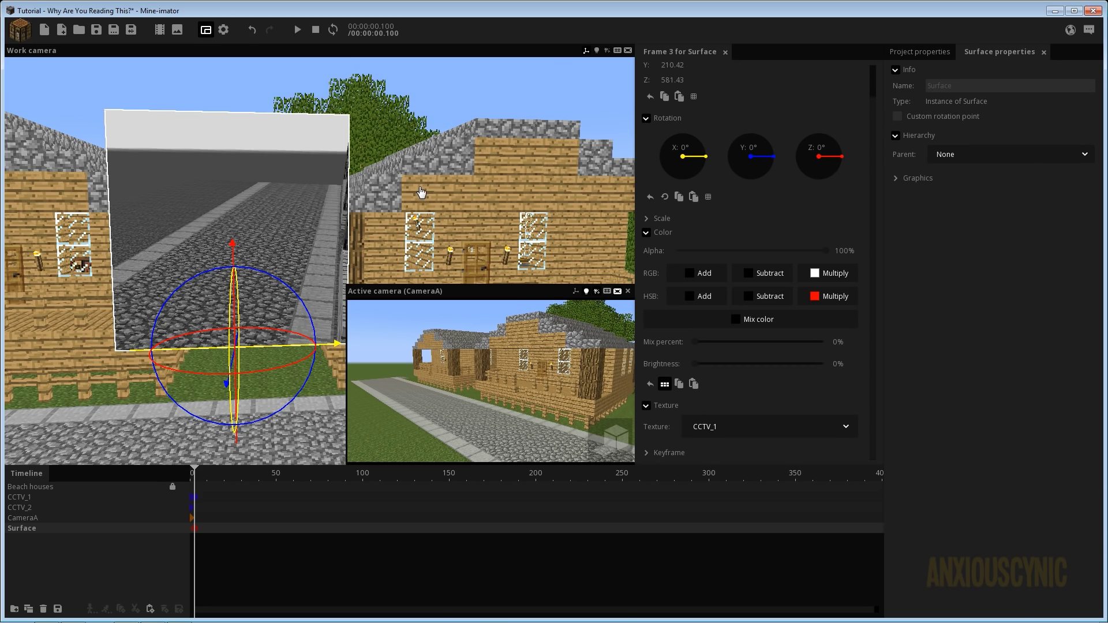
pyautogui.moveTo(432, 188); pyautogui.dragTo(448, 205, button='right')
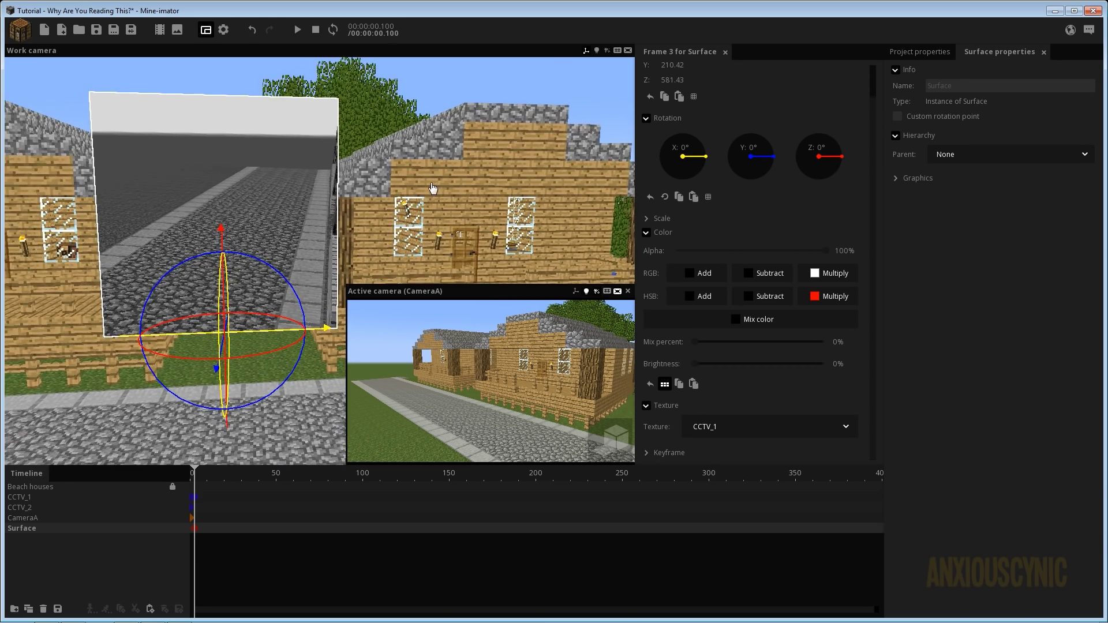
pyautogui.moveTo(364, 183); pyautogui.dragTo(271, 280, button='right')
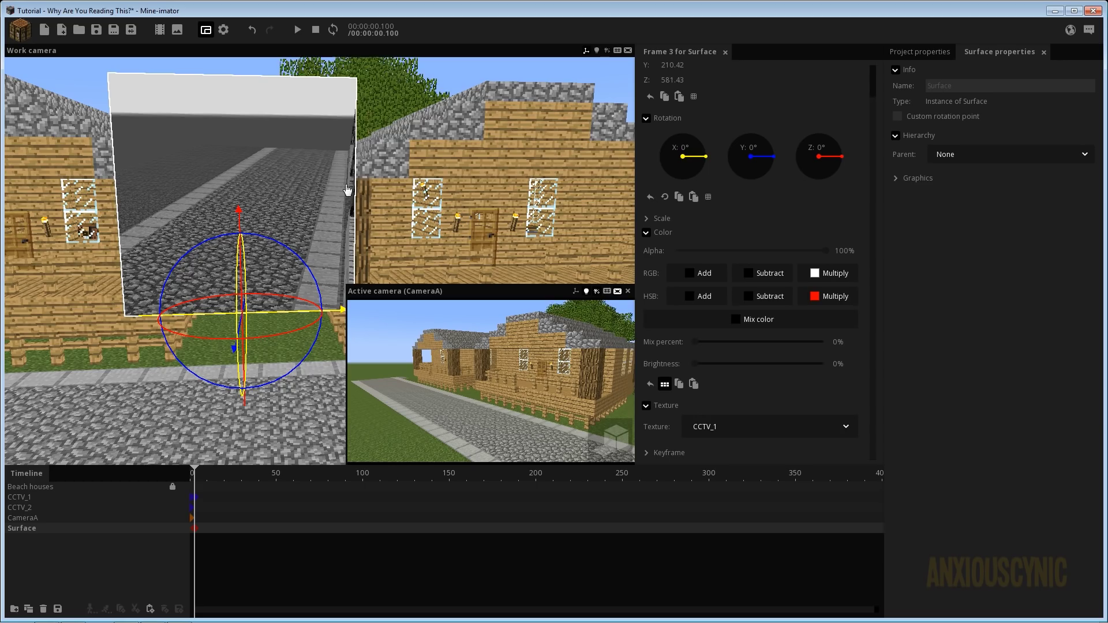
# Rename the surface showing the CCTV_1 feed as CCTV_Screen1
pyautogui.moveTo(402, 178); pyautogui.dragTo(392, 173, button='right')
pyautogui.press('s')
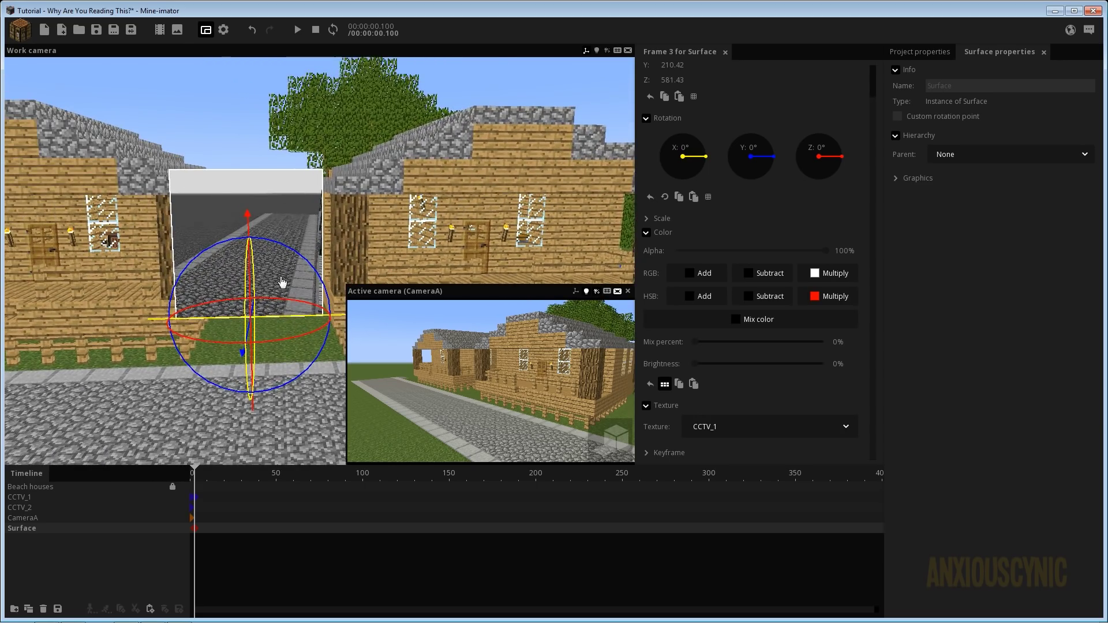
pyautogui.moveTo(431, 216); pyautogui.dragTo(402, 225, button='right')
pyautogui.scroll(2, 430, 216)
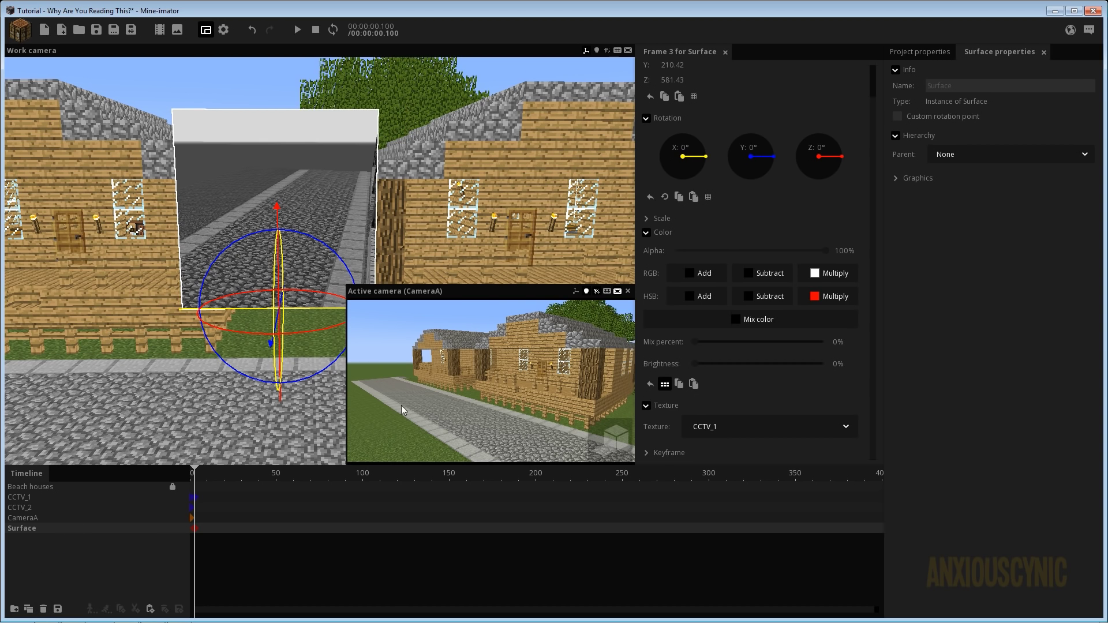
pyautogui.click(980, 86)
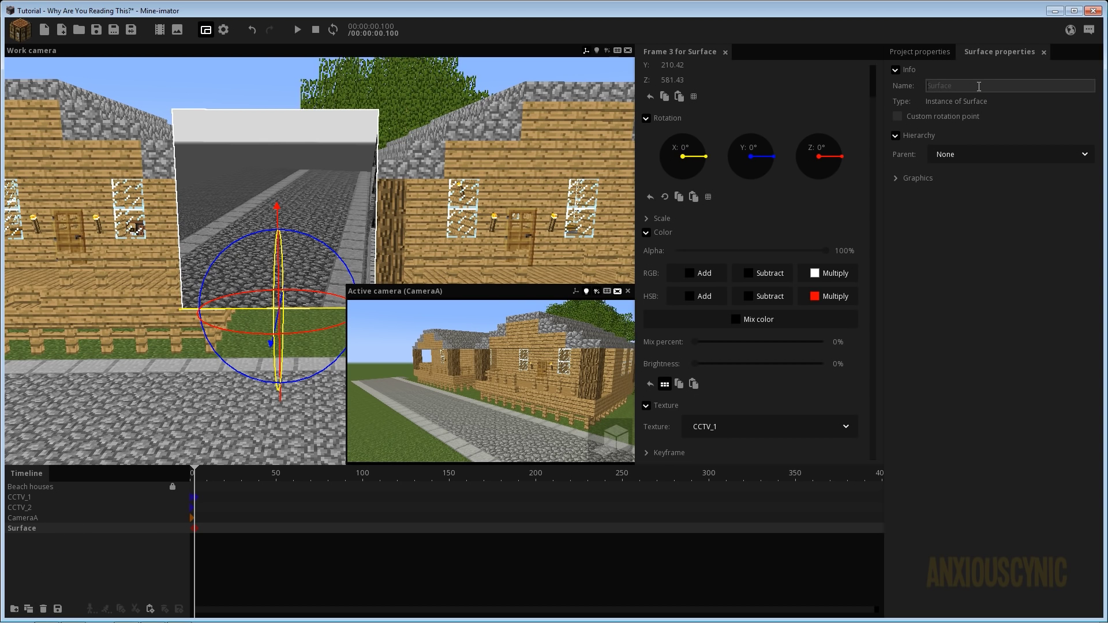
pyautogui.write('CCTV')
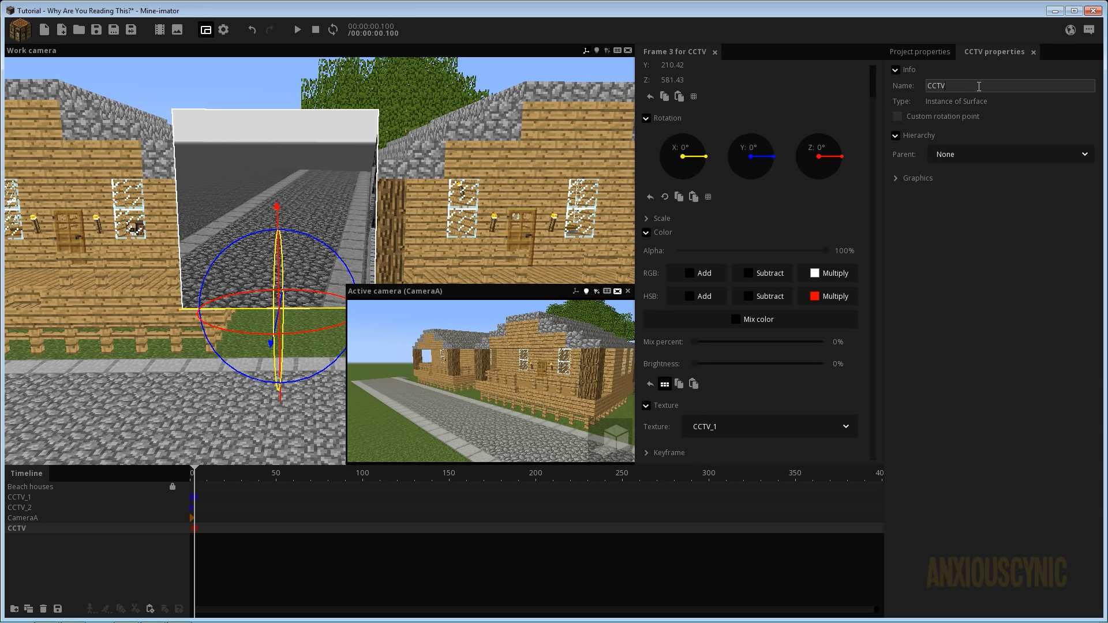
pyautogui.write('_Screen1')
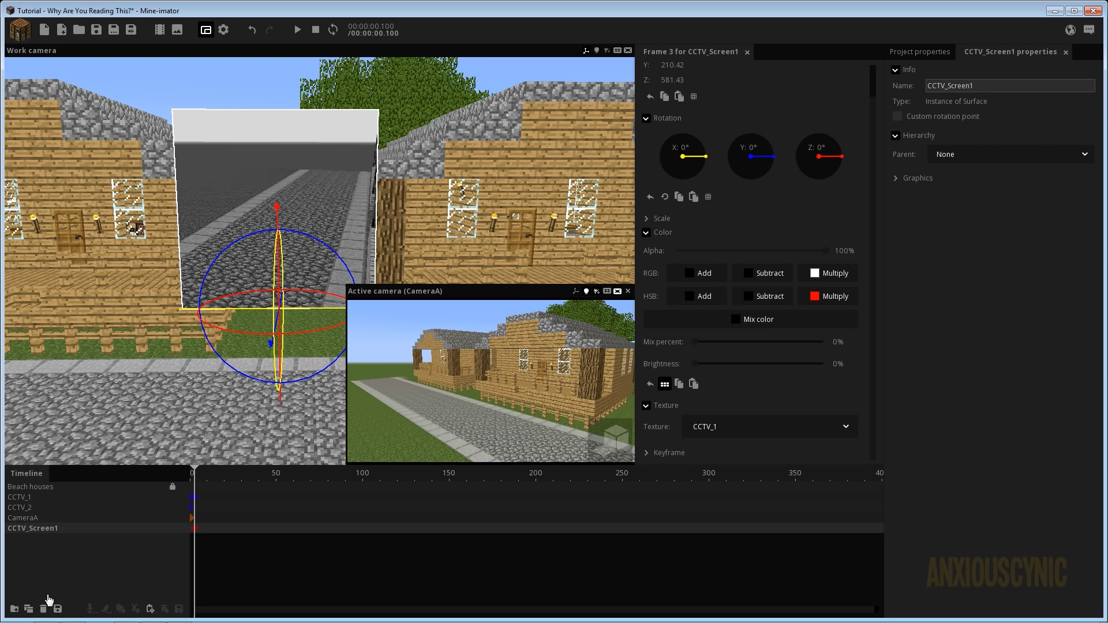
# Duplicate CCTV_Screen1 and place the copy beside the original at X position -516
pyautogui.click(28, 608)
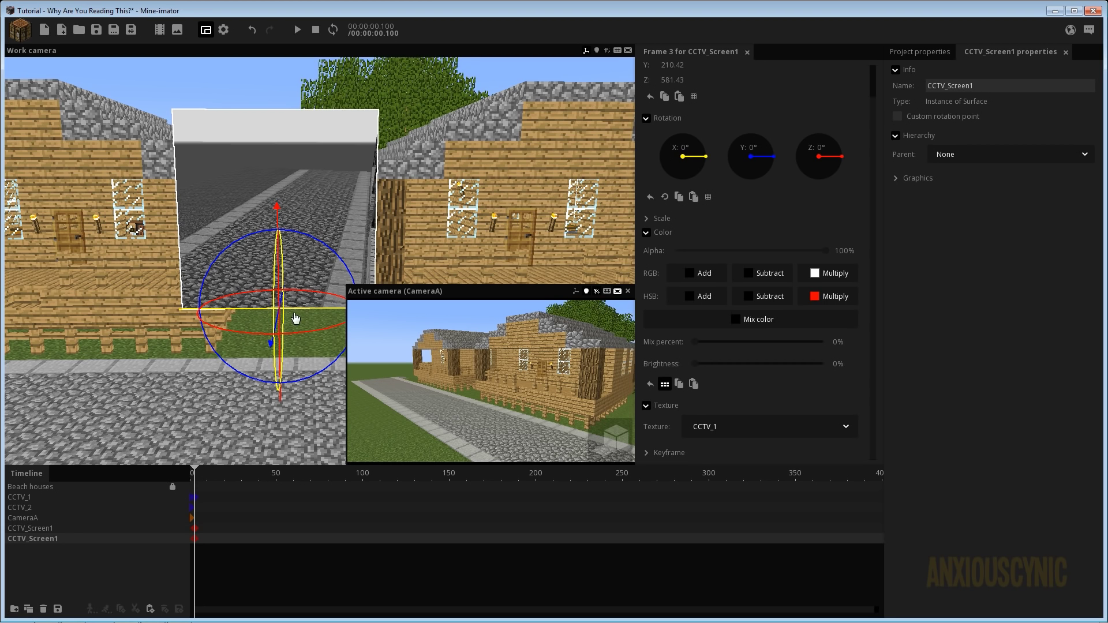
pyautogui.moveTo(182, 310); pyautogui.dragTo(0, 318)
pyautogui.click(683, 87)
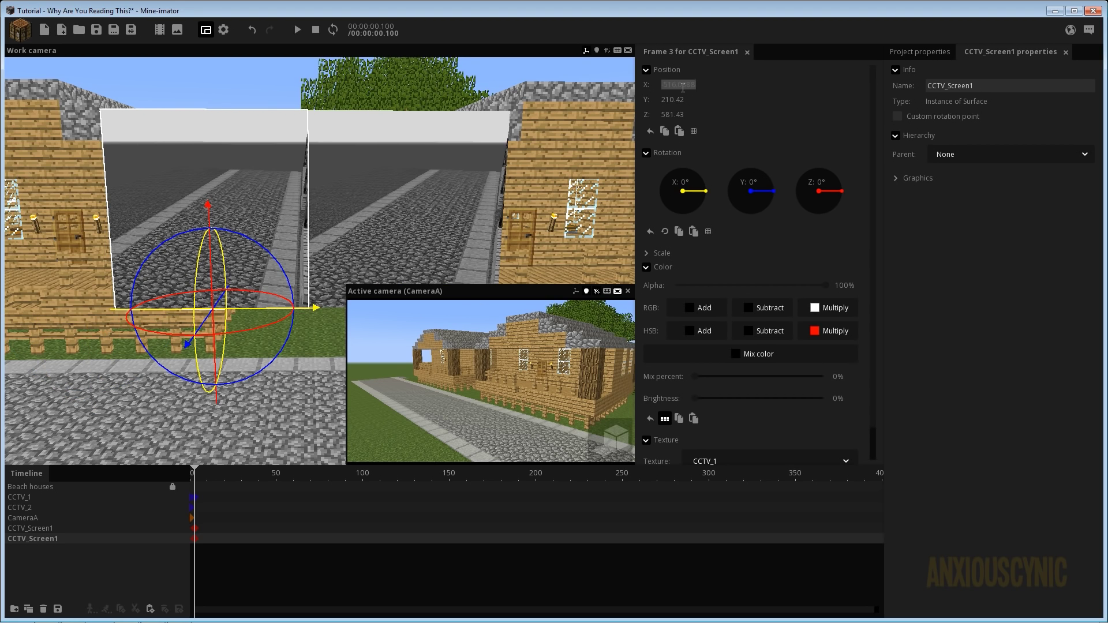
pyautogui.write('-516')
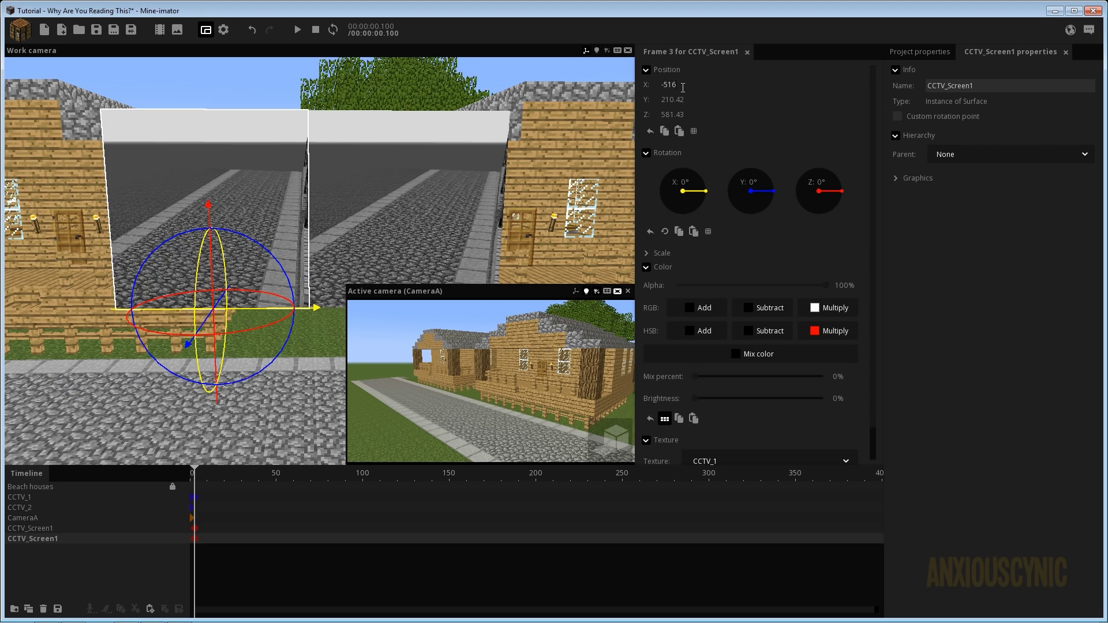
pyautogui.click(257, 84)
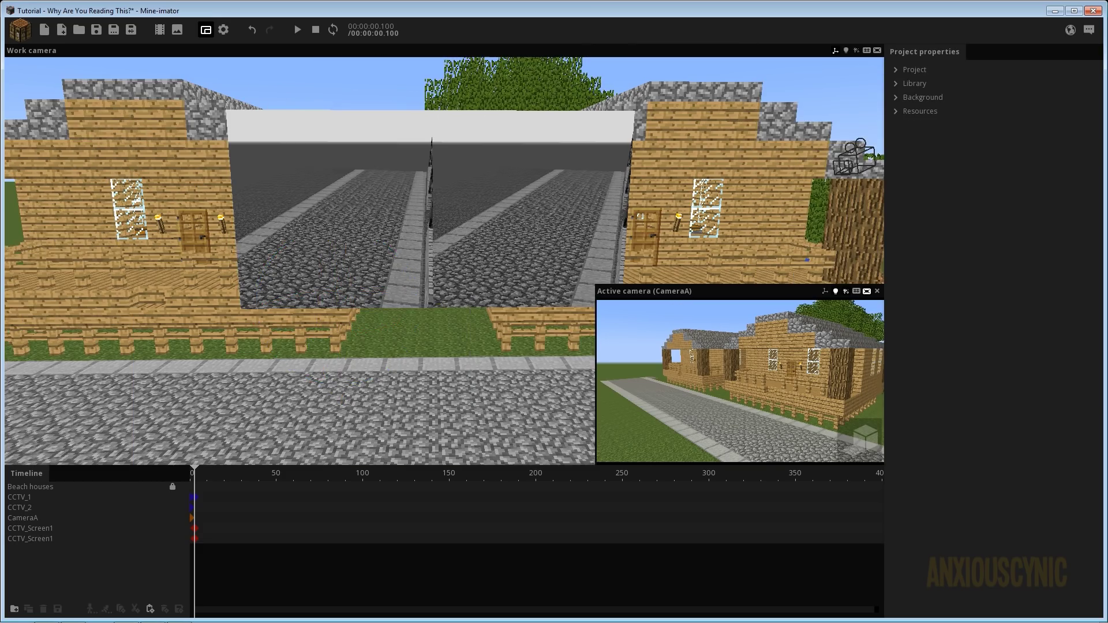
pyautogui.moveTo(257, 84)
pyautogui.mouseDown()
pyautogui.moveTo(173, 131)
pyautogui.moveTo(260, 82)
pyautogui.mouseUp()
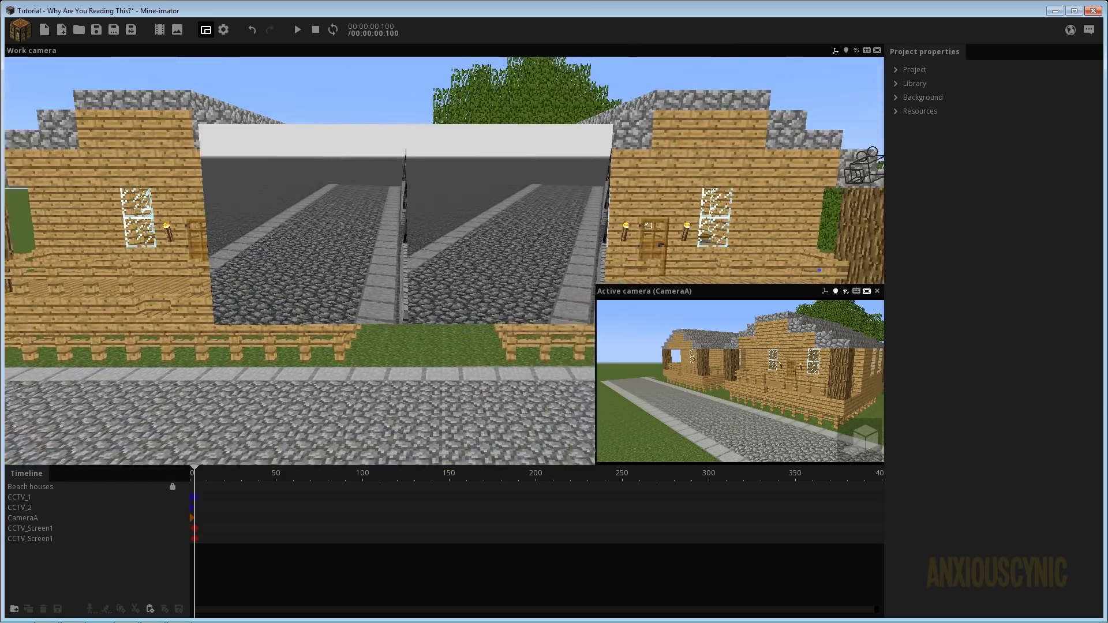
pyautogui.moveTo(448, 263); pyautogui.dragTo(456, 254, button='right')
# Rename the original screen surface, at X position -500, as CCTV_Screen2
pyautogui.click(47, 538)
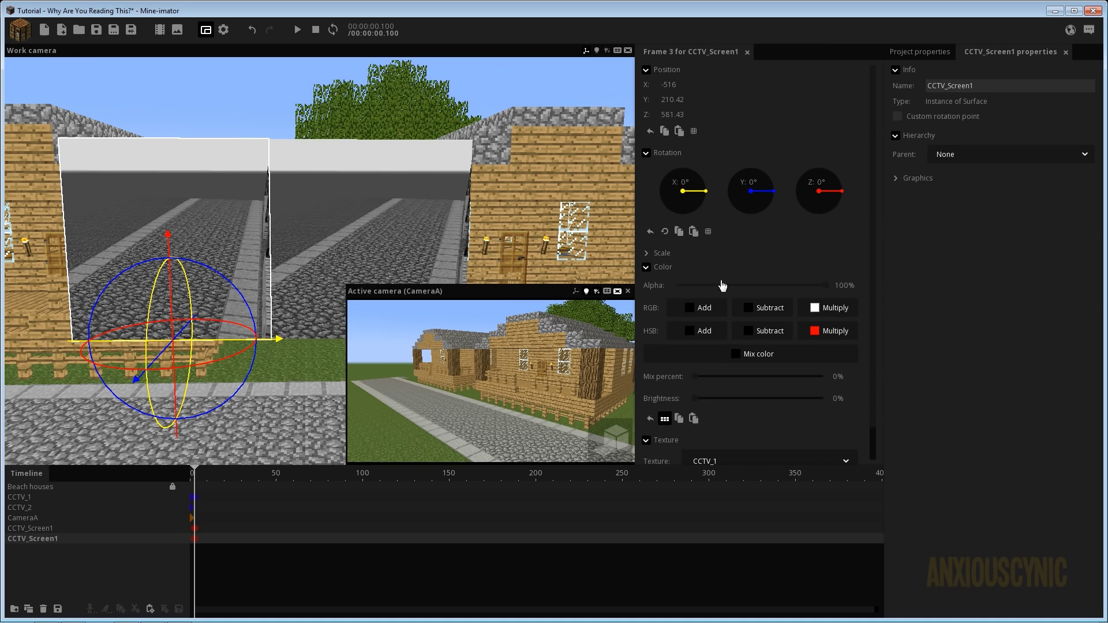
pyautogui.click(995, 84)
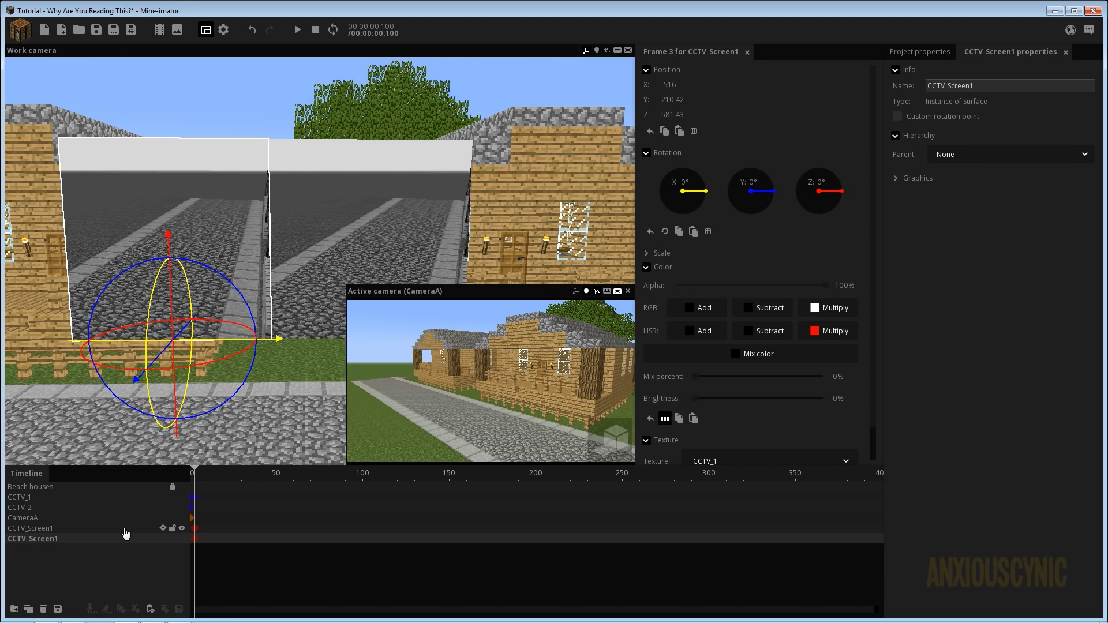
pyautogui.click(65, 529)
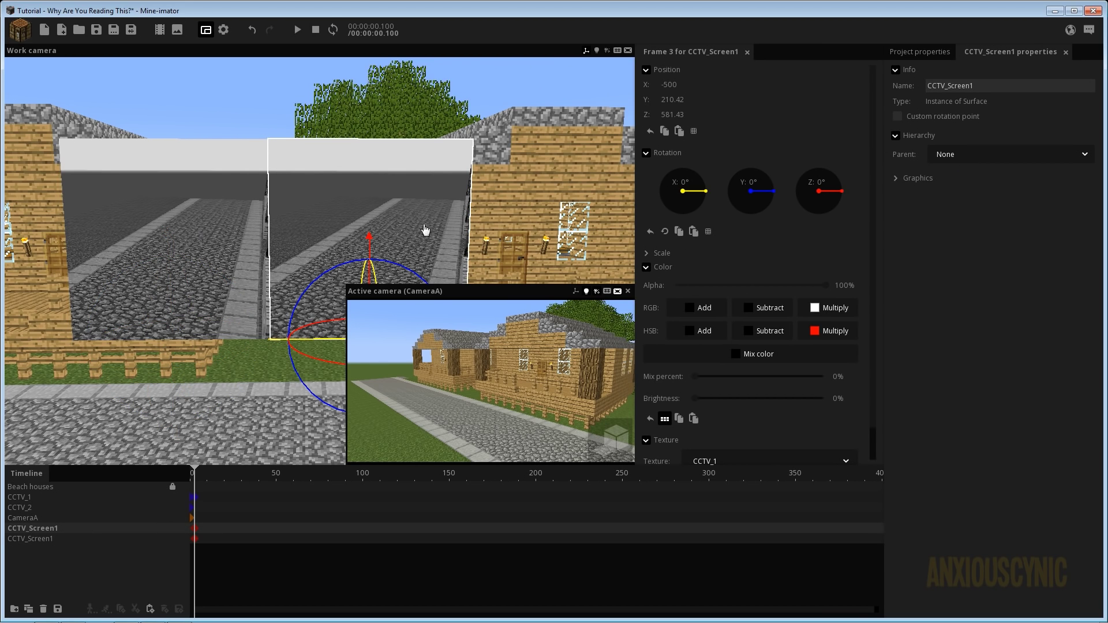
pyautogui.click(997, 80)
pyautogui.press('BackSpace')
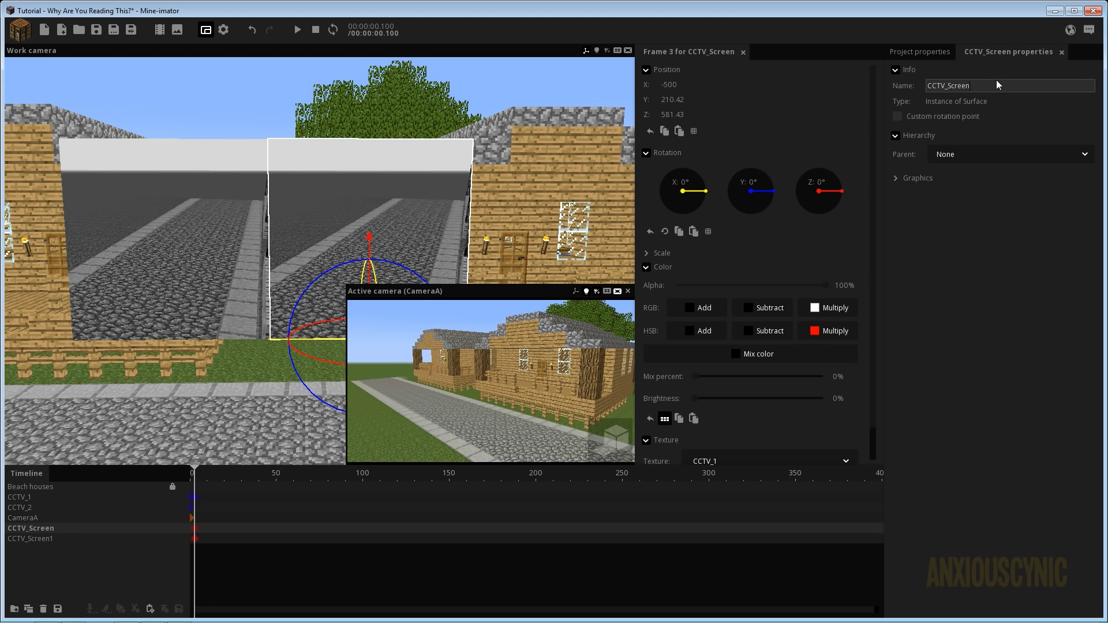
pyautogui.write('2')
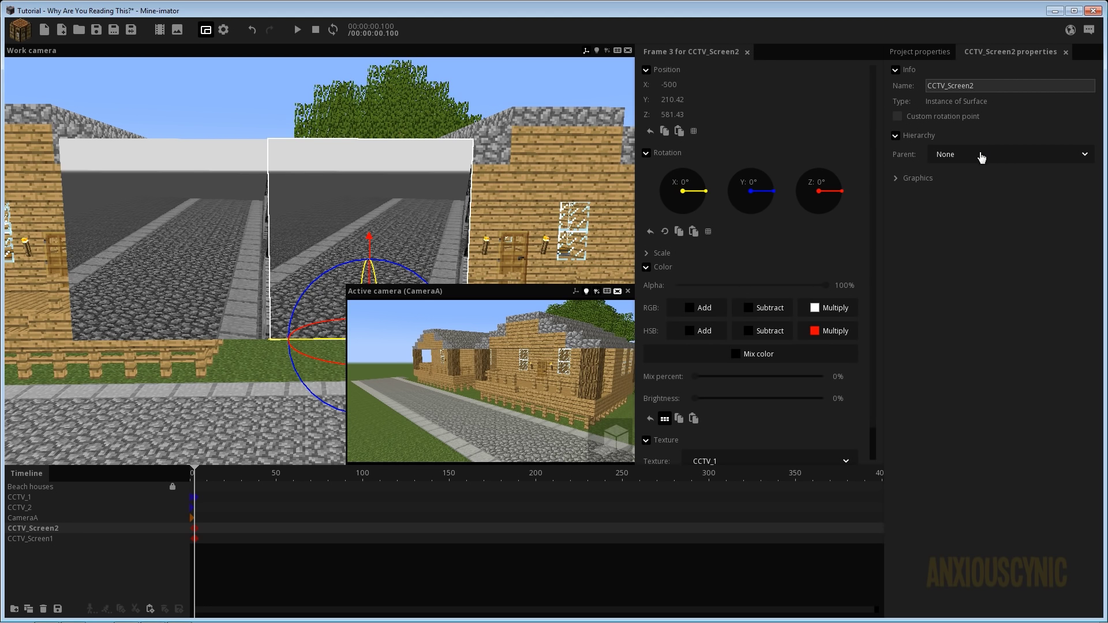
# Set the texture of CCTV_Screen2 to the CCTV_2 camera
pyautogui.scroll(-1, 867, 250)
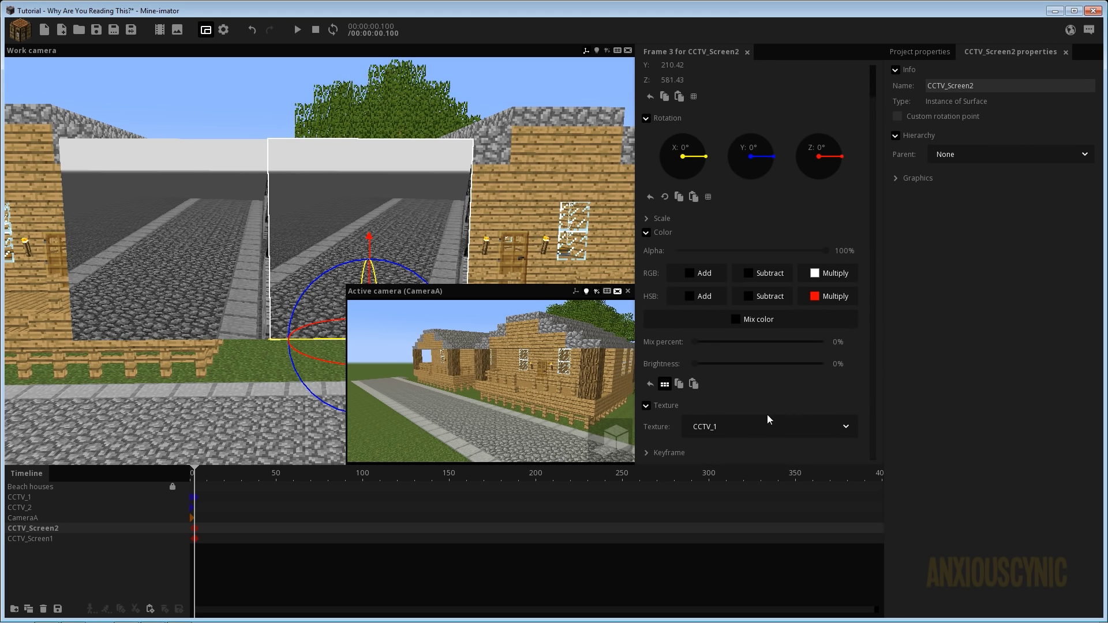
pyautogui.click(750, 428)
pyautogui.click(713, 520)
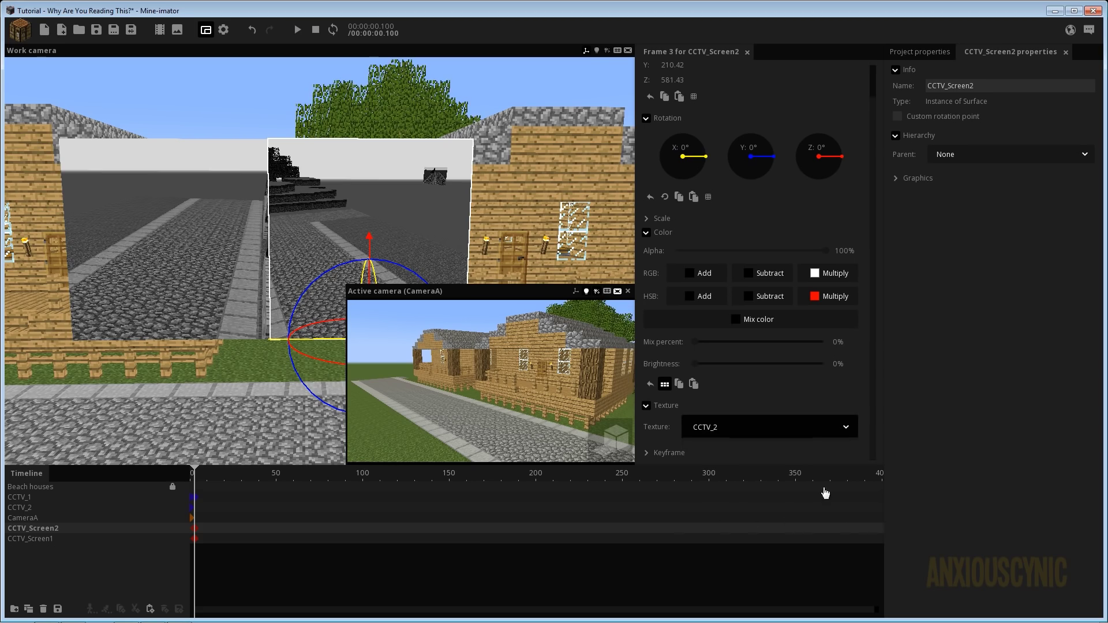
# Close the active camera view and save the project
pyautogui.click(627, 292)
pyautogui.moveTo(527, 234); pyautogui.dragTo(526, 234, button='right')
pyautogui.hotkey('ctrl', 's')
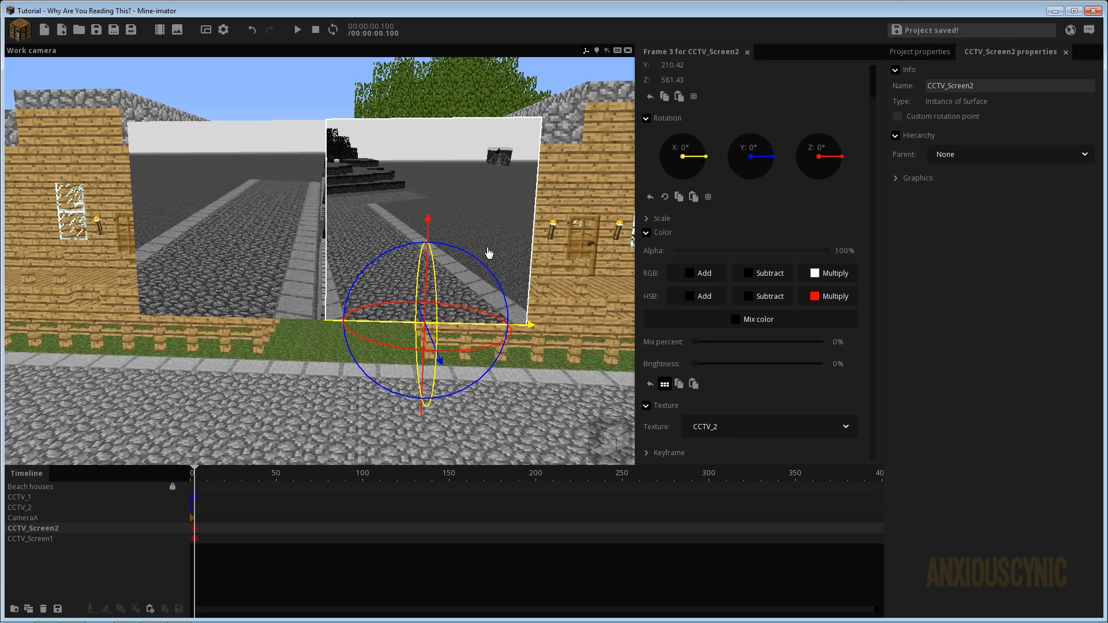
# Add a cube beneath CCTV_Screen2 and select it in the timeline
pyautogui.click(26, 36)
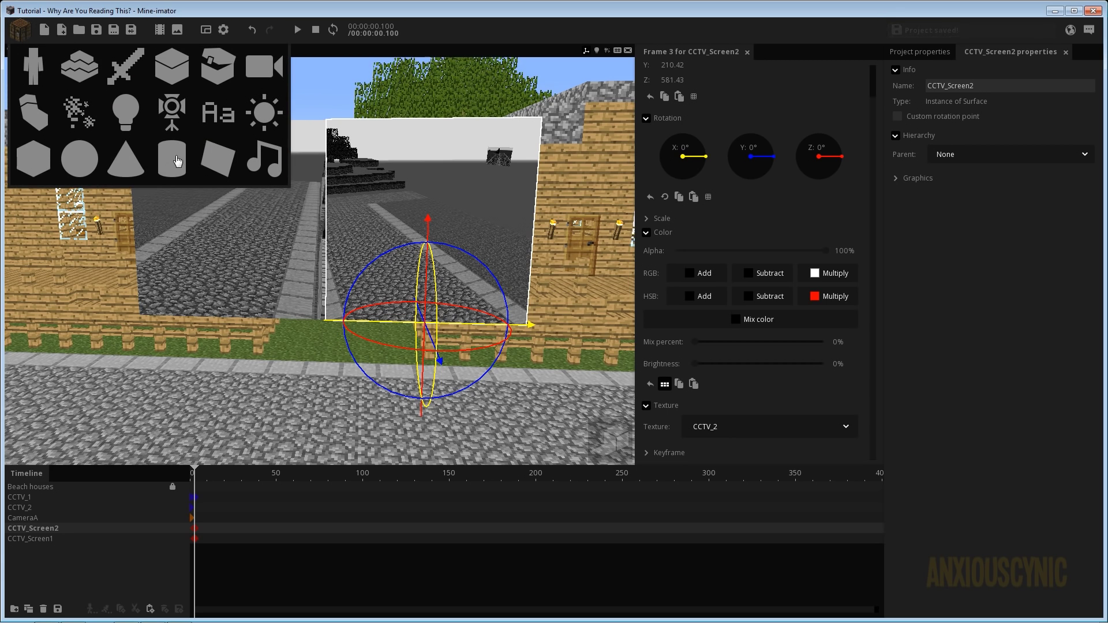
pyautogui.click(35, 160)
pyautogui.click(397, 215)
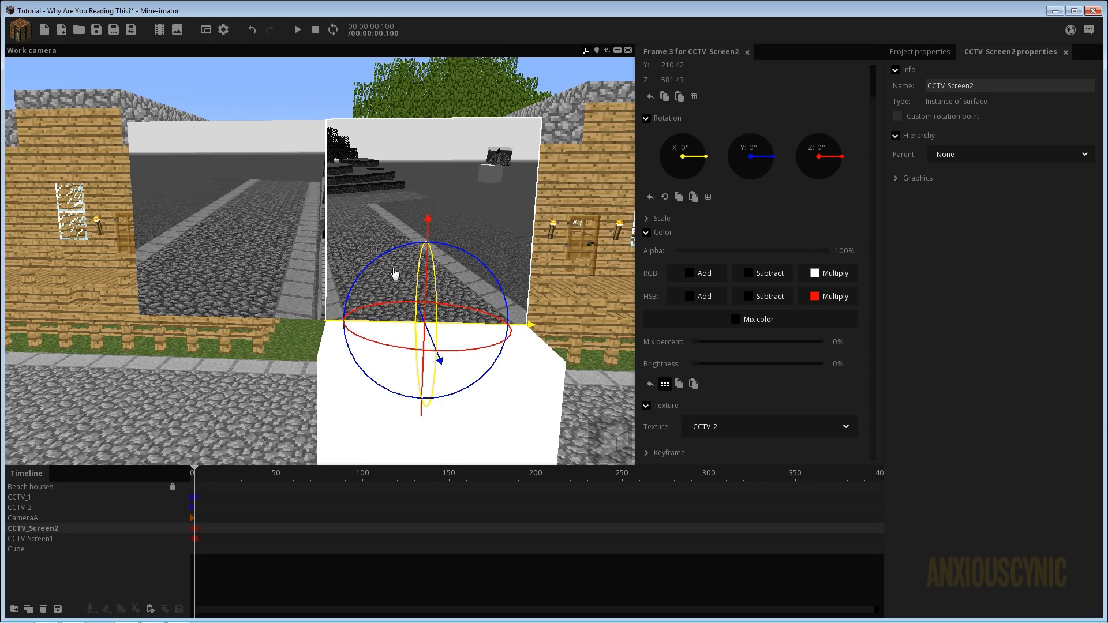
pyautogui.click(45, 551)
# Unlink the cube's scale axes and thin the cube to a Y scale of 0.1
pyautogui.moveTo(524, 269); pyautogui.dragTo(381, 269)
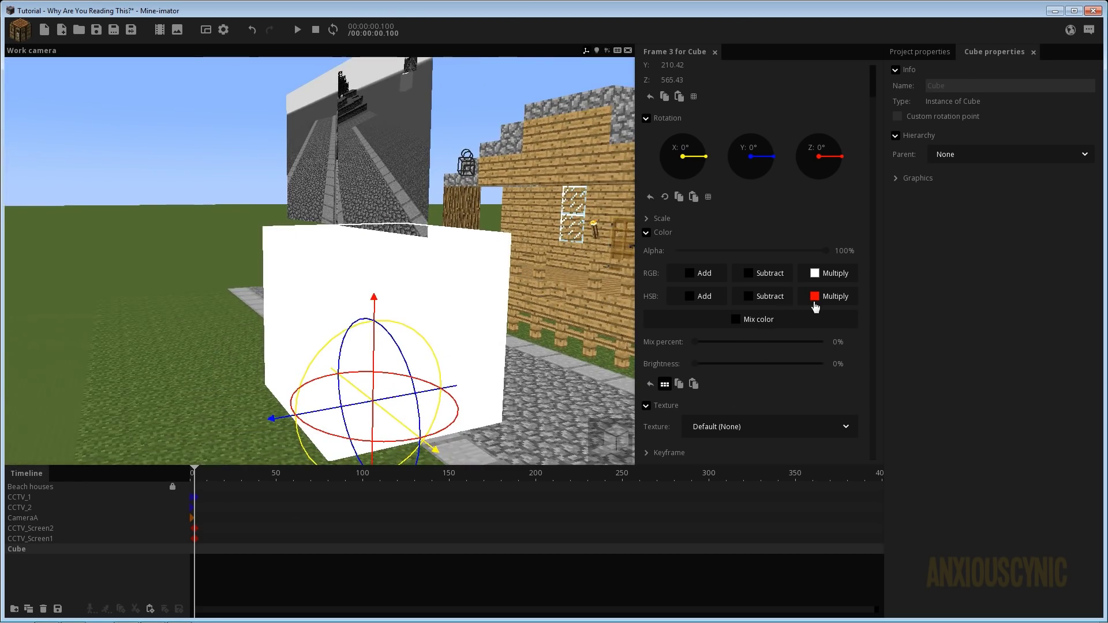
pyautogui.click(647, 233)
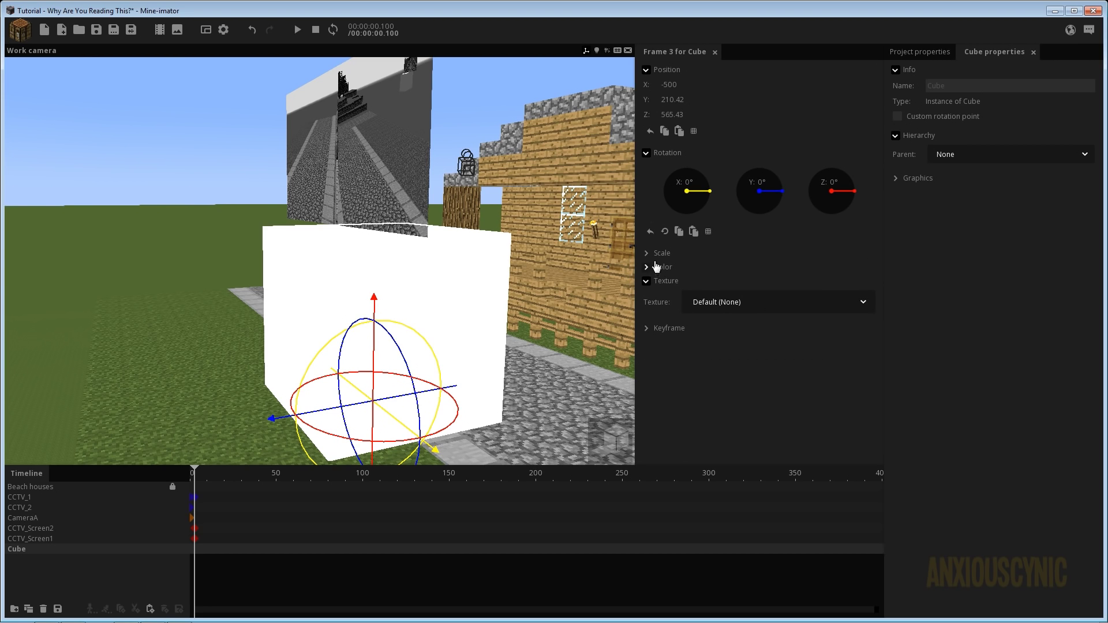
pyautogui.click(646, 253)
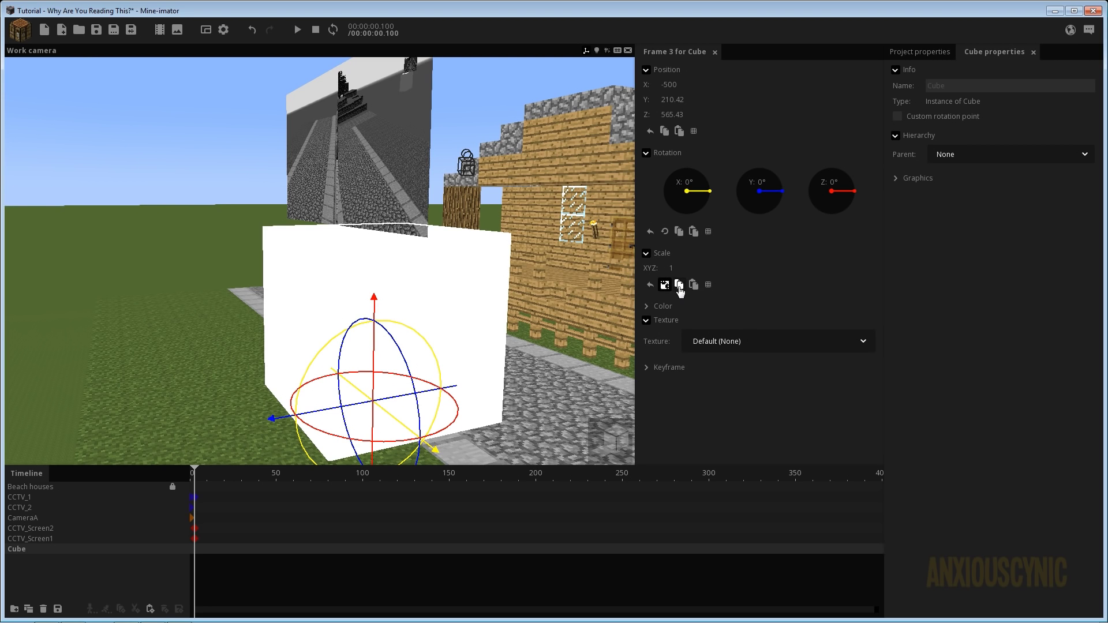
pyautogui.click(665, 284)
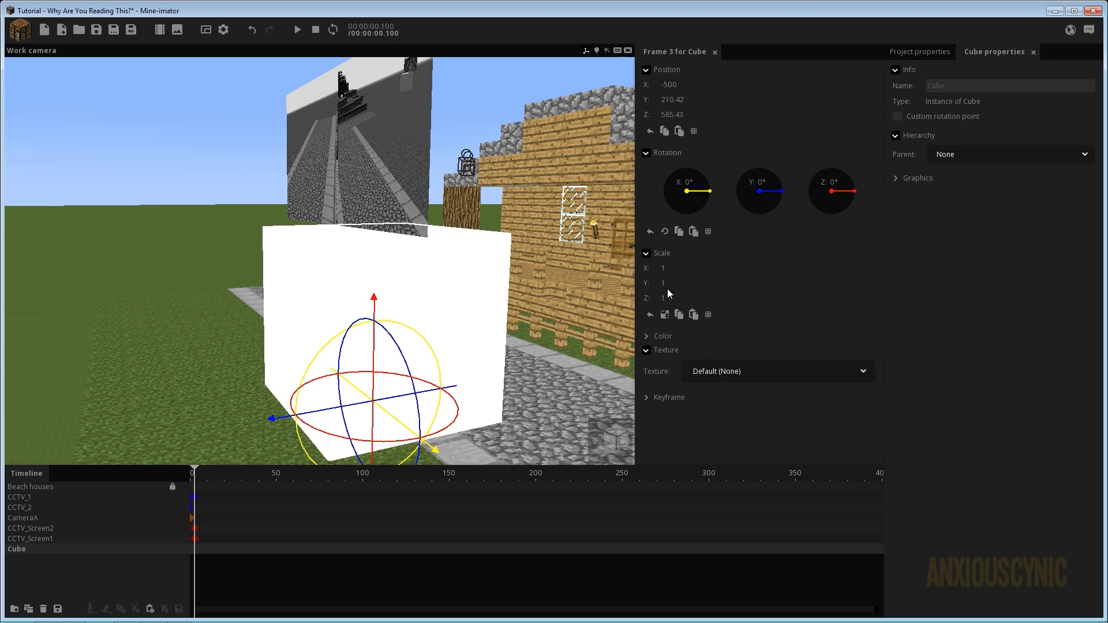
pyautogui.moveTo(665, 285); pyautogui.dragTo(594, 292)
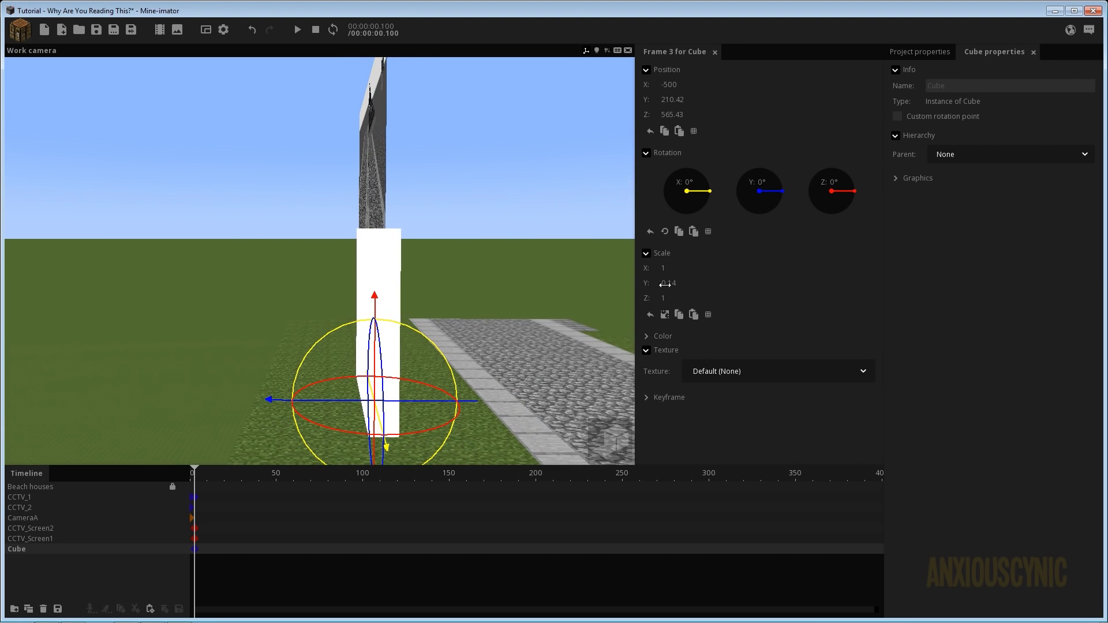
pyautogui.click(667, 285)
pyautogui.write('0.1')
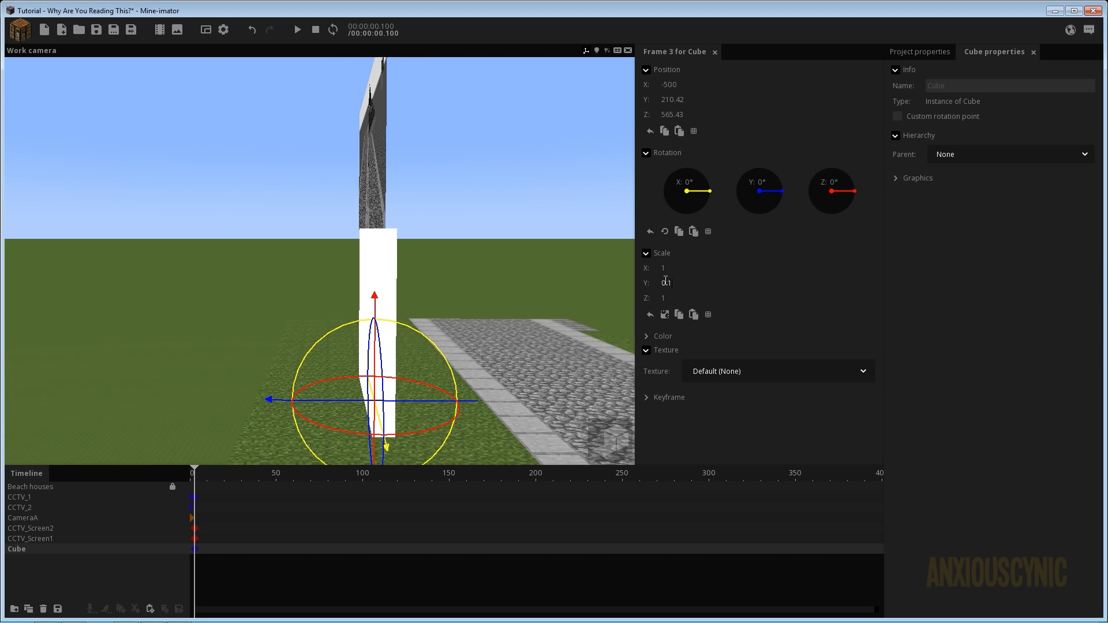
pyautogui.moveTo(484, 246); pyautogui.dragTo(482, 246)
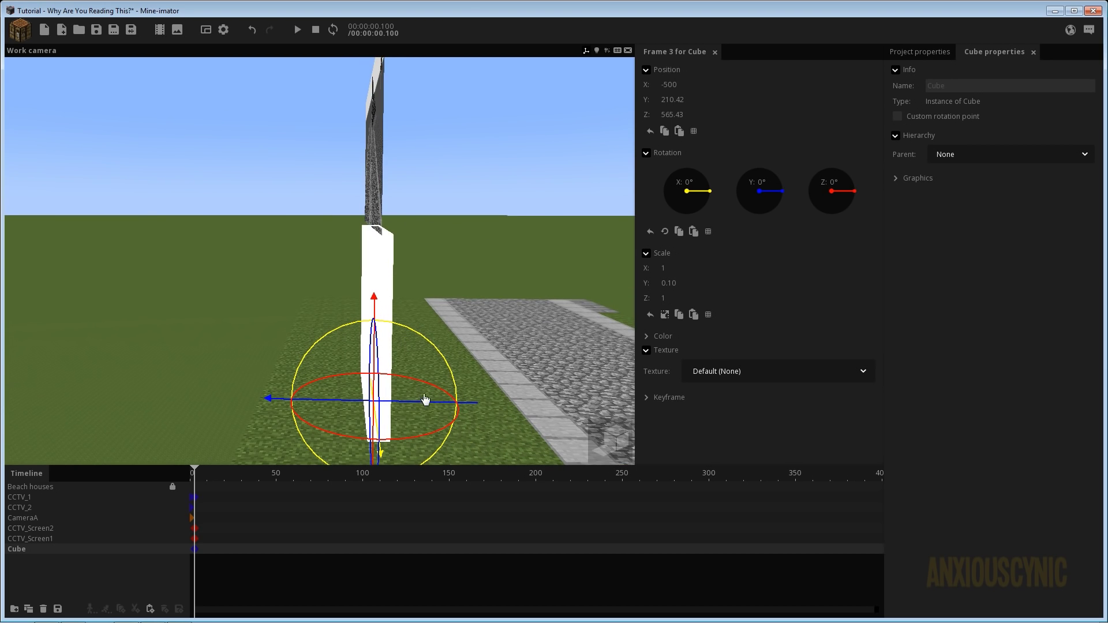
pyautogui.moveTo(442, 246); pyautogui.dragTo(442, 247)
# Widen the cube by setting its X scale to 2
pyautogui.moveTo(685, 269); pyautogui.dragTo(683, 268)
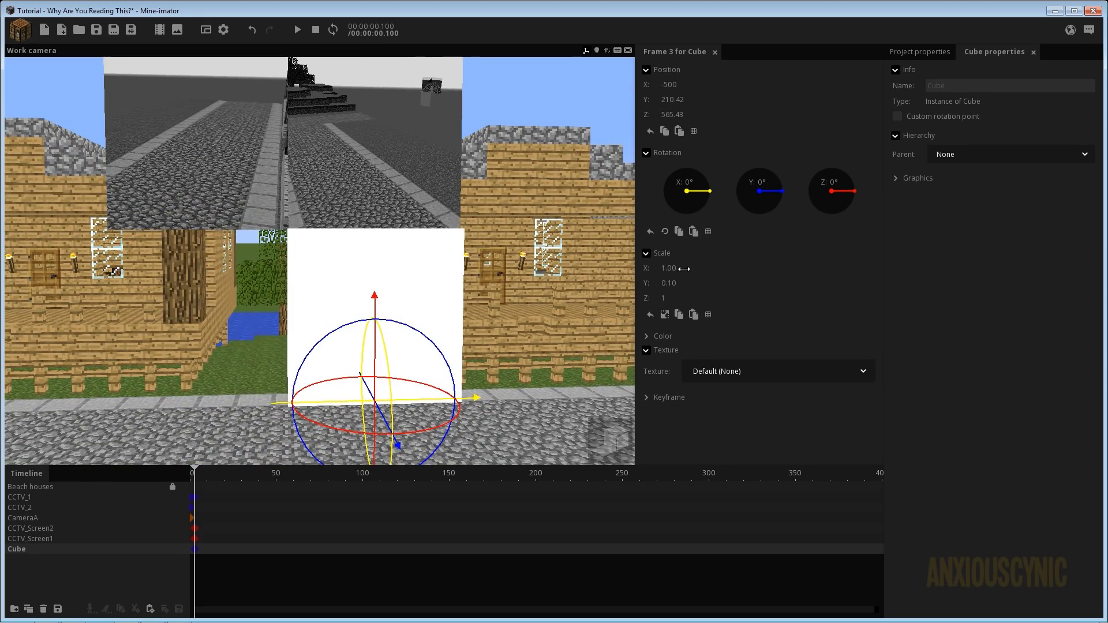
pyautogui.click(676, 269)
pyautogui.write('2')
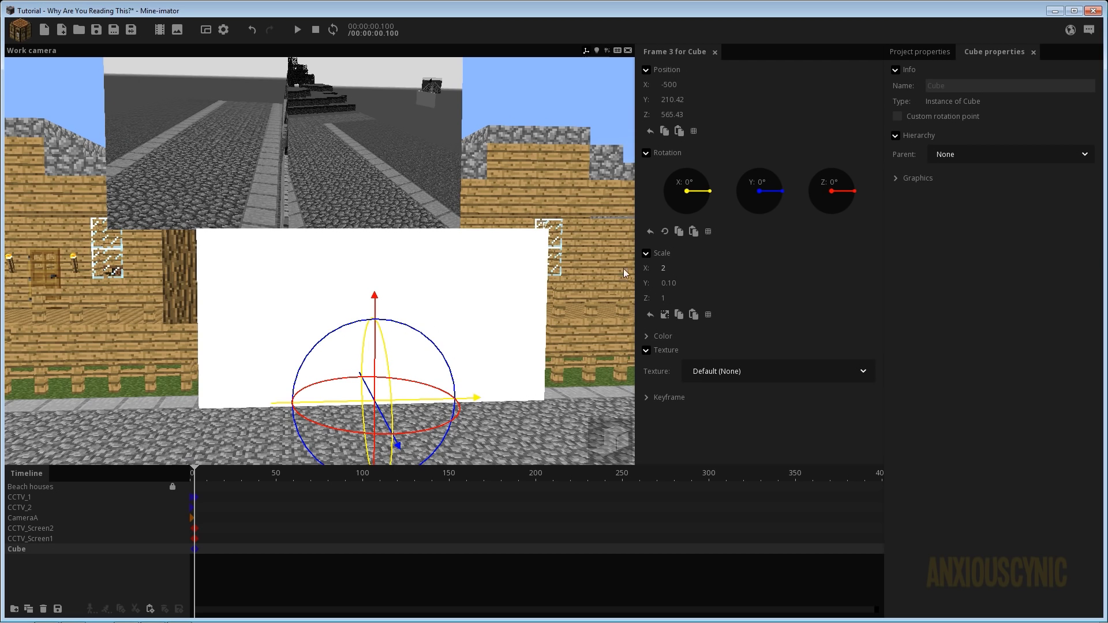
pyautogui.scroll(2, 623, 268)
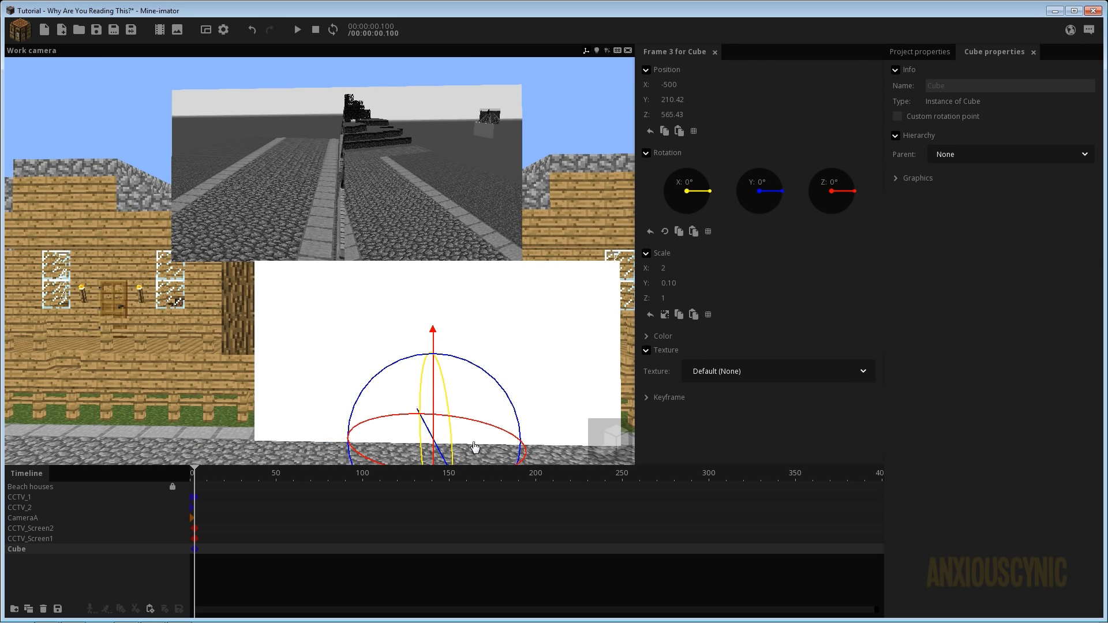
# Parent both CCTV_Screen2 and CCTV_Screen1 to the cube and expand its hierarchy in the timeline
pyautogui.click(52, 529)
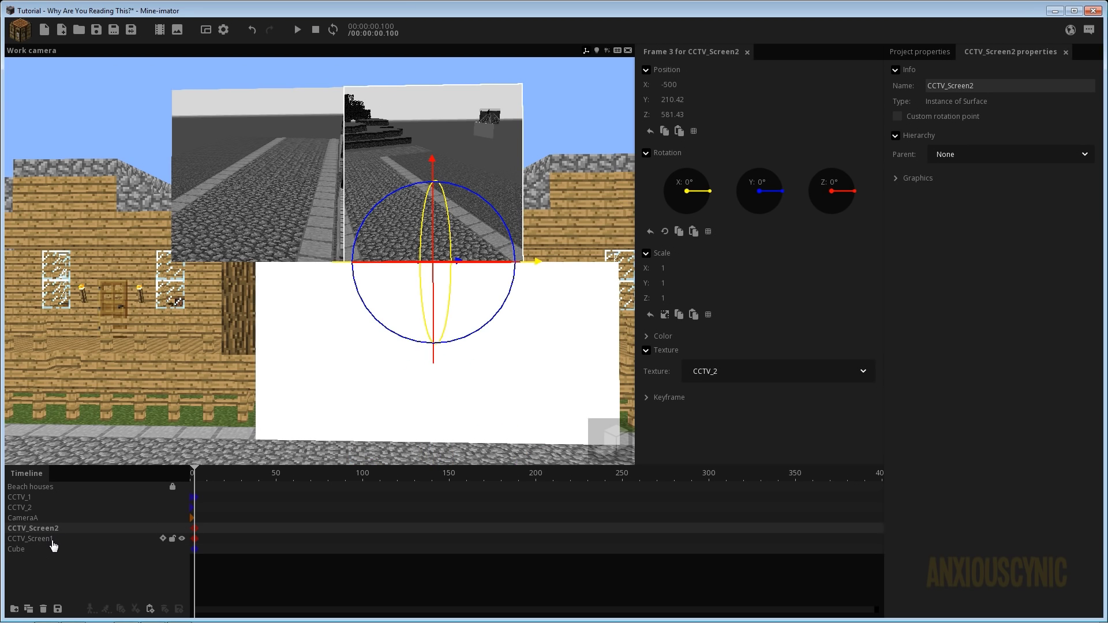
pyautogui.keyDown('ctrl'); pyautogui.click(52, 540); pyautogui.keyUp('ctrl')
pyautogui.moveTo(48, 537); pyautogui.dragTo(50, 548)
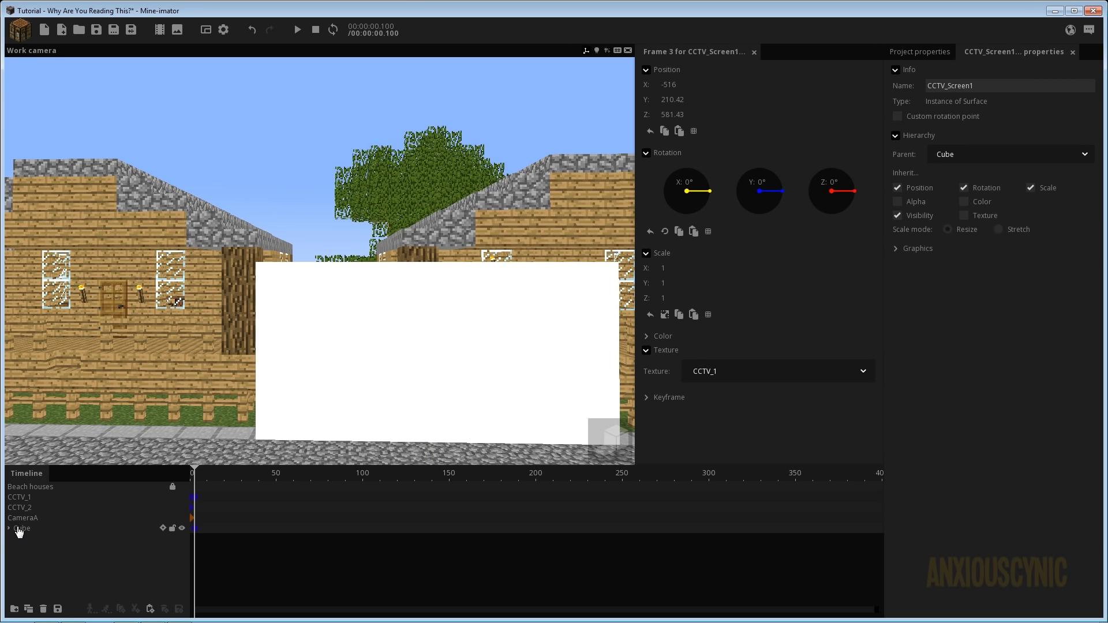
pyautogui.click(9, 528)
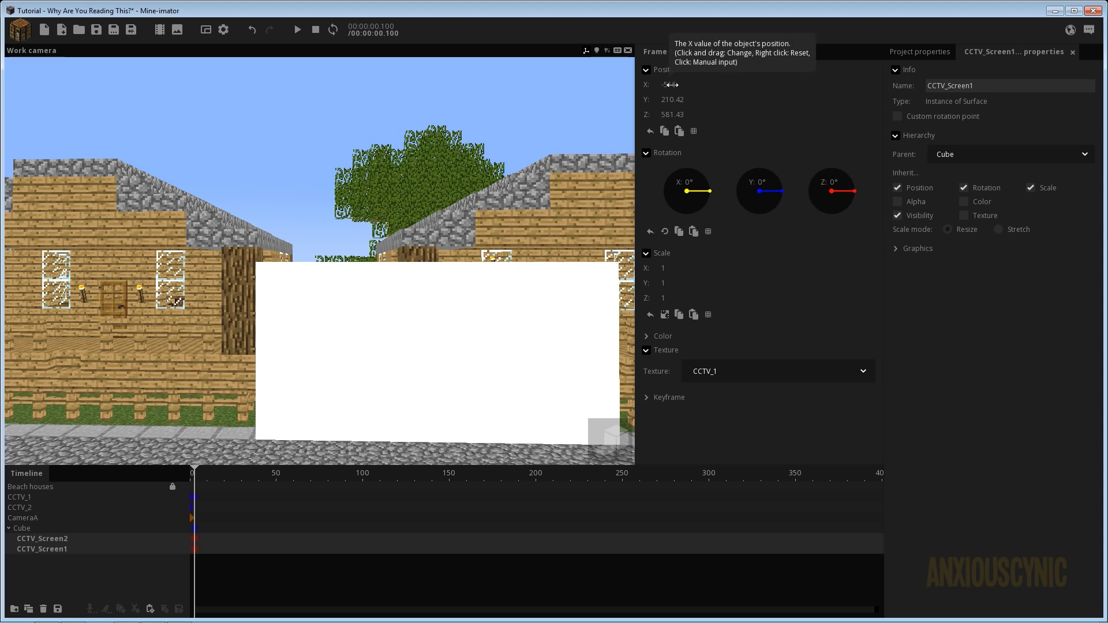
# Reset the X, Y and Z positions of both CCTV screens to 0 and select only CCTV_Screen1
pyautogui.rightClick(670, 85)
pyautogui.rightClick(671, 114)
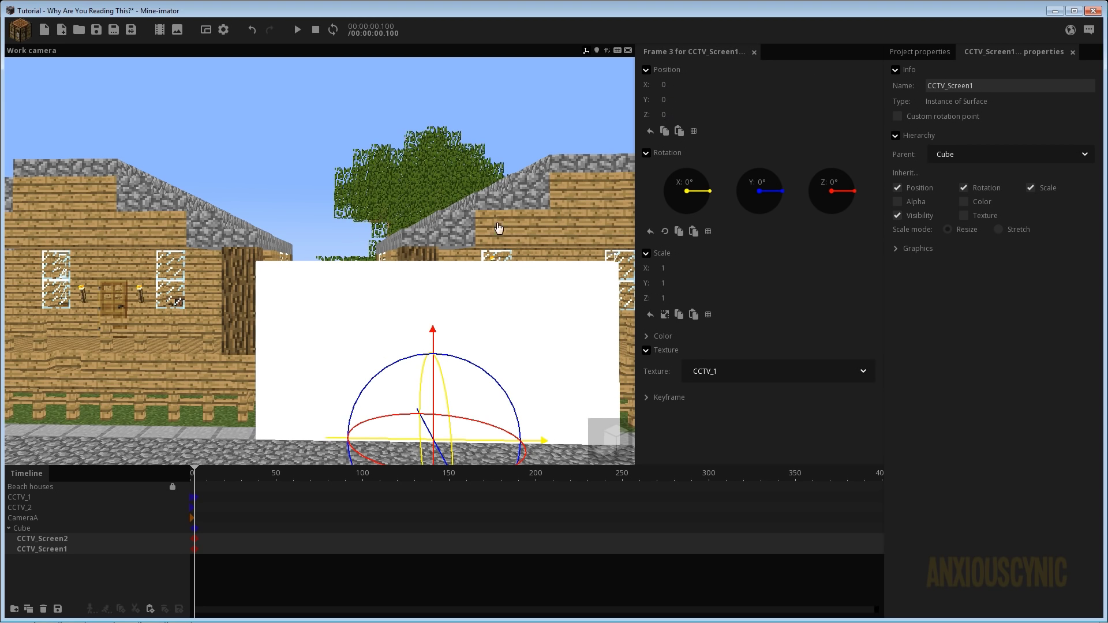
pyautogui.click(49, 573)
pyautogui.click(87, 552)
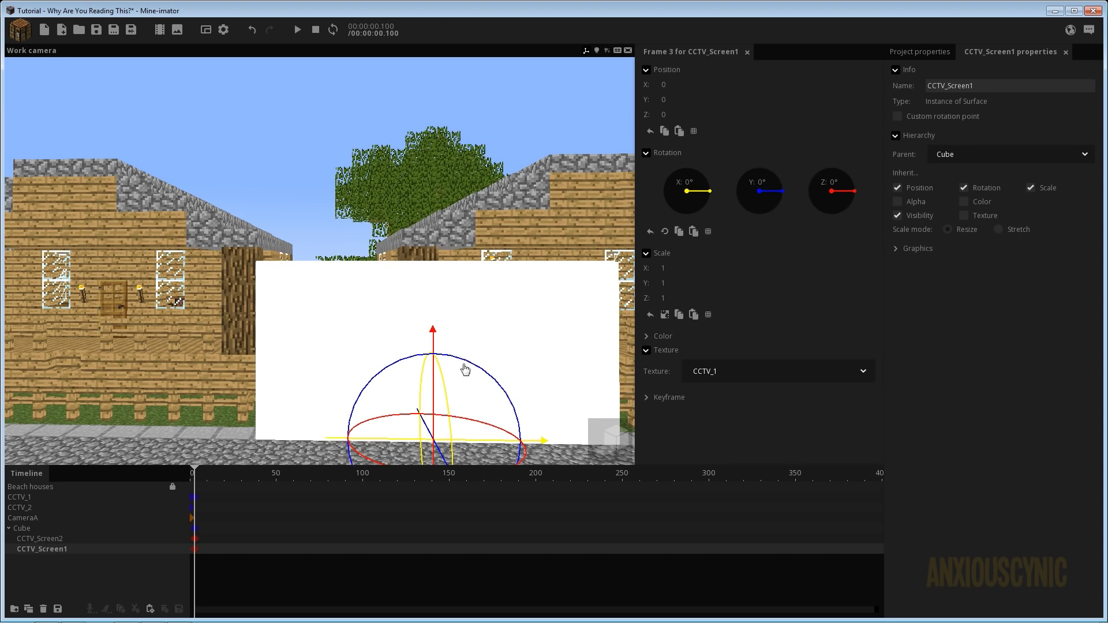
# Pull both CCTV screens out in front of the cube along Y, CCTV_Screen1 to about 11.52 and CCTV_Screen2 to about 19.99
pyautogui.moveTo(274, 247); pyautogui.dragTo(348, 249, button='right')
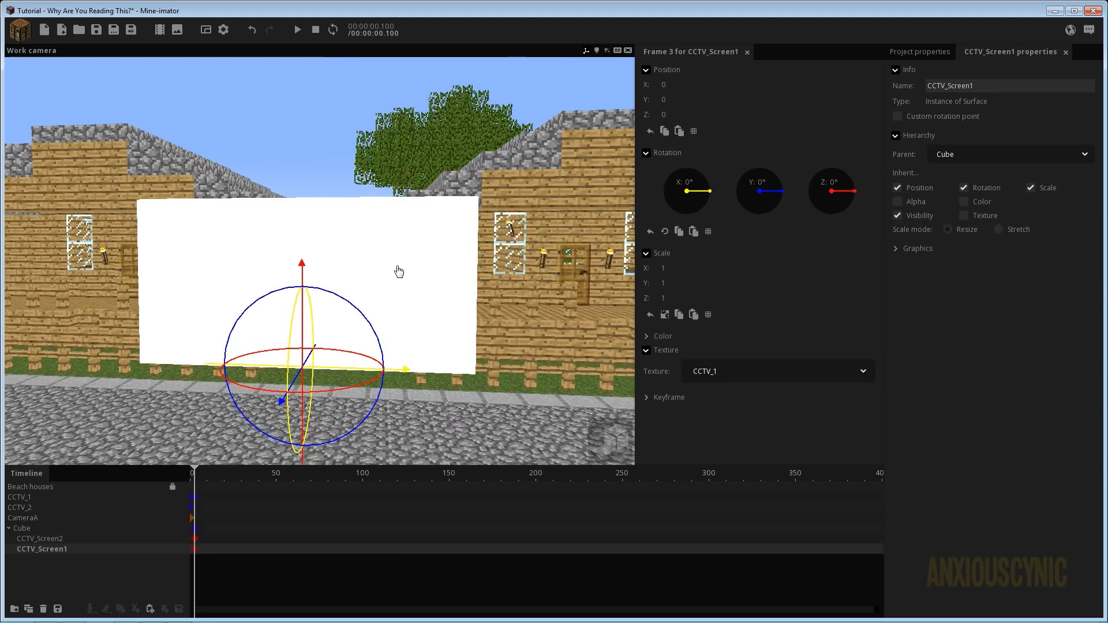
pyautogui.moveTo(425, 252); pyautogui.dragTo(402, 262, button='right')
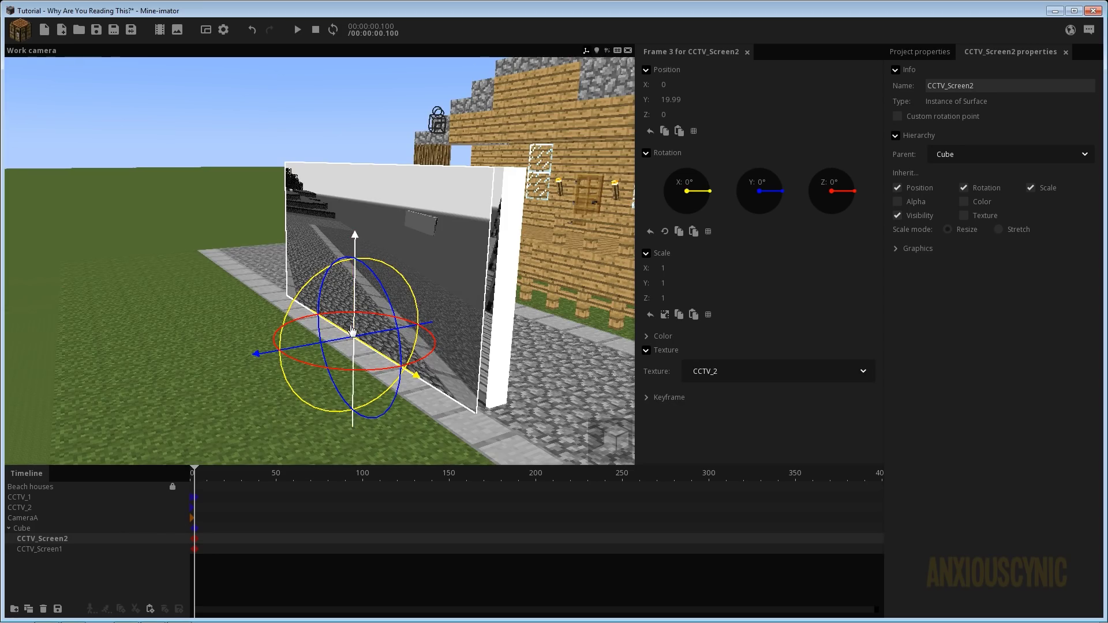
pyautogui.moveTo(381, 256); pyautogui.dragTo(317, 185, button='right')
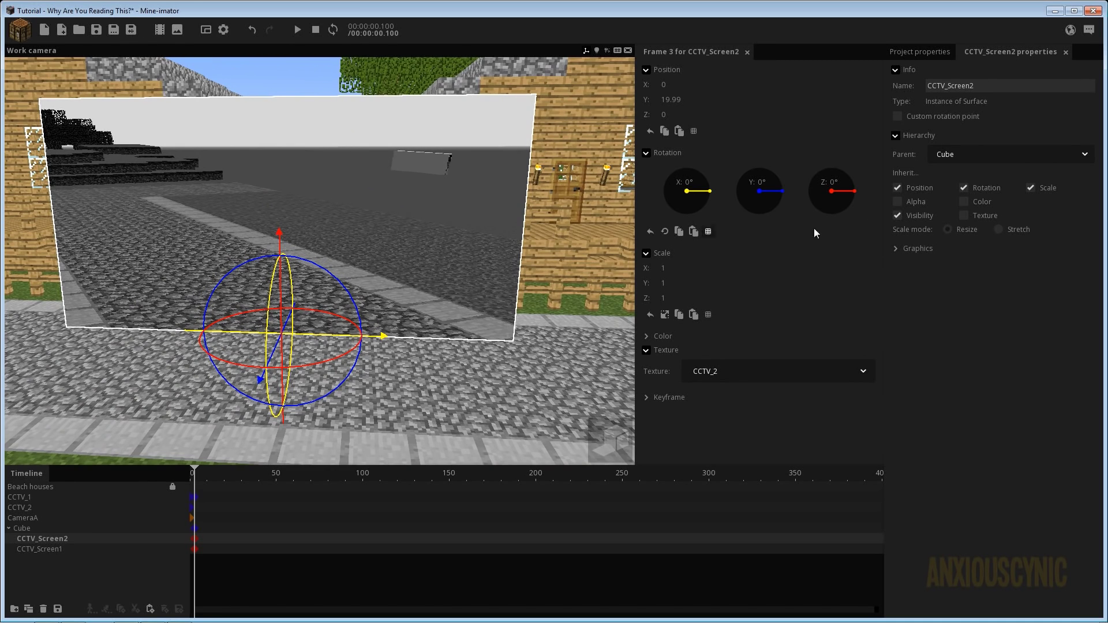
# Turn off scale inheritance from the cube for both CCTV_Screen2 and CCTV_Screen1
pyautogui.click(1031, 189)
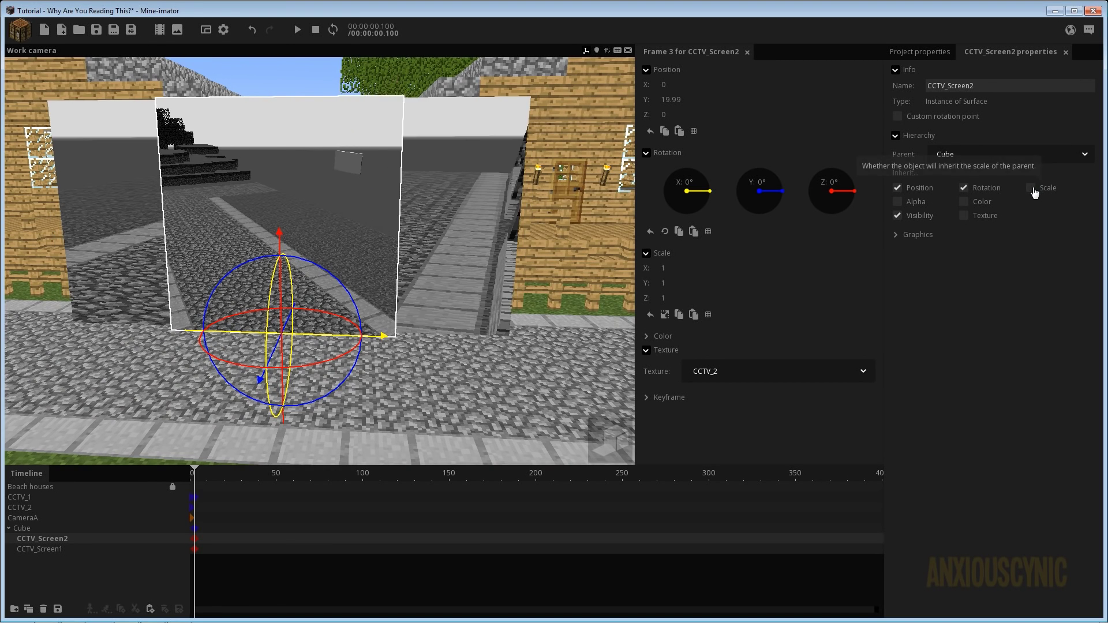
pyautogui.click(60, 551)
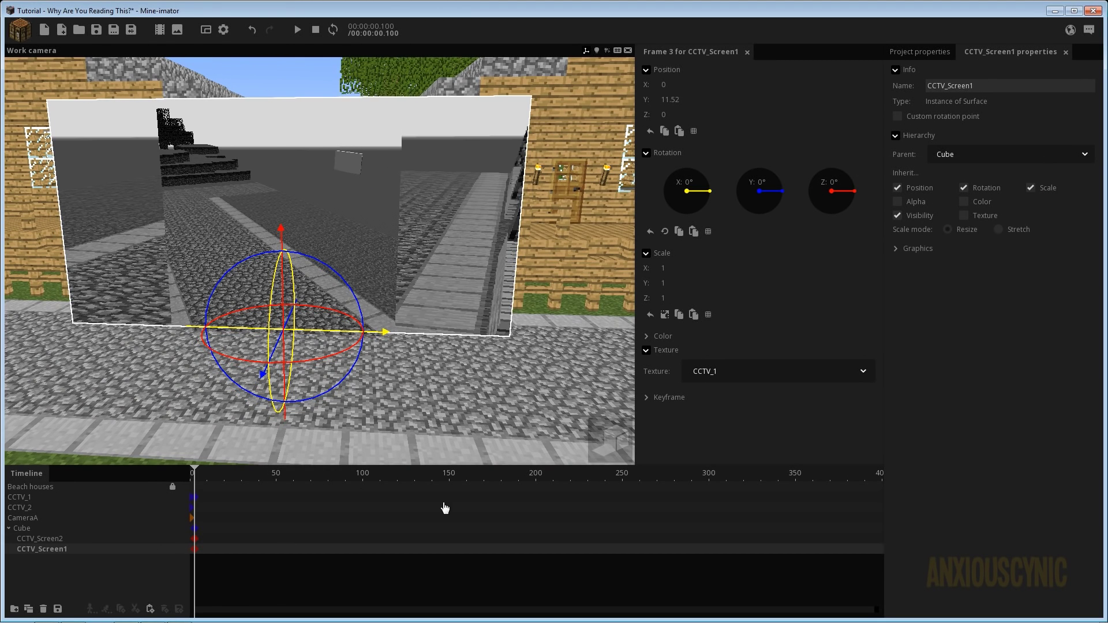
pyautogui.click(1041, 190)
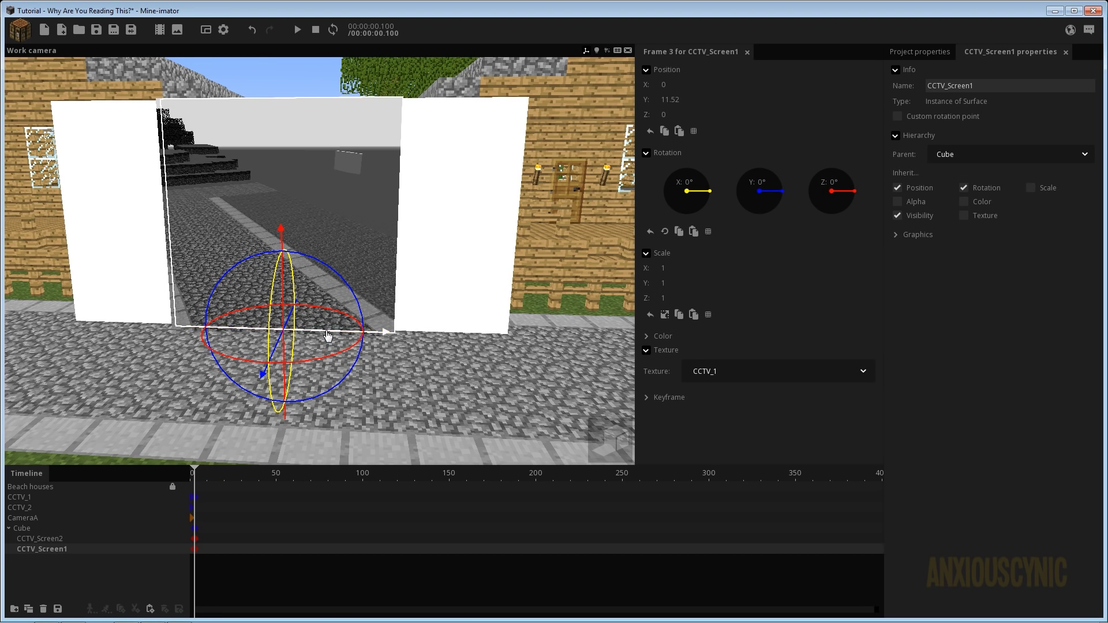
# Place the screens side by side by setting CCTV_Screen1's X position to -4 and CCTV_Screen2's to 4, and clear the selection
pyautogui.moveTo(324, 332); pyautogui.dragTo(226, 327)
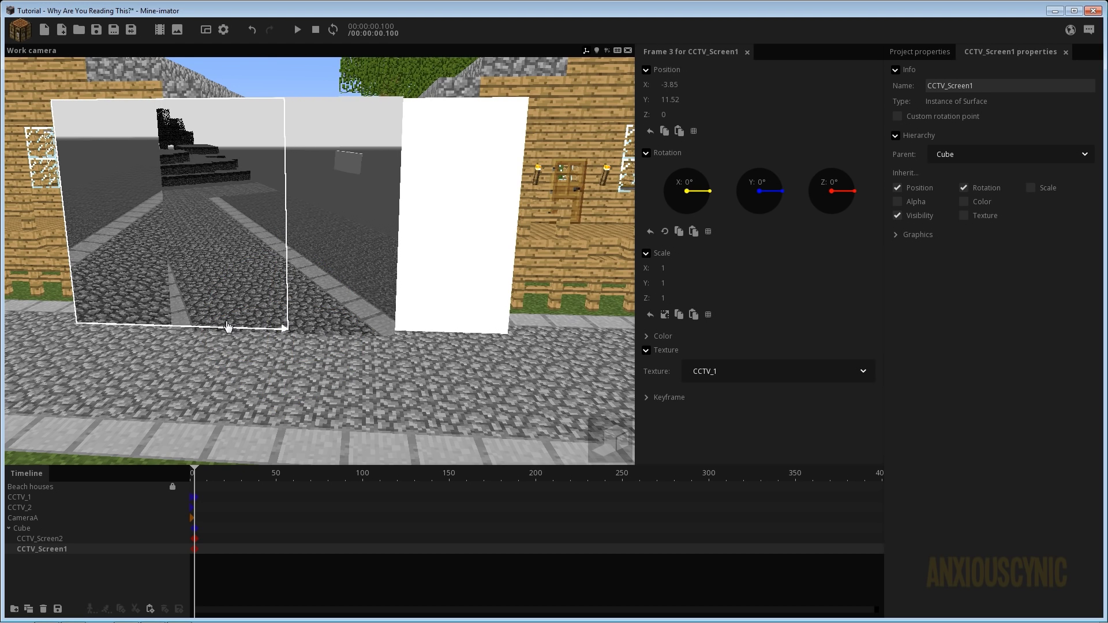
pyautogui.click(675, 85)
pyautogui.write('-4')
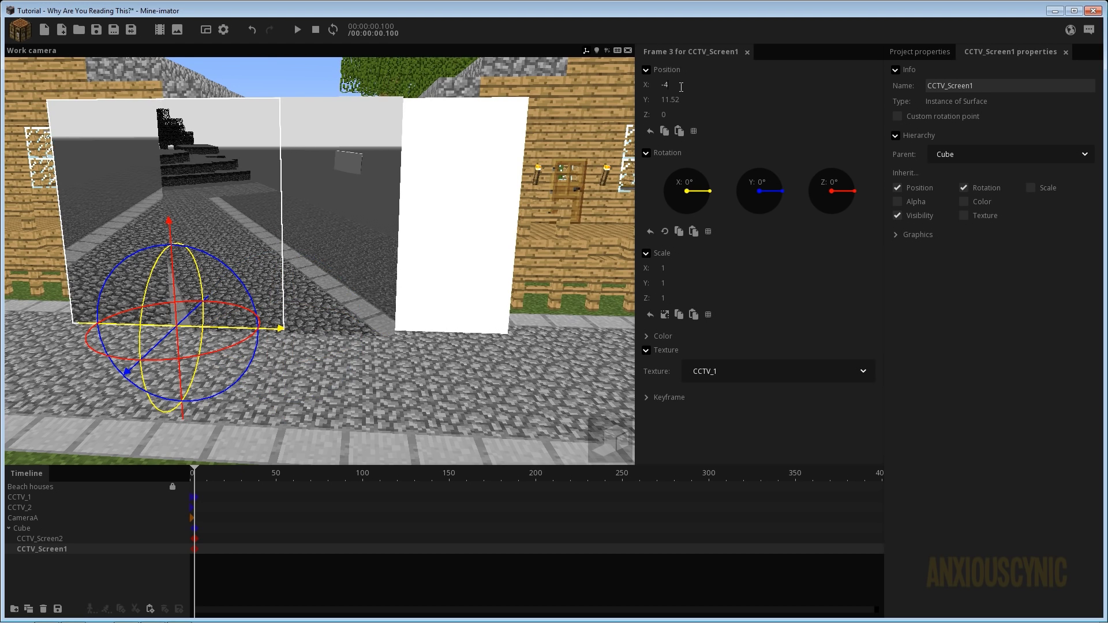
pyautogui.click(42, 538)
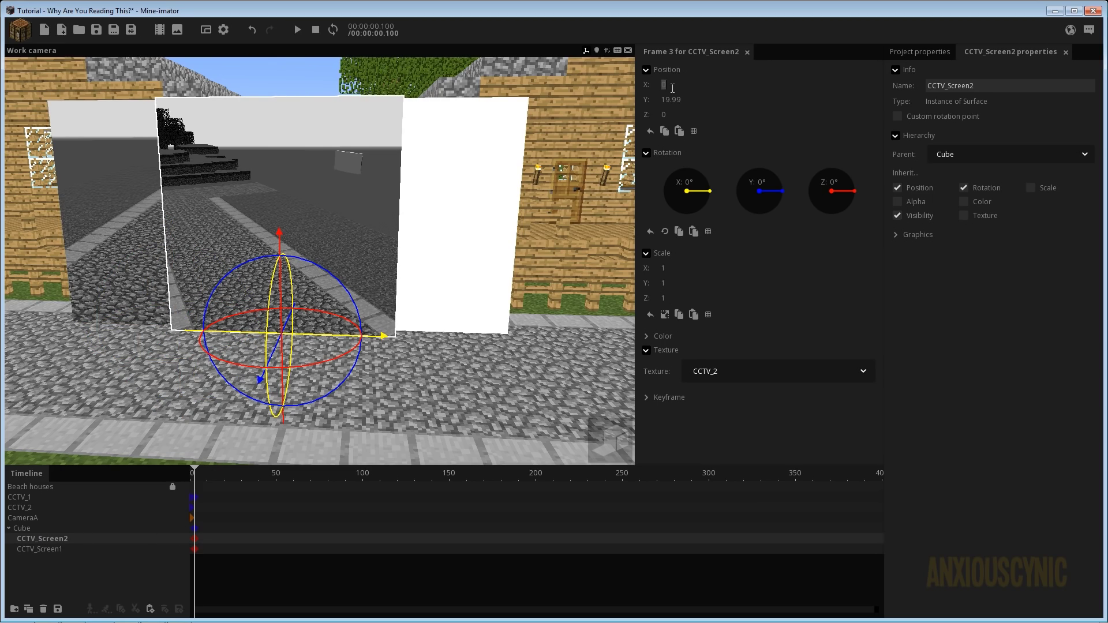
pyautogui.write('4')
pyautogui.click(300, 85)
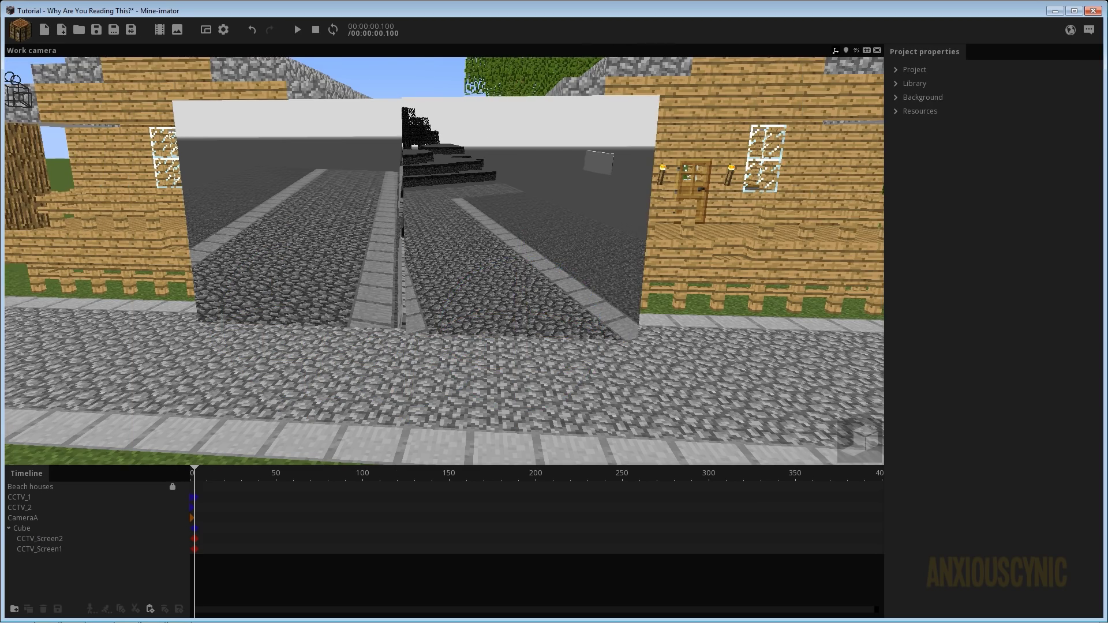
# Bring both screens close to the cube's surface by setting the Y position of CCTV_Screen2 and CCTV_Screen1 to 8
pyautogui.moveTo(459, 136); pyautogui.dragTo(568, 153)
pyautogui.moveTo(536, 311); pyautogui.dragTo(341, 323)
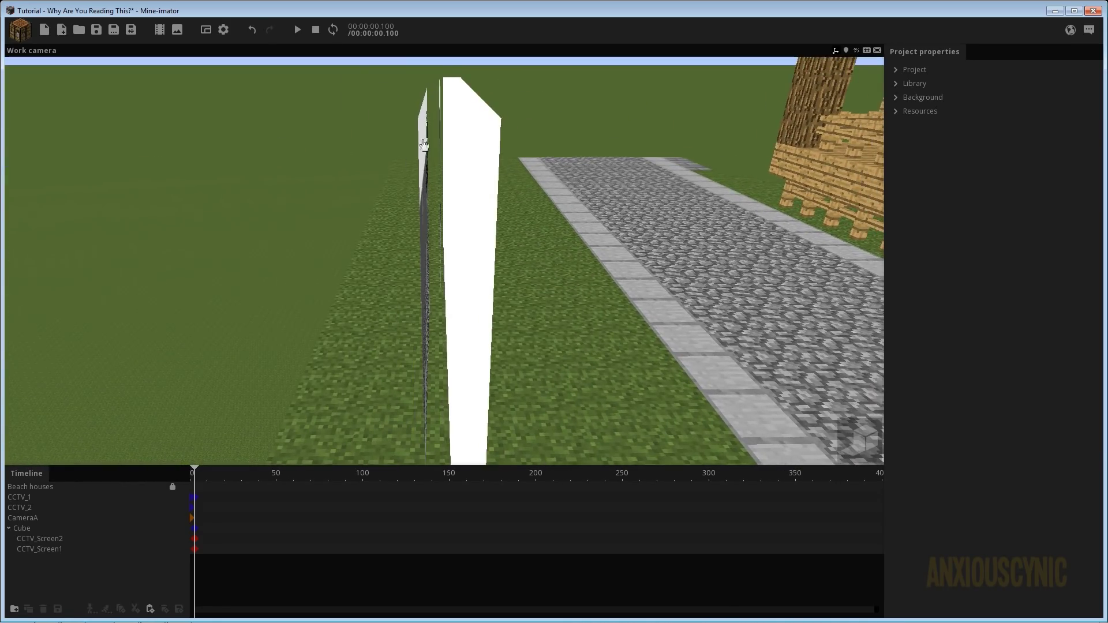
pyautogui.click(46, 541)
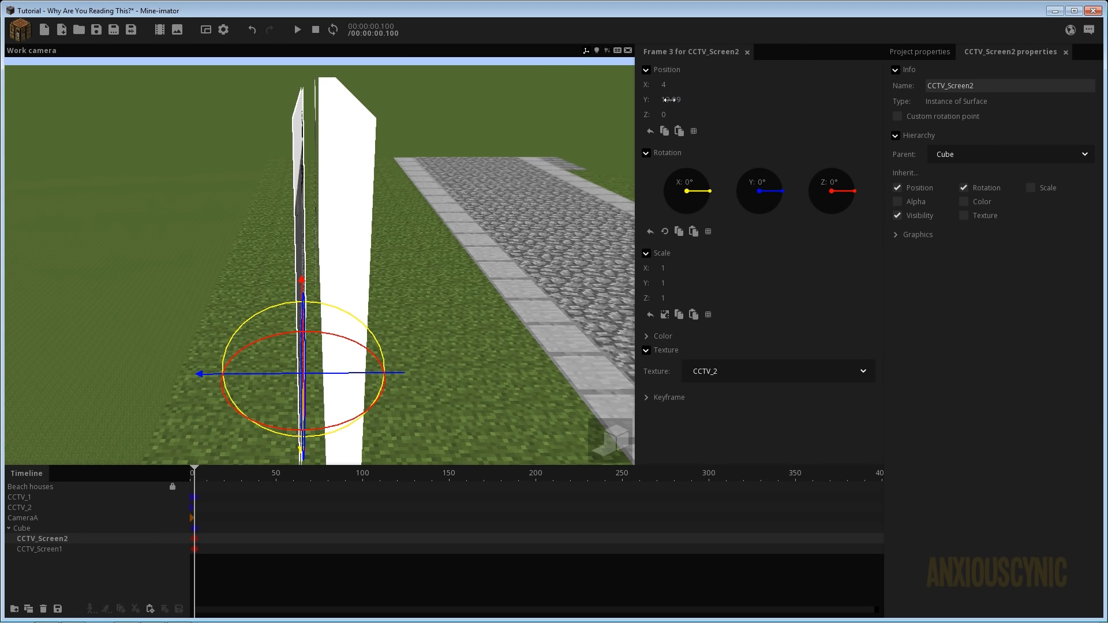
pyautogui.moveTo(675, 99); pyautogui.dragTo(668, 104)
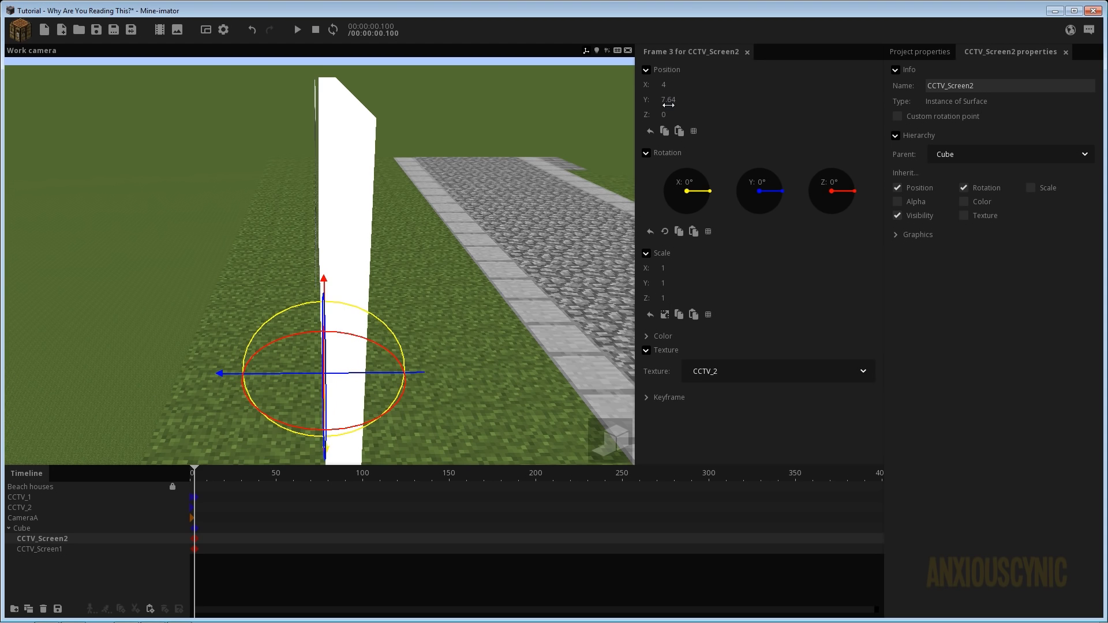
pyautogui.click(681, 99)
pyautogui.write('8')
pyautogui.press('Return')
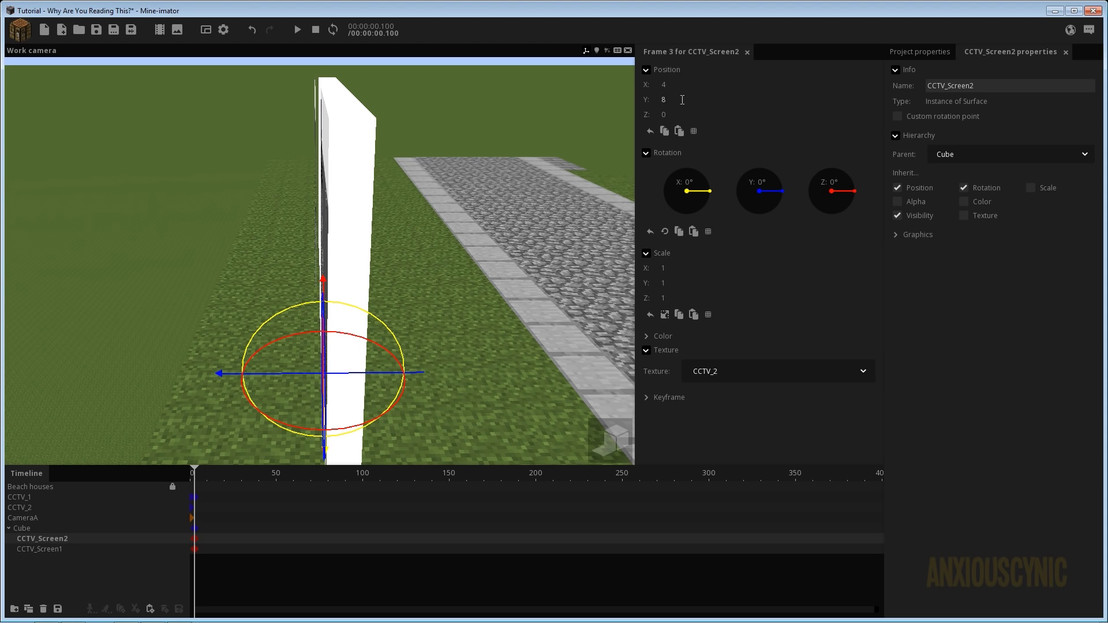
pyautogui.click(43, 548)
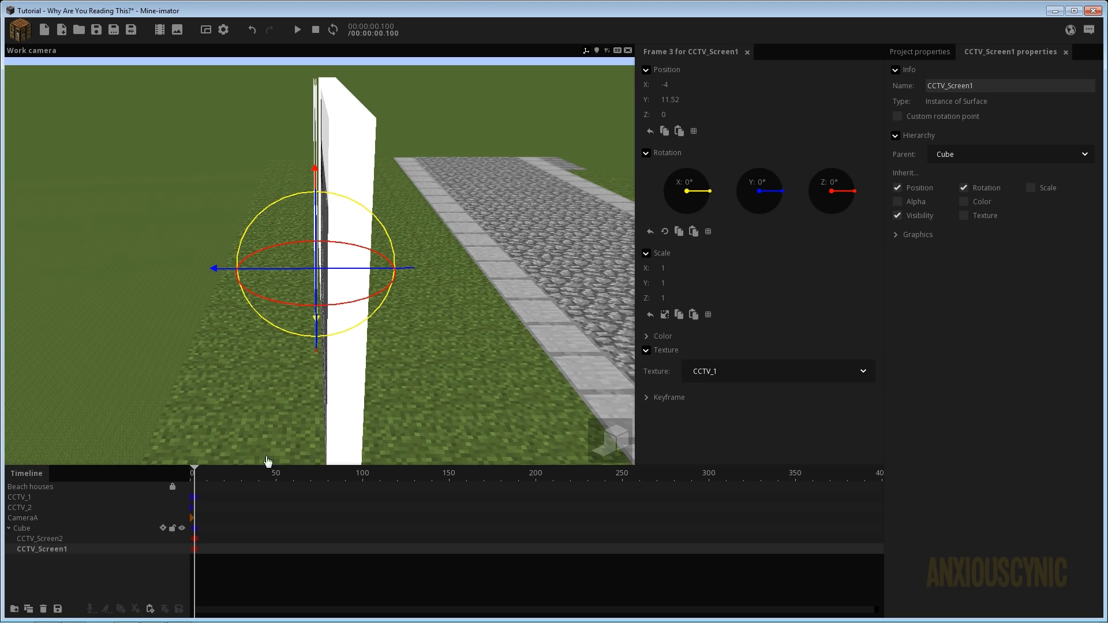
pyautogui.click(676, 99)
pyautogui.write('8')
pyautogui.press('Return')
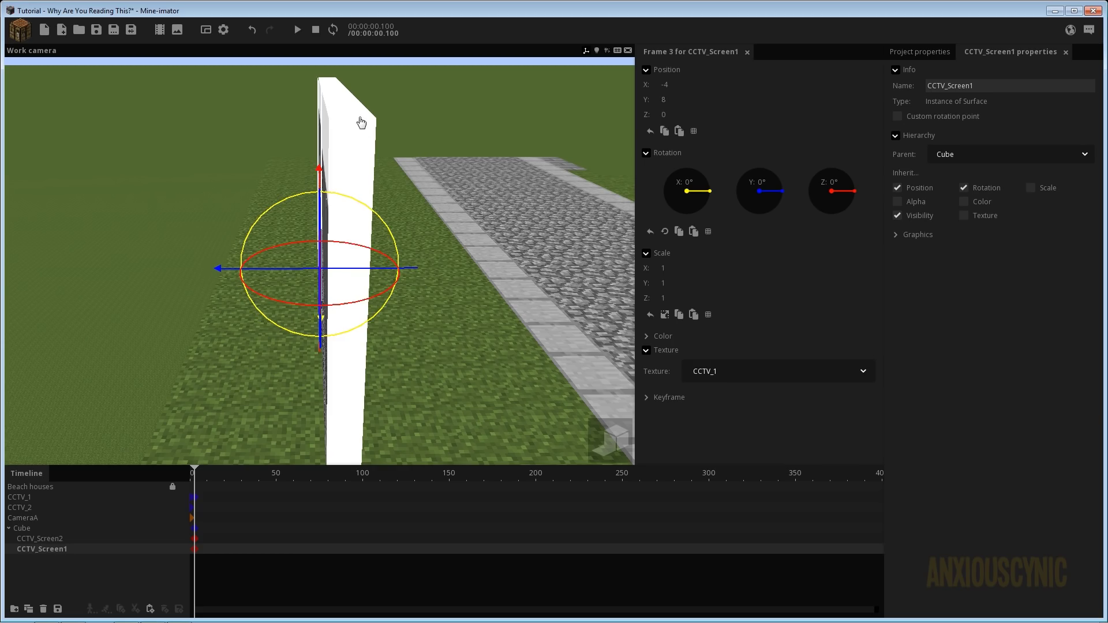
# Set the Y position of CCTV_Screen1 and CCTV_Screen2 to 9 so both sit slightly in front of the cube's surface
pyautogui.moveTo(361, 123); pyautogui.dragTo(366, 121)
pyautogui.moveTo(365, 121); pyautogui.dragTo(427, 151, button='right')
pyautogui.moveTo(428, 151); pyautogui.dragTo(304, 151)
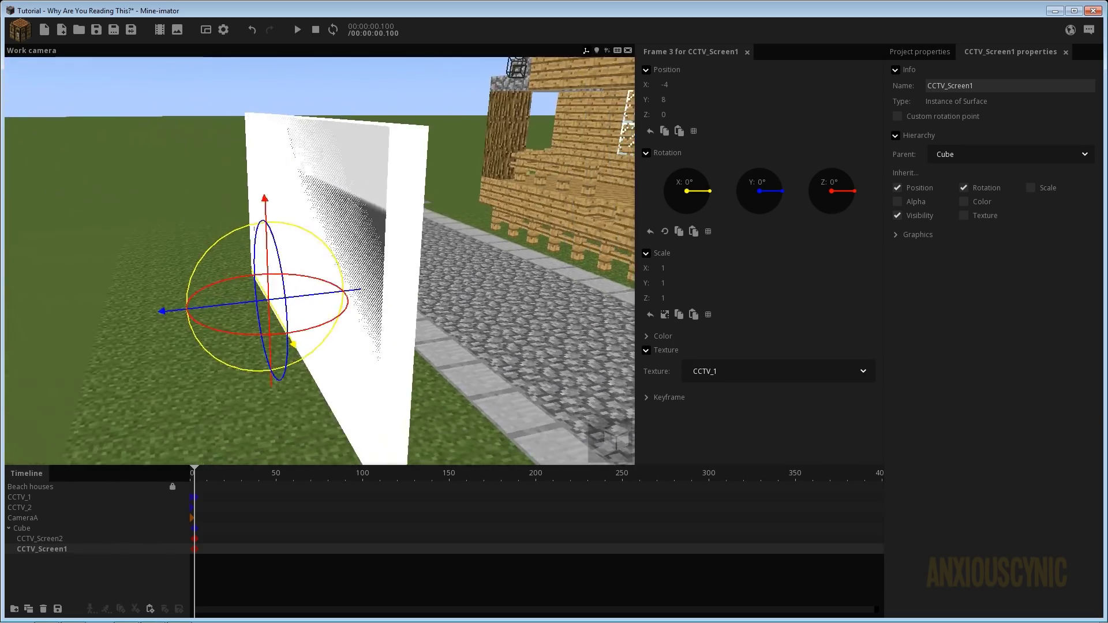
pyautogui.moveTo(346, 150); pyautogui.dragTo(463, 150, button='right')
pyautogui.moveTo(667, 99); pyautogui.dragTo(667, 98)
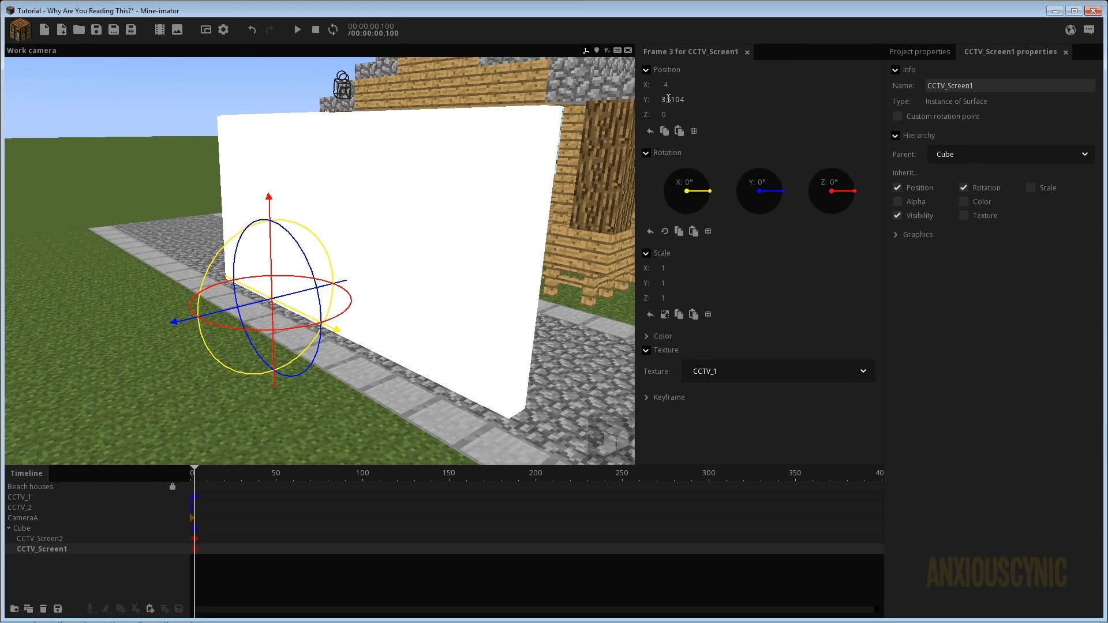
pyautogui.click(668, 99)
pyautogui.write('9')
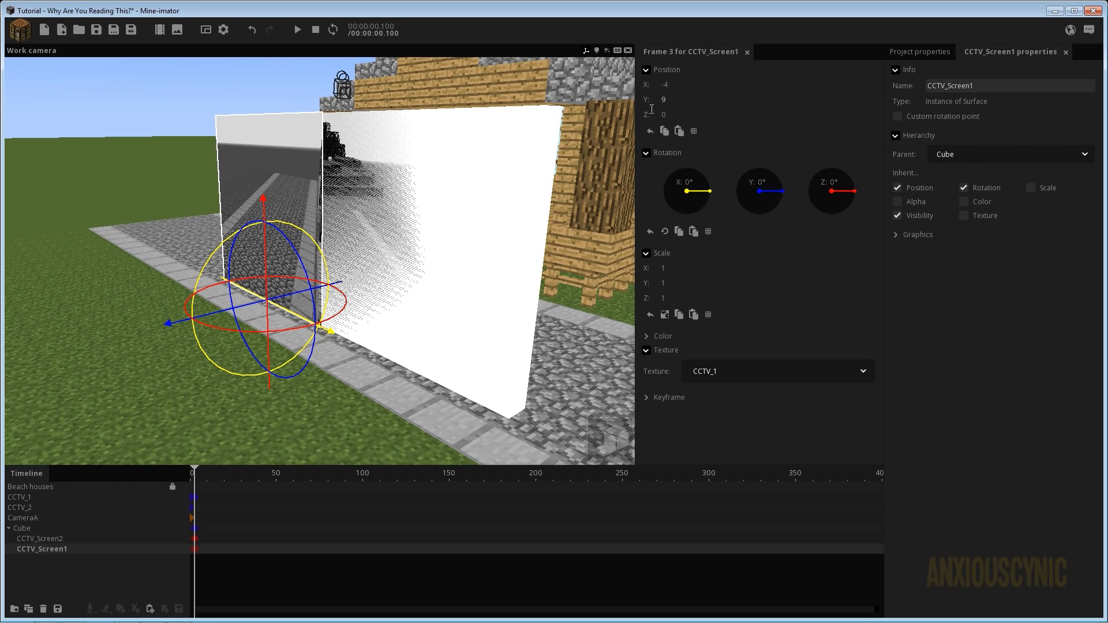
pyautogui.click(107, 537)
pyautogui.click(668, 99)
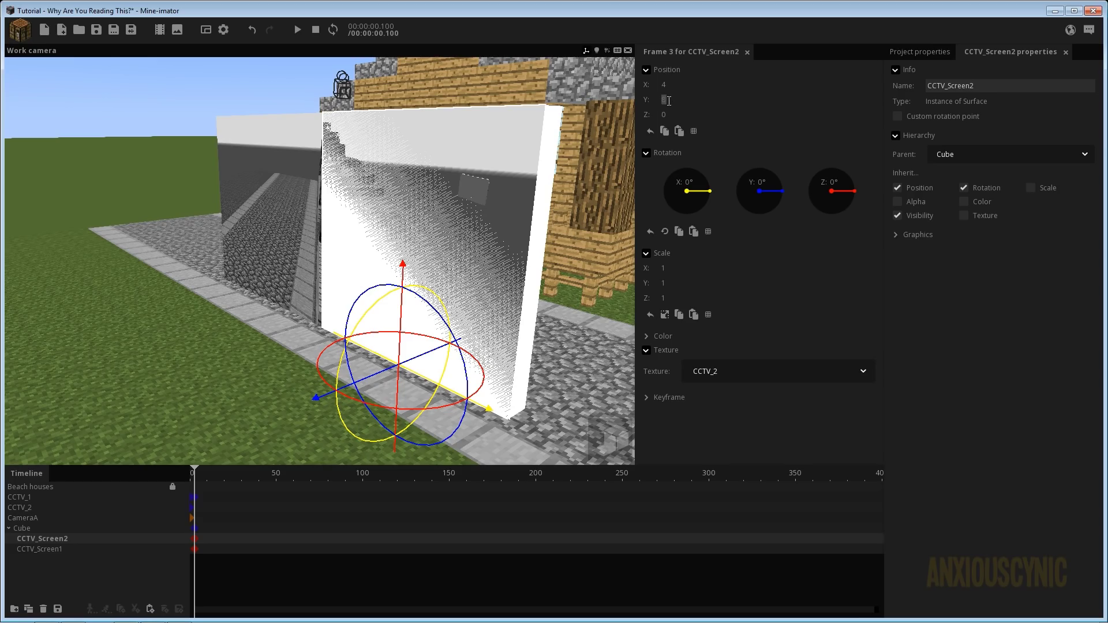
pyautogui.write('9')
# Check the mounted screens from the side and front with nothing selected, and save the project
pyautogui.click(124, 145)
pyautogui.moveTo(360, 188); pyautogui.dragTo(554, 192)
pyautogui.scroll(-5, 342, 202)
pyautogui.moveTo(343, 202); pyautogui.dragTo(494, 246)
pyautogui.scroll(5, 563, 254)
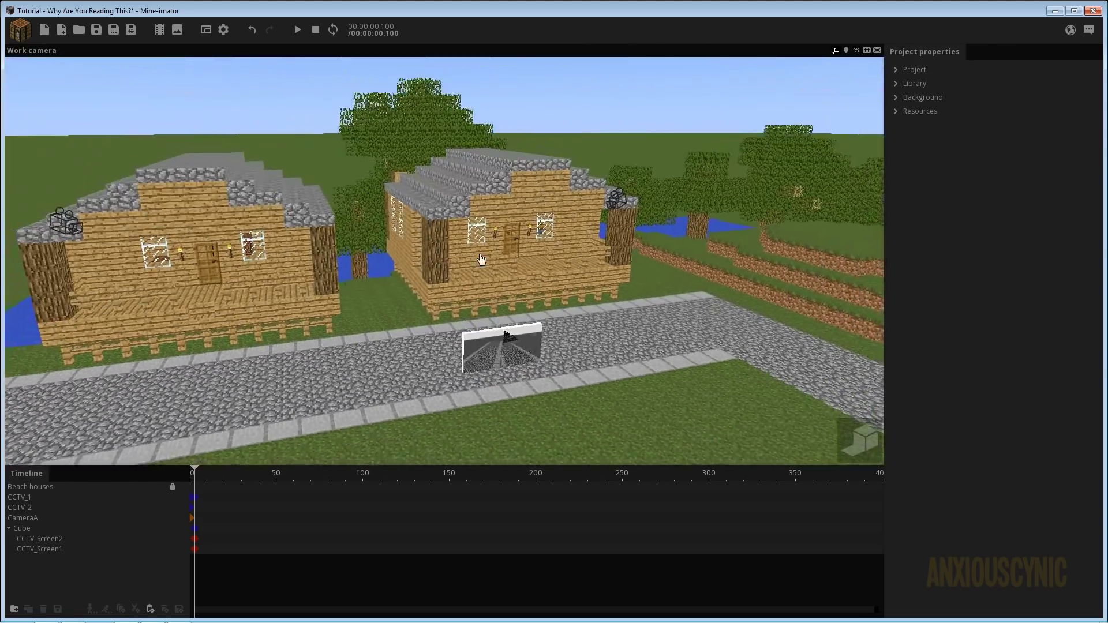
pyautogui.moveTo(563, 253); pyautogui.dragTo(563, 254, button='right')
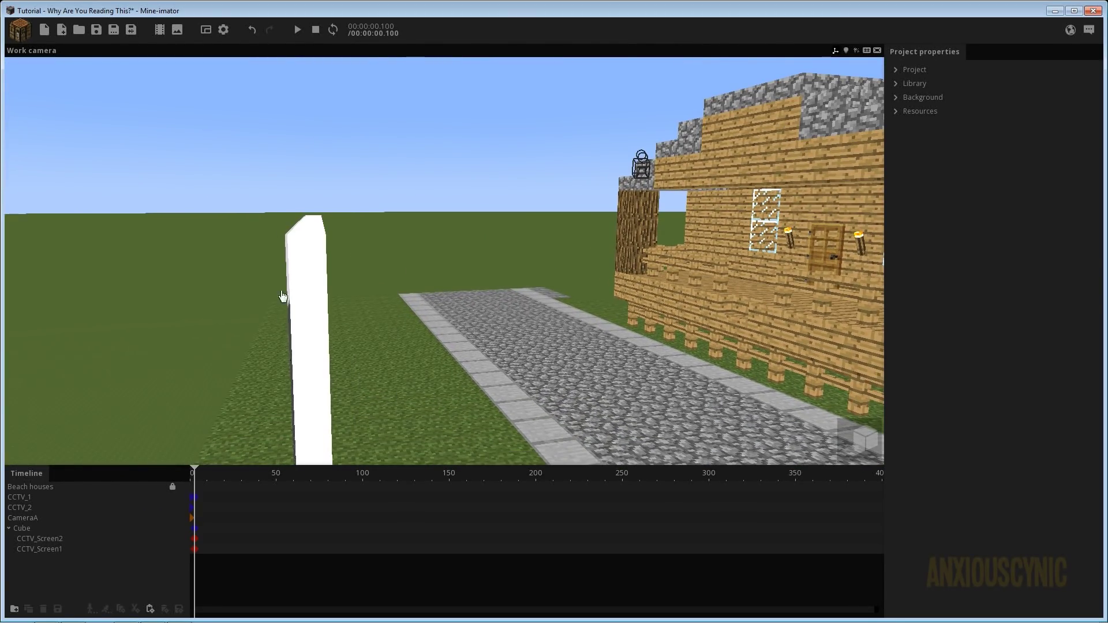
pyautogui.moveTo(365, 219); pyautogui.dragTo(305, 195)
pyautogui.moveTo(373, 215); pyautogui.dragTo(374, 215, button='right')
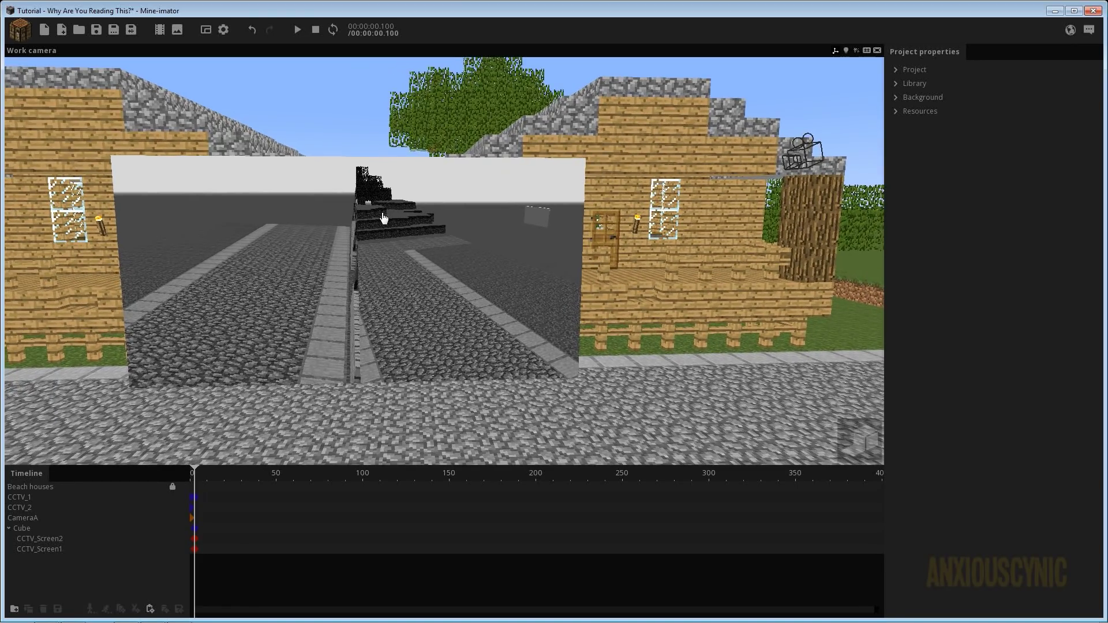
pyautogui.hotkey('ctrl', 's')
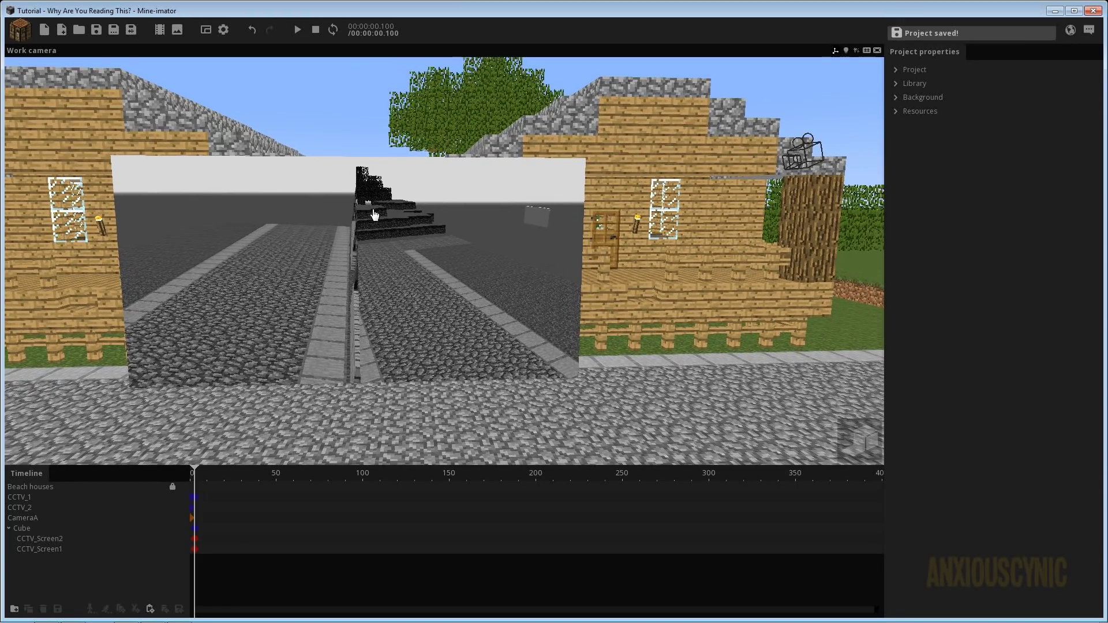
# Rename the cube as Frame
pyautogui.click(26, 528)
pyautogui.click(930, 87)
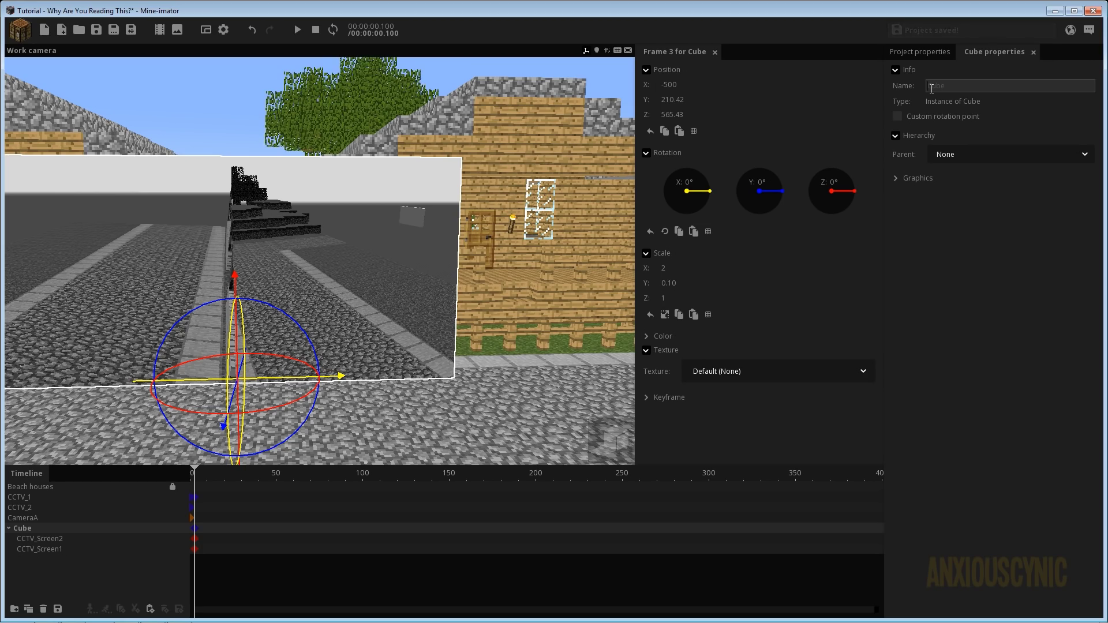
pyautogui.write('Frame')
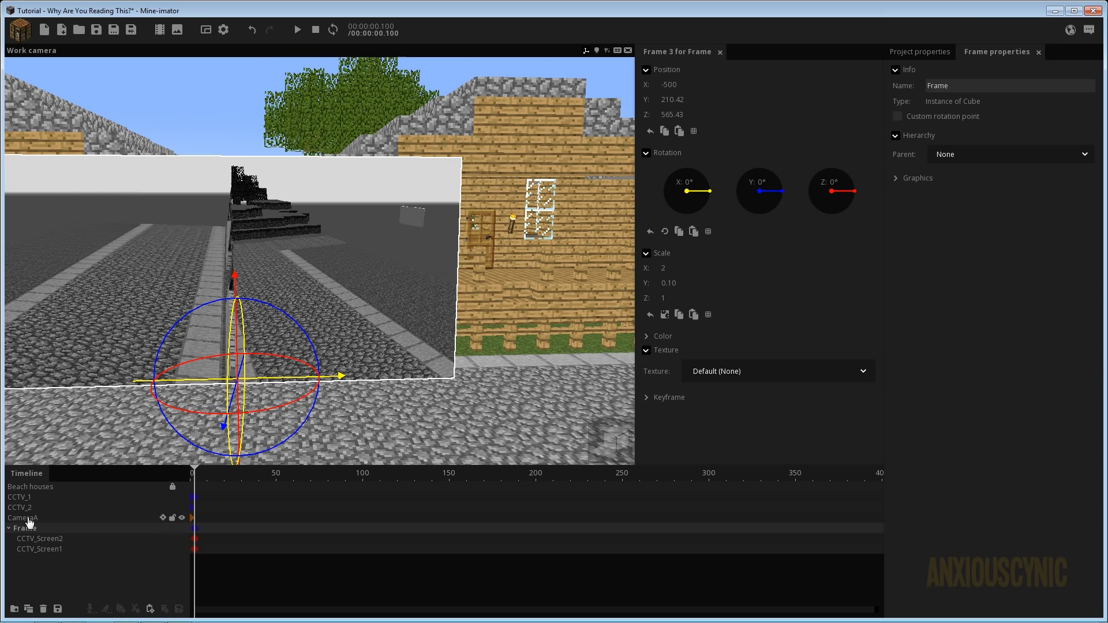
# Enlarge the Frame around the screens by setting its X scale to 2.05 and its Z scale to 1.05
pyautogui.click(29, 518)
pyautogui.click(32, 530)
pyautogui.moveTo(404, 296)
pyautogui.mouseDown()
pyautogui.moveTo(370, 293)
pyautogui.moveTo(404, 295)
pyautogui.mouseUp()
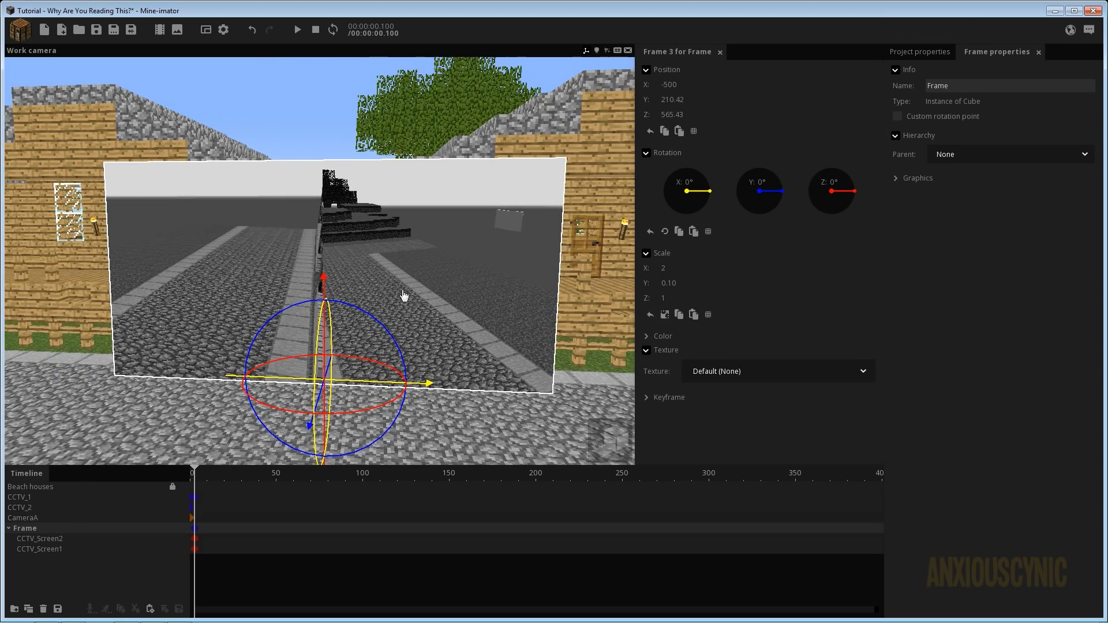
pyautogui.click(676, 268)
pyautogui.write('2.5')
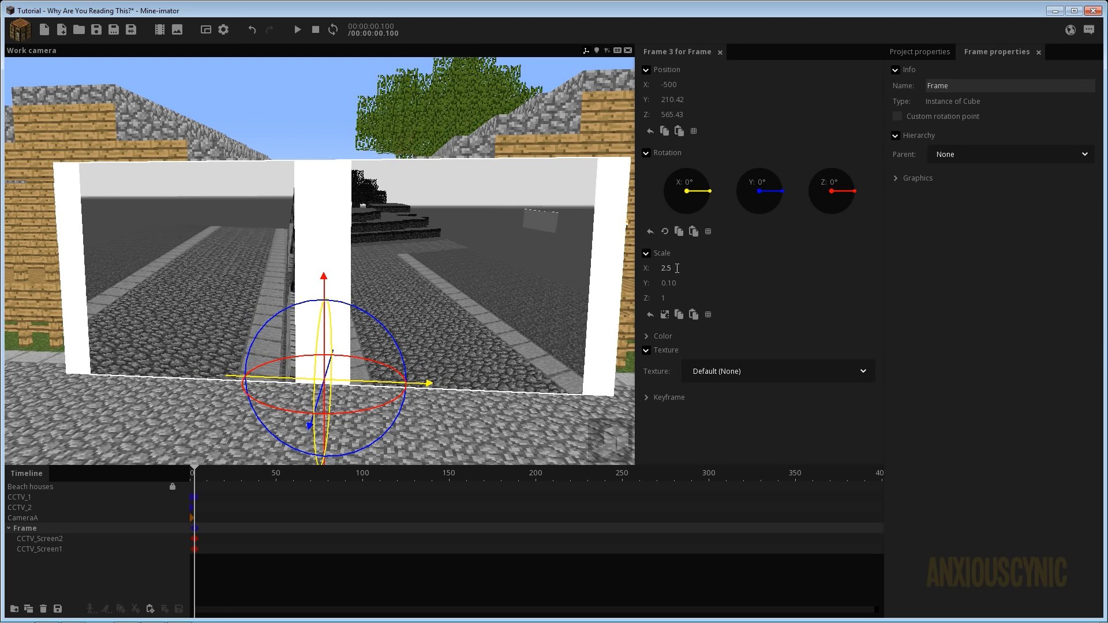
pyautogui.press('BackSpace')
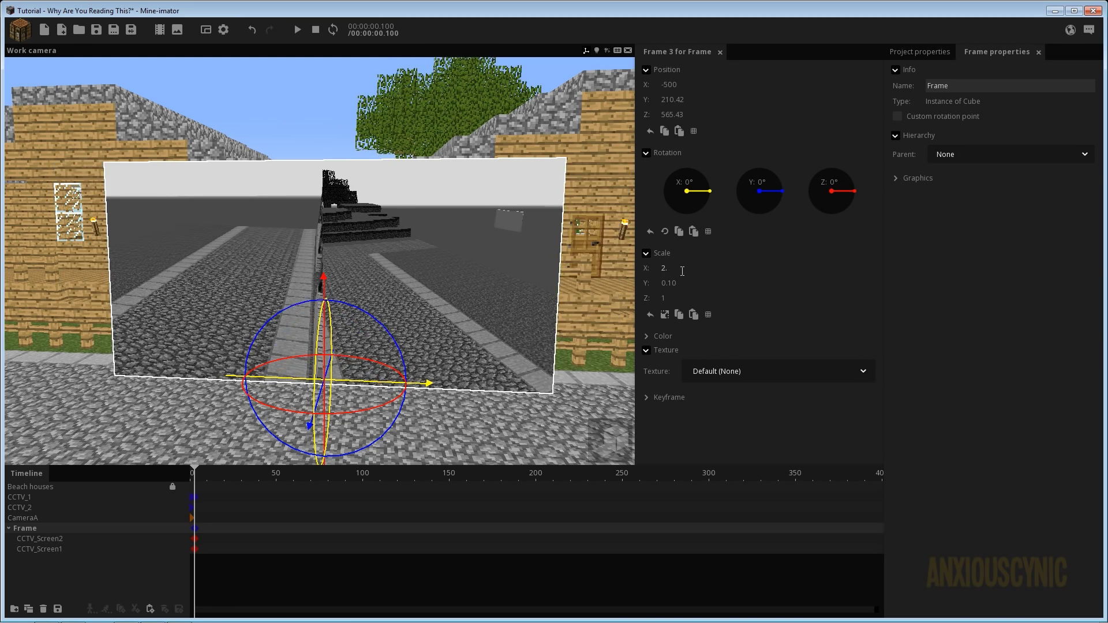
pyautogui.write('05')
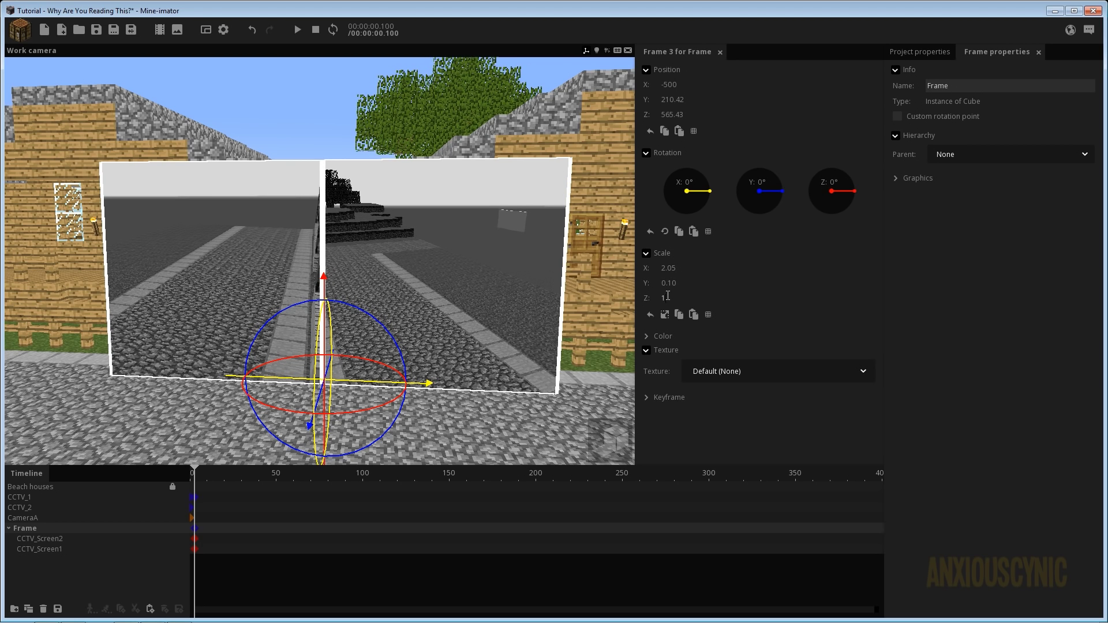
pyautogui.click(667, 296)
pyautogui.write('1.05')
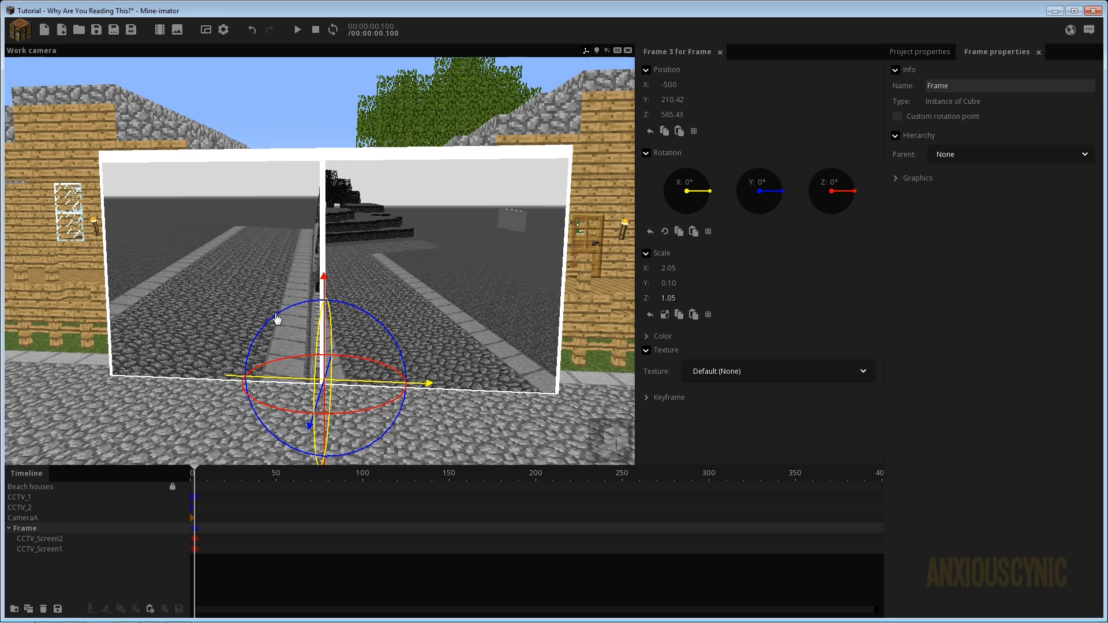
# Select both CCTV screens and raise them together to a Z position of about 0.38 to centre them vertically in the Frame
pyautogui.click(37, 539)
pyautogui.keyDown('shift'); pyautogui.click(35, 549); pyautogui.keyUp('shift')
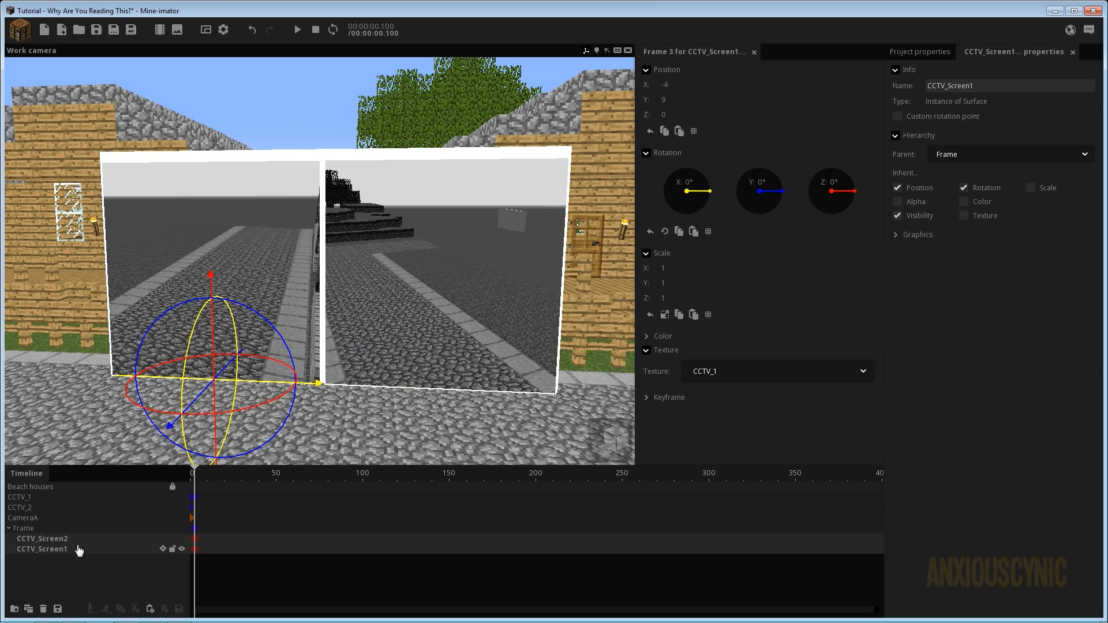
pyautogui.moveTo(210, 276); pyautogui.dragTo(210, 274)
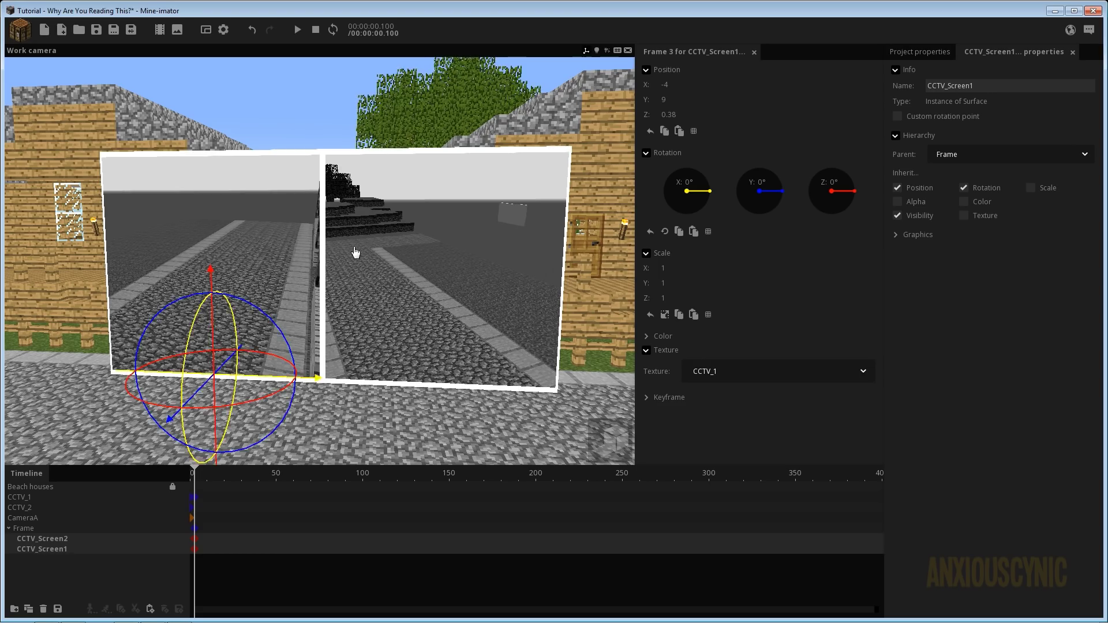
# Turn the Frame black by raising its colour mix percent to 100%, and save the project with CCTV_Screen2 selected
pyautogui.moveTo(354, 249); pyautogui.dragTo(410, 241)
pyautogui.moveTo(403, 248); pyautogui.dragTo(411, 205, button='right')
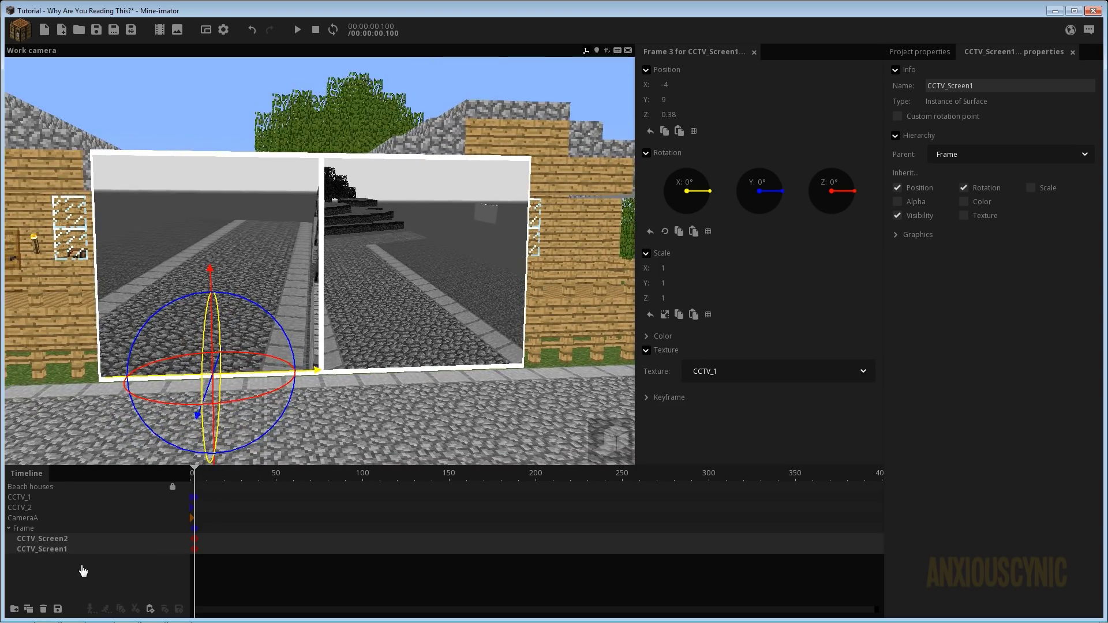
pyautogui.click(39, 529)
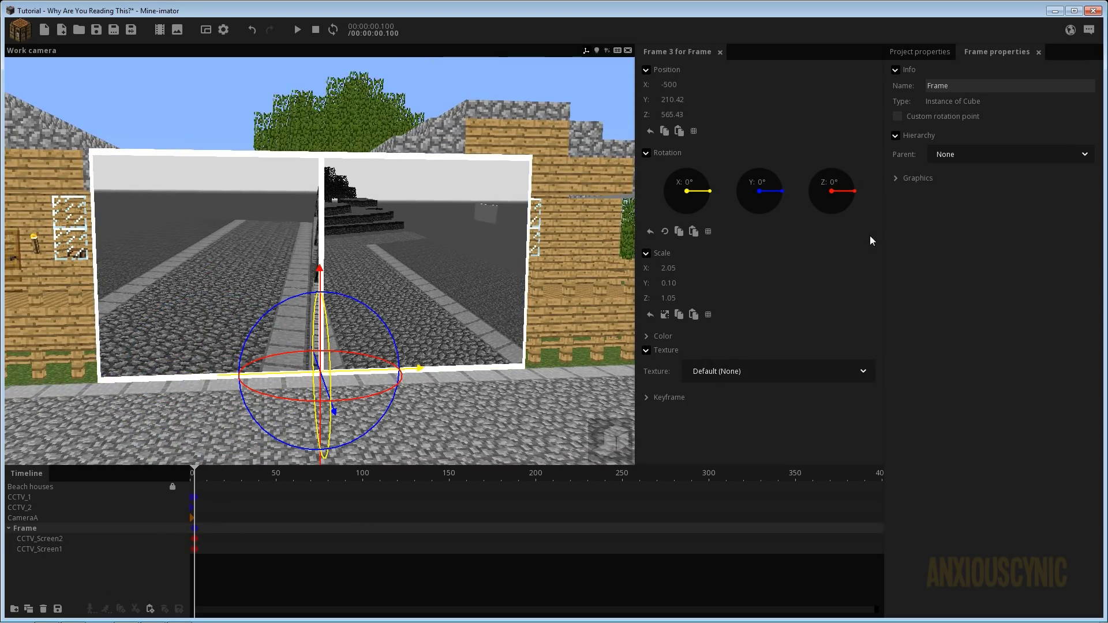
pyautogui.click(663, 337)
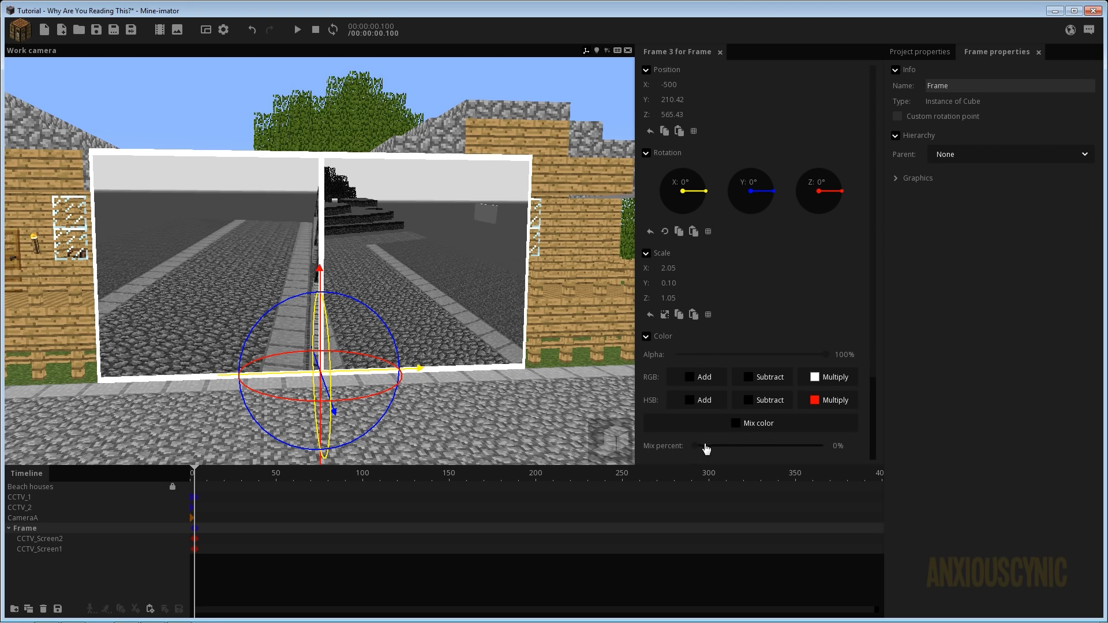
pyautogui.moveTo(715, 449); pyautogui.dragTo(971, 460)
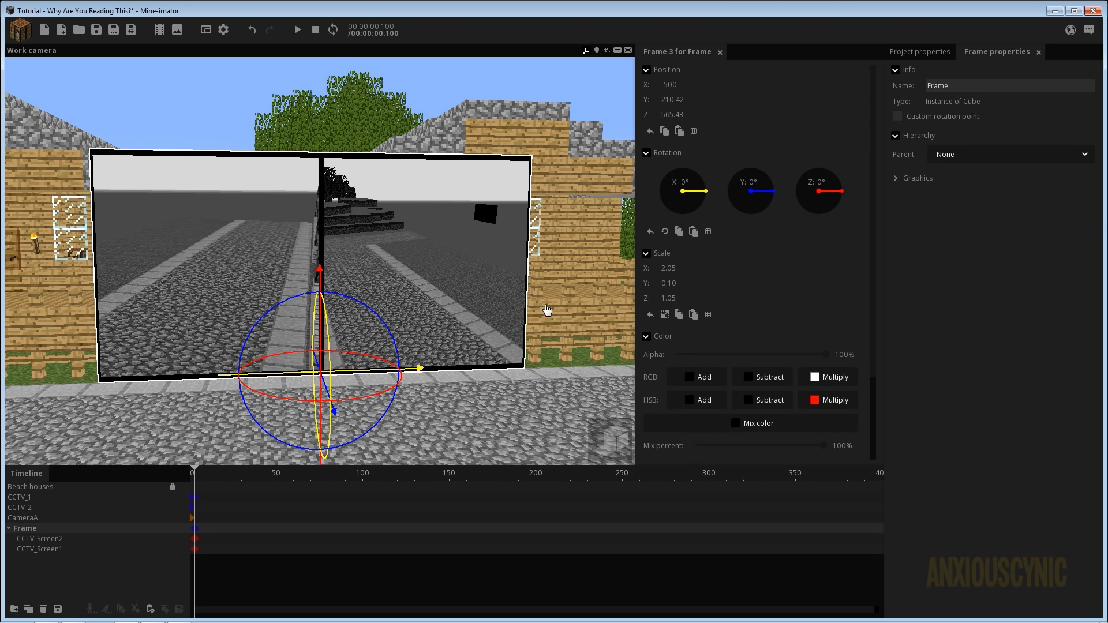
pyautogui.moveTo(536, 283); pyautogui.dragTo(497, 315, button='right')
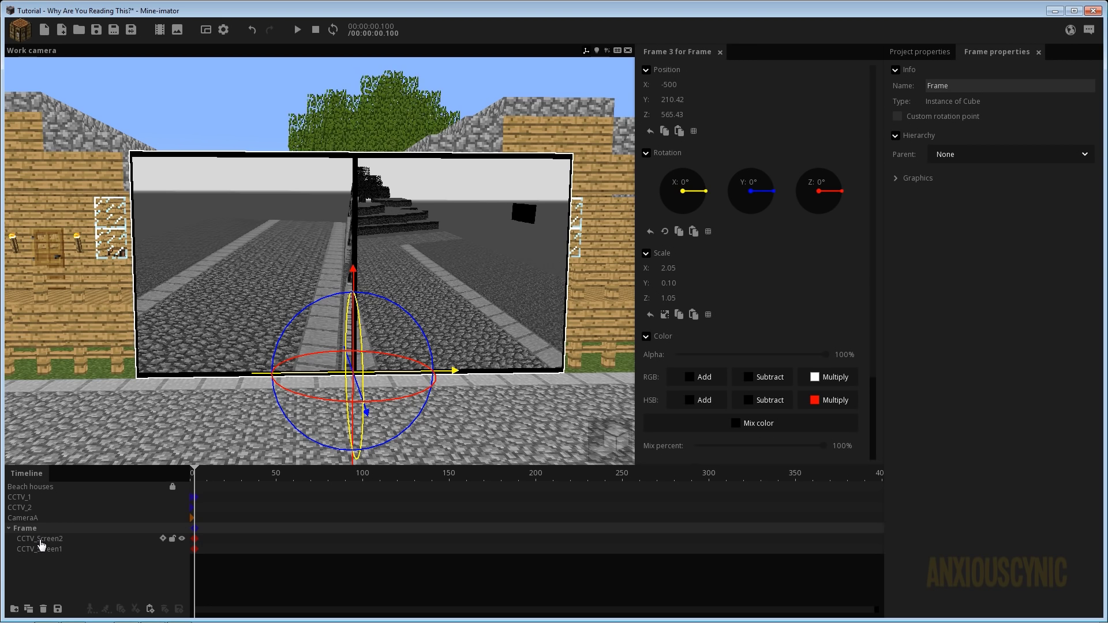
pyautogui.click(40, 538)
pyautogui.click(97, 30)
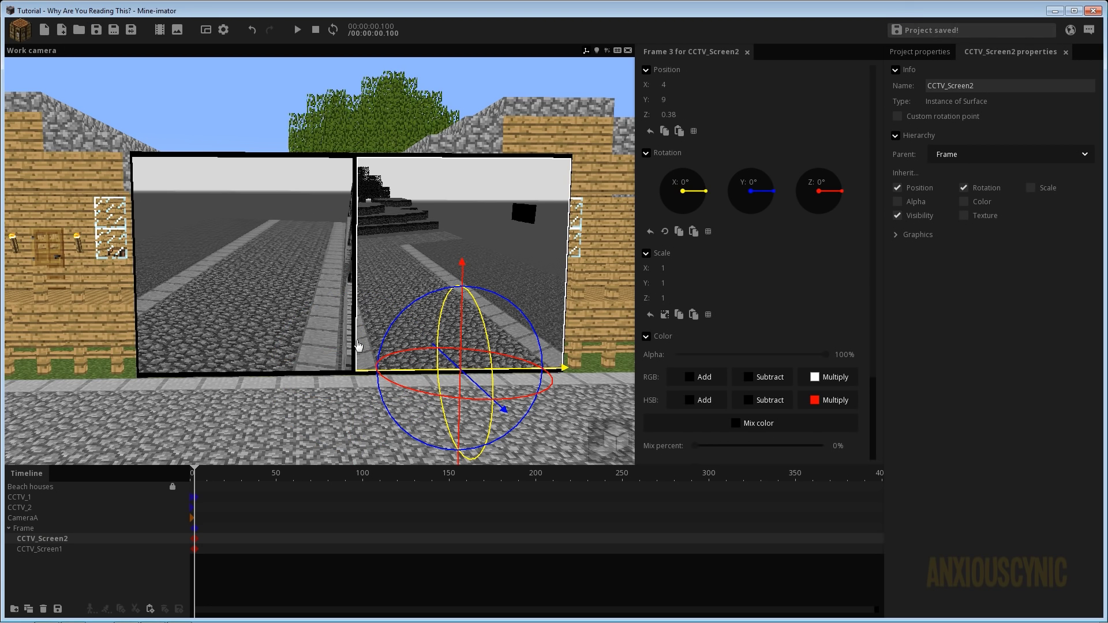
# Check the black-framed monitor up close and from a distance, clear the selection, and save the project
pyautogui.moveTo(388, 242); pyautogui.dragTo(353, 238)
pyautogui.moveTo(378, 257); pyautogui.dragTo(286, 173, button='right')
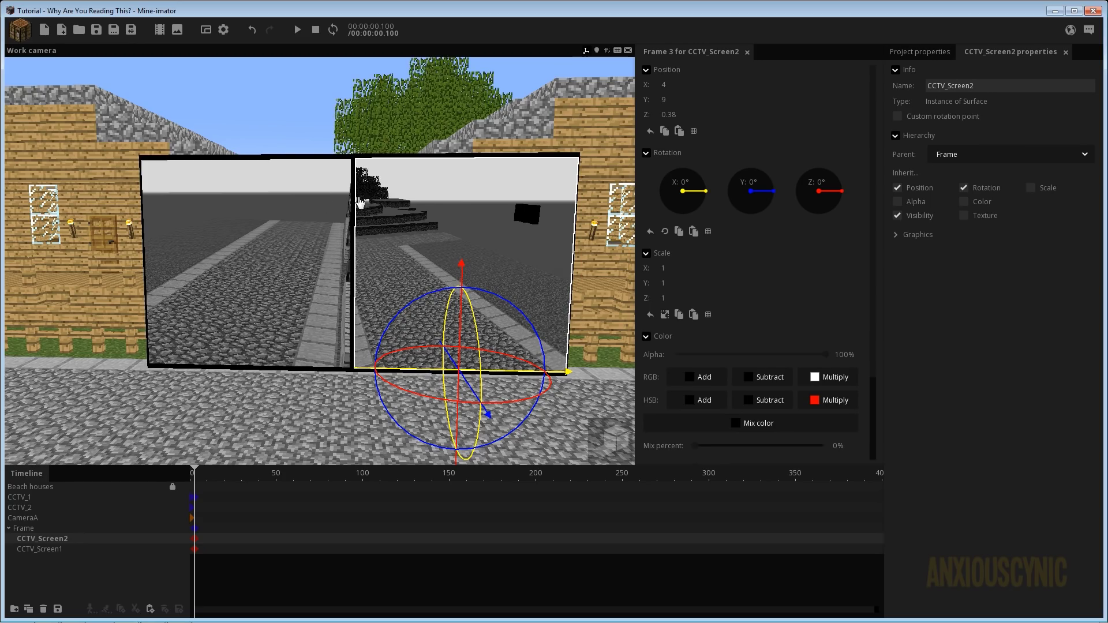
pyautogui.moveTo(398, 232)
pyautogui.mouseDown()
pyautogui.moveTo(346, 240)
pyautogui.moveTo(391, 238)
pyautogui.mouseUp()
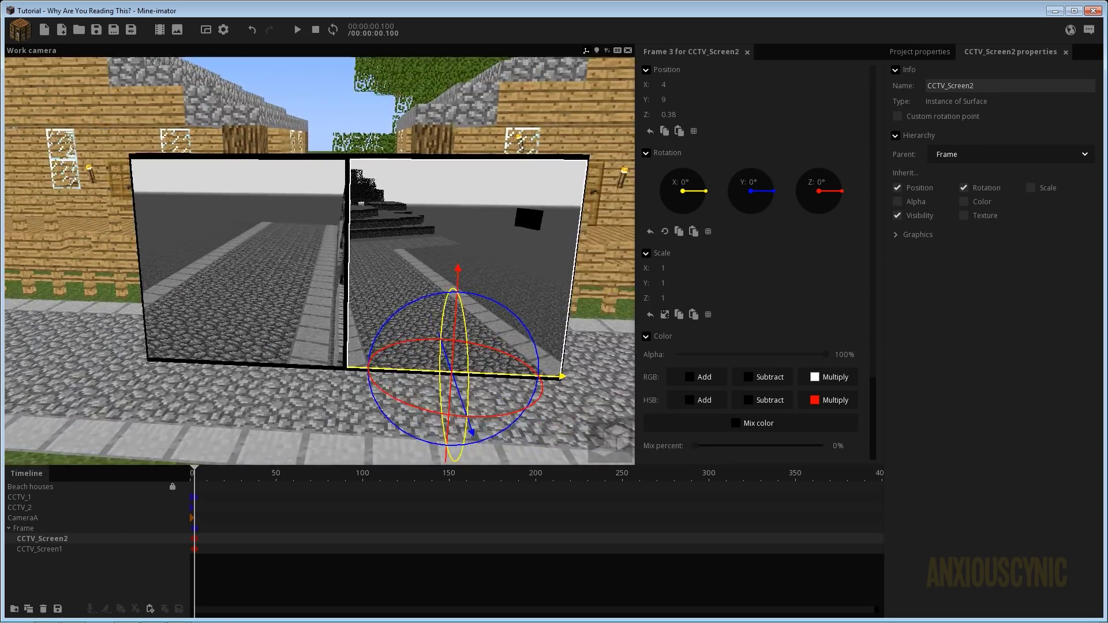
pyautogui.scroll(-5, 390, 238)
pyautogui.moveTo(383, 240); pyautogui.dragTo(421, 222, button='right')
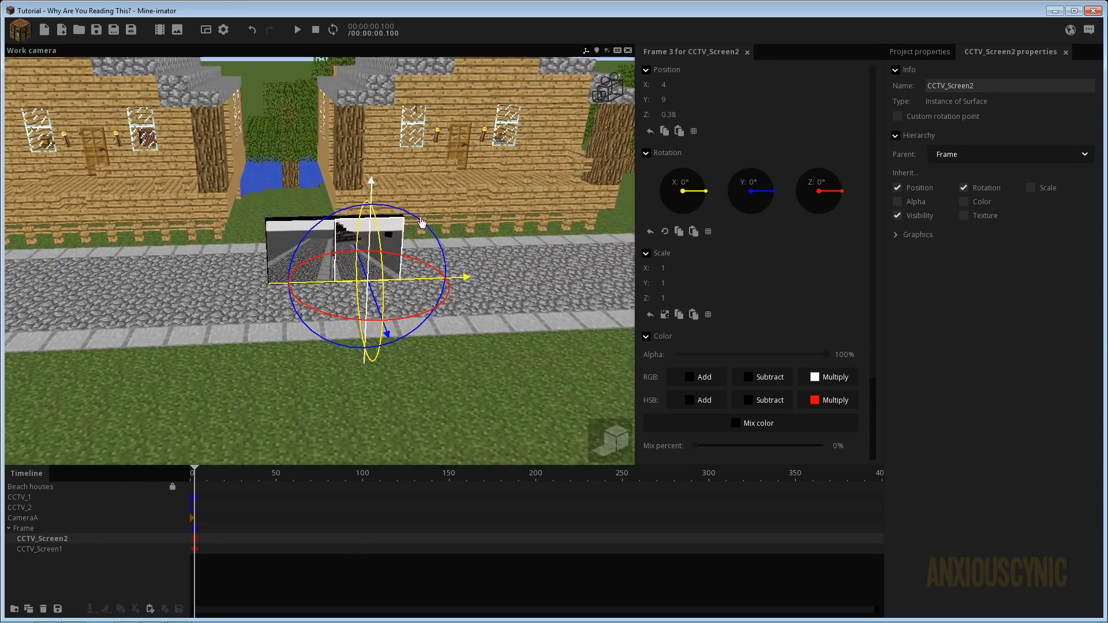
pyautogui.click(309, 131)
pyautogui.moveTo(436, 167); pyautogui.dragTo(468, 139, button='right')
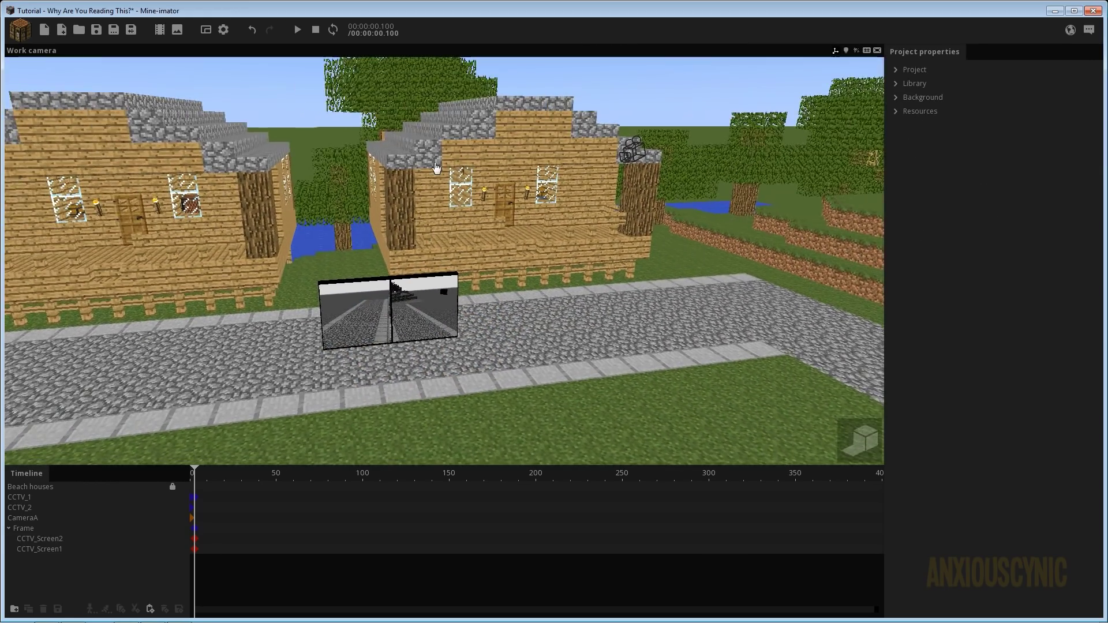
pyautogui.hotkey('ctrl', 's')
# Select the CCTV_2 camera and add a keyframe for it at frame 30
pyautogui.moveTo(423, 168); pyautogui.dragTo(283, 185, button='right')
pyautogui.click(293, 152)
pyautogui.press('w')
pyautogui.moveTo(286, 282); pyautogui.dragTo(331, 287, button='right')
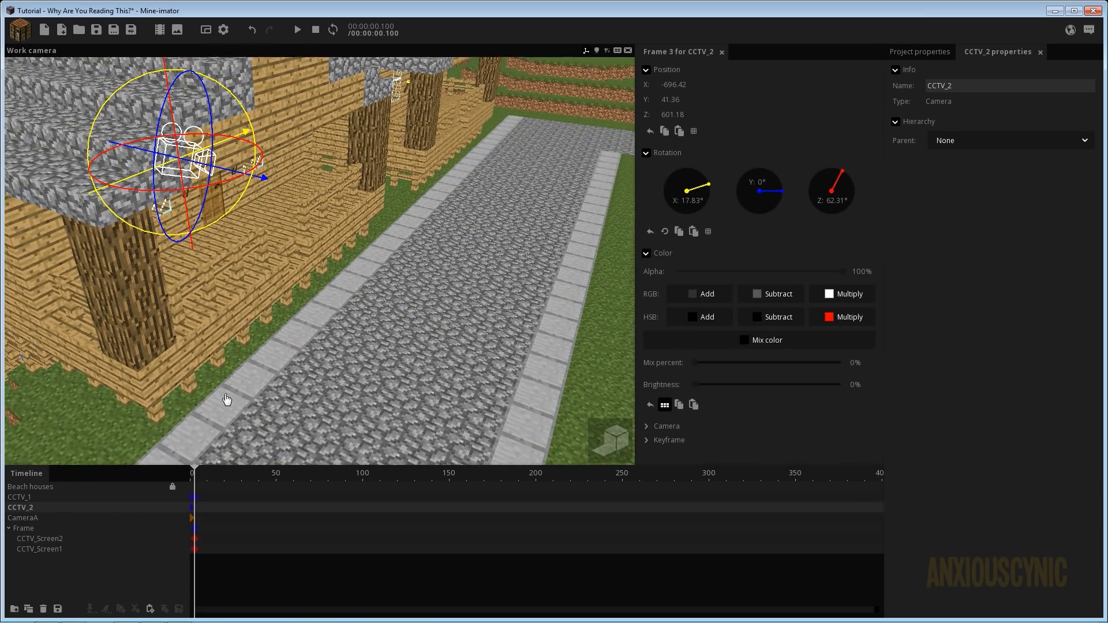
pyautogui.scroll(5, 201, 484)
pyautogui.moveTo(203, 479); pyautogui.dragTo(226, 522)
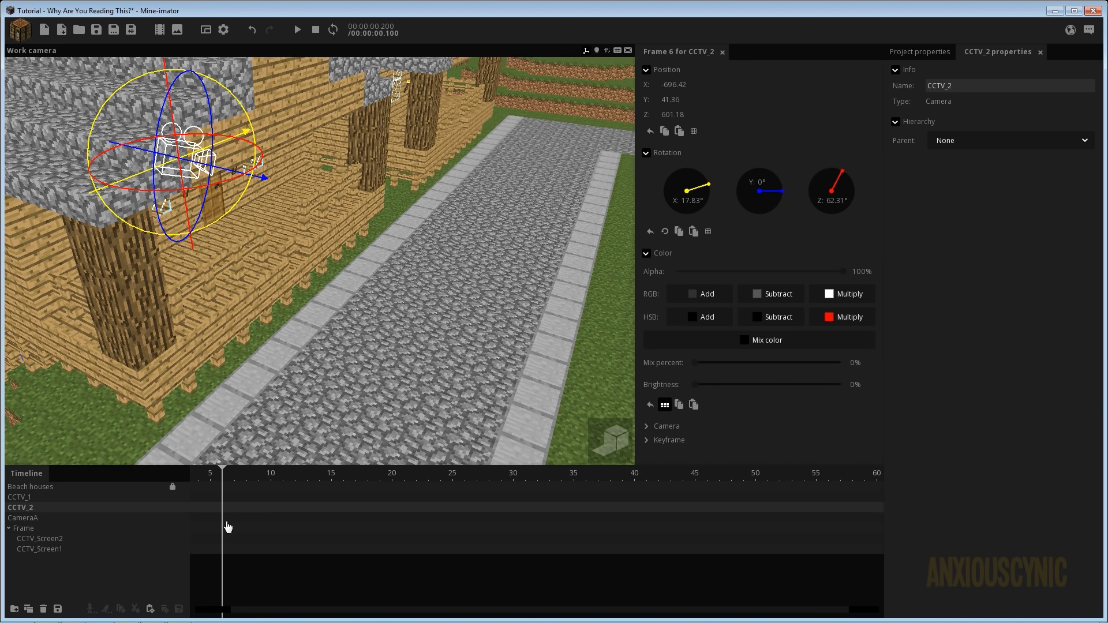
pyautogui.moveTo(246, 611); pyautogui.dragTo(217, 600)
pyautogui.moveTo(215, 478); pyautogui.dragTo(551, 509)
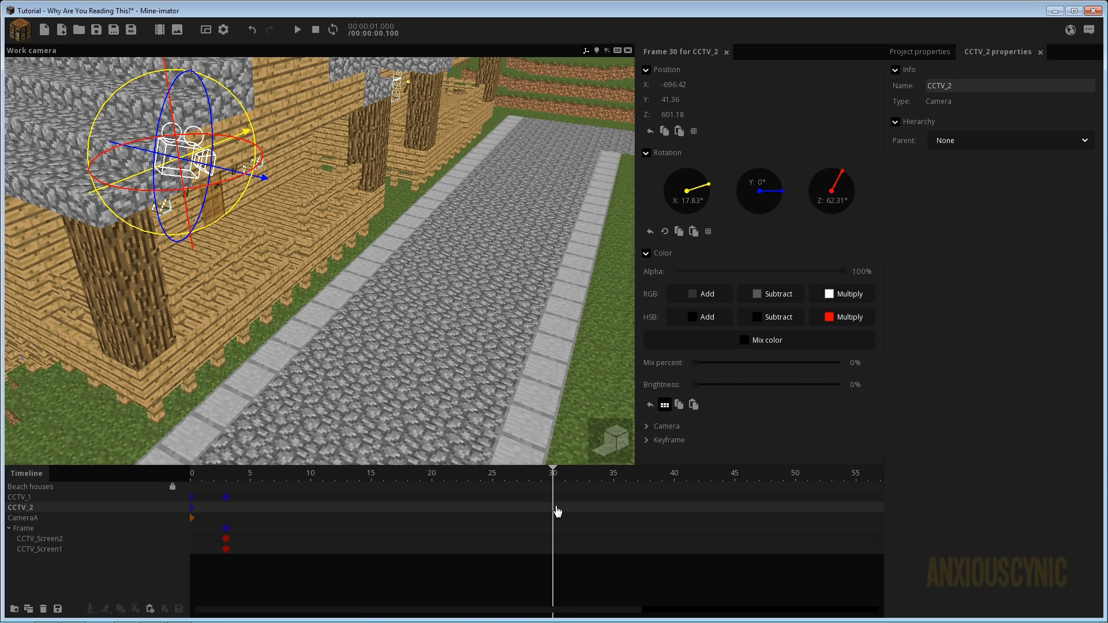
pyautogui.click(556, 511)
# Show the camera preview, rotate CCTV_2 at frame 30 to a Z rotation of about 40.5°, and play the movement
pyautogui.moveTo(336, 221); pyautogui.dragTo(349, 229, button='right')
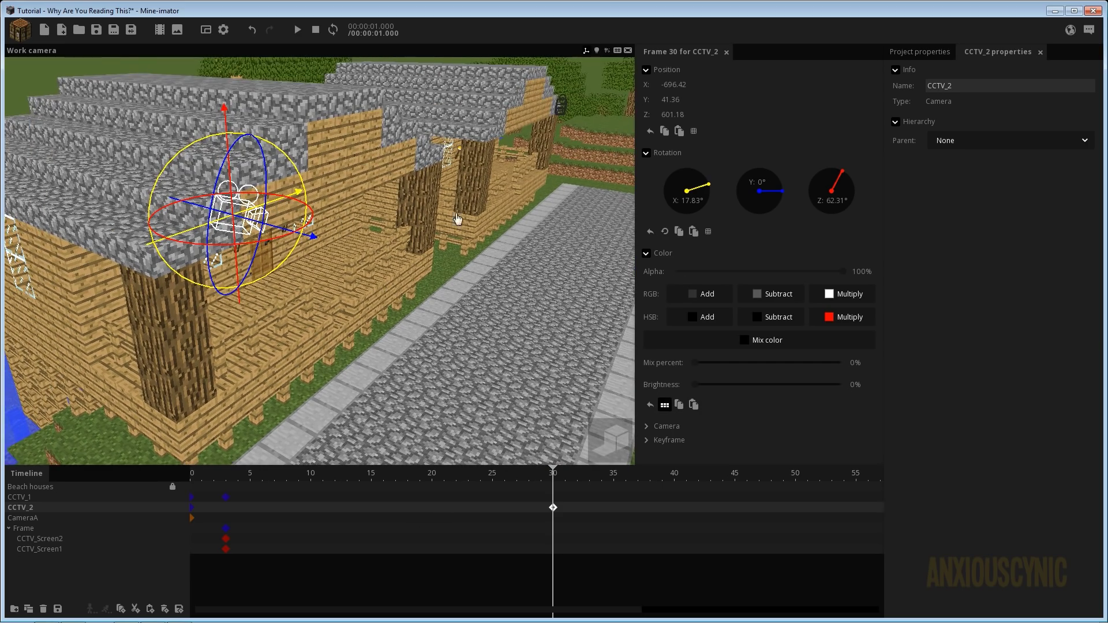
pyautogui.click(206, 29)
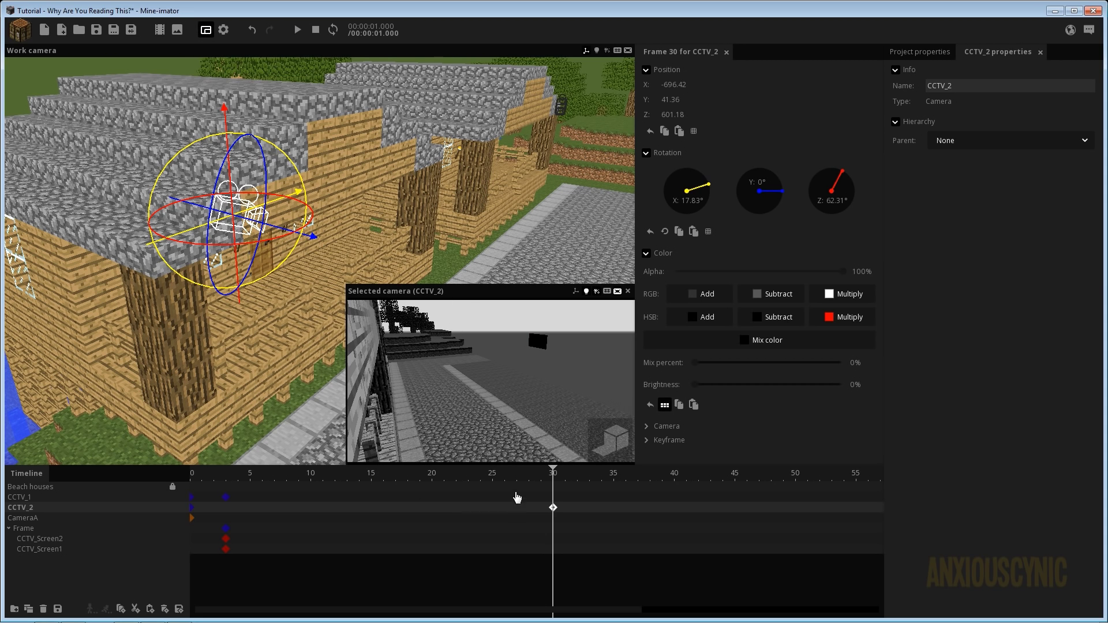
pyautogui.moveTo(294, 206); pyautogui.dragTo(359, 235)
pyautogui.press('space')
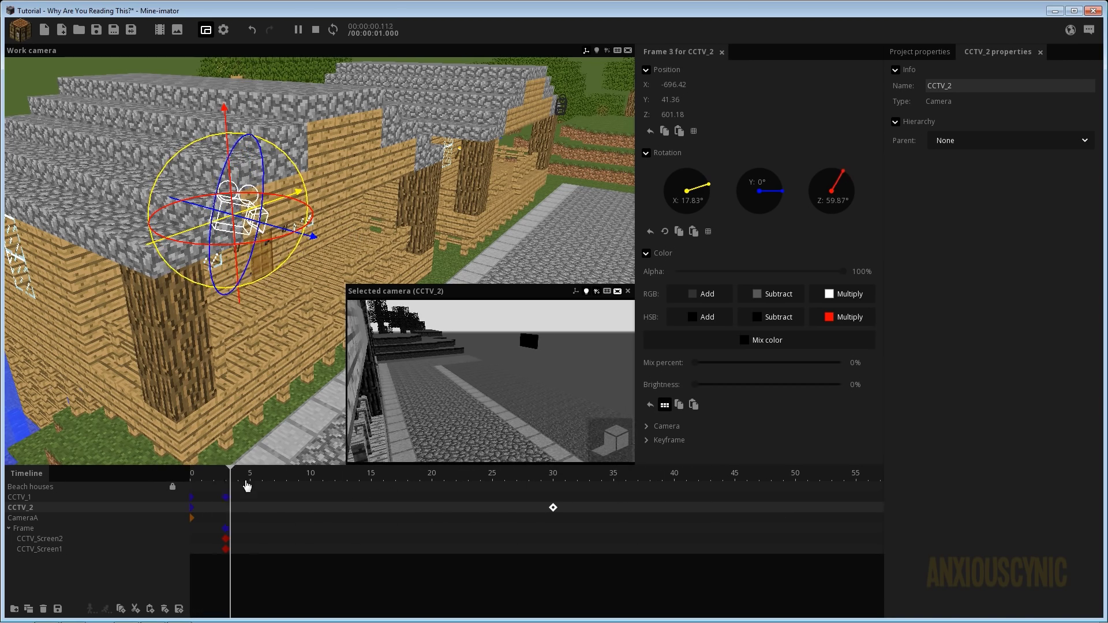
pyautogui.press('space')
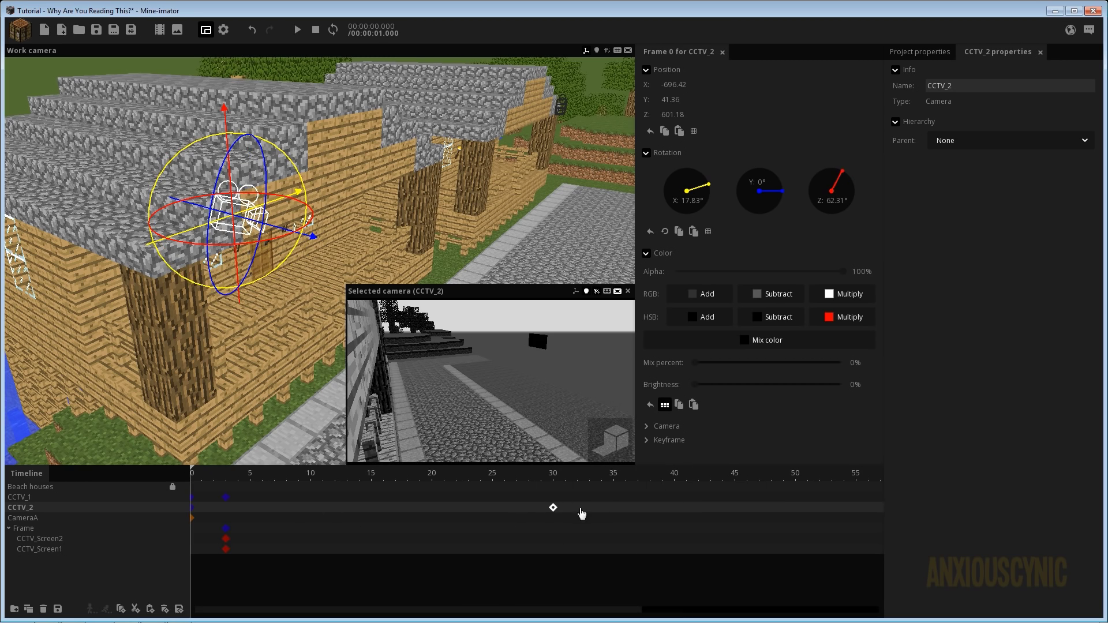
# Delete the frame 0 keyframes of CCTV_1 and CameraA, and move the frame 3 keyframes of CCTV_1, Frame and both screens to frame 0
pyautogui.moveTo(578, 508); pyautogui.dragTo(235, 525)
pyautogui.click(195, 498)
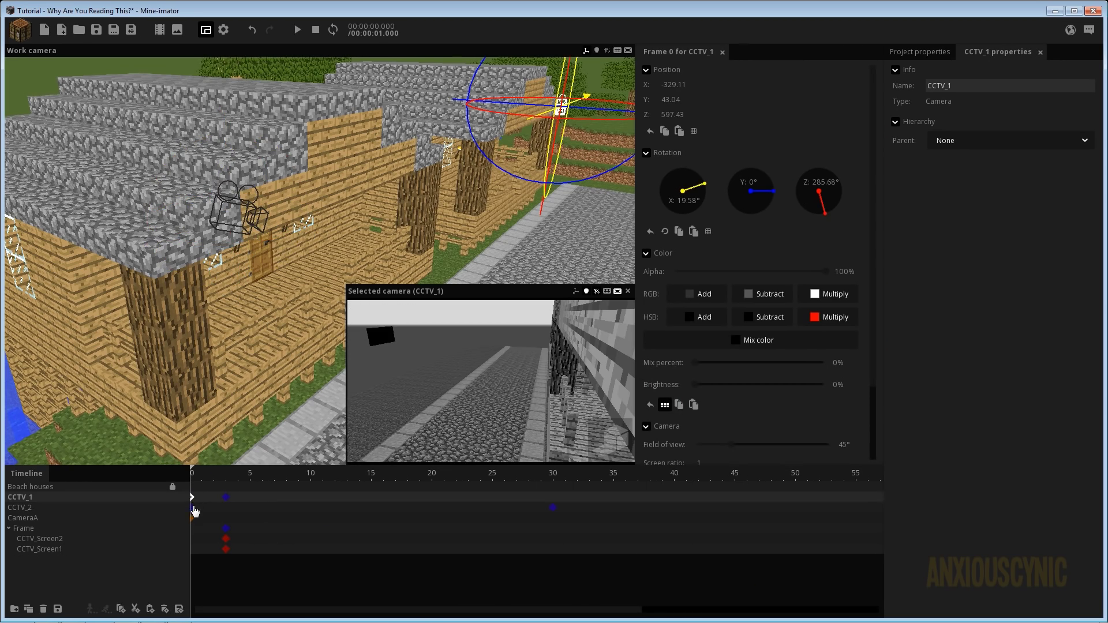
pyautogui.press('Delete')
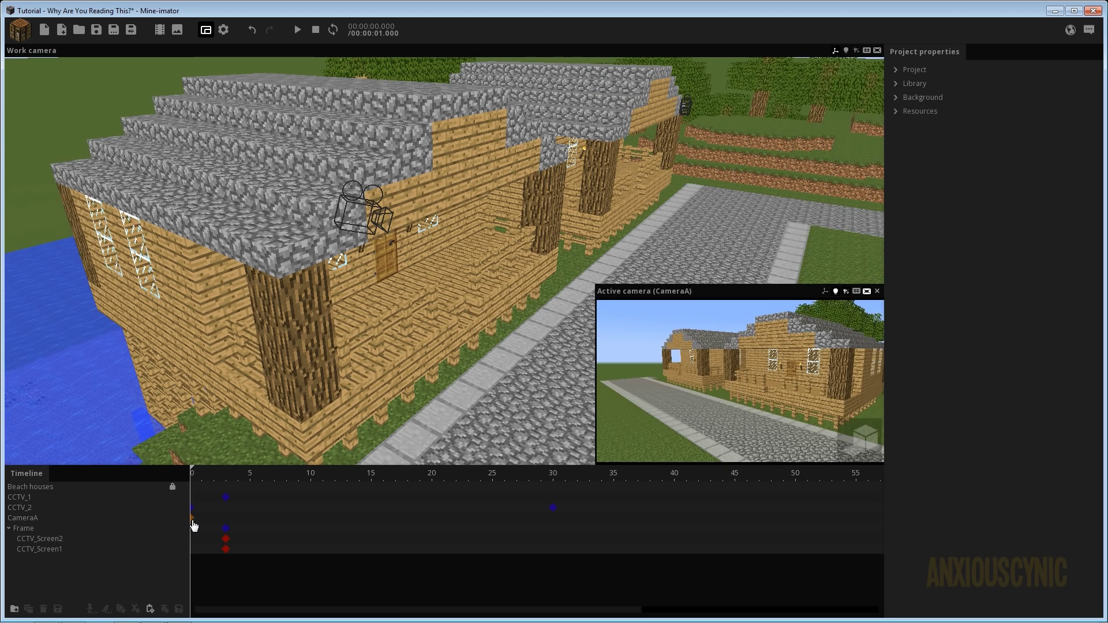
pyautogui.click(192, 518)
pyautogui.press('Delete')
pyautogui.moveTo(252, 497); pyautogui.dragTo(165, 500)
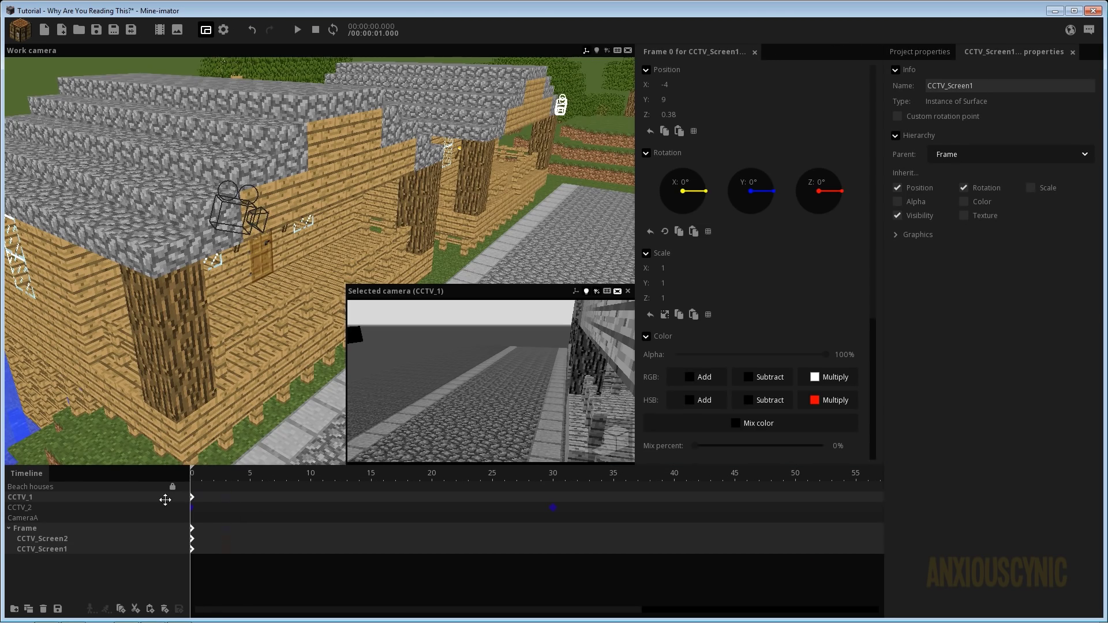
# Add a keyframe for CCTV_1 at frame 30
pyautogui.click(192, 509)
pyautogui.click(193, 508)
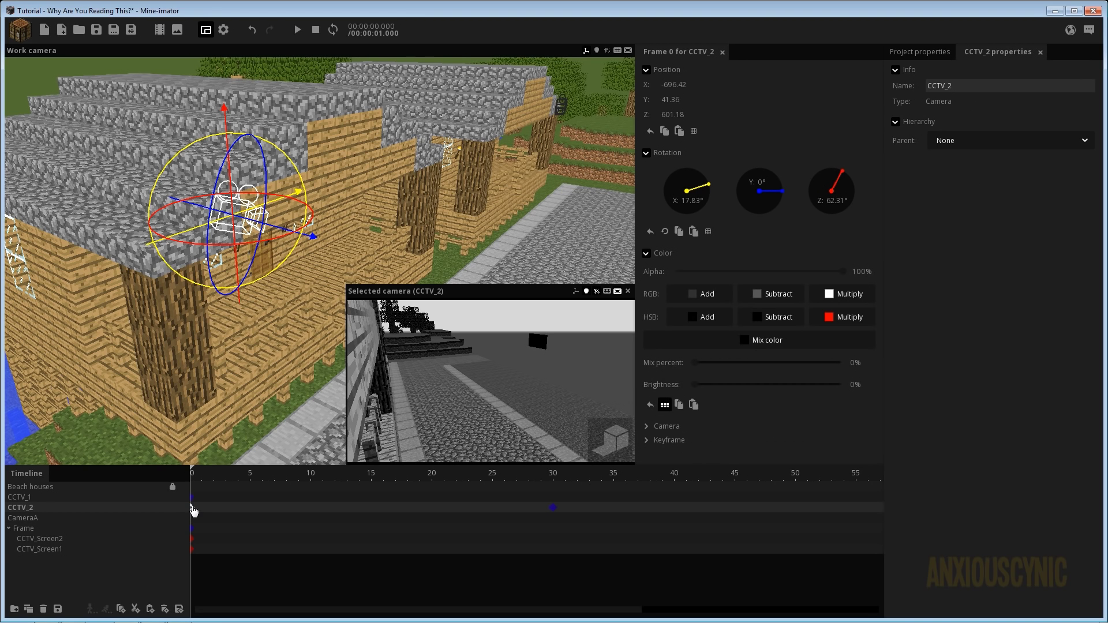
pyautogui.click(203, 500)
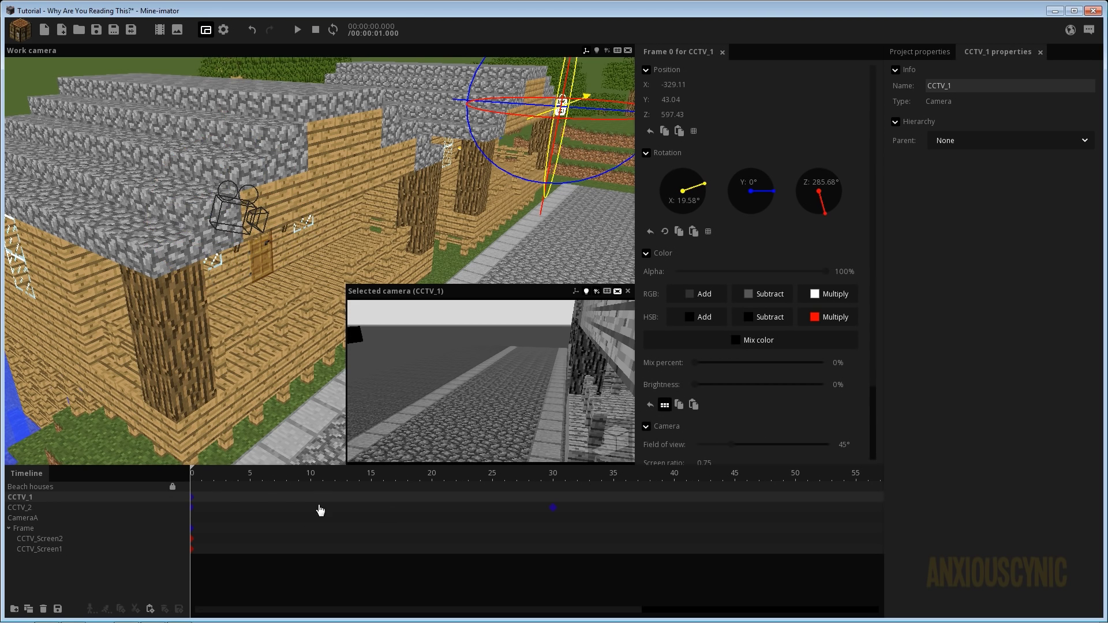
pyautogui.click(554, 504)
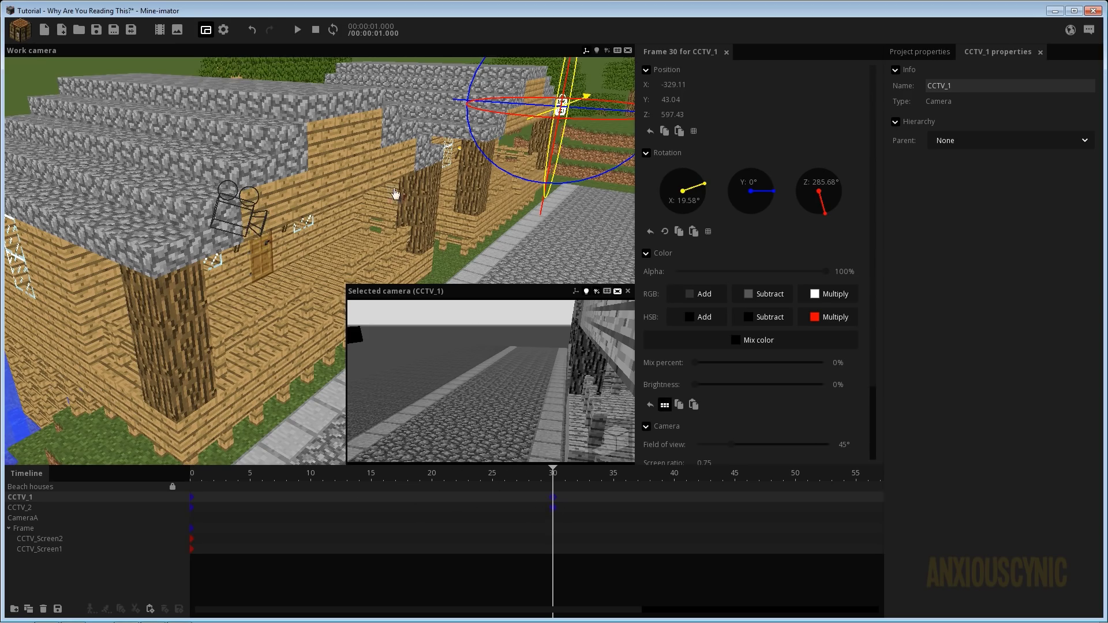
# Rotate CCTV_1 at frame 30 to a Z rotation of about 311.74°, save the project, and preview the pan
pyautogui.moveTo(395, 194); pyautogui.dragTo(395, 185, button='right')
pyautogui.moveTo(498, 146); pyautogui.dragTo(477, 179)
pyautogui.scroll(4, 482, 154)
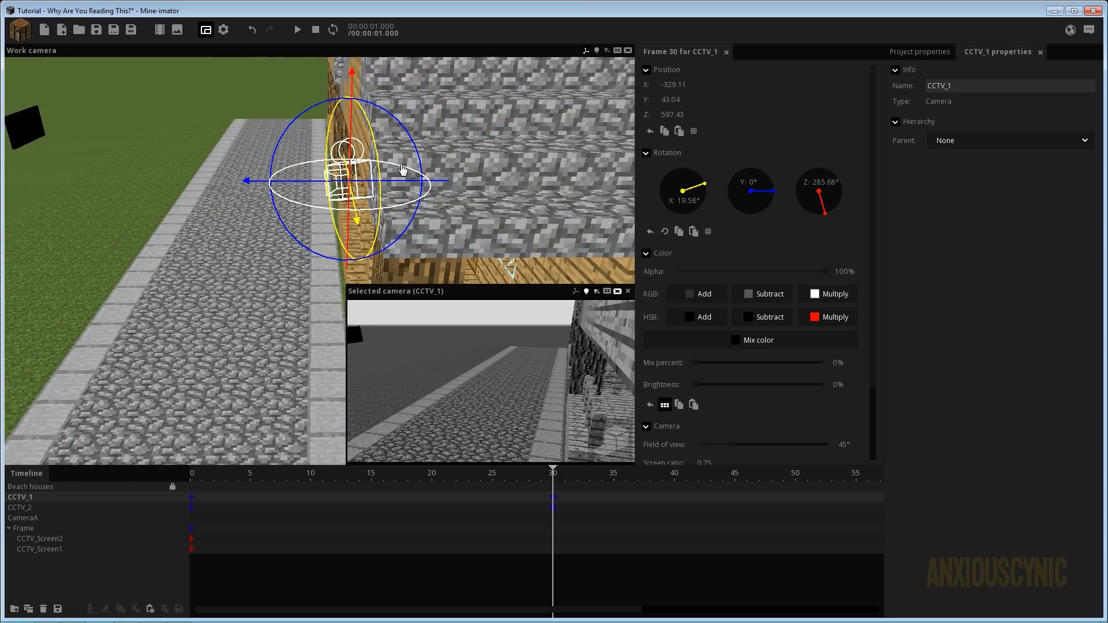
pyautogui.moveTo(402, 169)
pyautogui.mouseDown()
pyautogui.moveTo(375, 158)
pyautogui.moveTo(384, 163)
pyautogui.mouseUp()
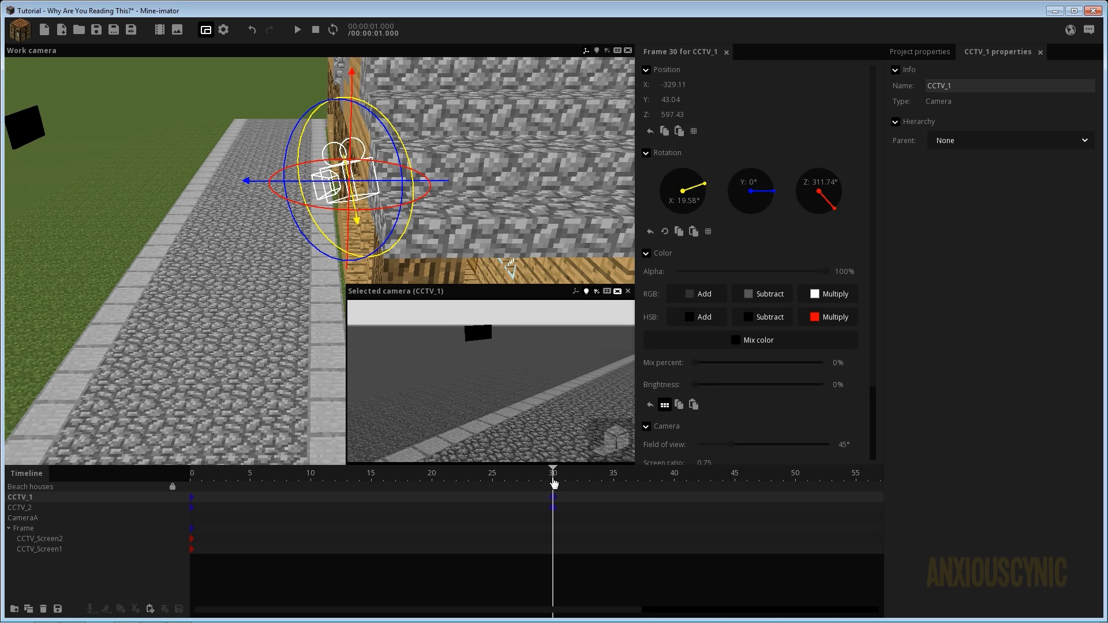
pyautogui.hotkey('ctrl', 's')
pyautogui.moveTo(558, 477); pyautogui.dragTo(428, 471)
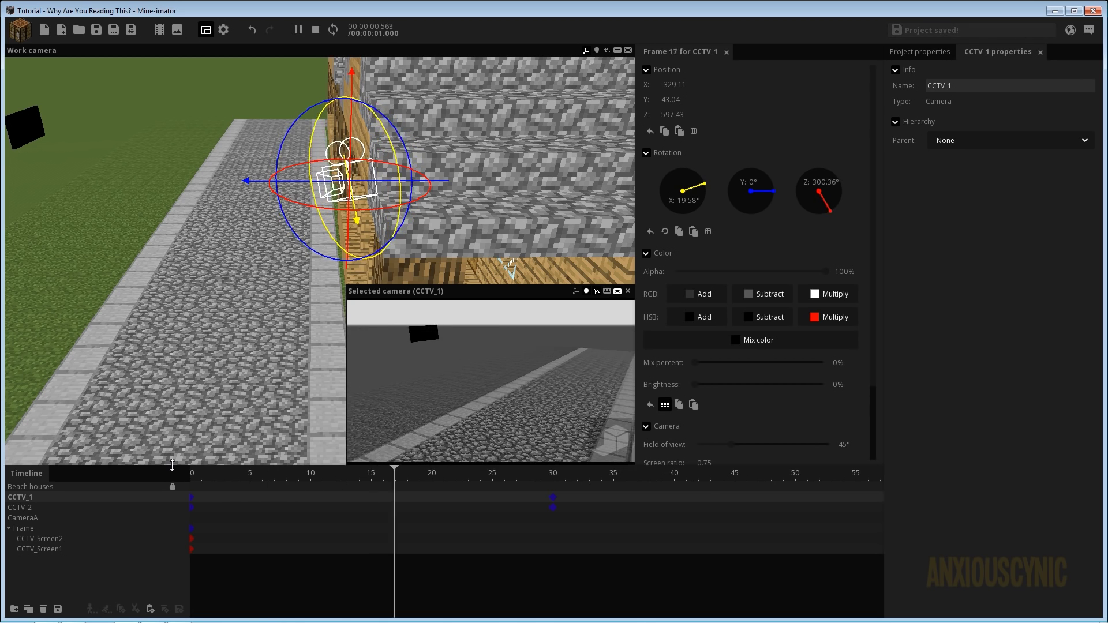
# Adjust CCTV_1's Z rotation at frame 30 to about 303.72°, play the animation, and save the project
pyautogui.click(553, 497)
pyautogui.hotkey('ctrl', 's')
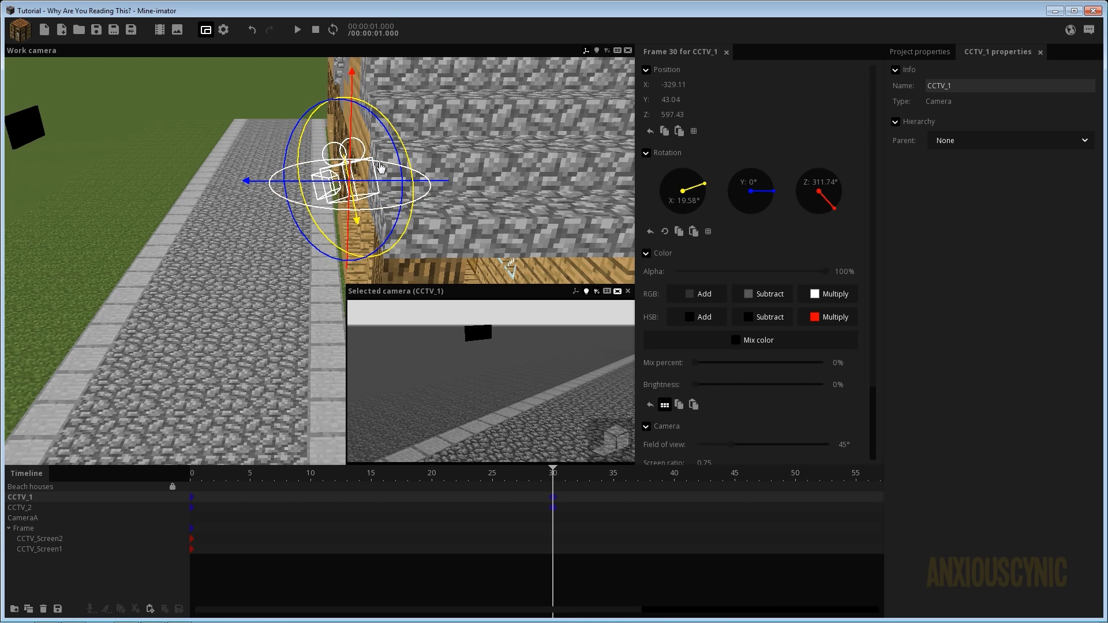
pyautogui.moveTo(380, 167); pyautogui.dragTo(377, 173)
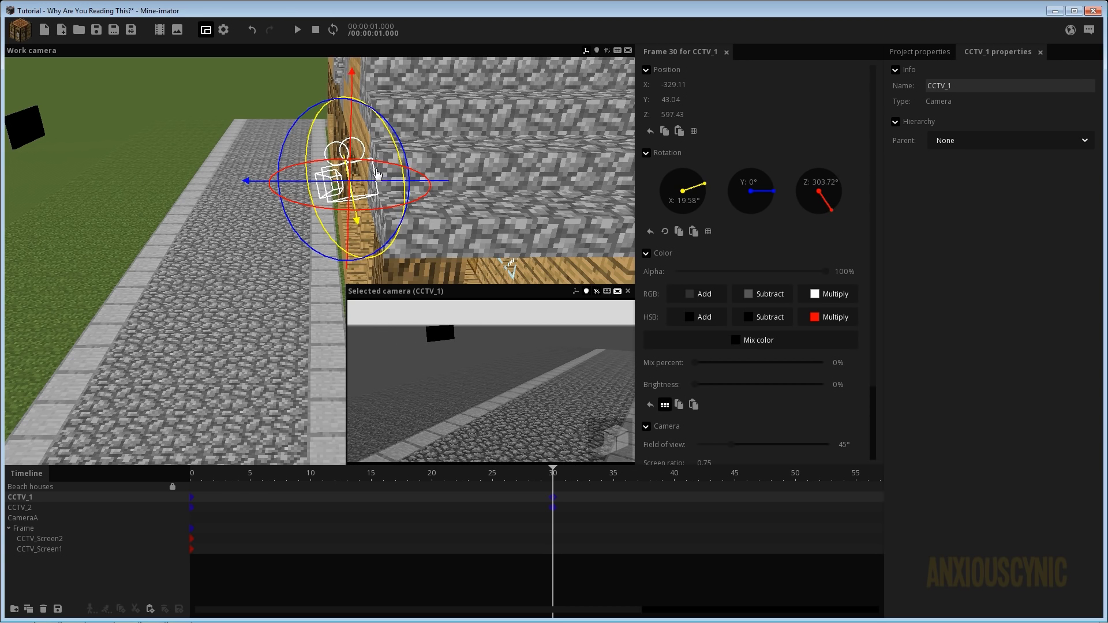
pyautogui.press('space')
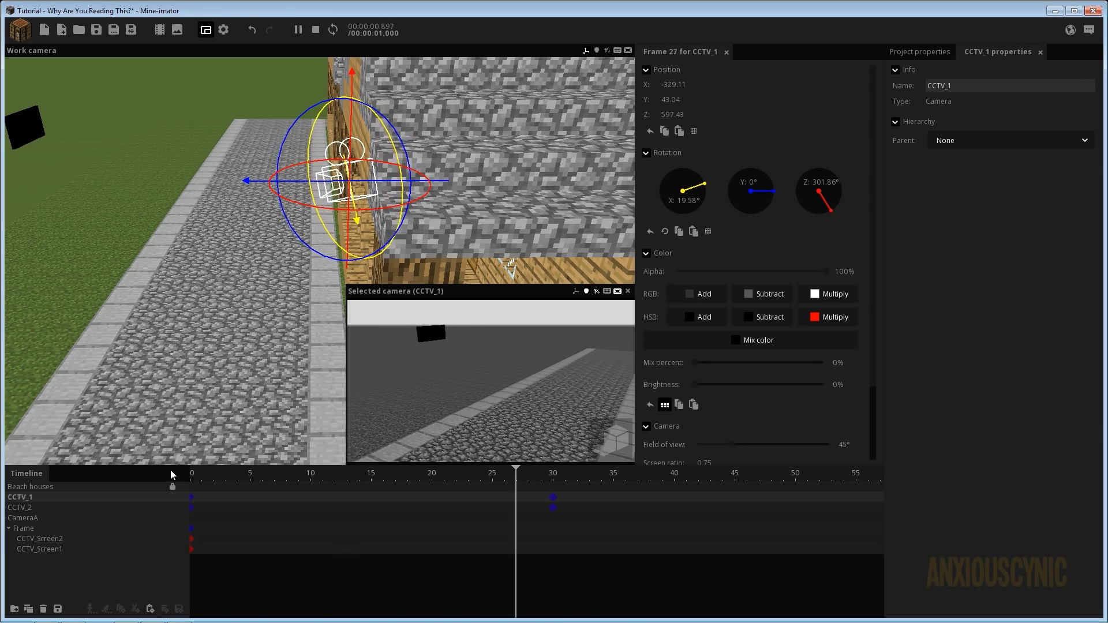
pyautogui.hotkey('ctrl', 's')
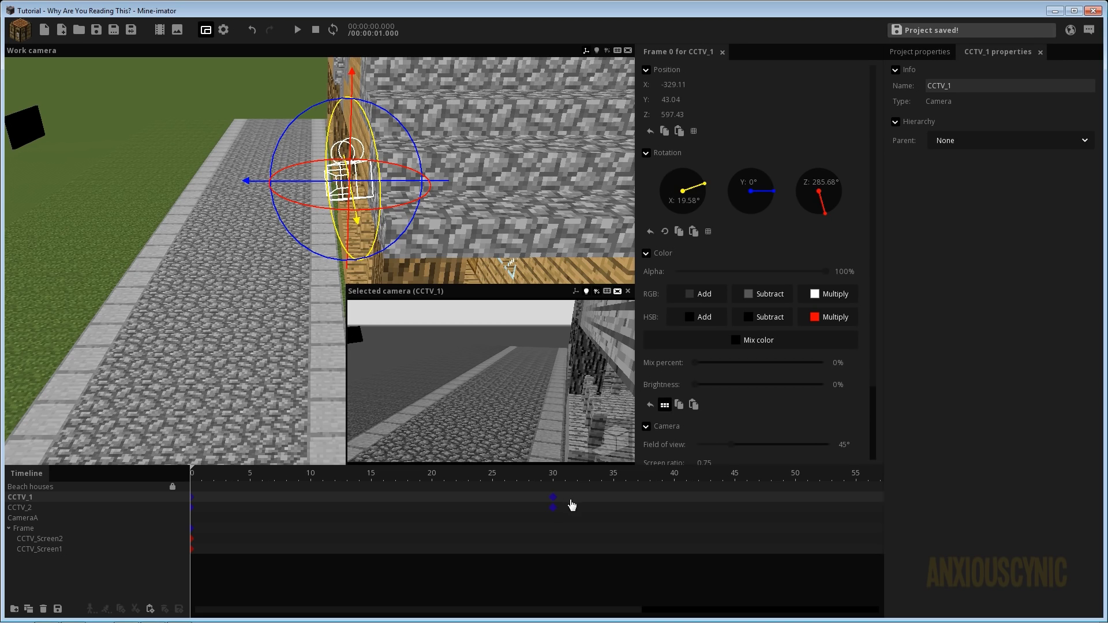
# Copy the frame 0 and frame 30 keyframes of CCTV_1 and CCTV_2 and paste them at frame 60
pyautogui.moveTo(571, 505); pyautogui.dragTo(194, 514)
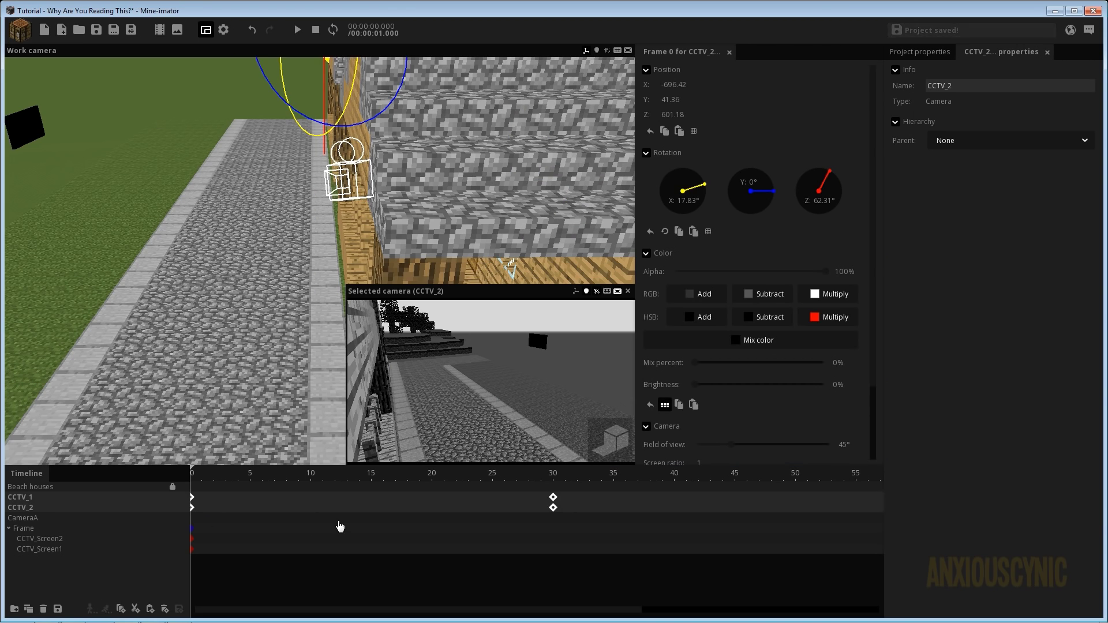
pyautogui.scroll(-3, 514, 492)
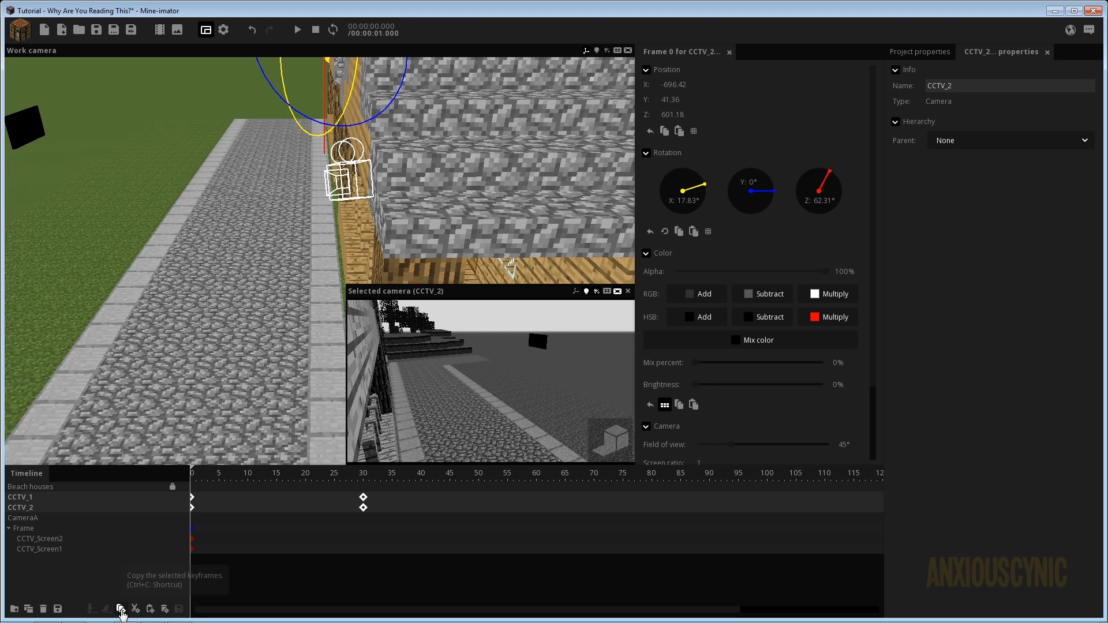
pyautogui.click(121, 612)
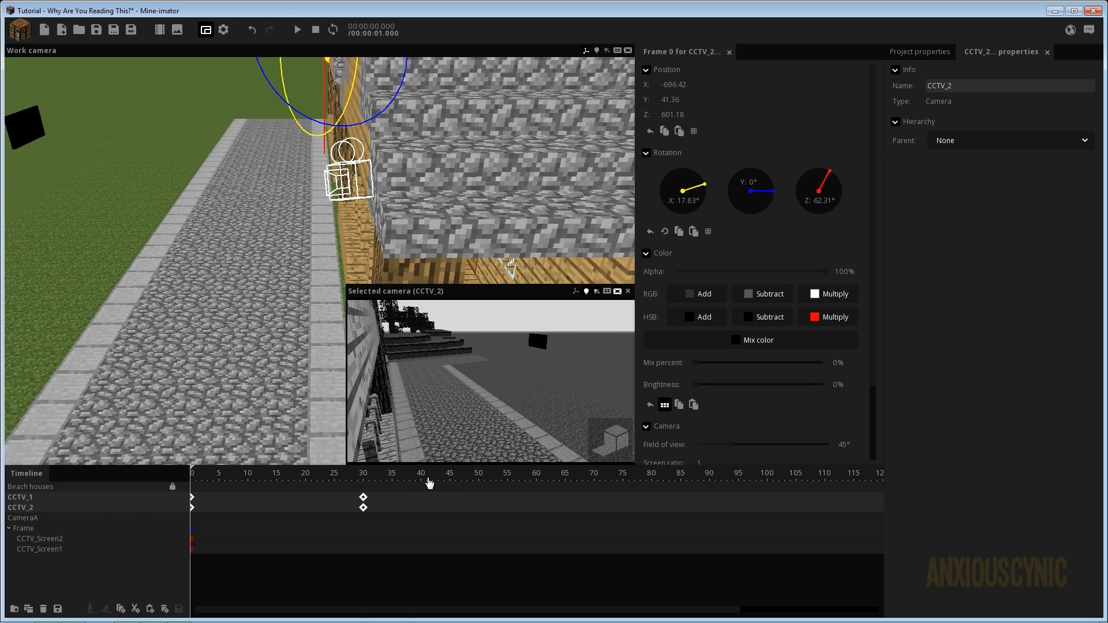
pyautogui.moveTo(395, 487); pyautogui.dragTo(538, 498)
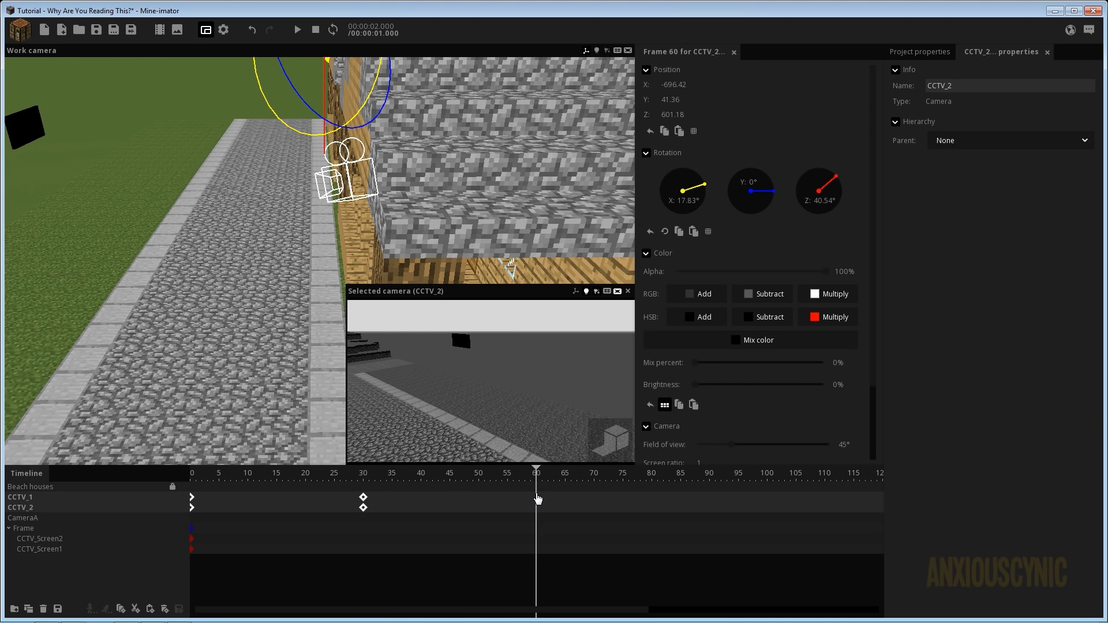
pyautogui.click(150, 608)
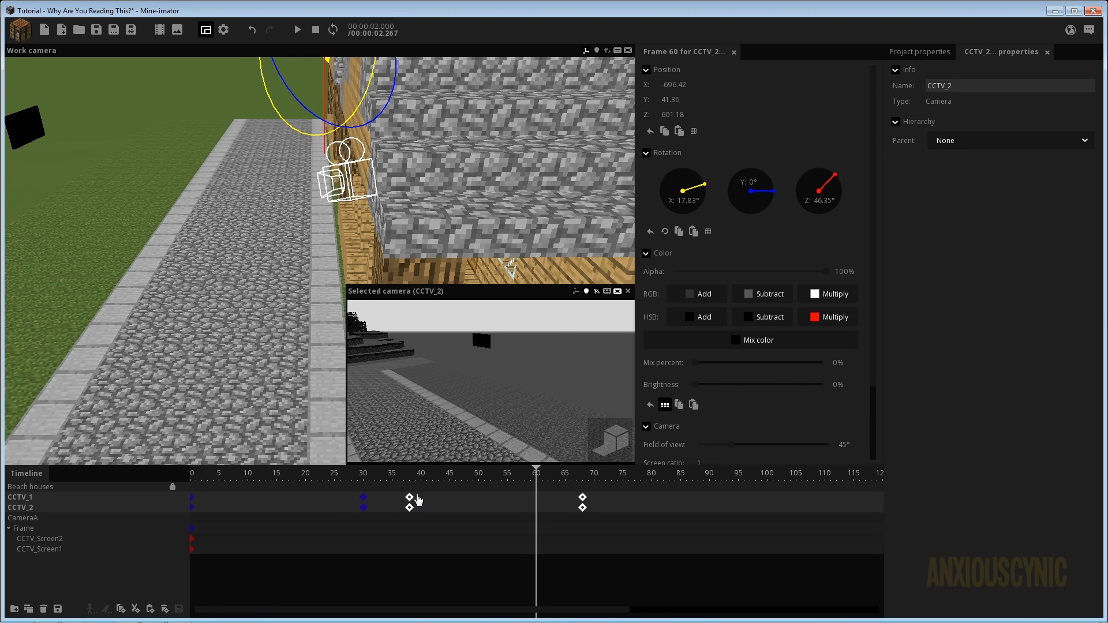
# Move the pasted camera keyframes to frames 60 and 90, and paste another set at frames 120 and 150
pyautogui.moveTo(418, 500); pyautogui.dragTo(528, 502)
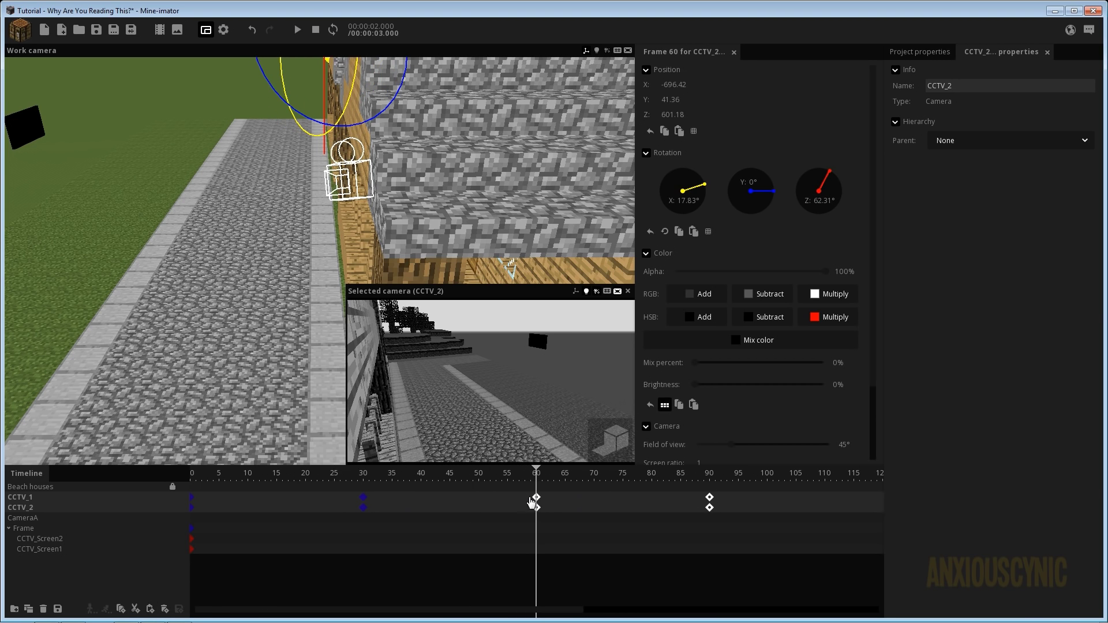
pyautogui.hotkey('ctrl', 'v')
pyautogui.click(790, 497)
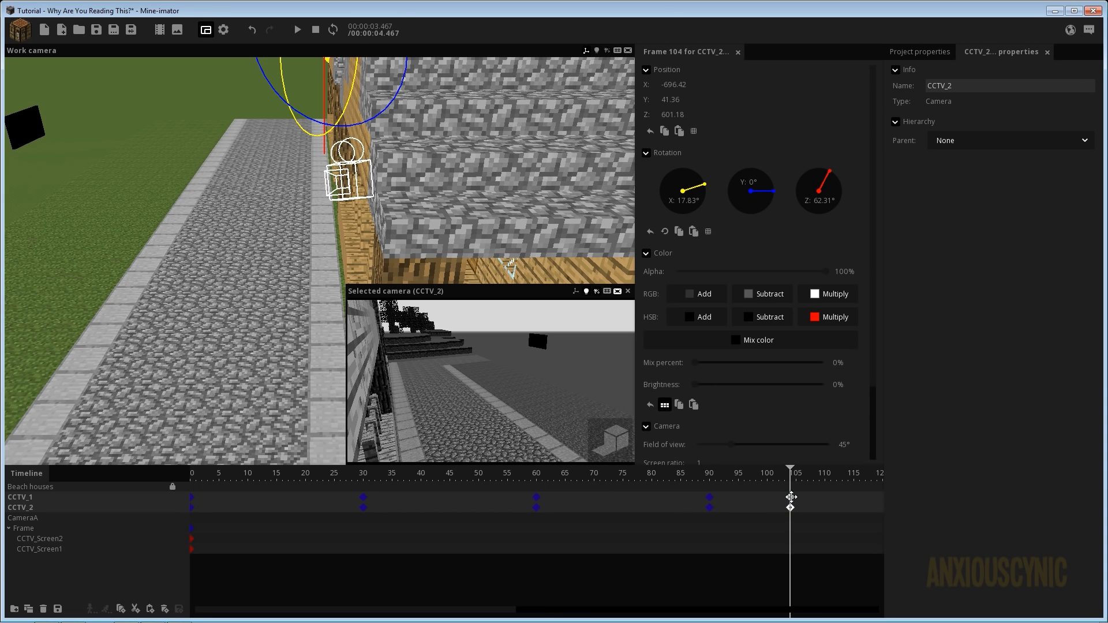
pyautogui.moveTo(790, 497); pyautogui.dragTo(846, 497)
pyautogui.moveTo(890, 497); pyautogui.dragTo(694, 500)
pyautogui.scroll(-1, 554, 493)
pyautogui.scroll(-3, 553, 492)
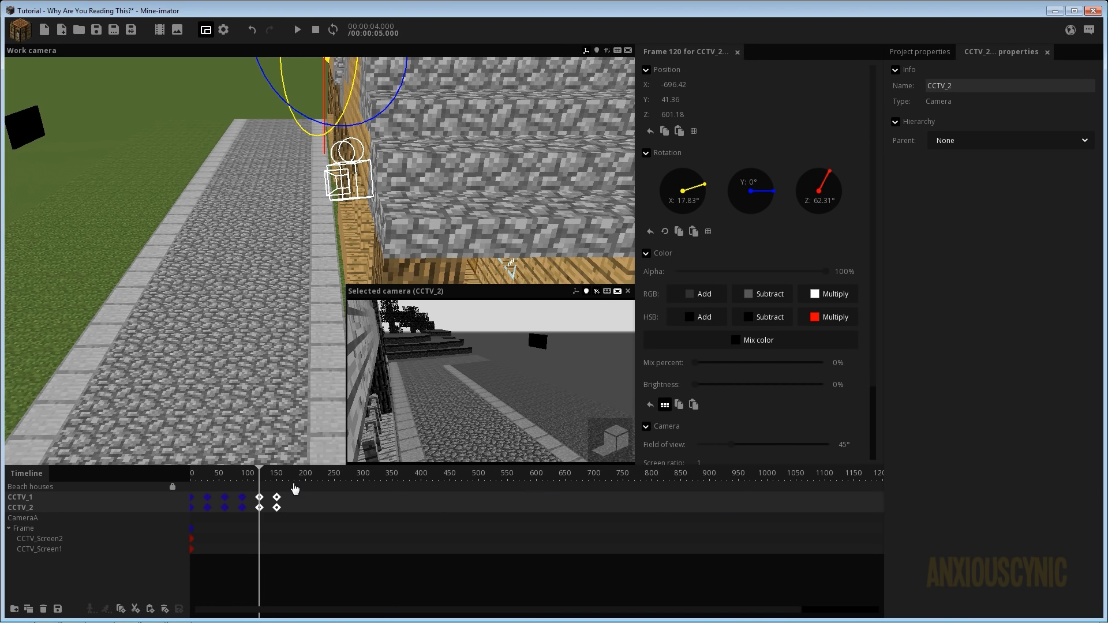
# Play the extended camera pan and save the project
pyautogui.press('space')
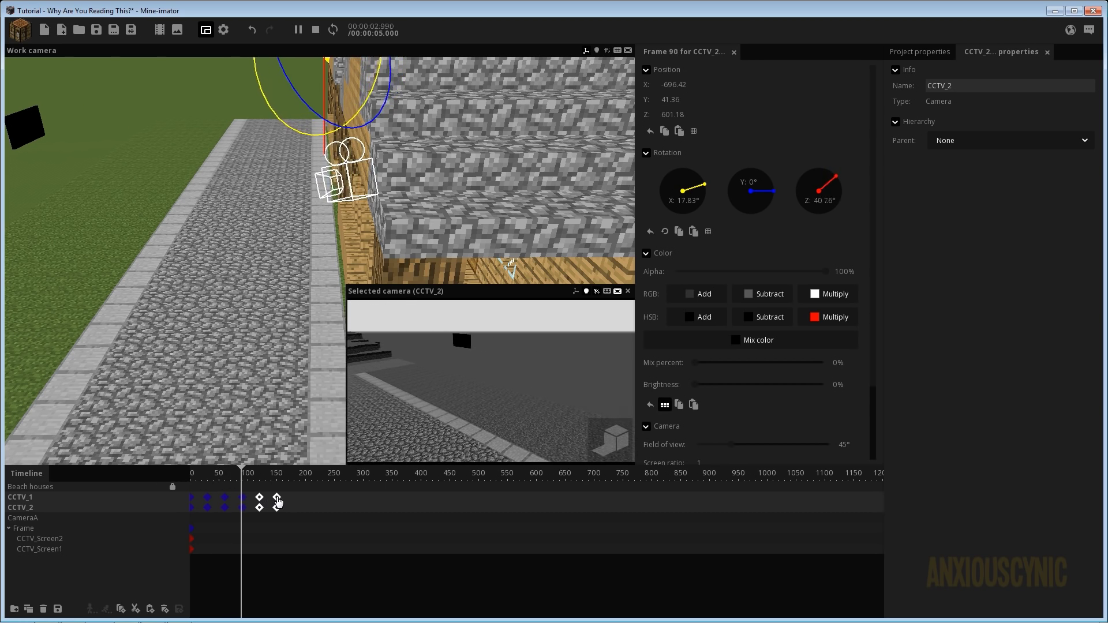
pyautogui.press('space')
pyautogui.hotkey('ctrl', 's')
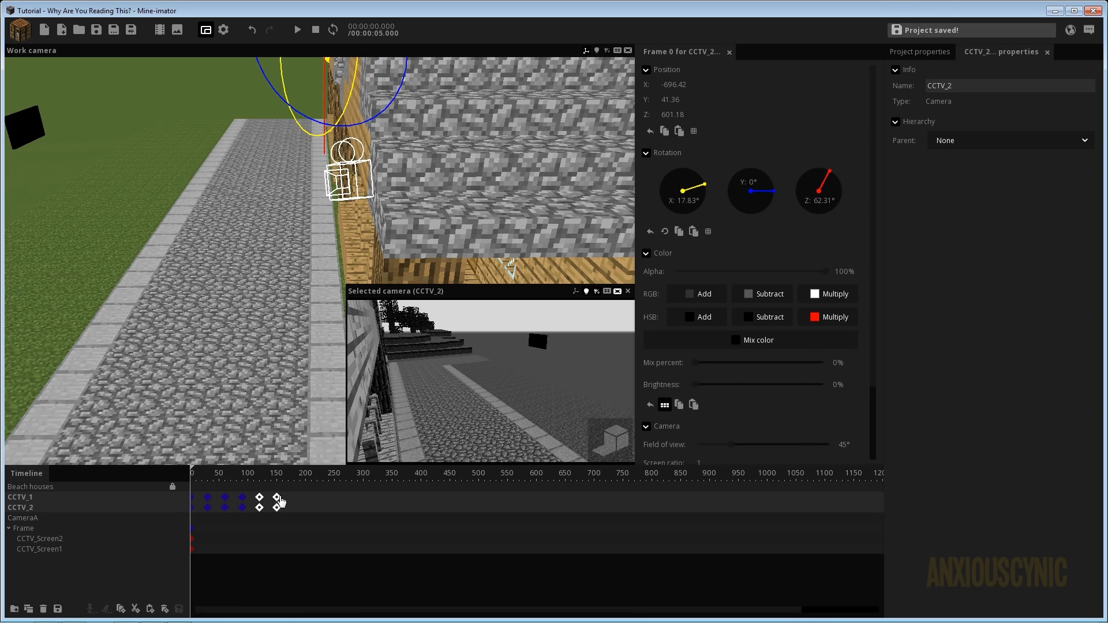
# Select all CCTV_1 and CCTV_2 keyframes, set their transition to Ease in and out (quadratic), and play the animation
pyautogui.moveTo(289, 494); pyautogui.dragTo(181, 517)
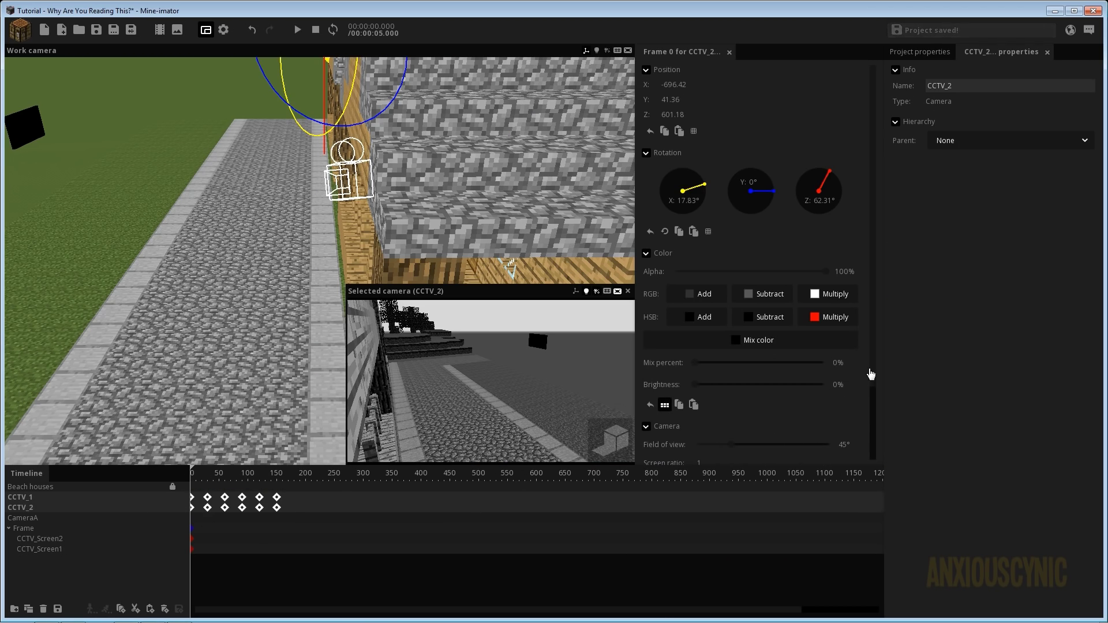
pyautogui.scroll(-3, 871, 374)
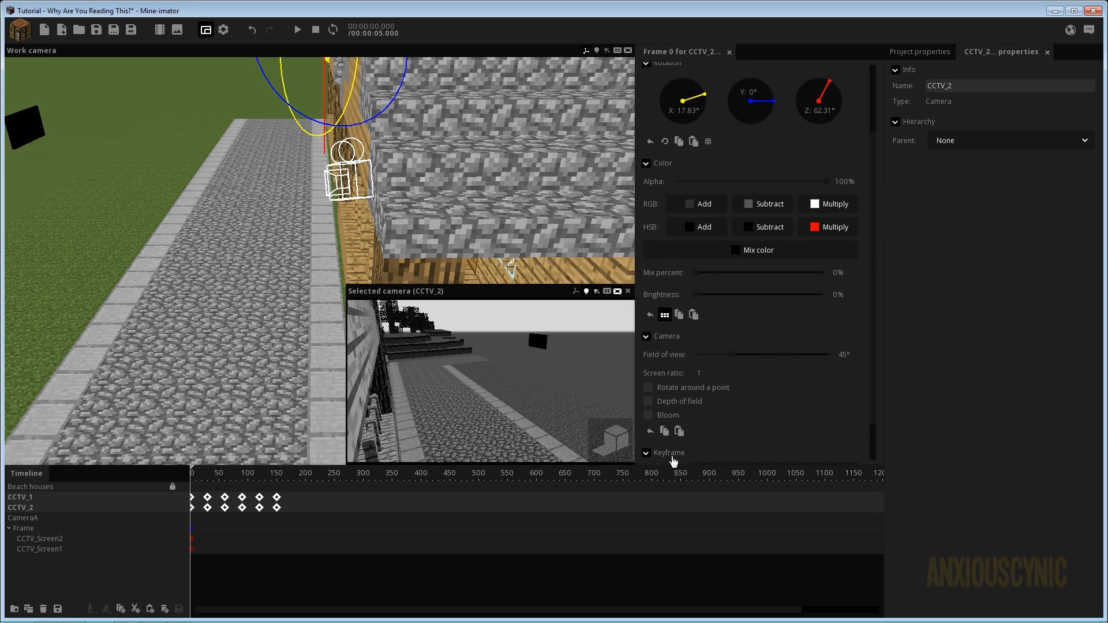
pyautogui.scroll(-2, 858, 410)
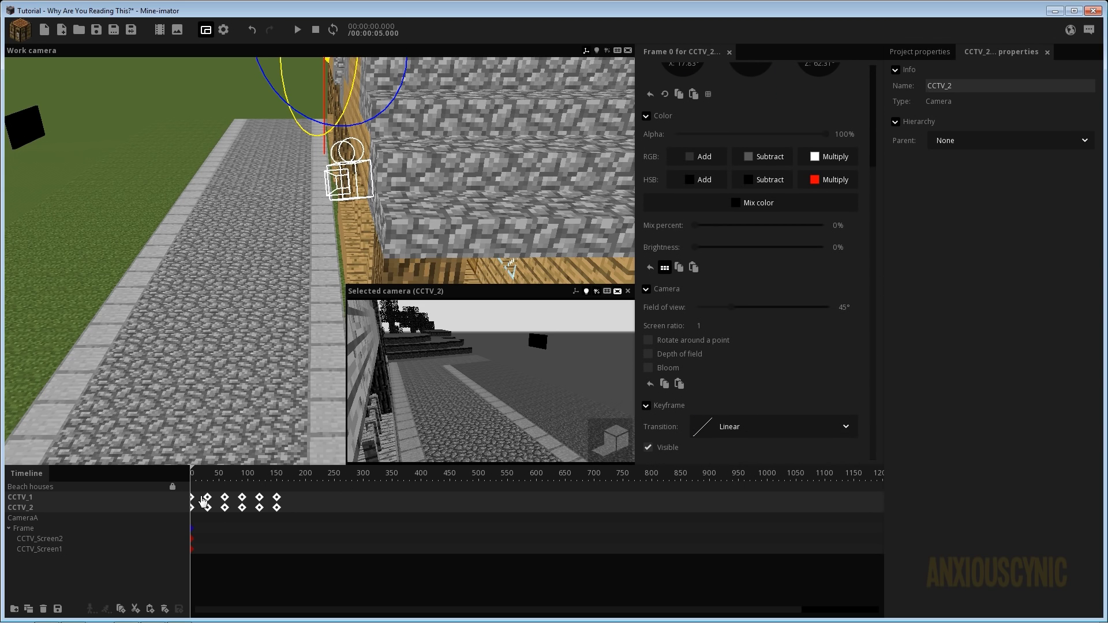
pyautogui.click(795, 435)
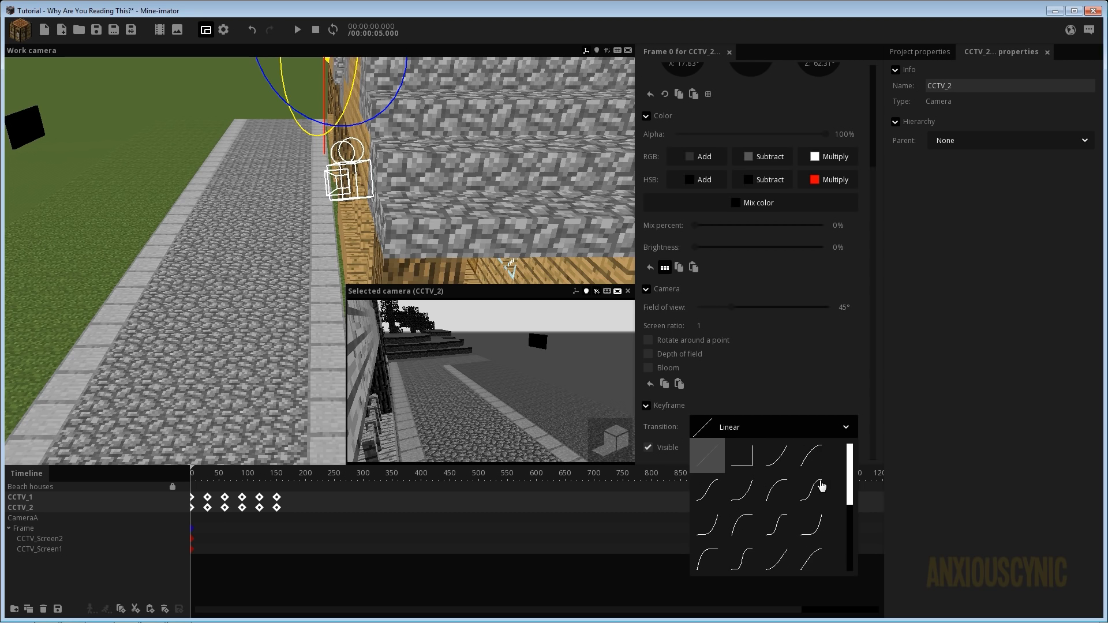
pyautogui.click(711, 498)
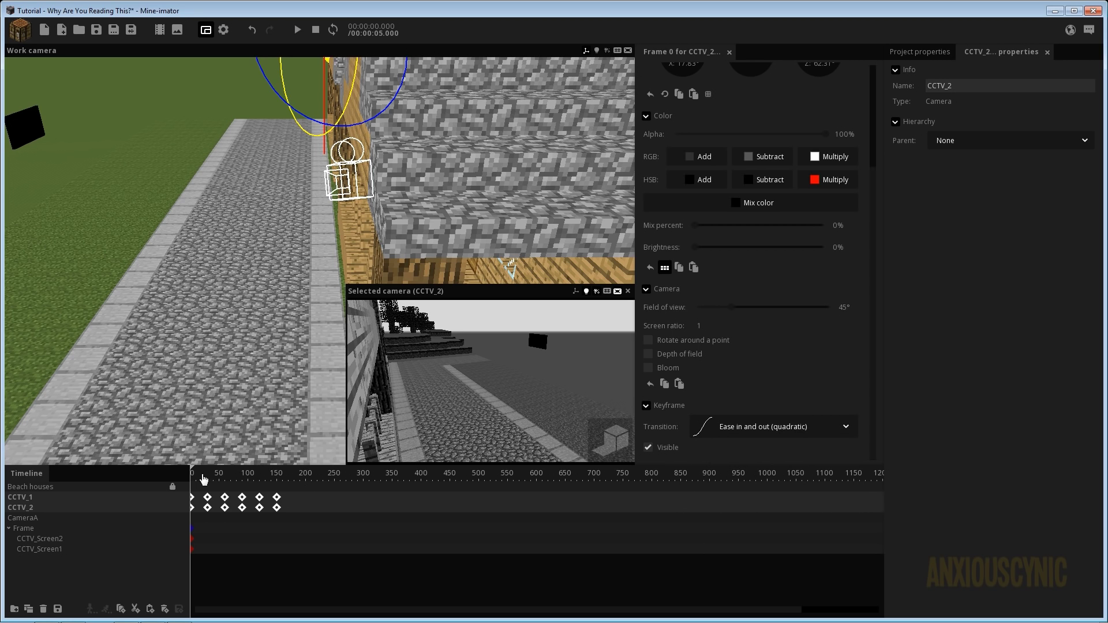
pyautogui.press('space')
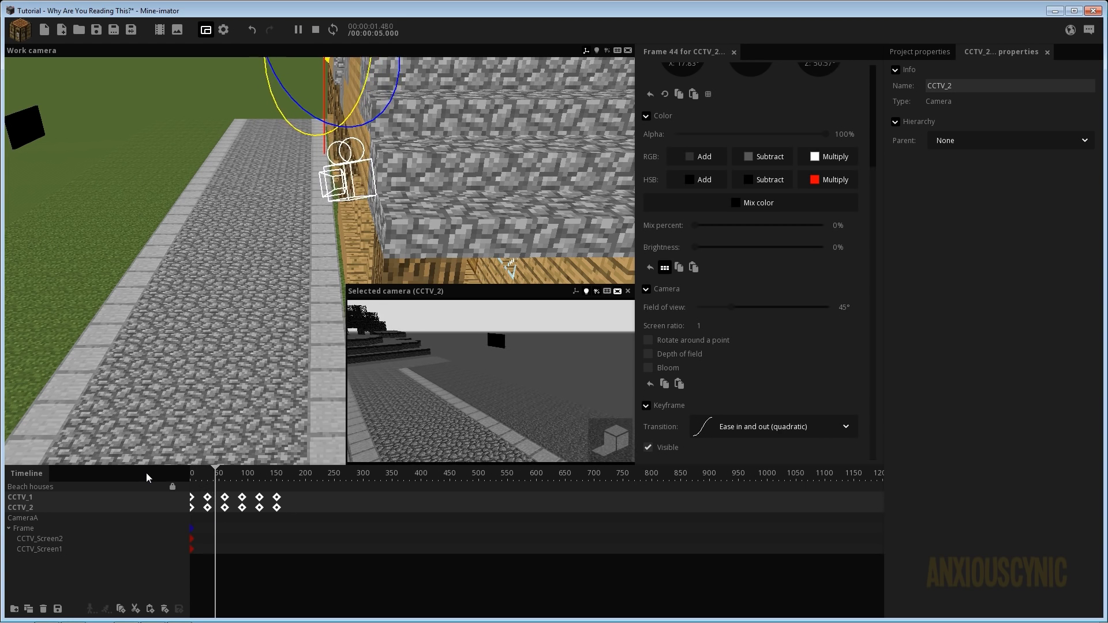
pyautogui.press('space')
# Try the Ease in and out (sine) transition on the selected keyframes and play the animation
pyautogui.click(742, 427)
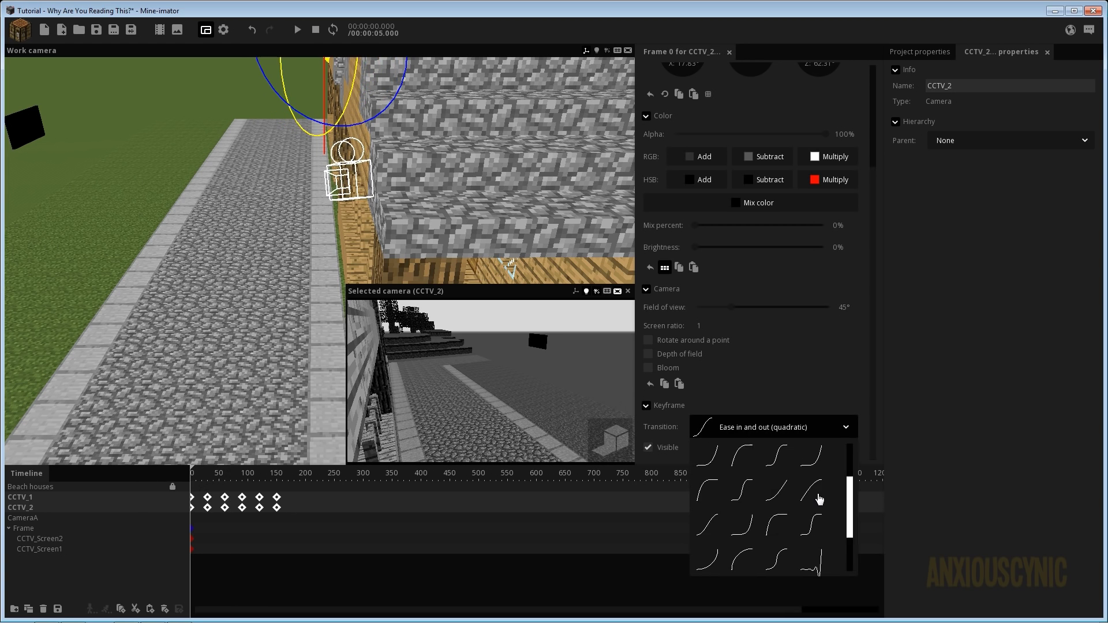
pyautogui.click(706, 525)
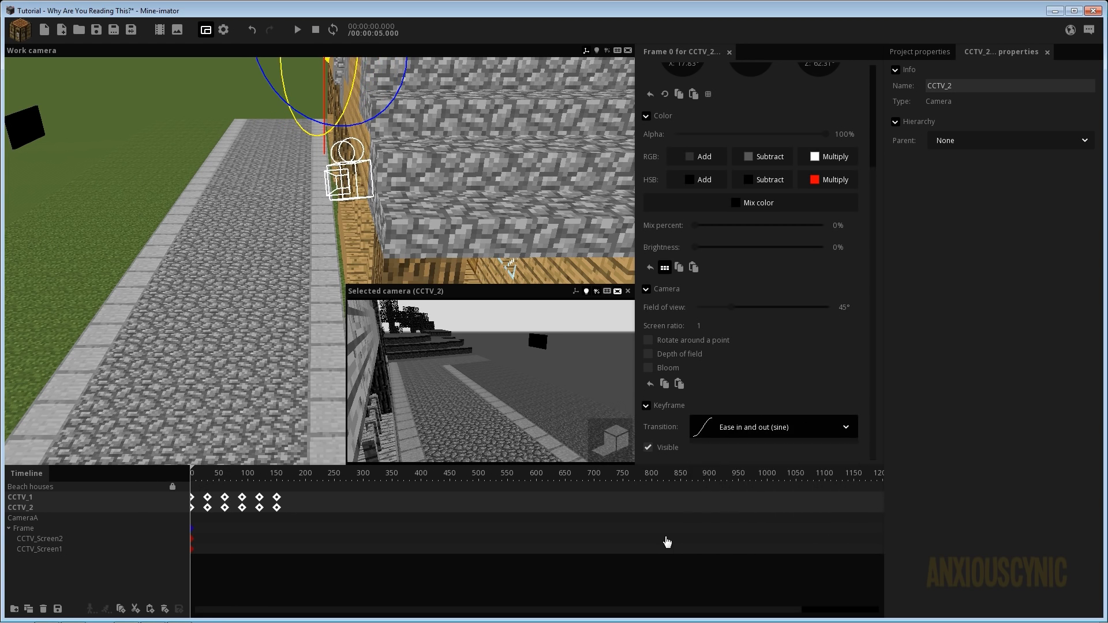
pyautogui.press('space')
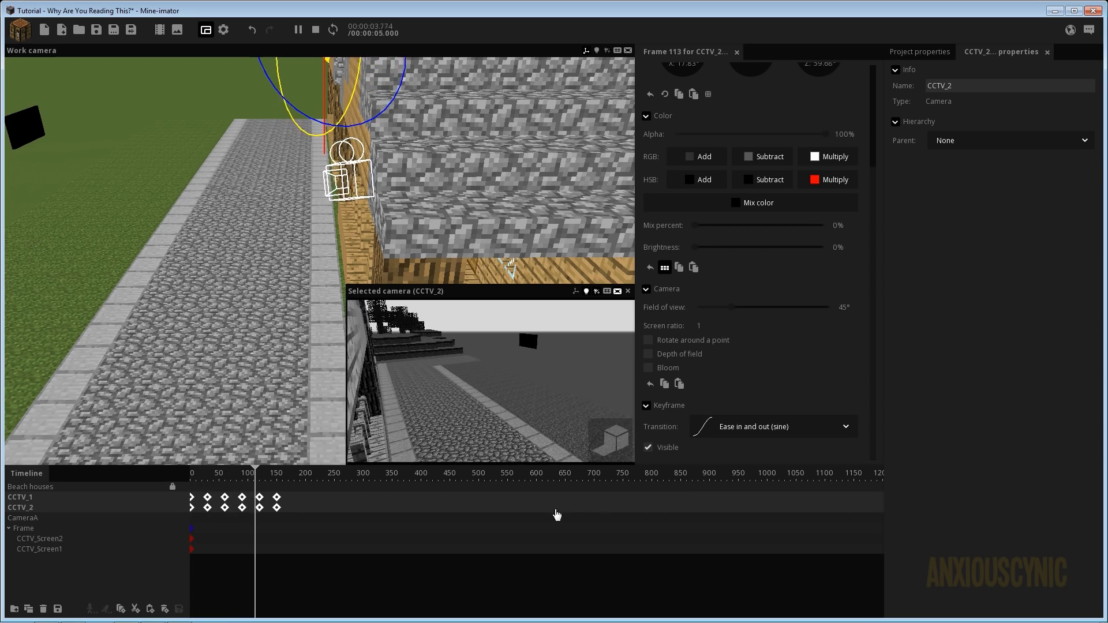
pyautogui.press('space')
# Set the selected keyframes' transition to Ease out (sine) and play the animation
pyautogui.click(753, 427)
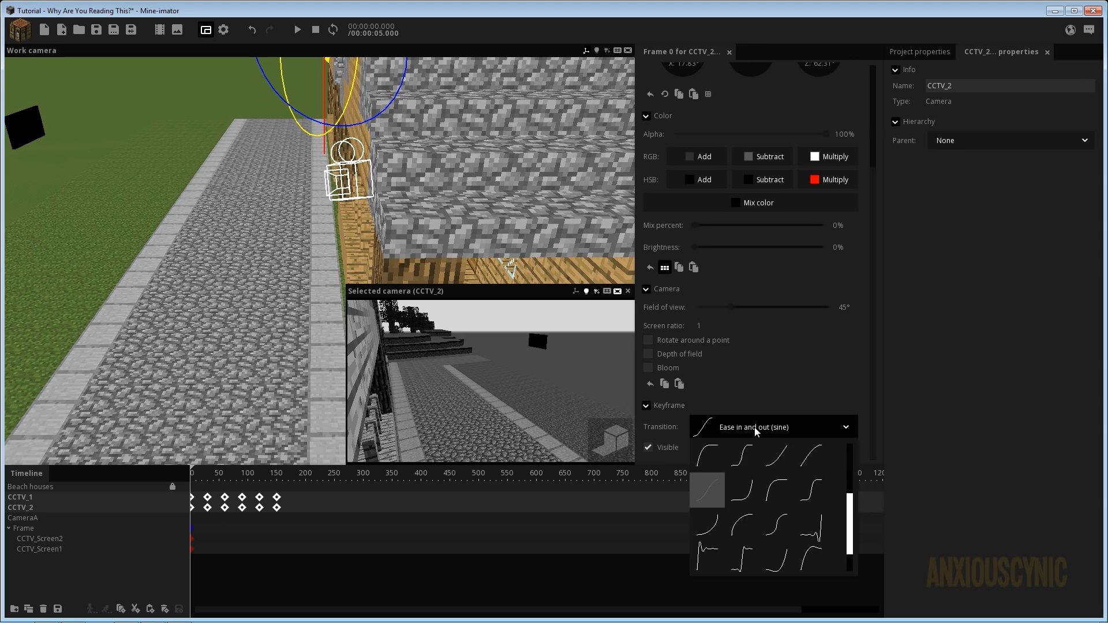
pyautogui.scroll(2, 773, 474)
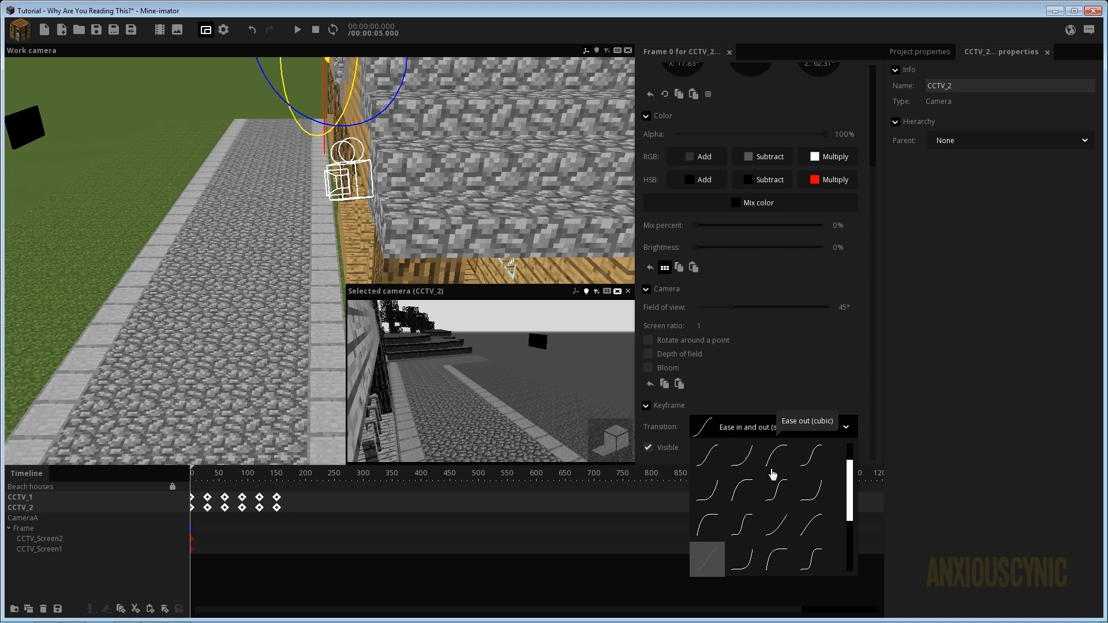
pyautogui.scroll(-1, 773, 476)
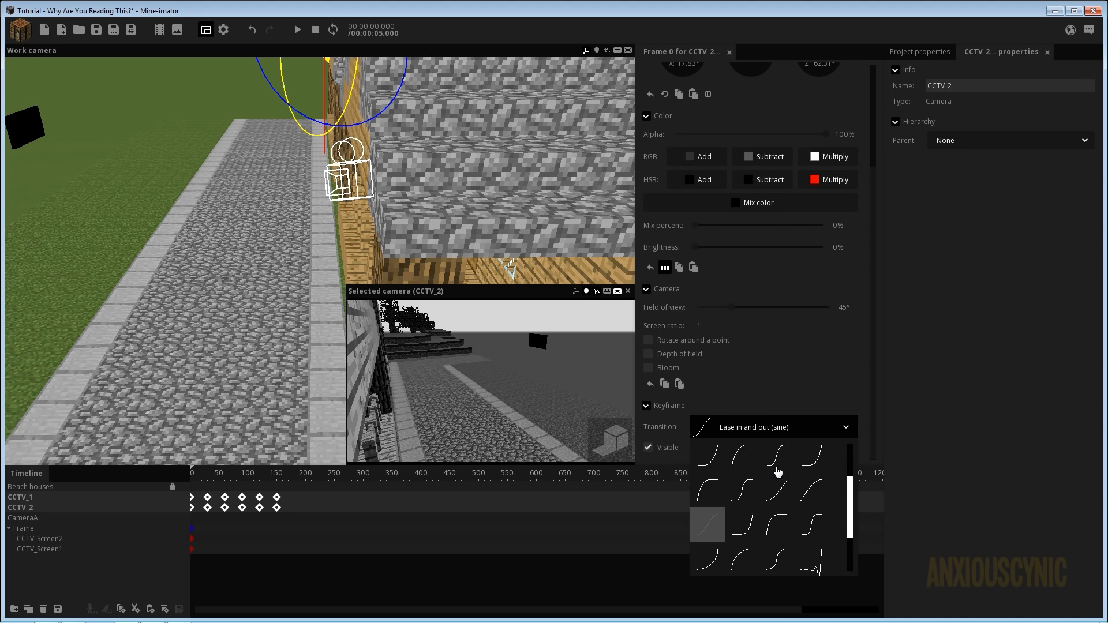
pyautogui.click(817, 489)
pyautogui.press('space')
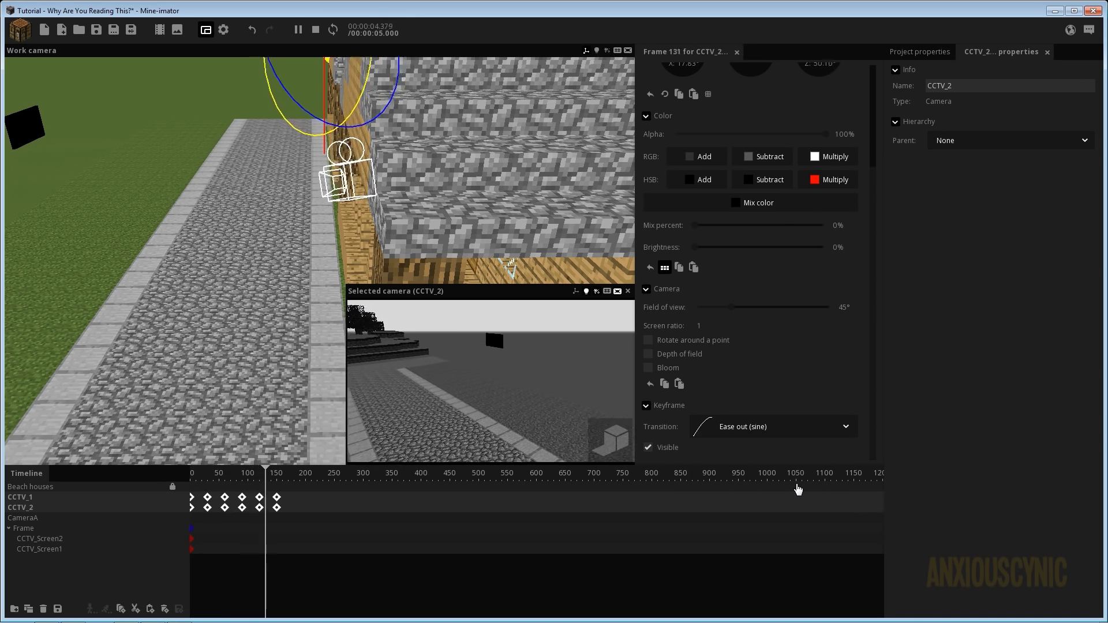
pyautogui.press('space')
# Scrub through the pan, return to frame 0, and save the project before playing it again
pyautogui.moveTo(199, 479); pyautogui.dragTo(238, 480)
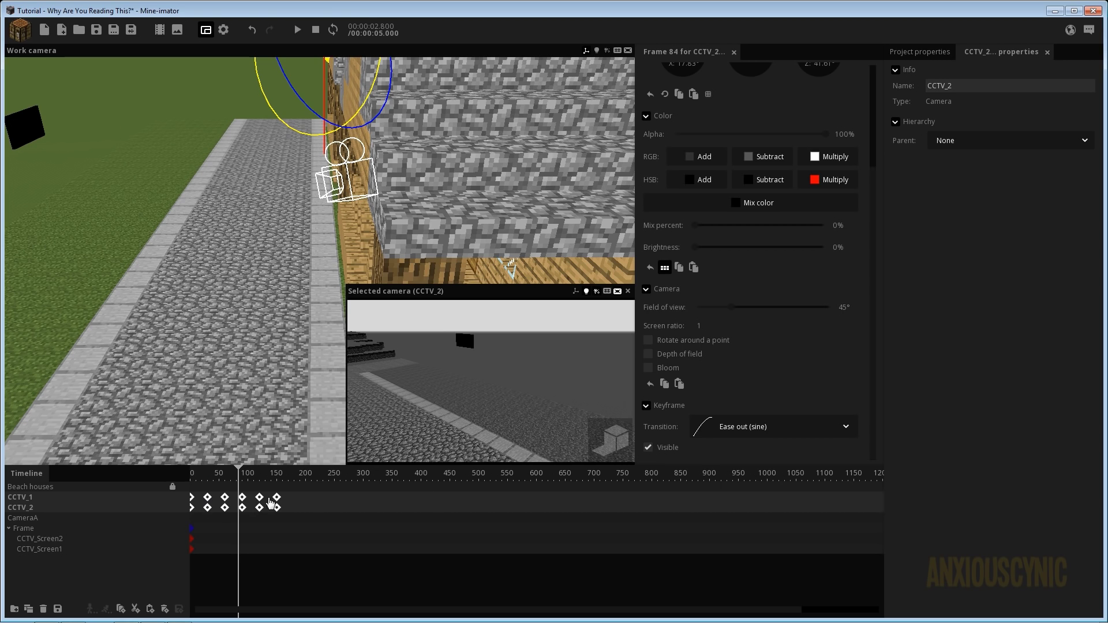
pyautogui.click(780, 435)
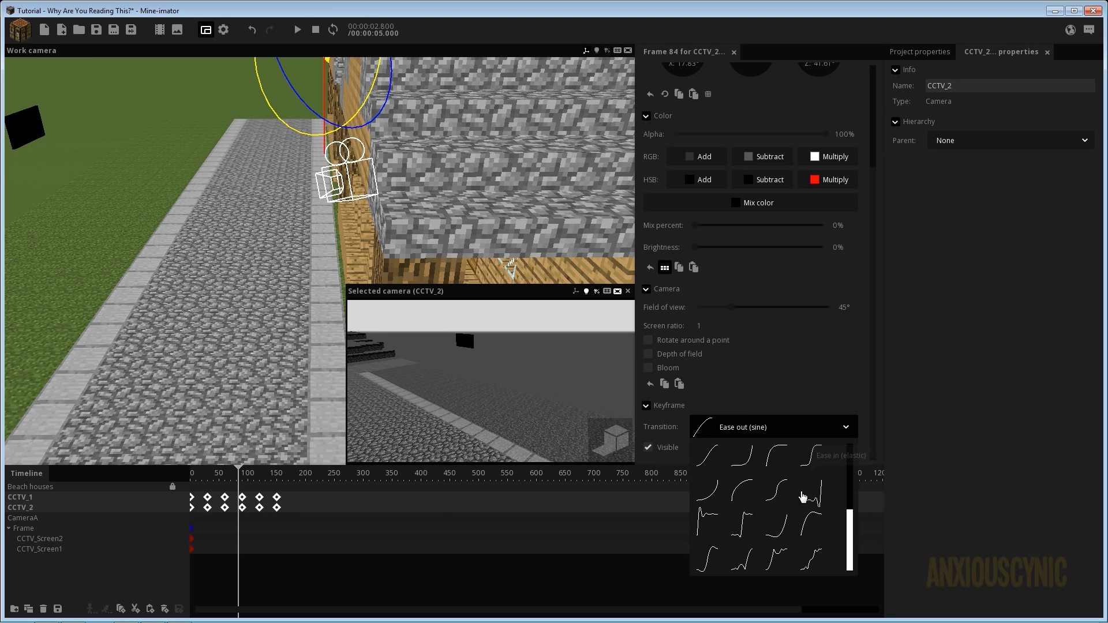
pyautogui.moveTo(258, 476); pyautogui.dragTo(162, 479)
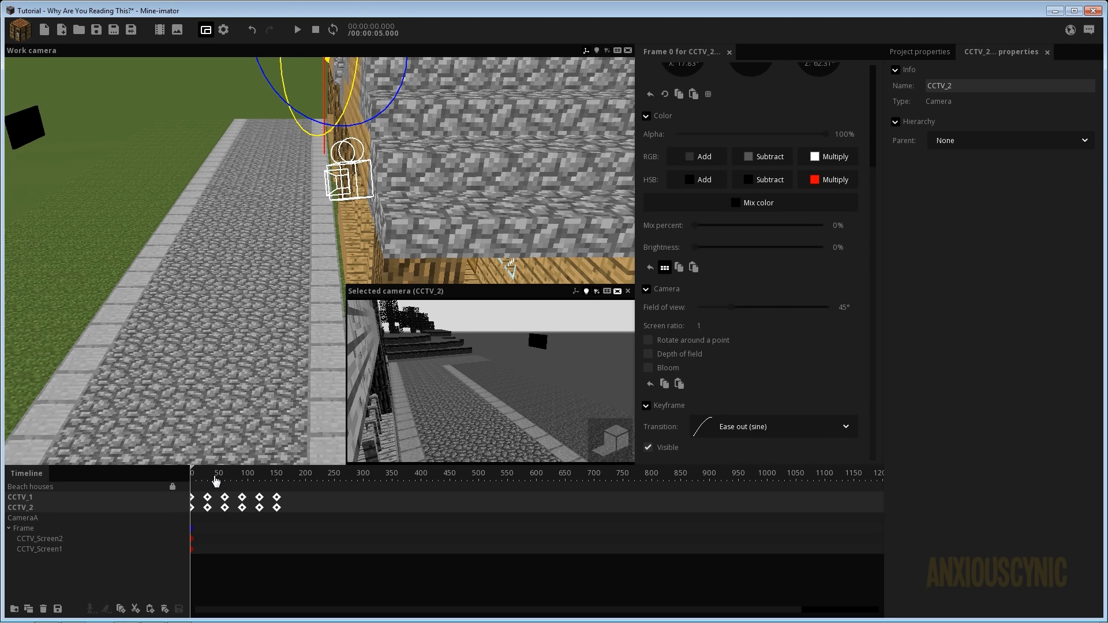
pyautogui.hotkey('ctrl', 's')
pyautogui.press('space')
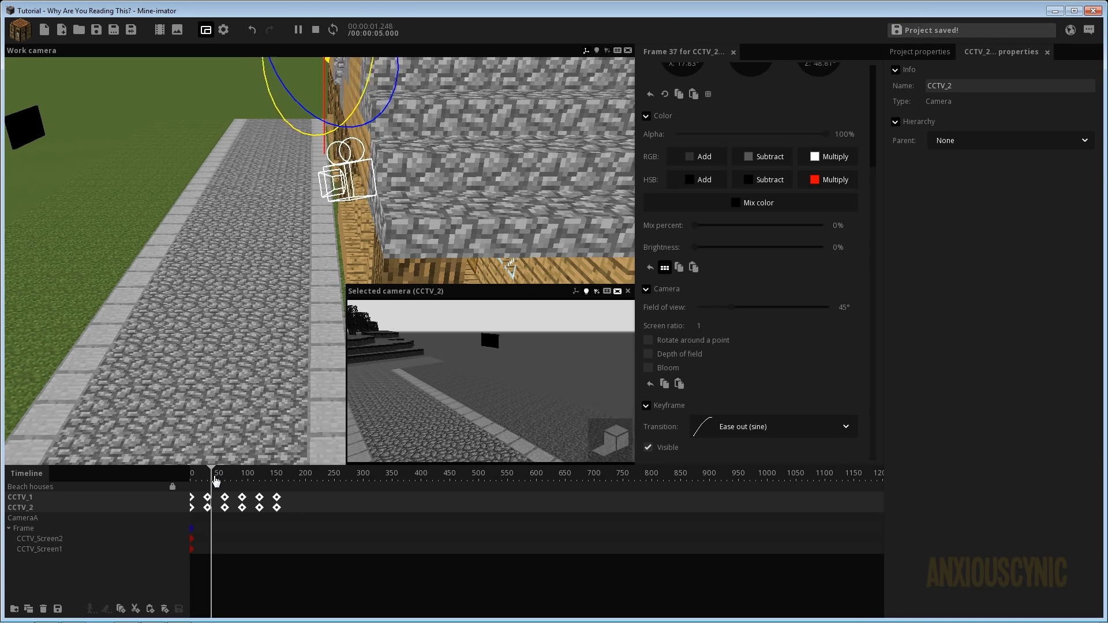
pyautogui.press('space')
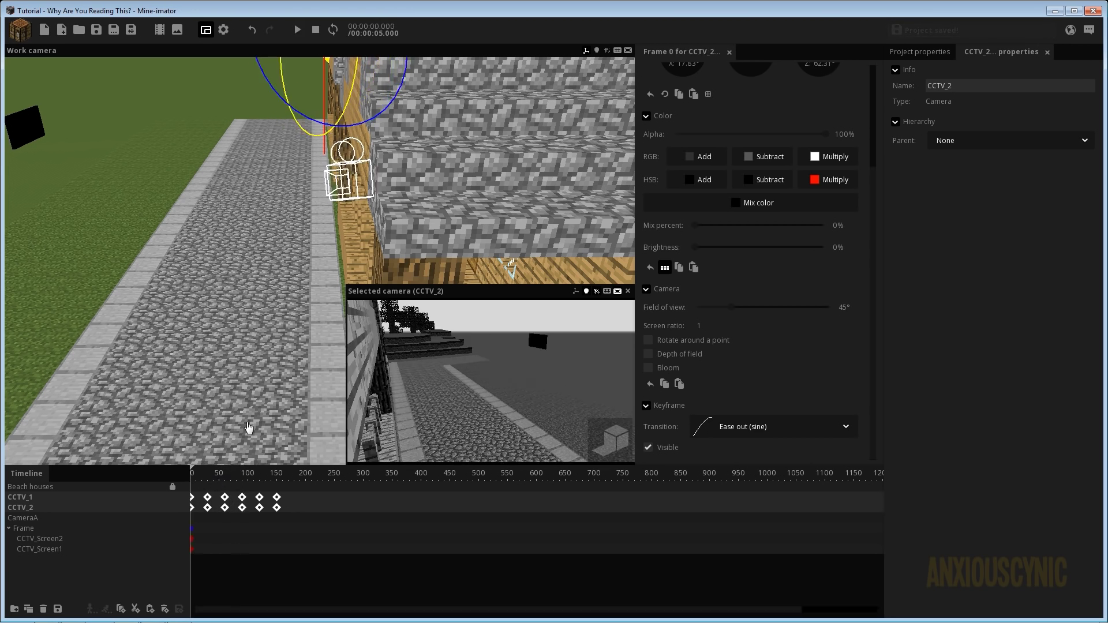
# Close the secondary camera view, preview both moving feeds on the CCTV monitor, and save the project
pyautogui.moveTo(217, 282); pyautogui.dragTo(339, 256, button='right')
pyautogui.press('w')
pyautogui.press('w')
pyautogui.press('d')
pyautogui.press('w')
pyautogui.press('a')
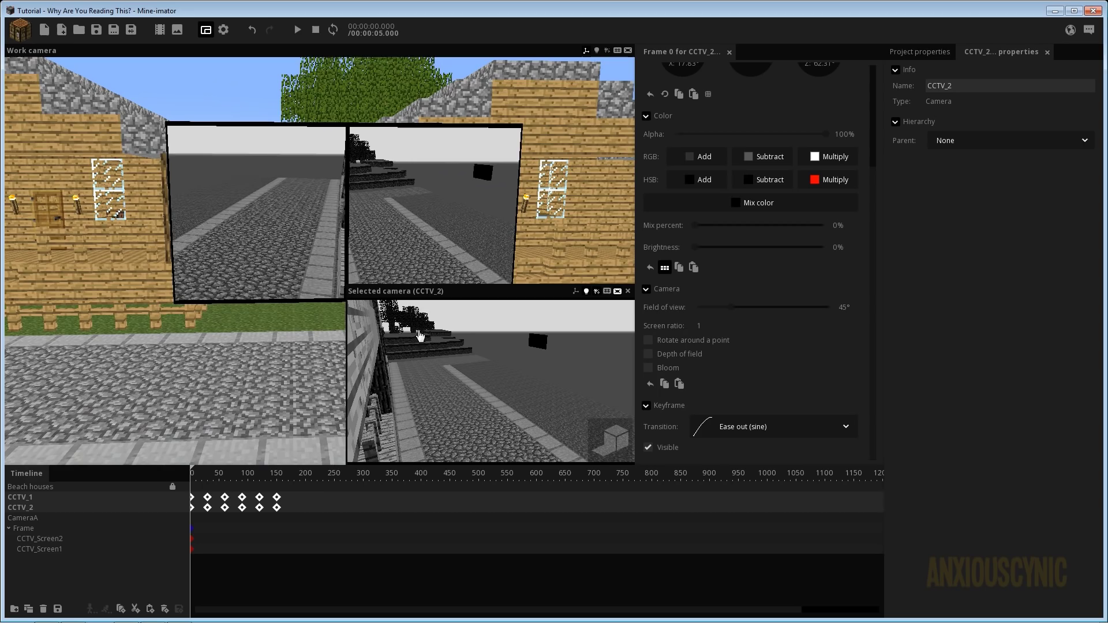
pyautogui.click(627, 292)
pyautogui.press('space')
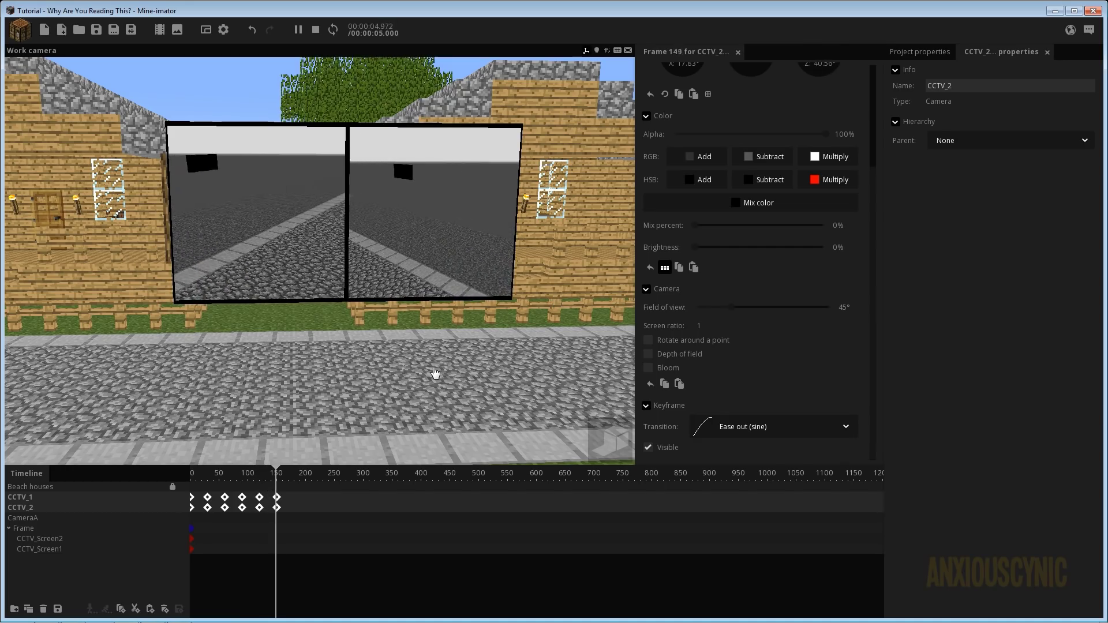
pyautogui.moveTo(473, 272); pyautogui.dragTo(441, 290, button='right')
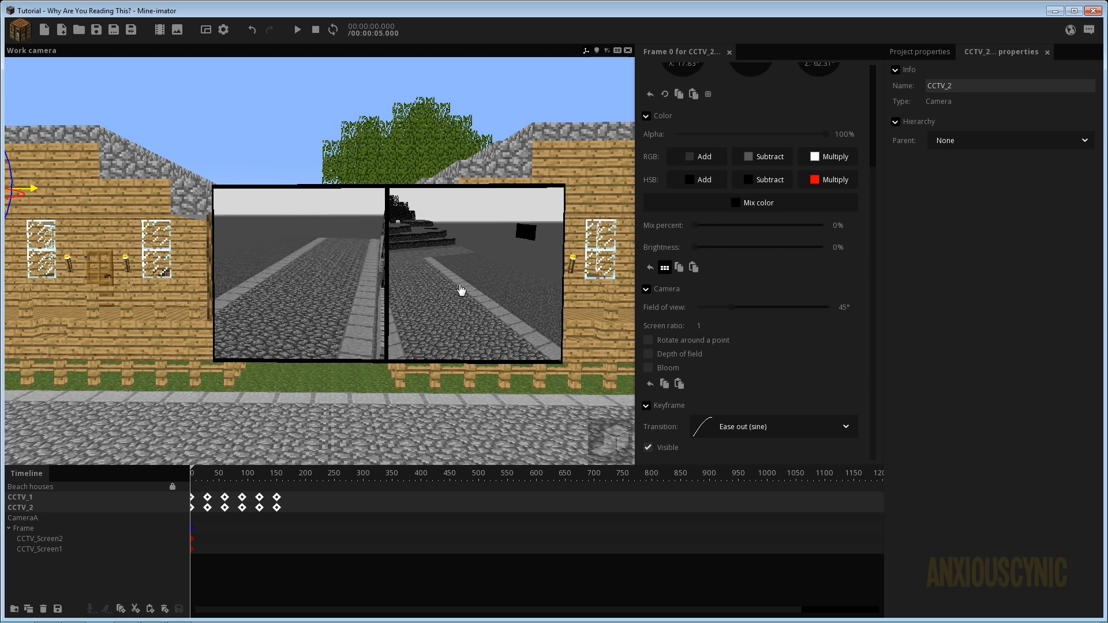
pyautogui.click(96, 36)
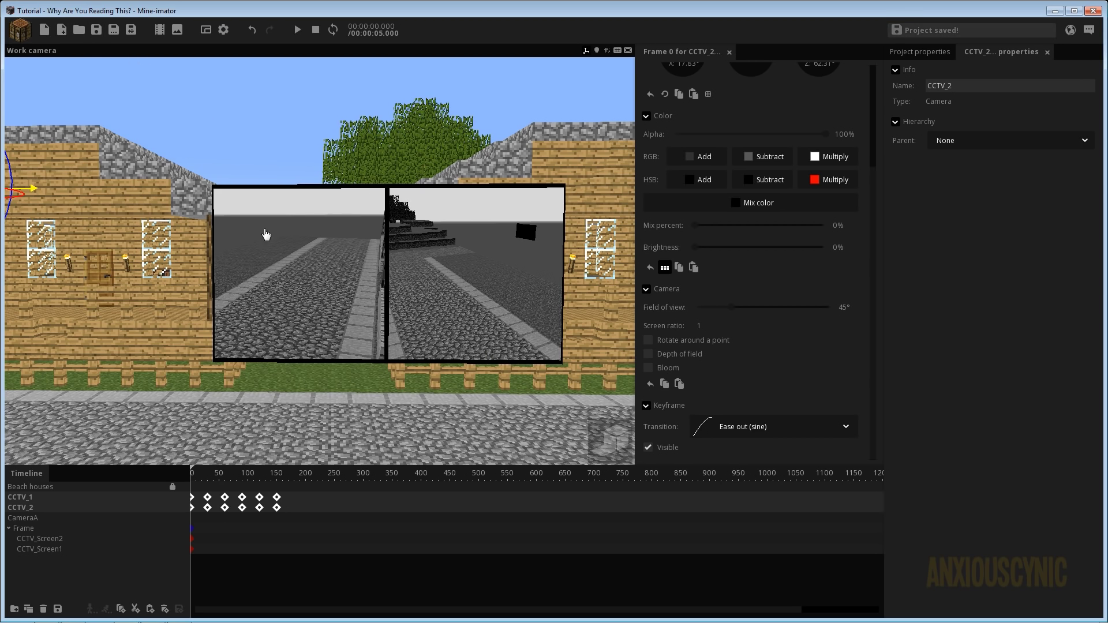
# Add a text object to the scene near the beach houses
pyautogui.moveTo(430, 274)
pyautogui.mouseDown(button='right')
pyautogui.moveTo(358, 270)
pyautogui.moveTo(443, 281)
pyautogui.mouseUp(button='right')
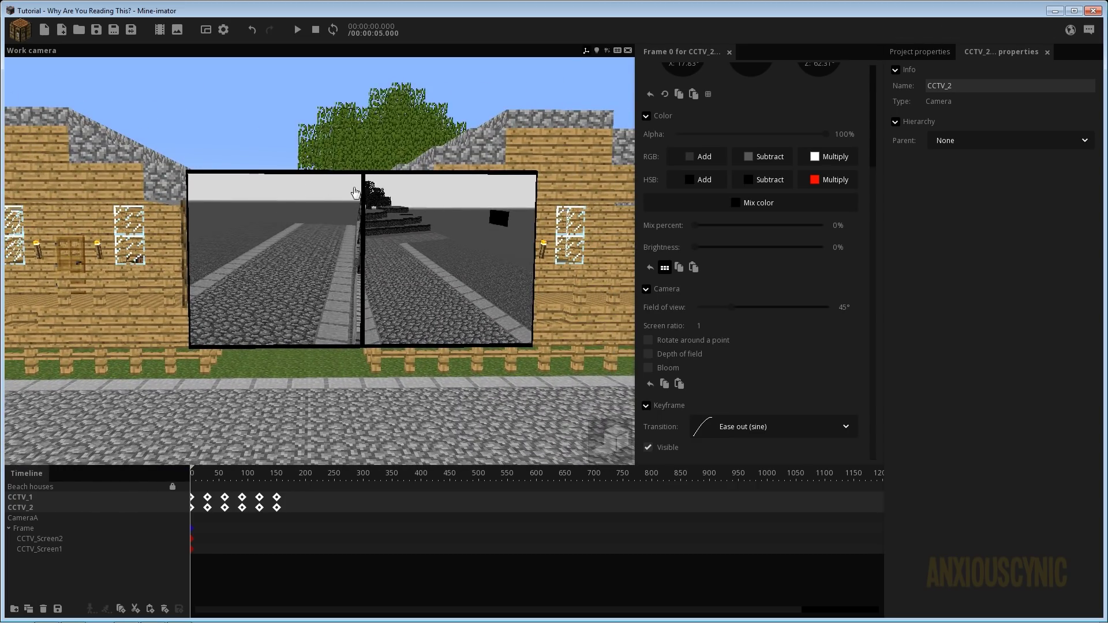
pyautogui.moveTo(447, 285); pyautogui.dragTo(397, 285, button='right')
pyautogui.moveTo(299, 243); pyautogui.dragTo(415, 271)
pyautogui.scroll(1, 280, 255)
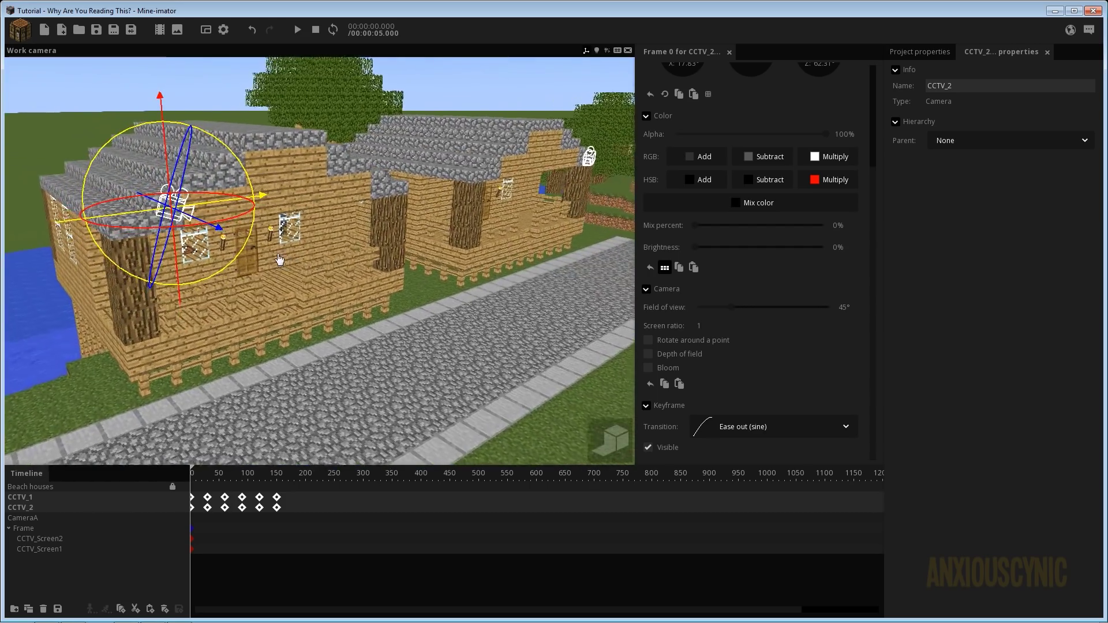
pyautogui.click(21, 37)
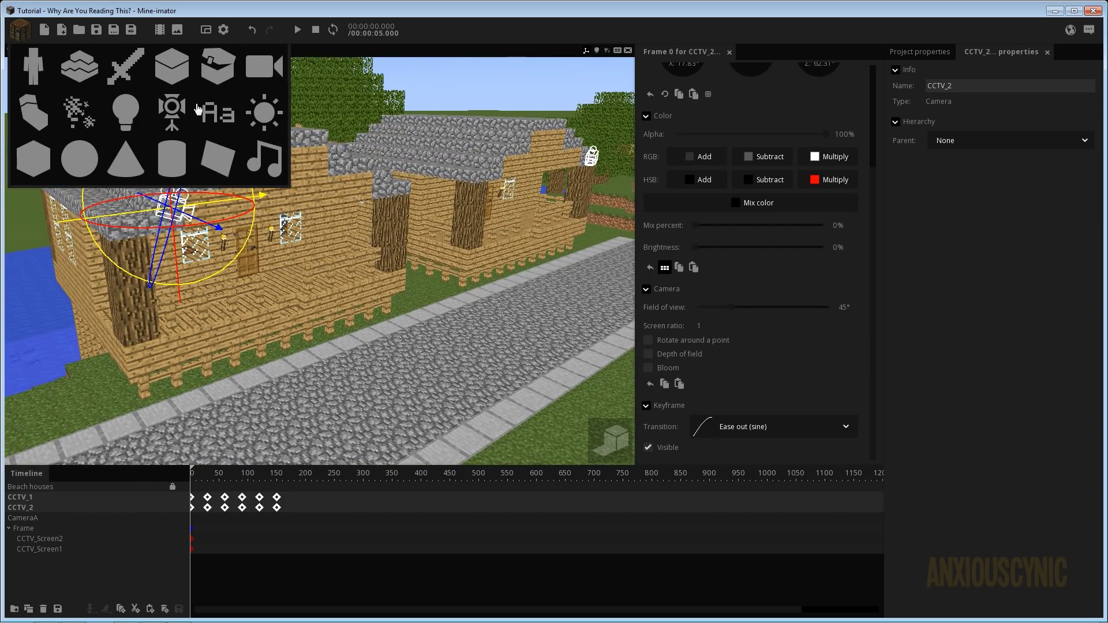
pyautogui.click(216, 112)
pyautogui.click(396, 214)
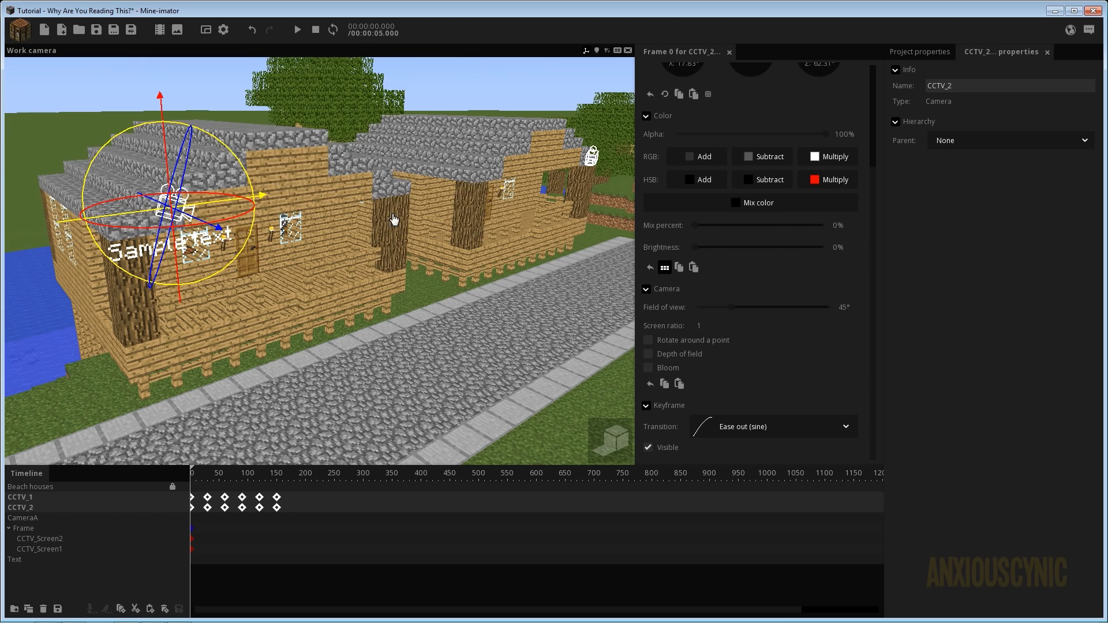
# Change the new text object's content to "Camera 1" and parent it to CCTV_1
pyautogui.click(49, 559)
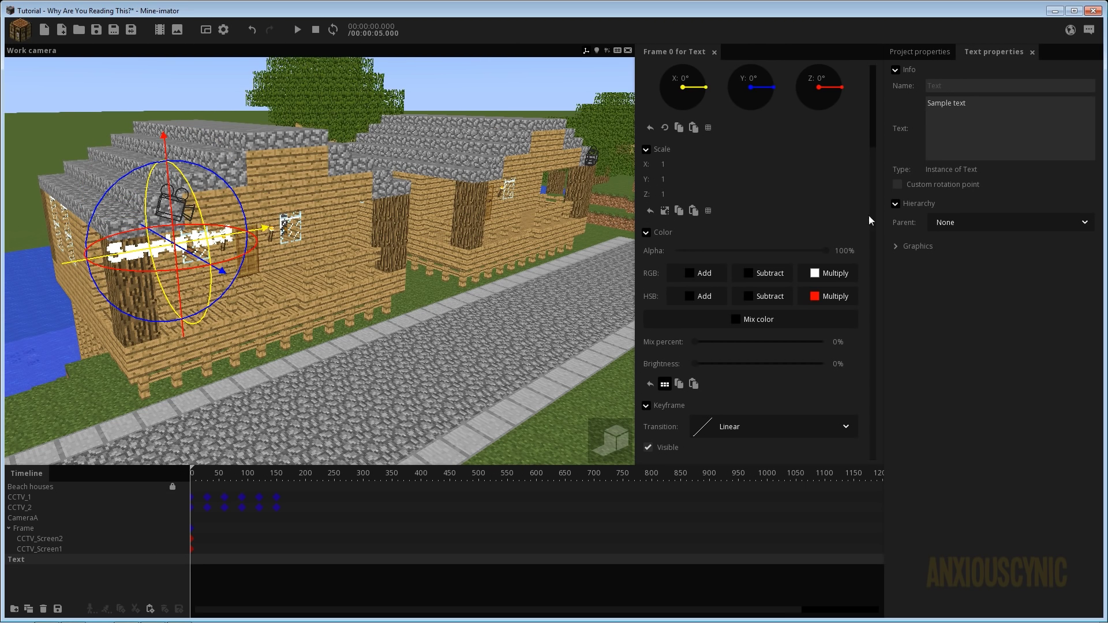
pyautogui.click(985, 122)
pyautogui.write('C')
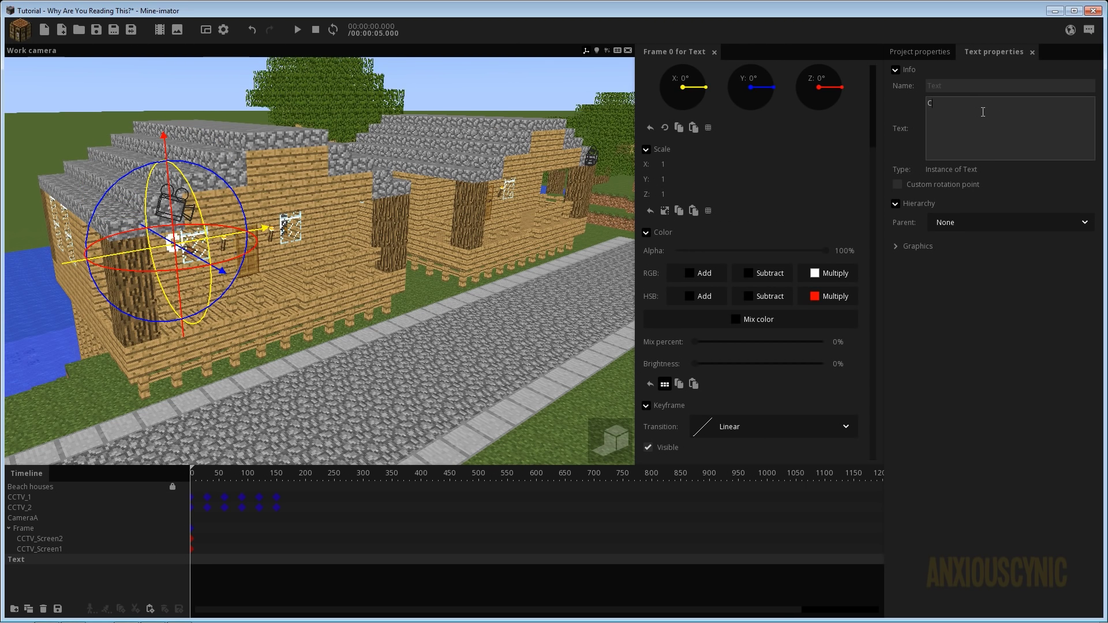
pyautogui.write('amera 1')
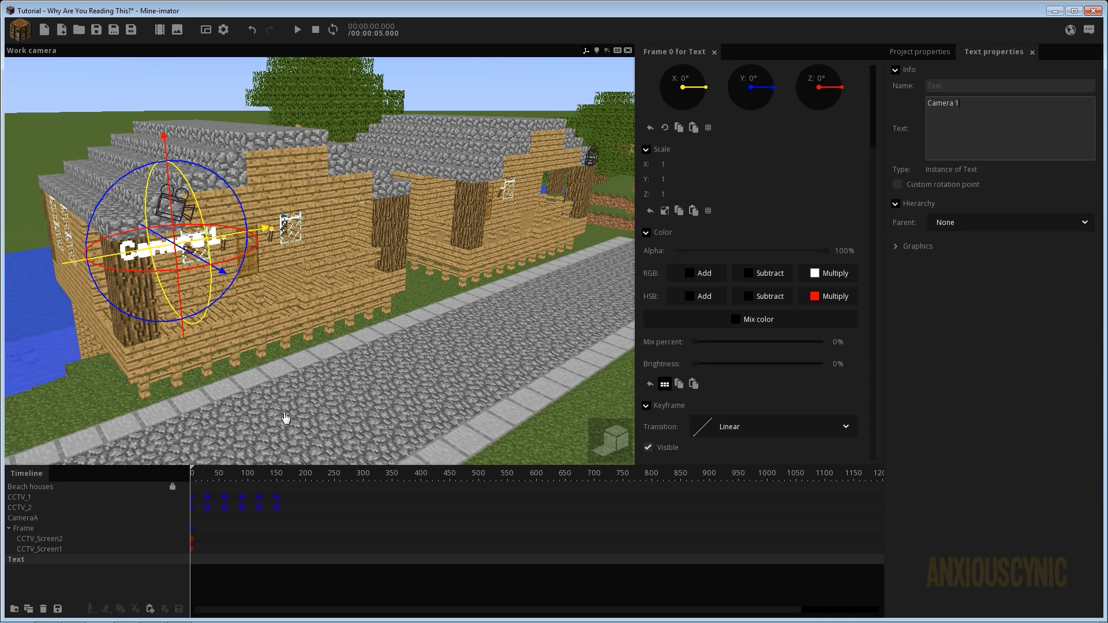
pyautogui.moveTo(22, 561); pyautogui.dragTo(42, 499)
pyautogui.click(9, 497)
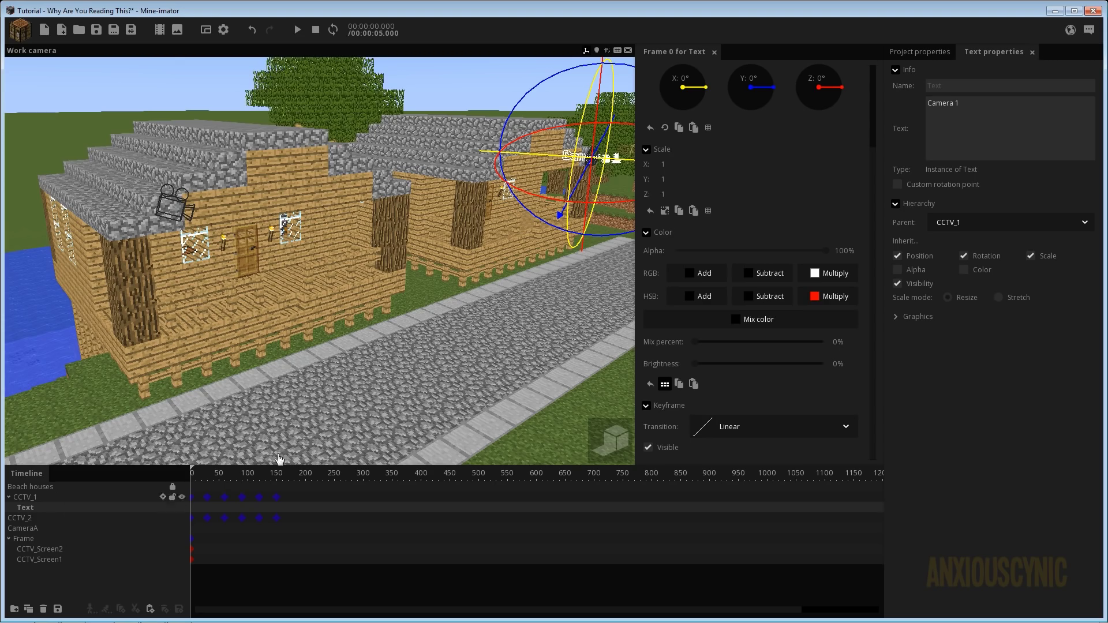
# Show the secondary camera view and select the Camera 1 text under CCTV_1 at frame 9
pyautogui.moveTo(385, 321); pyautogui.dragTo(243, 103, button='right')
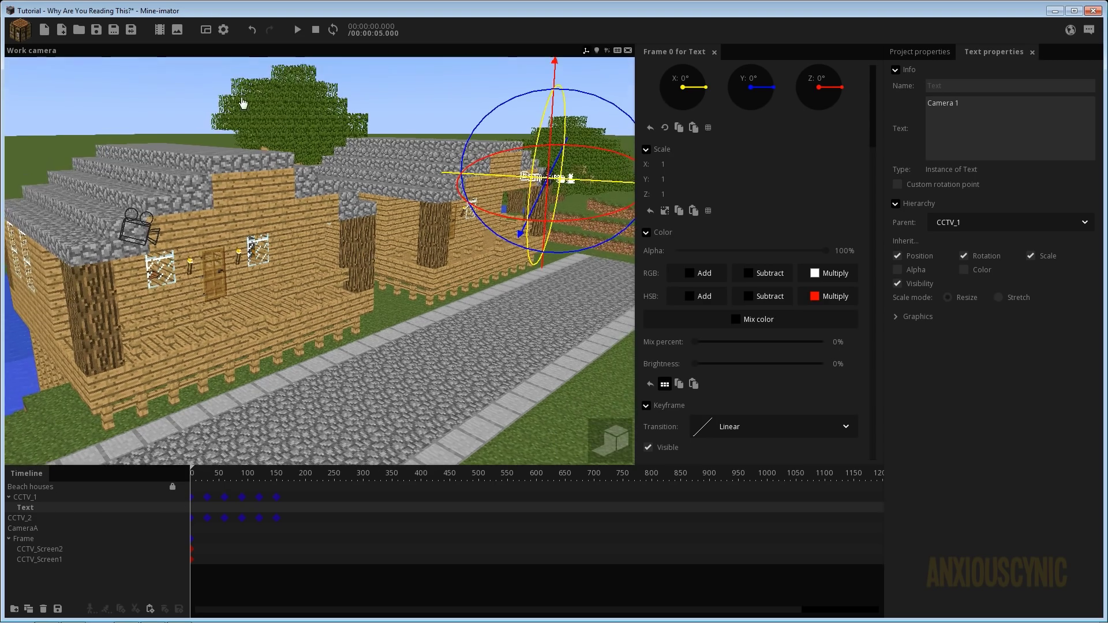
pyautogui.click(205, 29)
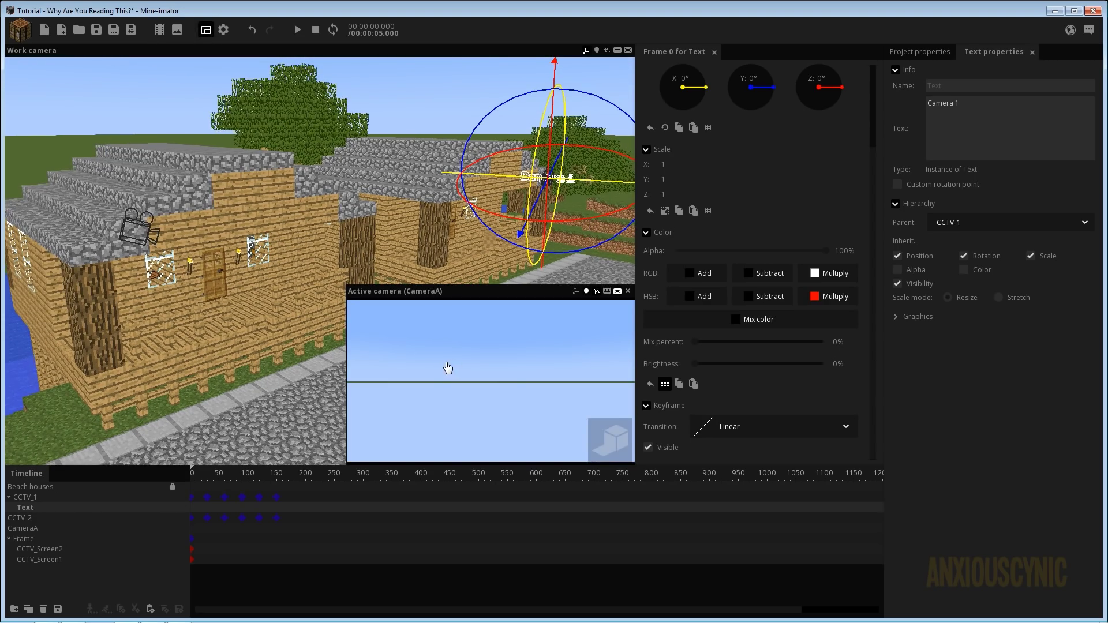
pyautogui.click(193, 499)
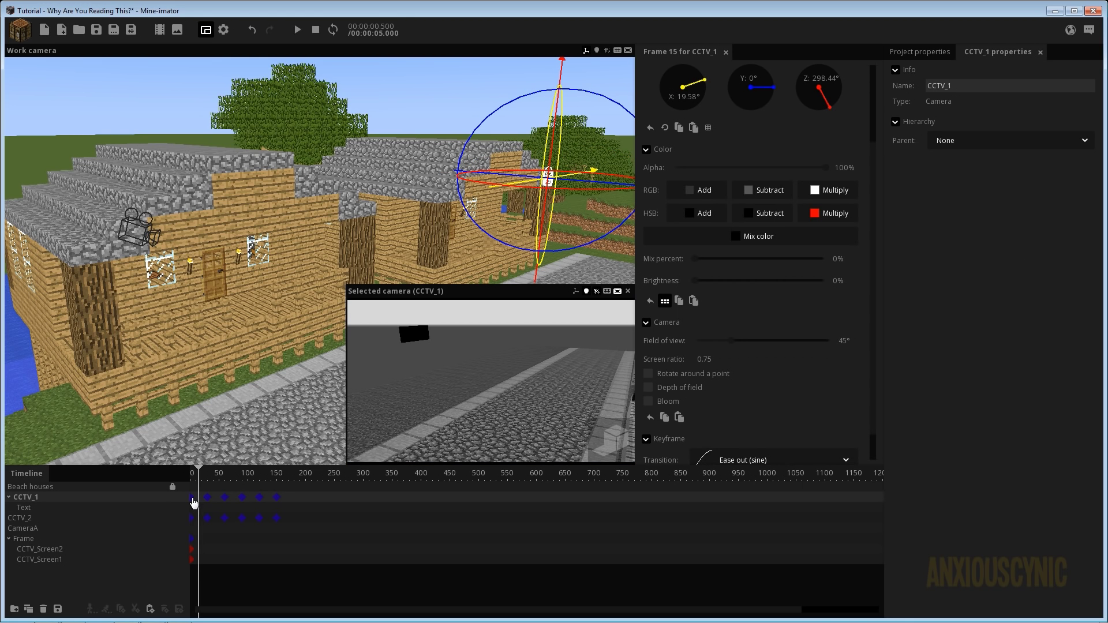
pyautogui.click(194, 503)
pyautogui.click(196, 508)
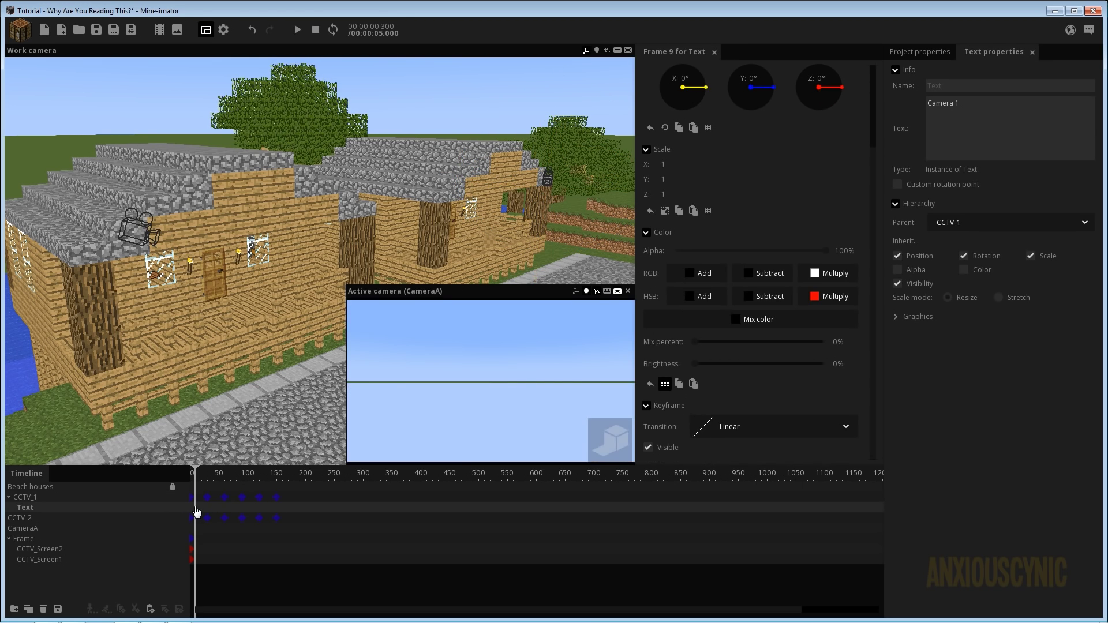
# Reset the Camera 1 text's X, Y and Z position to 0 so it sits at its parent camera CCTV_1
pyautogui.moveTo(331, 242)
pyautogui.mouseDown(button='right')
pyautogui.moveTo(427, 175)
pyautogui.moveTo(369, 231)
pyautogui.moveTo(331, 242)
pyautogui.mouseUp(button='right')
pyautogui.moveTo(369, 196); pyautogui.dragTo(366, 209, button='right')
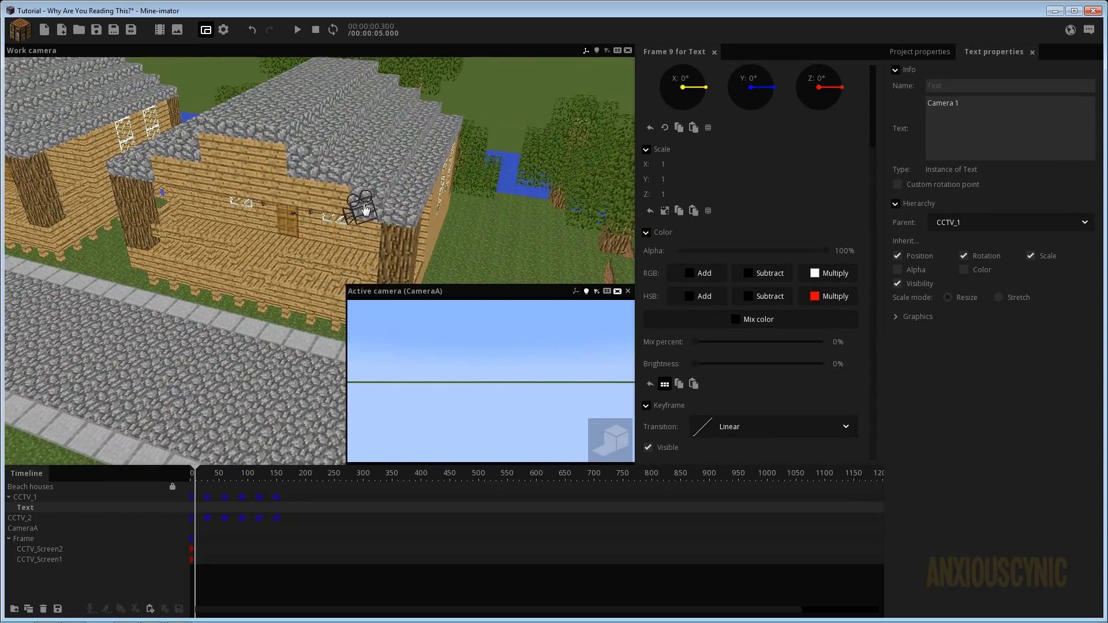
pyautogui.click(363, 211)
pyautogui.scroll(5, 505, 174)
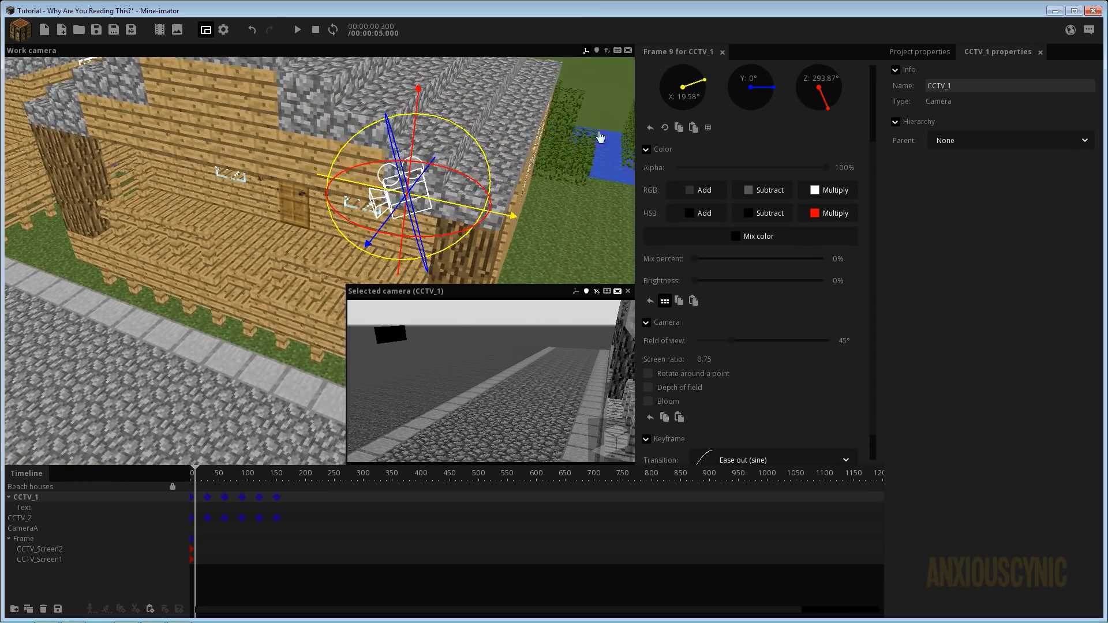
pyautogui.click(40, 511)
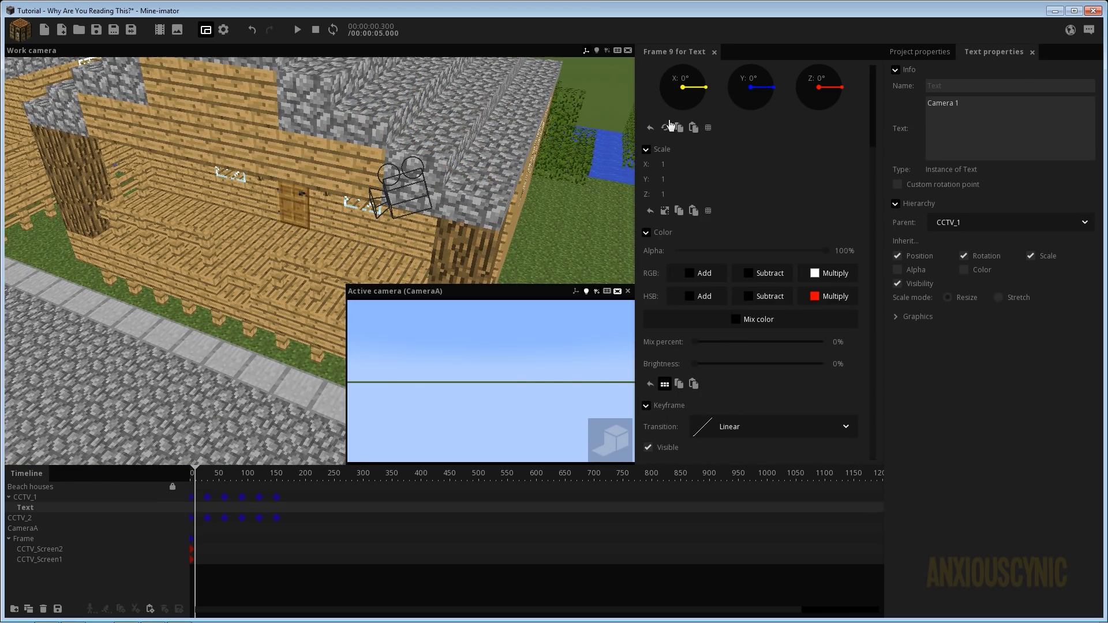
pyautogui.moveTo(873, 190); pyautogui.dragTo(891, 84)
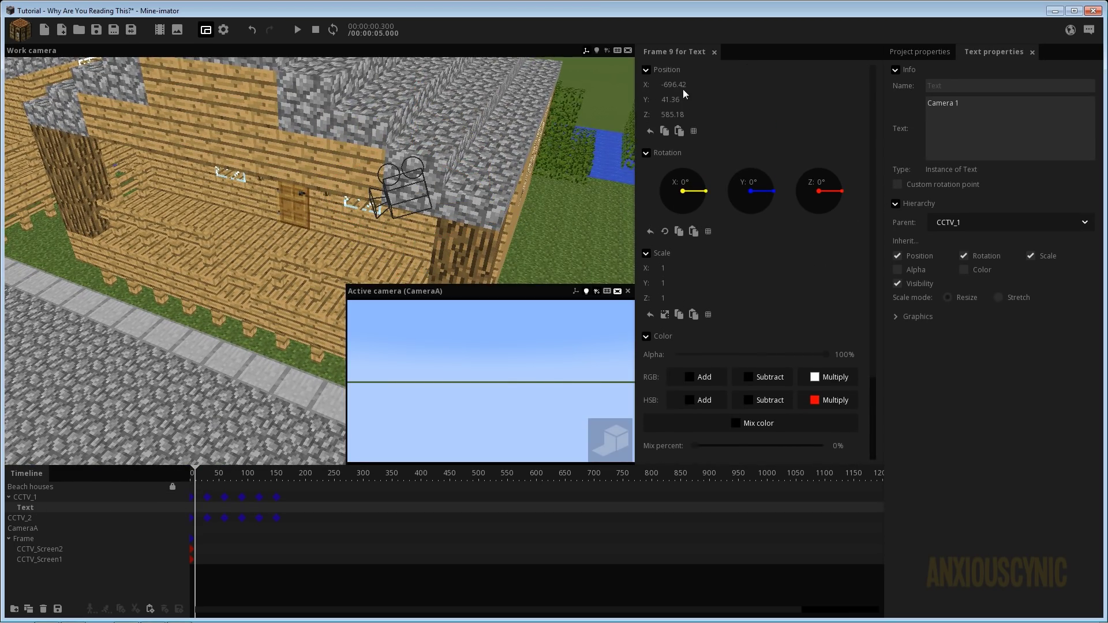
pyautogui.rightClick(669, 84)
pyautogui.rightClick(669, 99)
pyautogui.rightClick(668, 114)
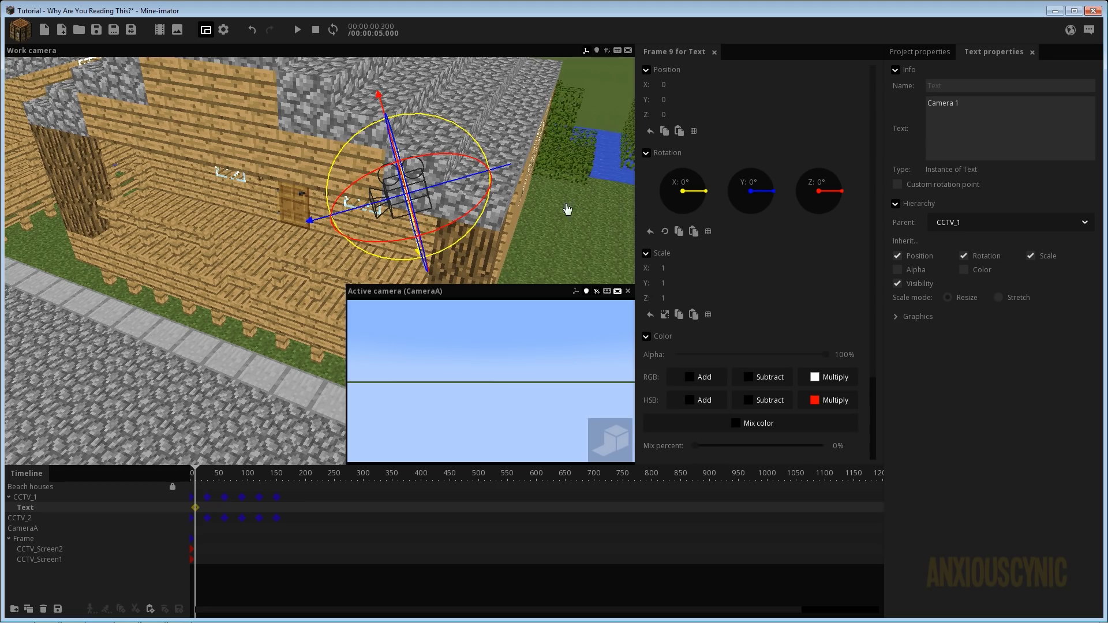
# Rotate the Camera 1 text to 180° about Z and move it in front of CCTV_1 to Y 22.32
pyautogui.moveTo(195, 298); pyautogui.dragTo(150, 252)
pyautogui.moveTo(150, 252); pyautogui.dragTo(283, 155, button='right')
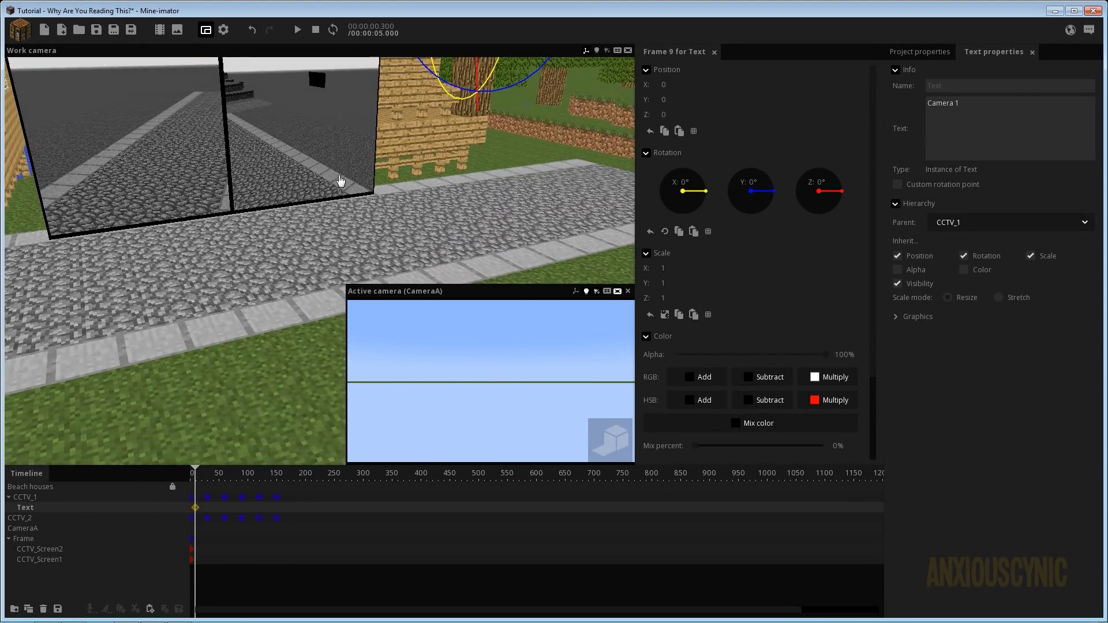
pyautogui.moveTo(349, 186); pyautogui.dragTo(348, 140, button='right')
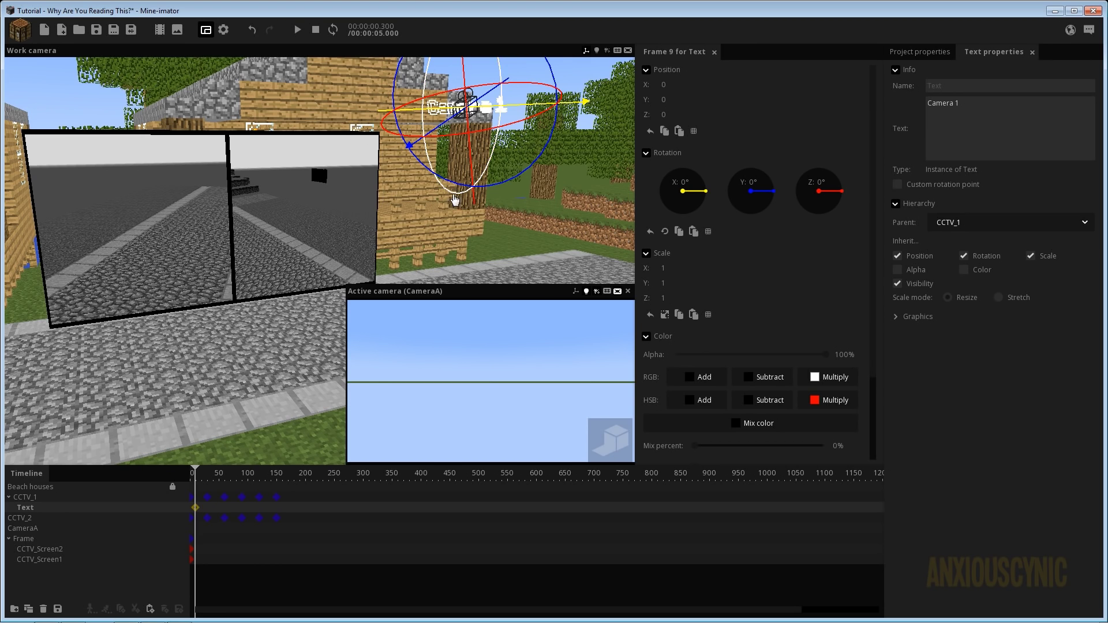
pyautogui.moveTo(545, 84); pyautogui.dragTo(408, 105)
pyautogui.moveTo(820, 205); pyautogui.dragTo(815, 202)
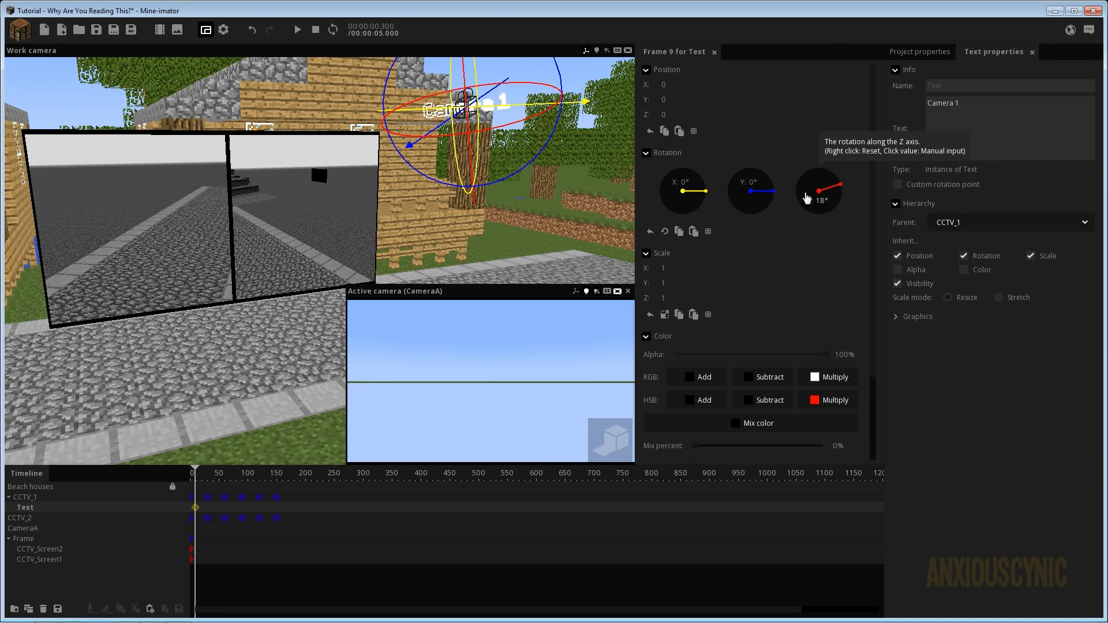
pyautogui.moveTo(466, 135); pyautogui.dragTo(442, 140)
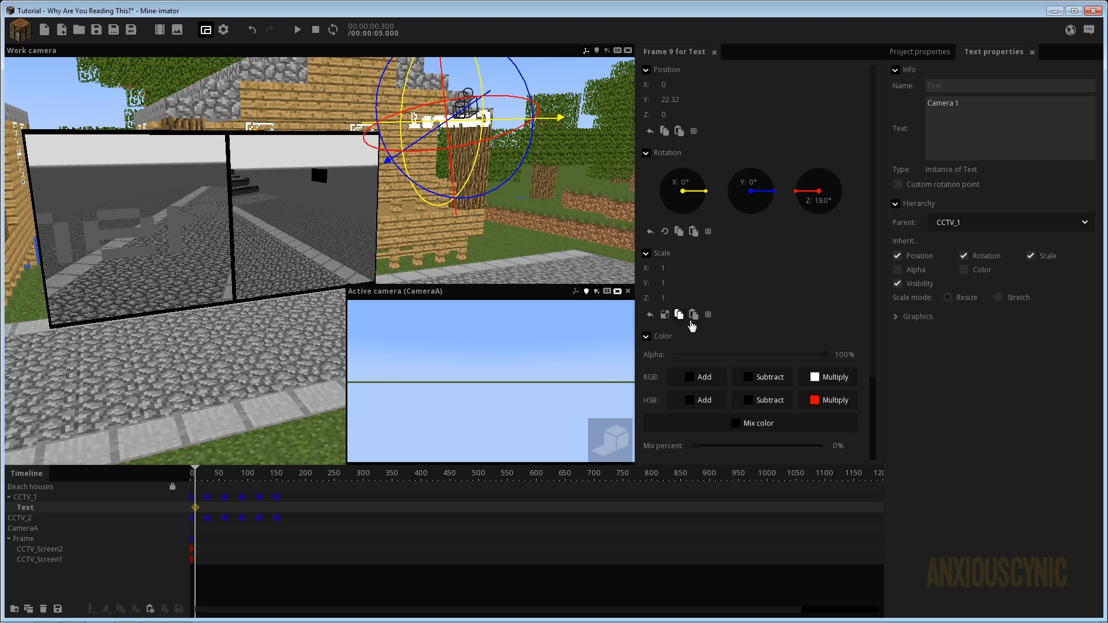
# Set the text's mix color to white (FFFFFF), with mix percent and brightness both at 100%
pyautogui.click(733, 426)
pyautogui.moveTo(389, 215); pyautogui.dragTo(320, 126)
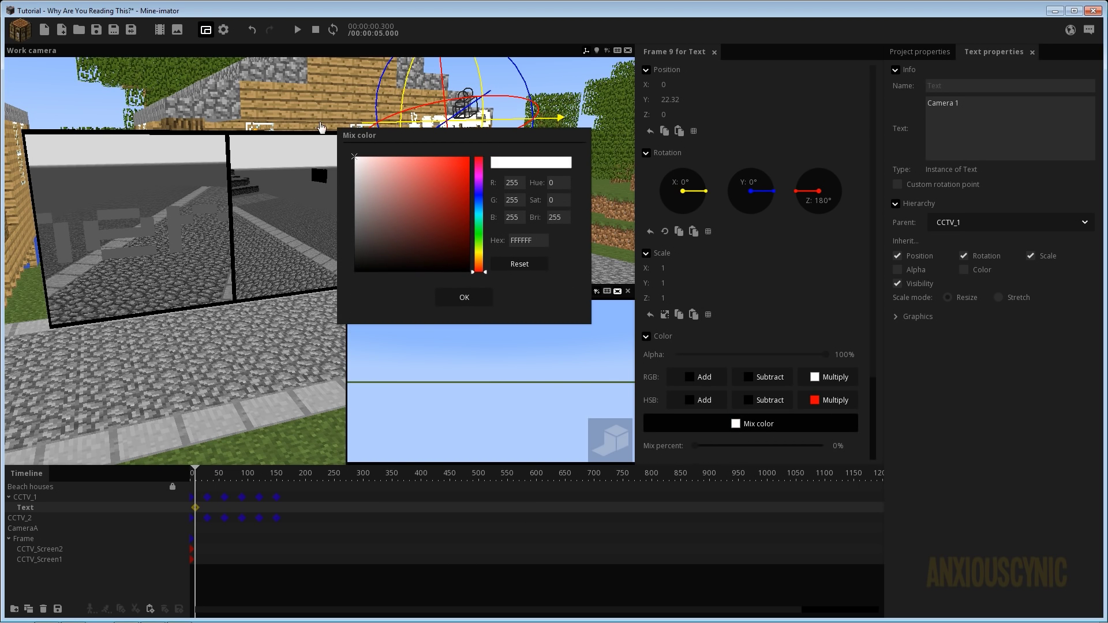
pyautogui.click(465, 299)
pyautogui.moveTo(732, 447); pyautogui.dragTo(910, 449)
pyautogui.scroll(-3, 867, 442)
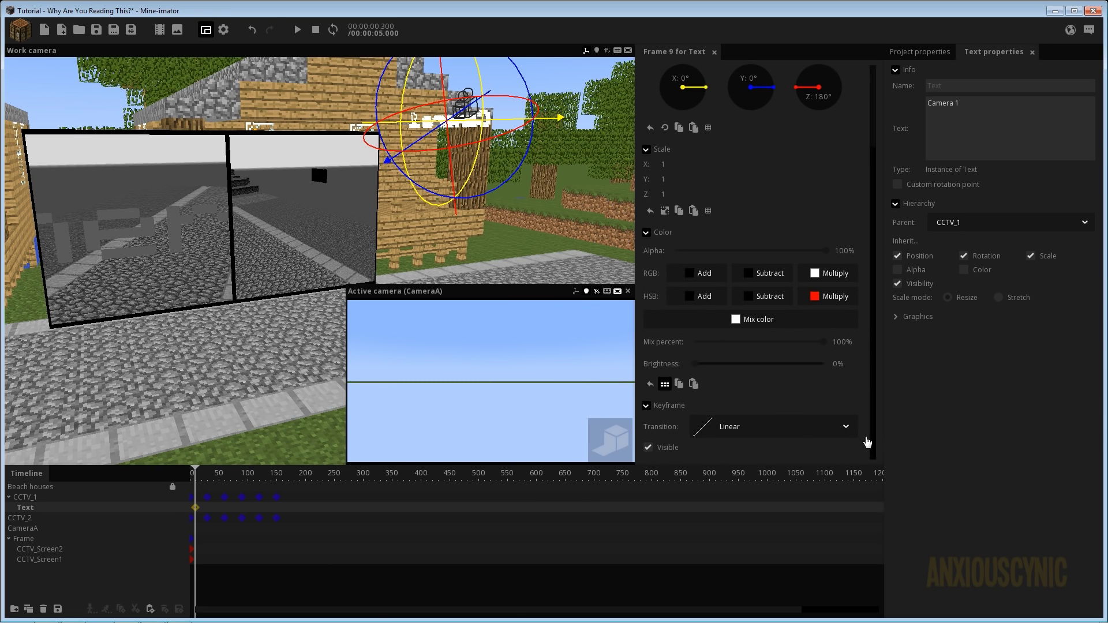
pyautogui.moveTo(728, 364); pyautogui.dragTo(848, 361)
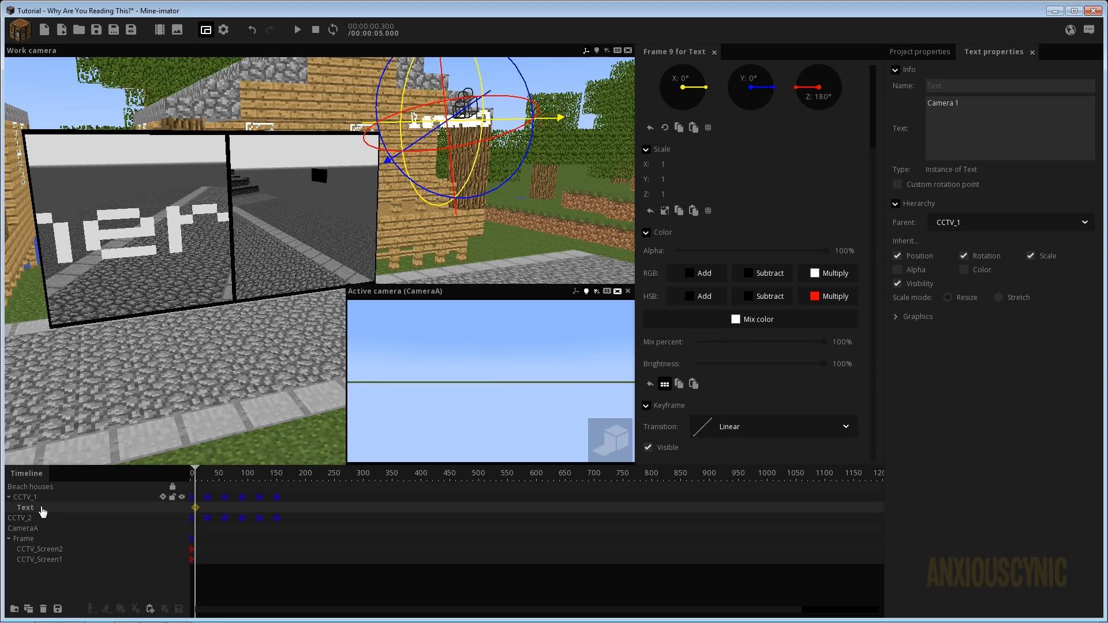
# Link the text's X, Y and Z scale and set the uniform scale to 0.15
pyautogui.click(665, 150)
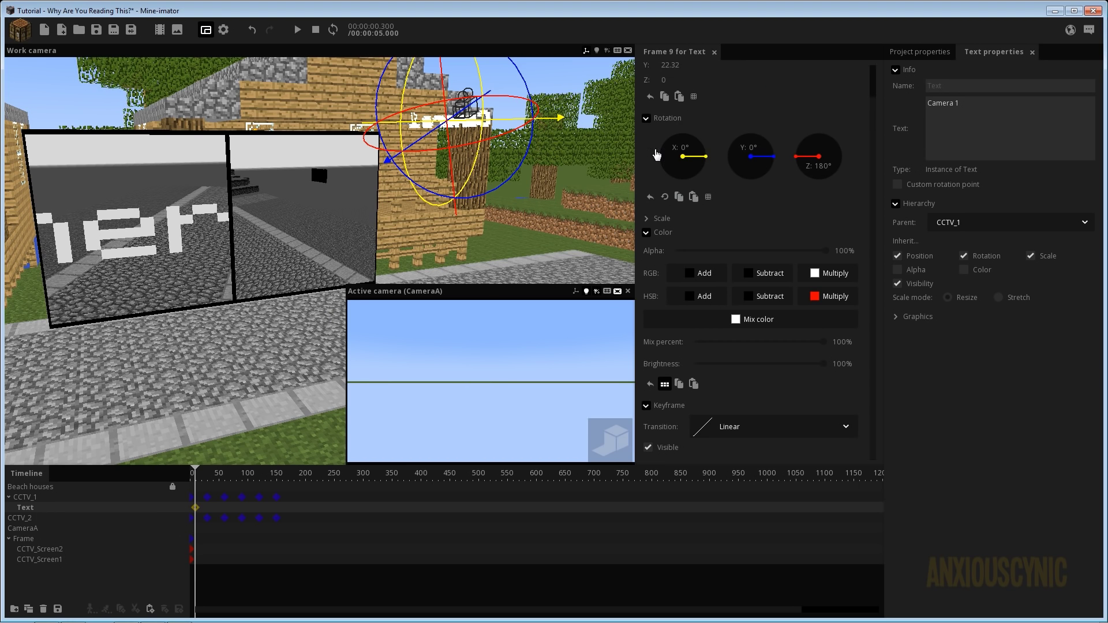
pyautogui.click(658, 219)
pyautogui.click(664, 280)
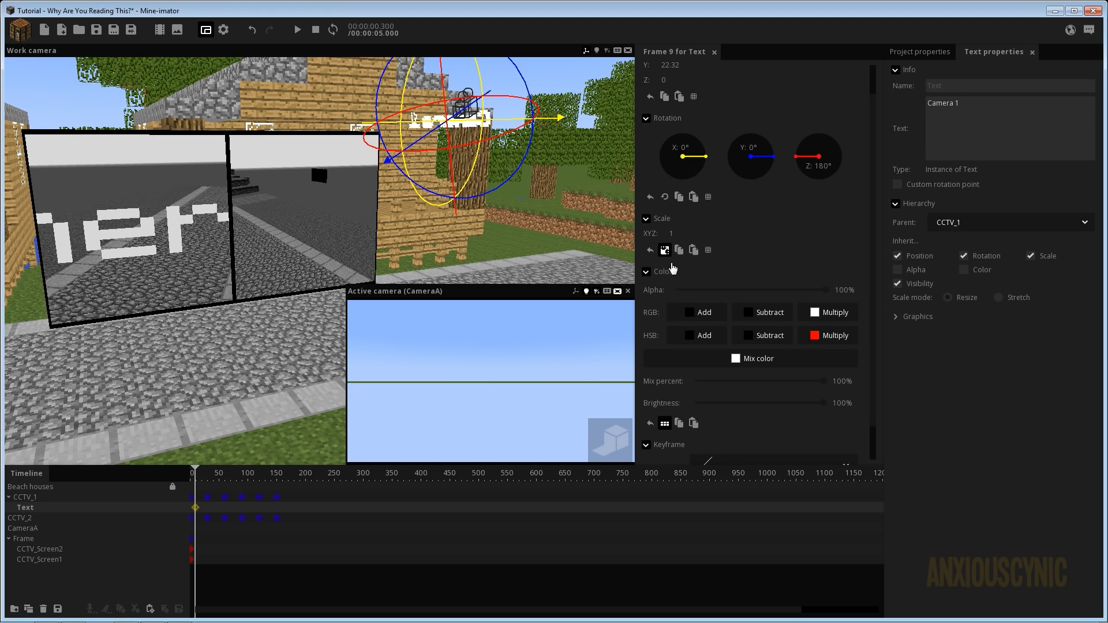
pyautogui.moveTo(674, 234); pyautogui.dragTo(616, 240)
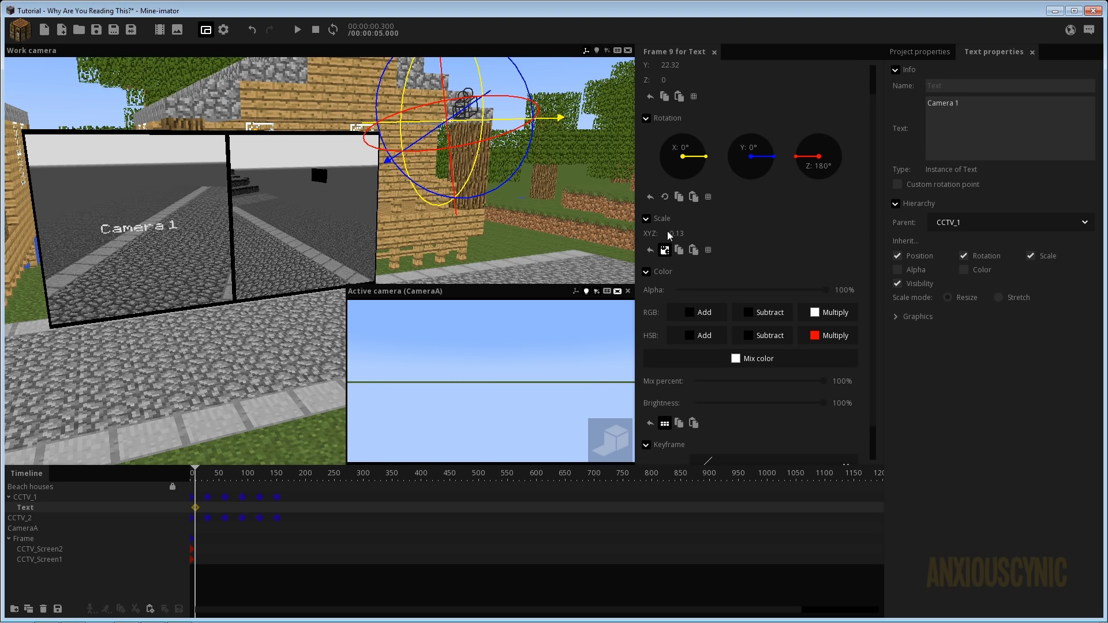
pyautogui.write('0')
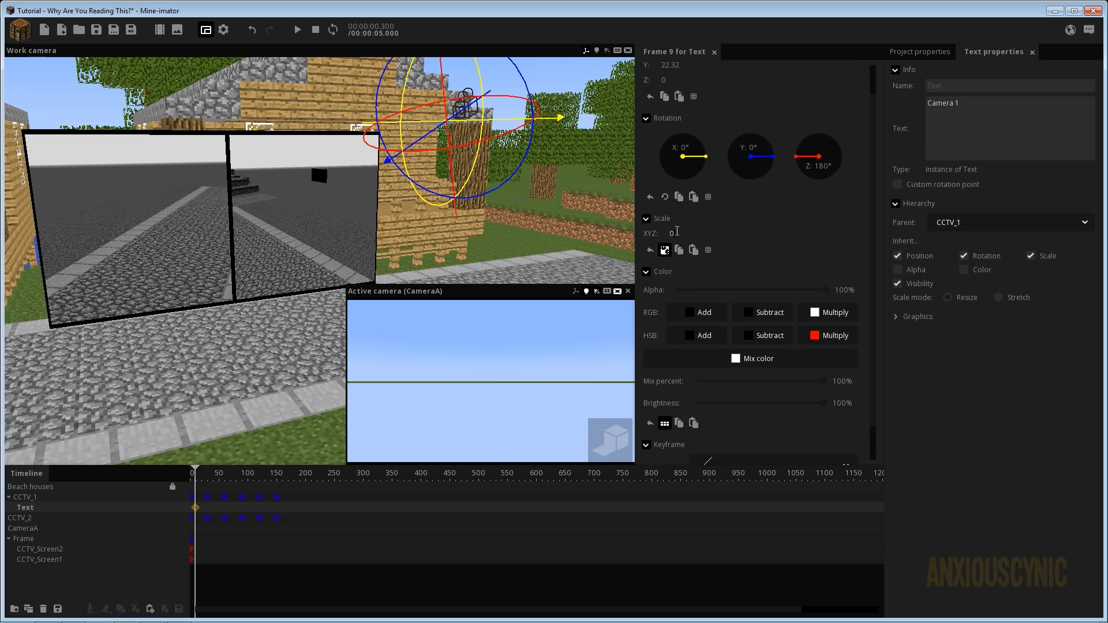
pyautogui.write('.15')
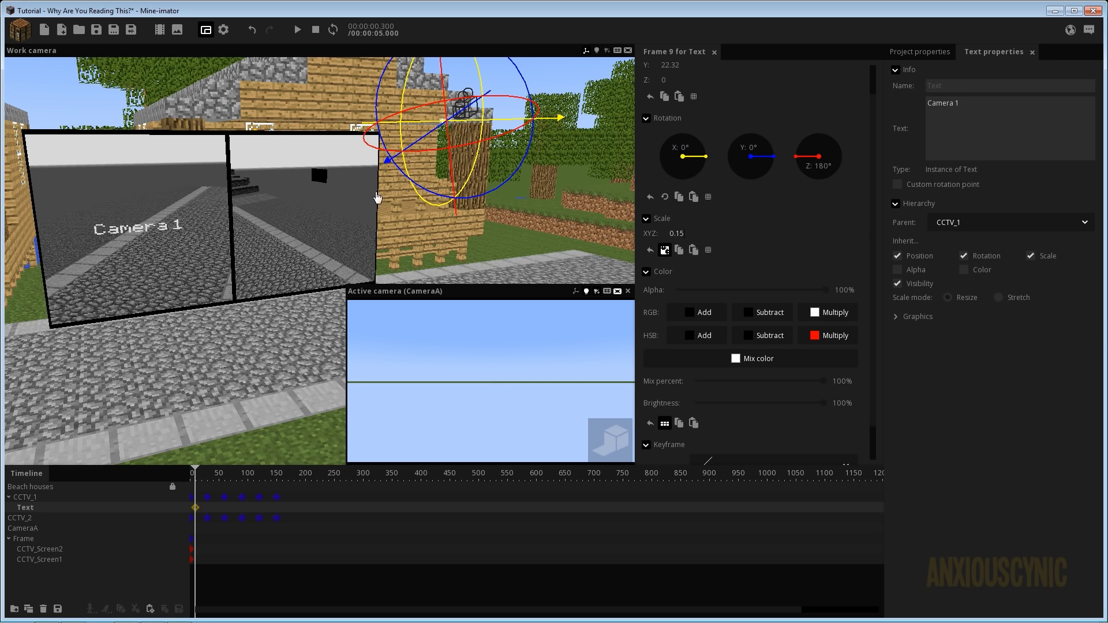
# Move the Camera 1 label into the lower-left corner of the first CCTV feed, with Z at -8.30
pyautogui.moveTo(441, 106)
pyautogui.mouseDown()
pyautogui.moveTo(443, 74)
pyautogui.moveTo(437, 107)
pyautogui.mouseUp()
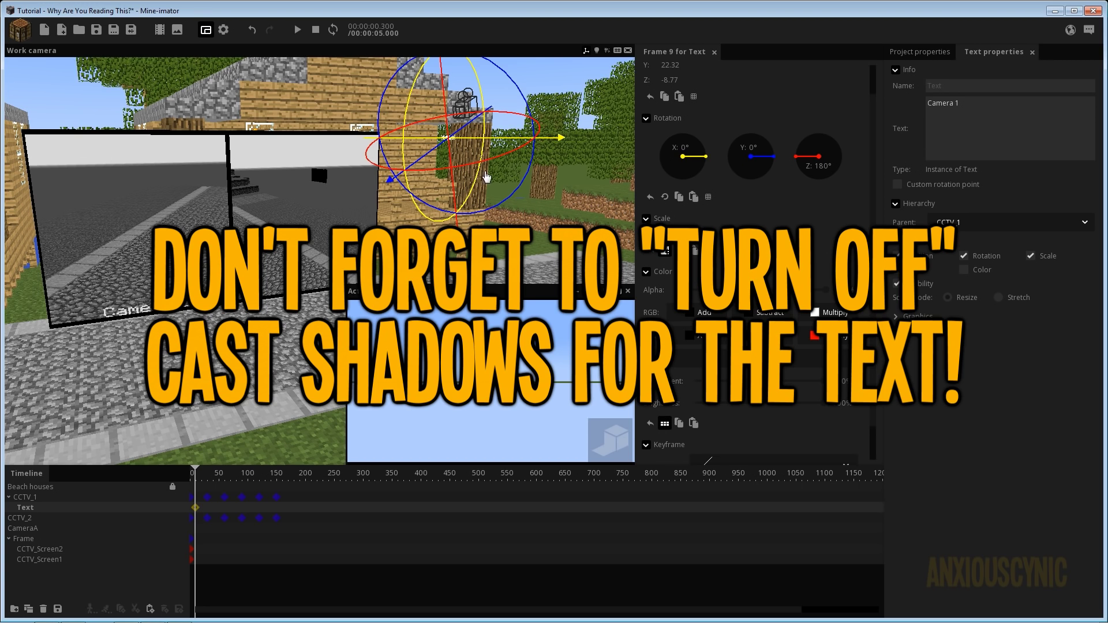
pyautogui.moveTo(499, 143); pyautogui.dragTo(506, 143)
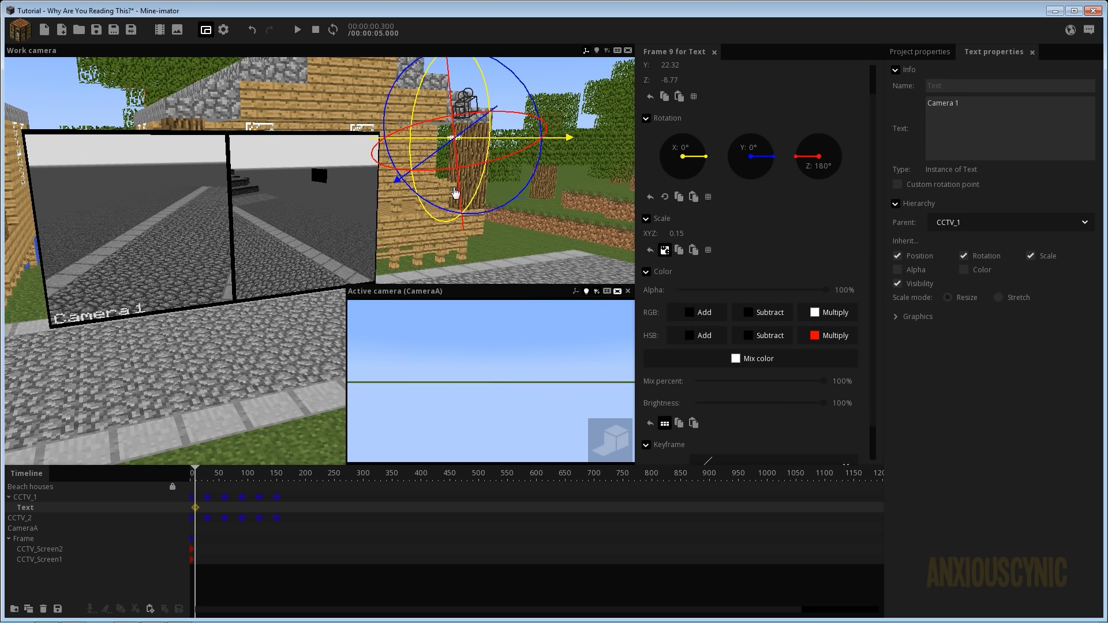
pyautogui.moveTo(458, 195); pyautogui.dragTo(460, 186)
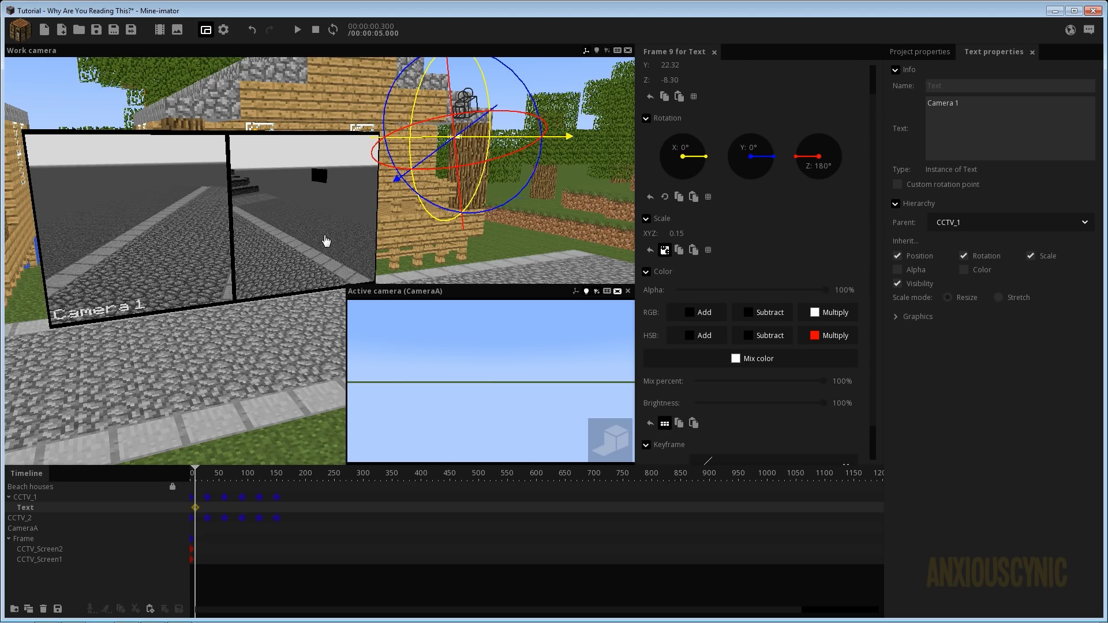
# Preview the animation to check the Camera 1 label on the monitor, return to frame 0, and examine the monitor from several angles
pyautogui.moveTo(305, 248); pyautogui.dragTo(304, 248, button='right')
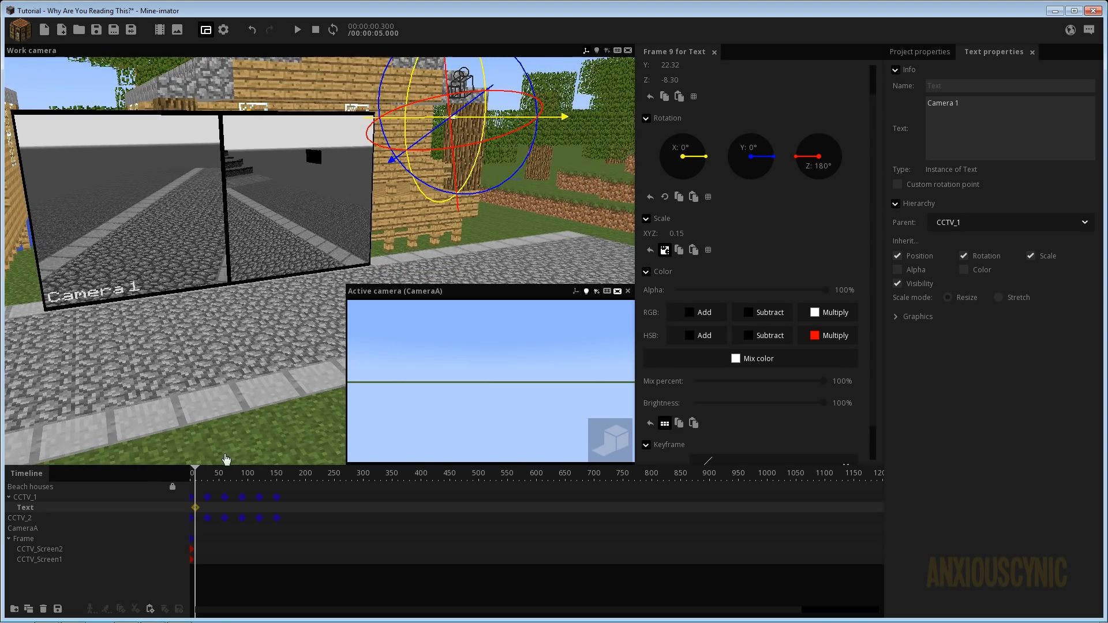
pyautogui.press('space')
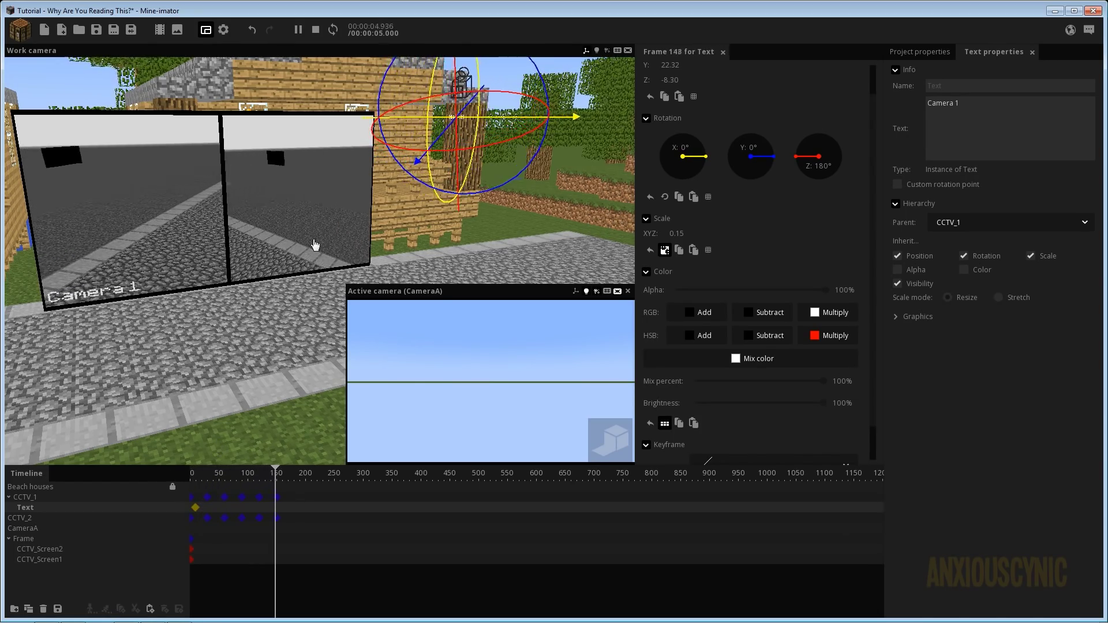
pyautogui.press('Return')
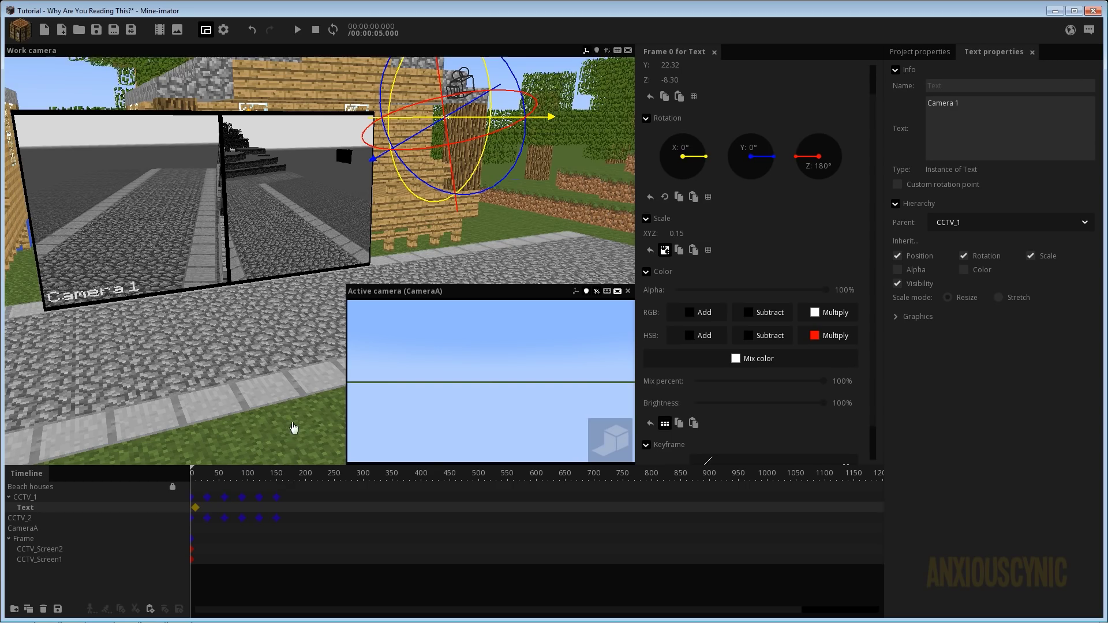
pyautogui.scroll(-5, 265, 299)
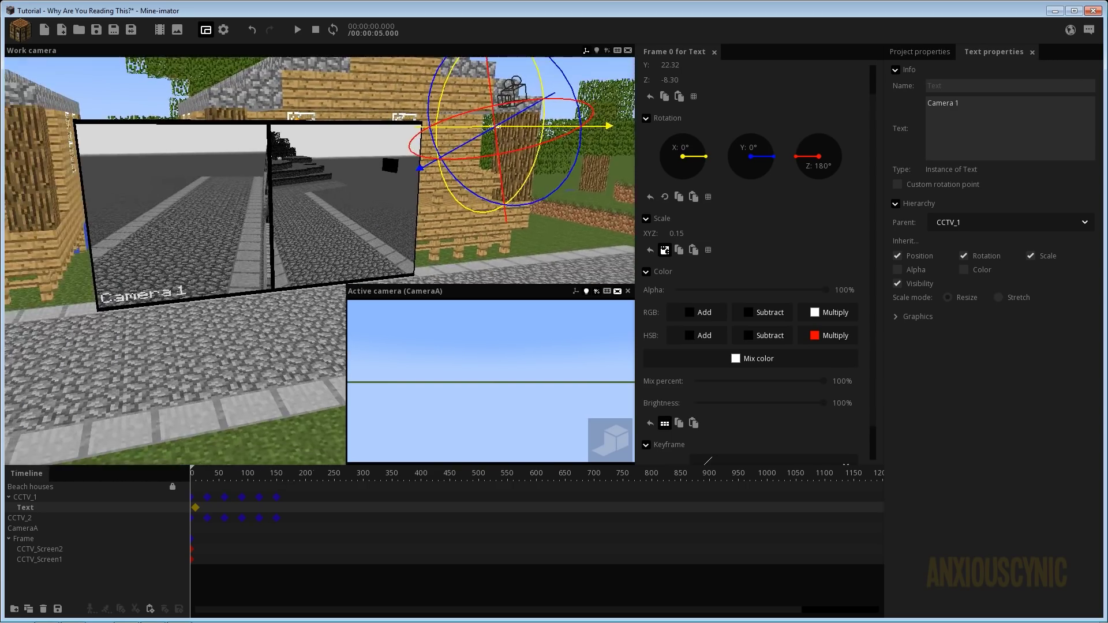
pyautogui.scroll(-3, 276, 294)
pyautogui.scroll(6, 265, 311)
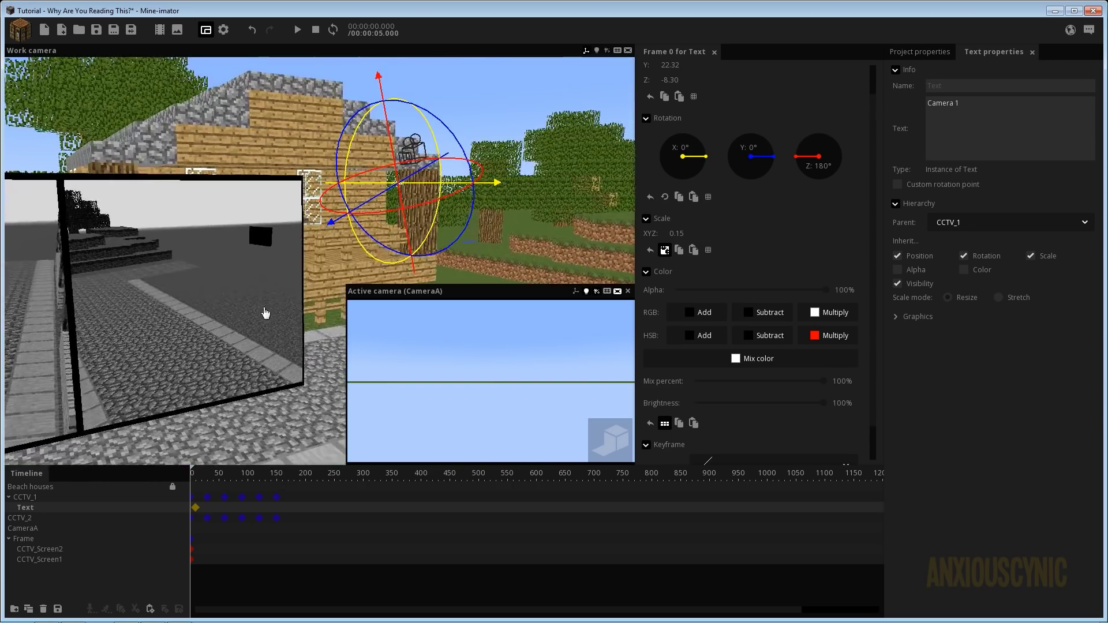
pyautogui.moveTo(265, 312); pyautogui.dragTo(236, 329)
pyautogui.scroll(-6, 296, 287)
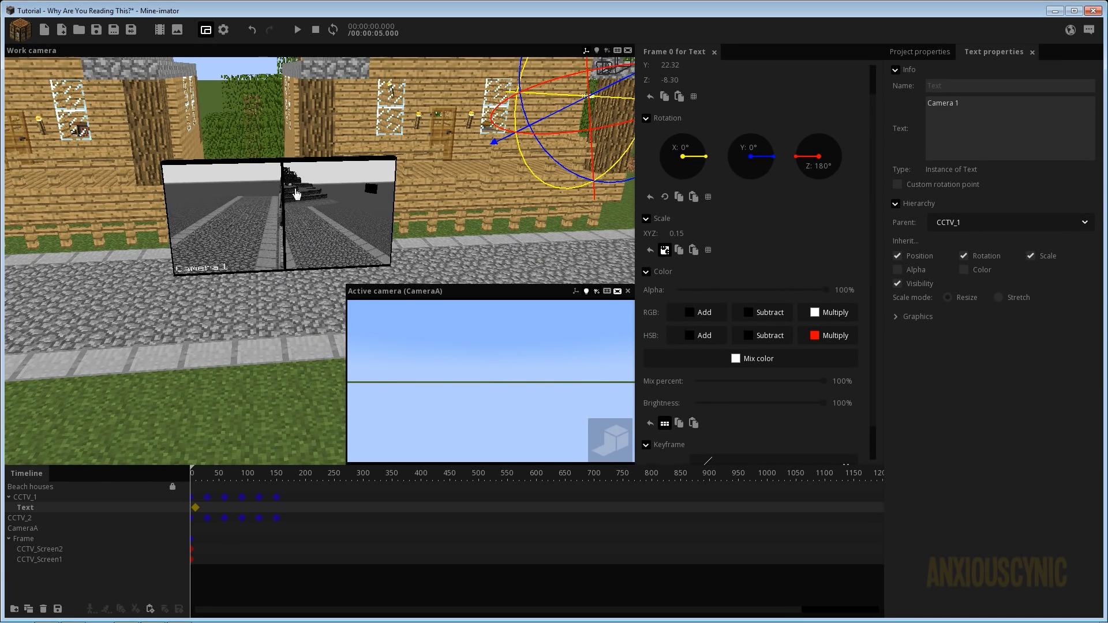
pyautogui.moveTo(300, 226); pyautogui.dragTo(337, 225)
pyautogui.scroll(5, 289, 225)
pyautogui.scroll(-3, 289, 225)
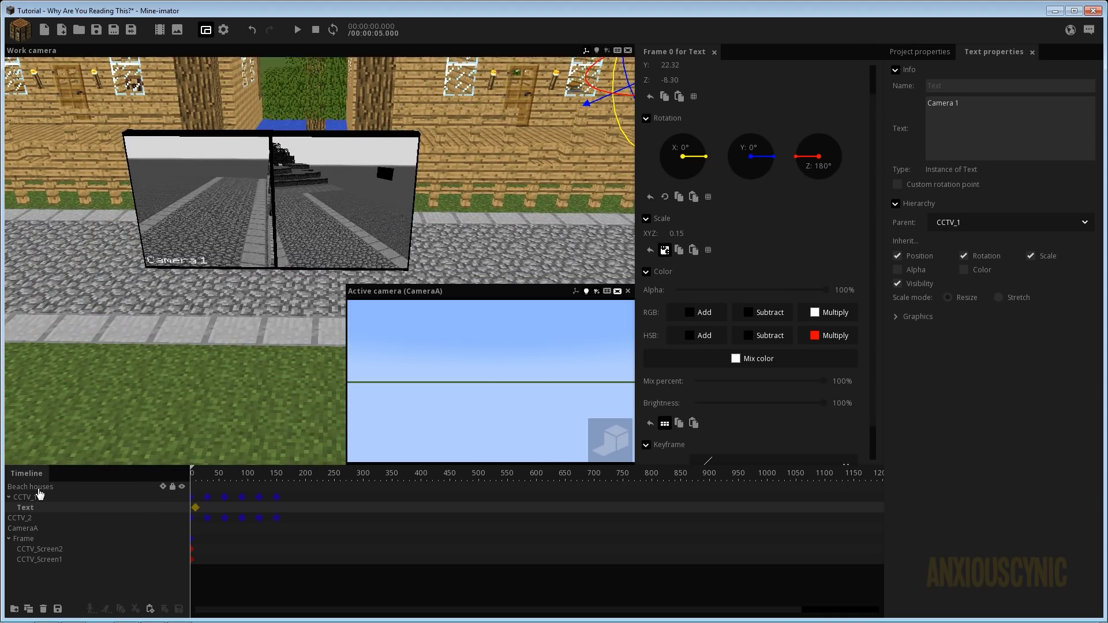
# Position CameraA facing the CCTV monitor, rotated 11.13° in X and -192° in Z, and scrub the timeline before returning to frame 0
pyautogui.click(38, 489)
pyautogui.click(32, 529)
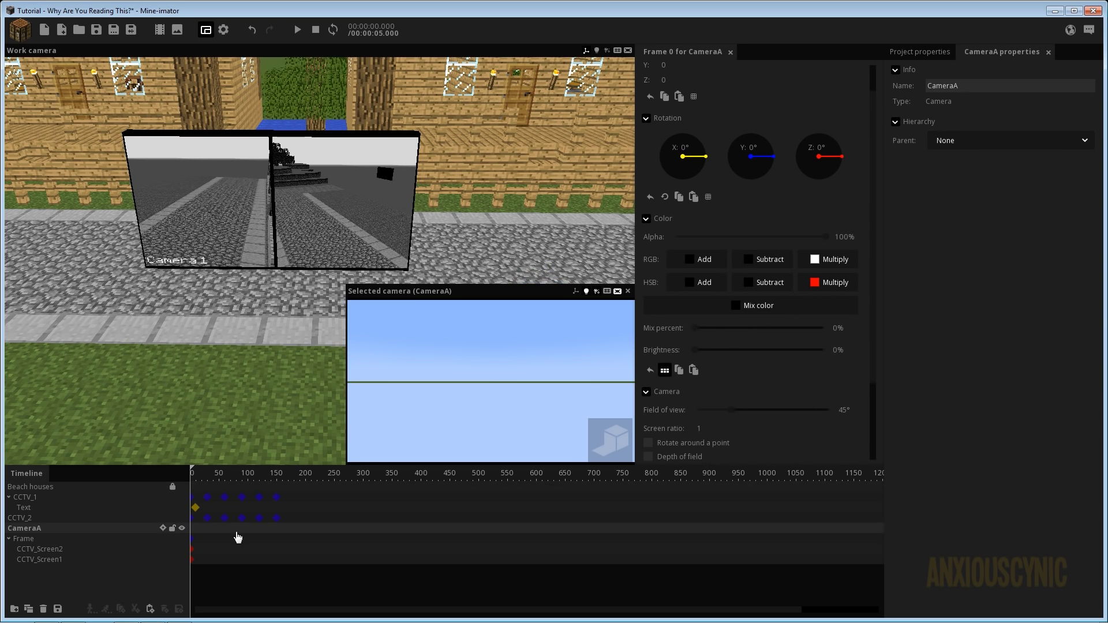
pyautogui.moveTo(491, 381)
pyautogui.mouseDown(button='right')
pyautogui.moveTo(537, 360)
pyautogui.moveTo(598, 376)
pyautogui.moveTo(594, 362)
pyautogui.moveTo(623, 375)
pyautogui.moveTo(649, 447)
pyautogui.moveTo(482, 369)
pyautogui.mouseUp(button='right')
pyautogui.press('e')
pyautogui.press('s')
pyautogui.press('w')
pyautogui.press('s')
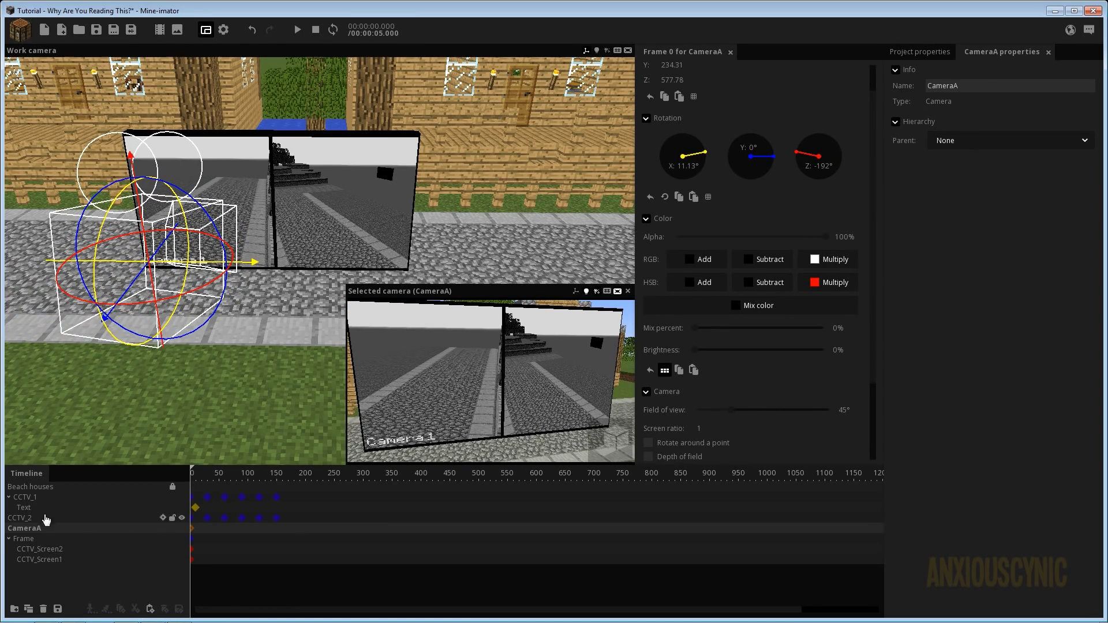
pyautogui.click(213, 595)
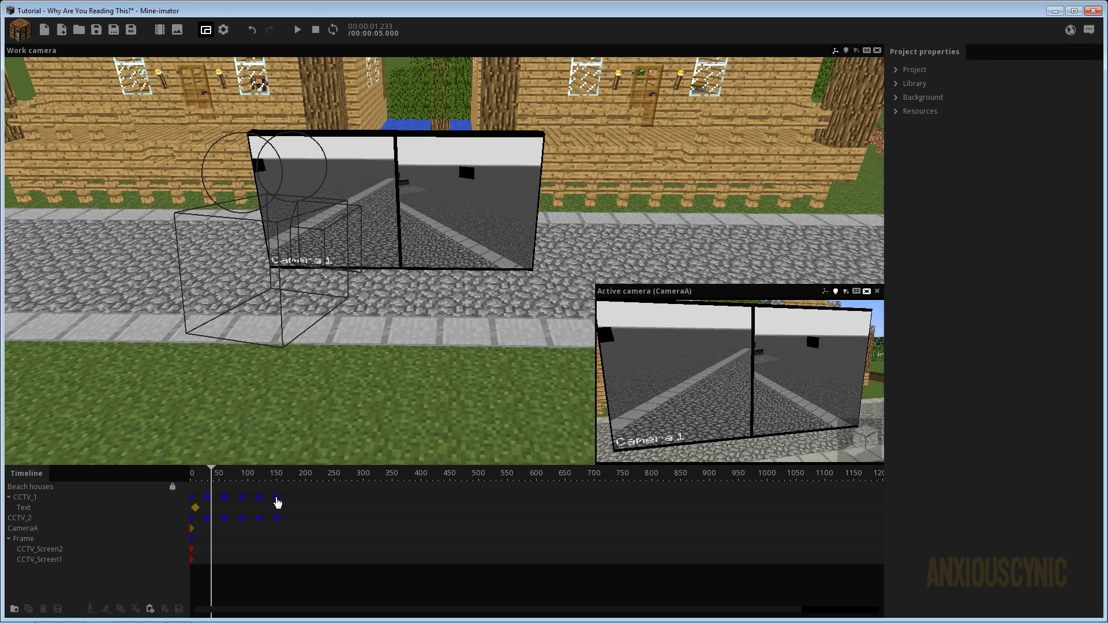
pyautogui.moveTo(206, 479); pyautogui.dragTo(191, 479)
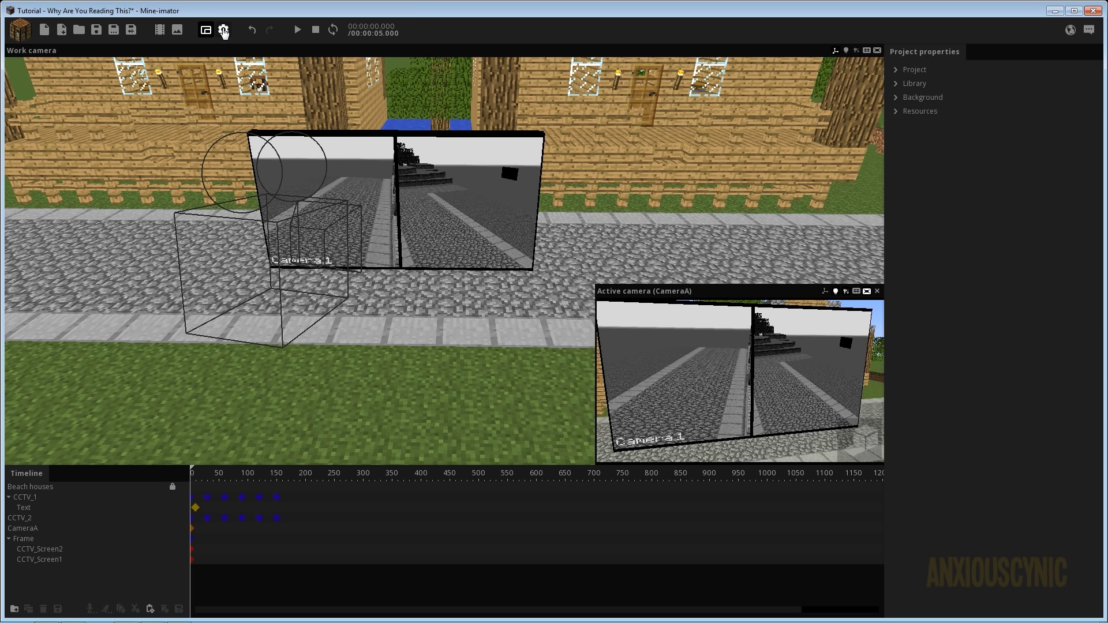
# In the graphics settings, try the Very small (64x64) camera buffer size and change it to Small (128x128)
pyautogui.click(223, 30)
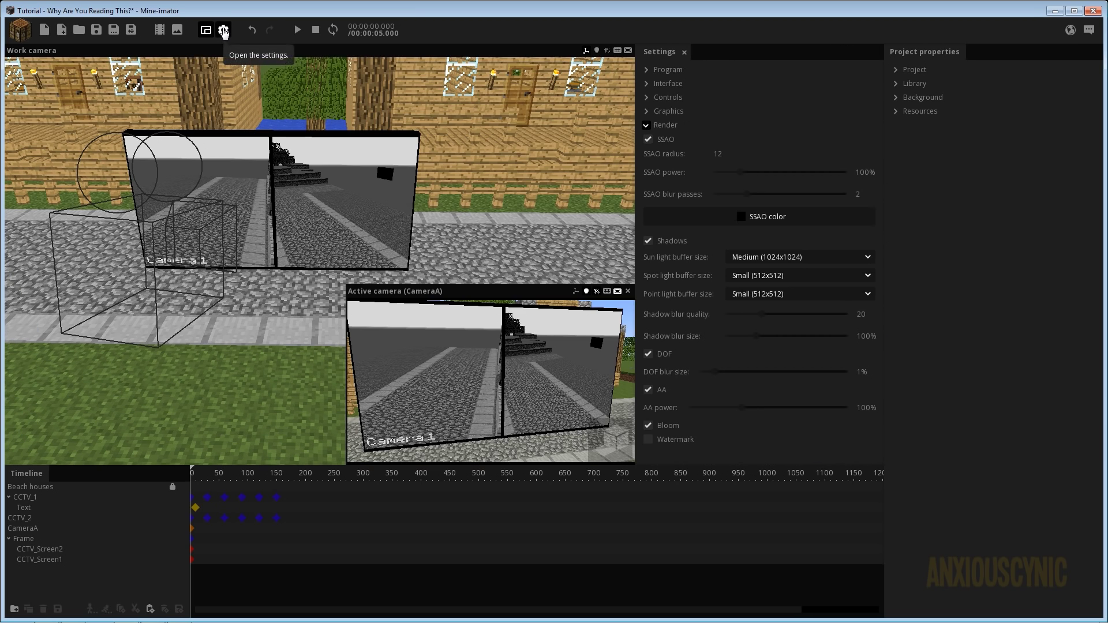
pyautogui.click(668, 111)
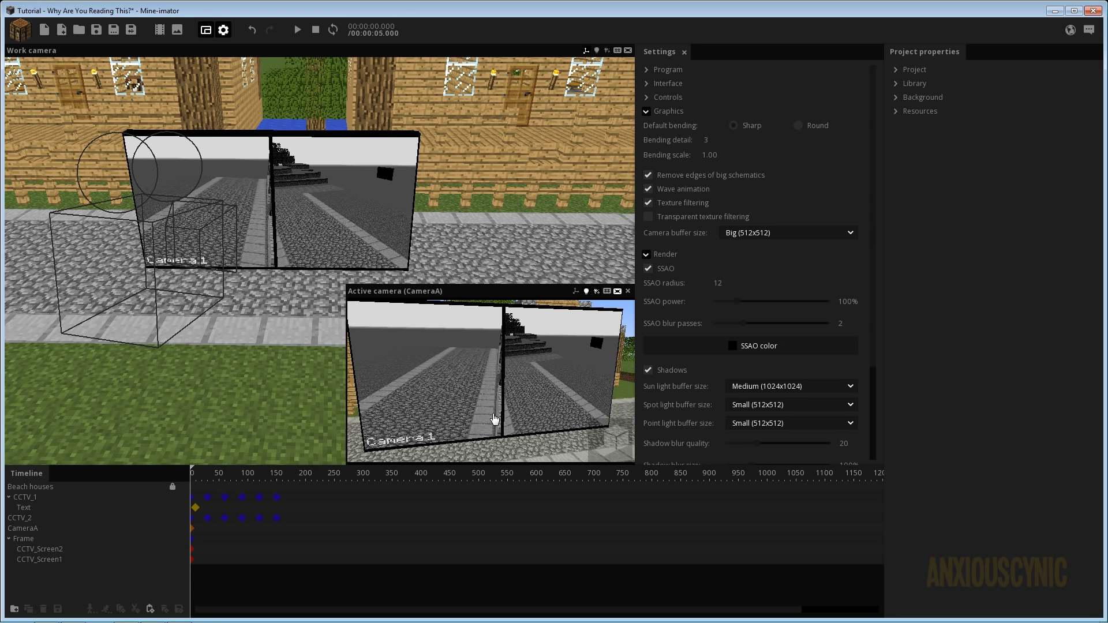
pyautogui.click(770, 233)
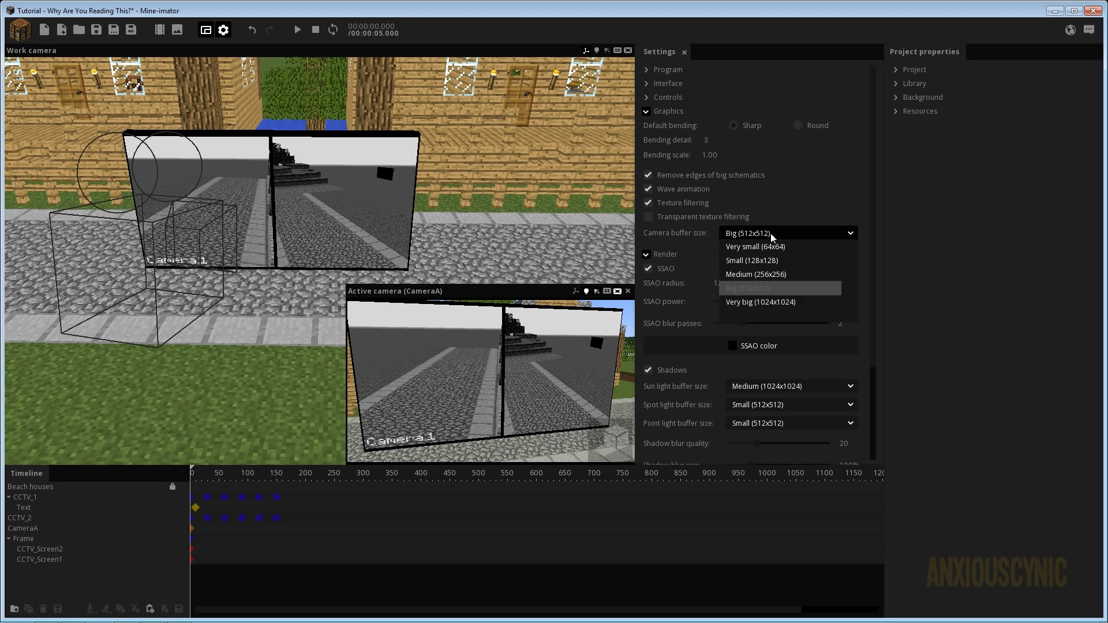
pyautogui.click(756, 247)
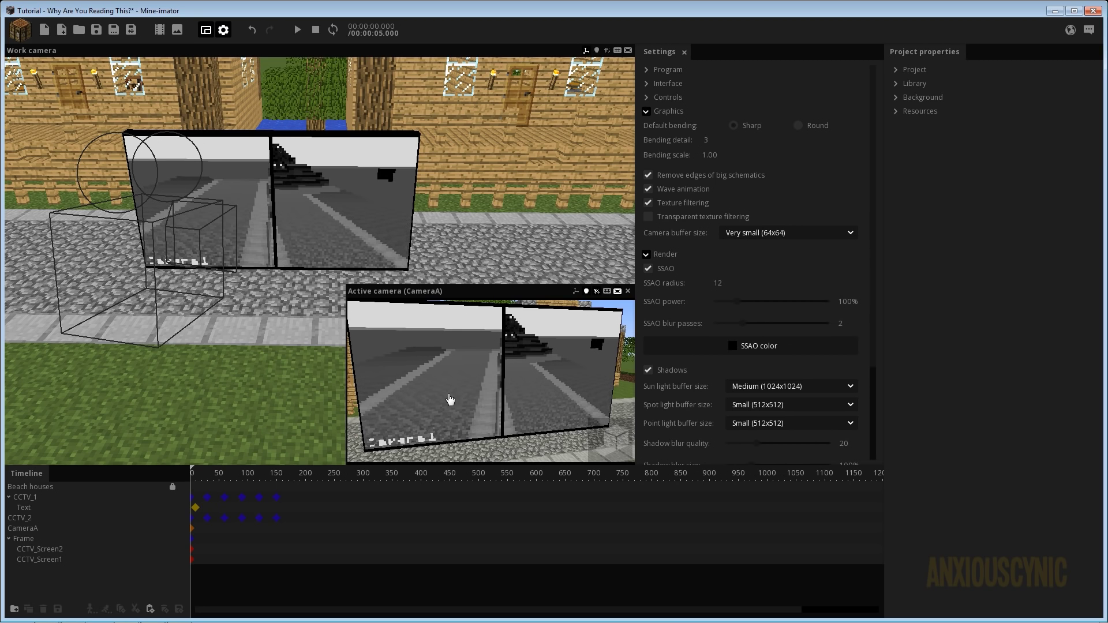
pyautogui.click(750, 234)
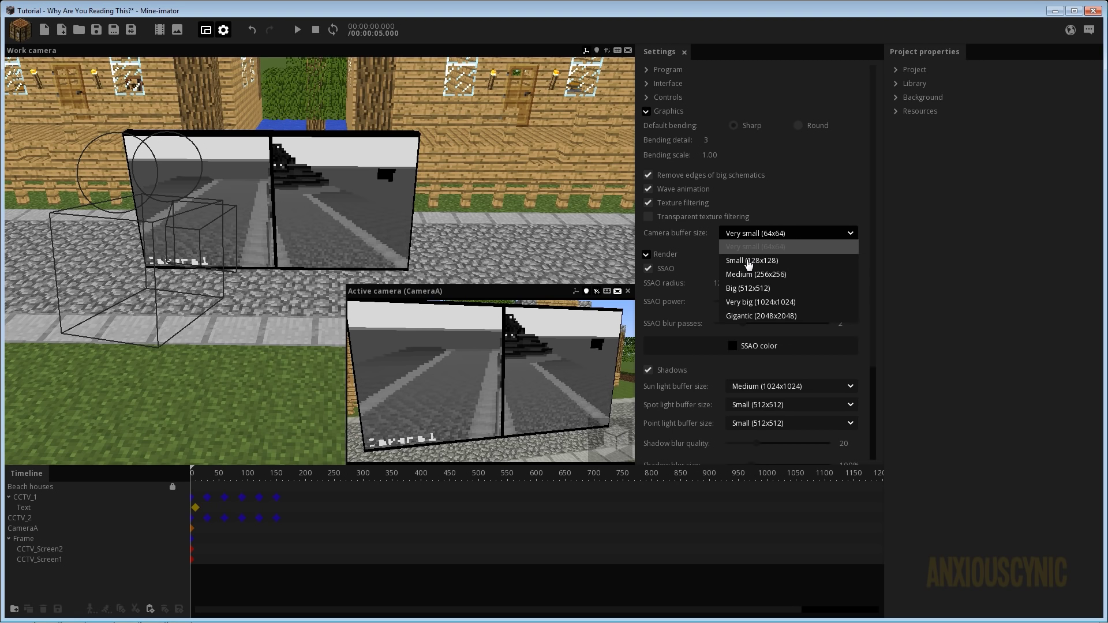
pyautogui.click(748, 260)
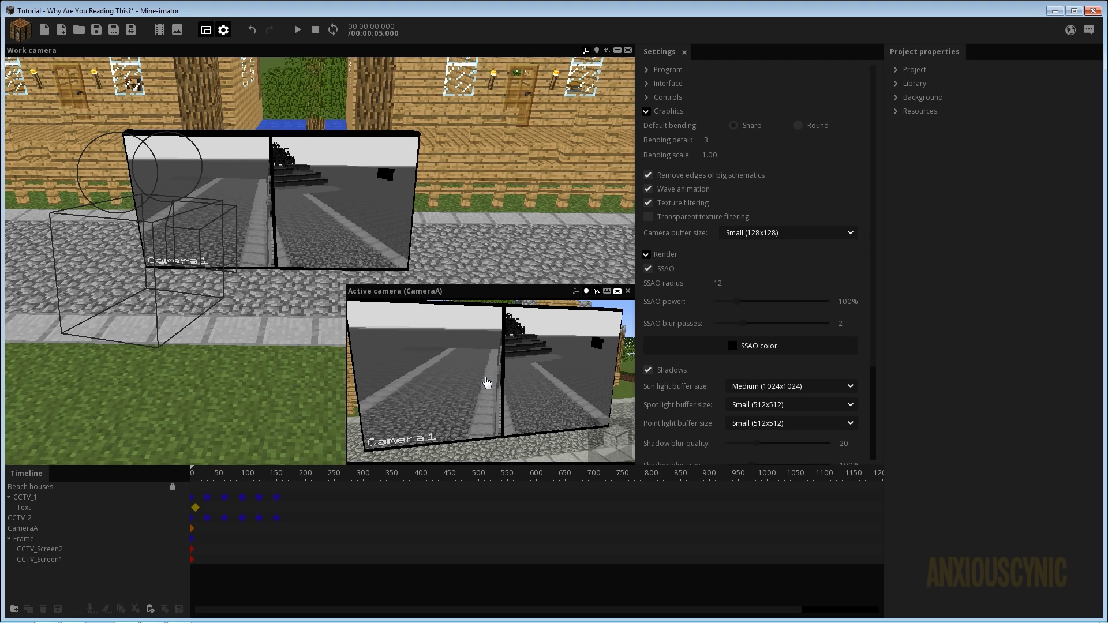
# Try the Big (512x512), Very big (1024x1024) and Gigantic (2048x2048) camera buffer sizes, declining to continue with Gigantic
pyautogui.click(788, 235)
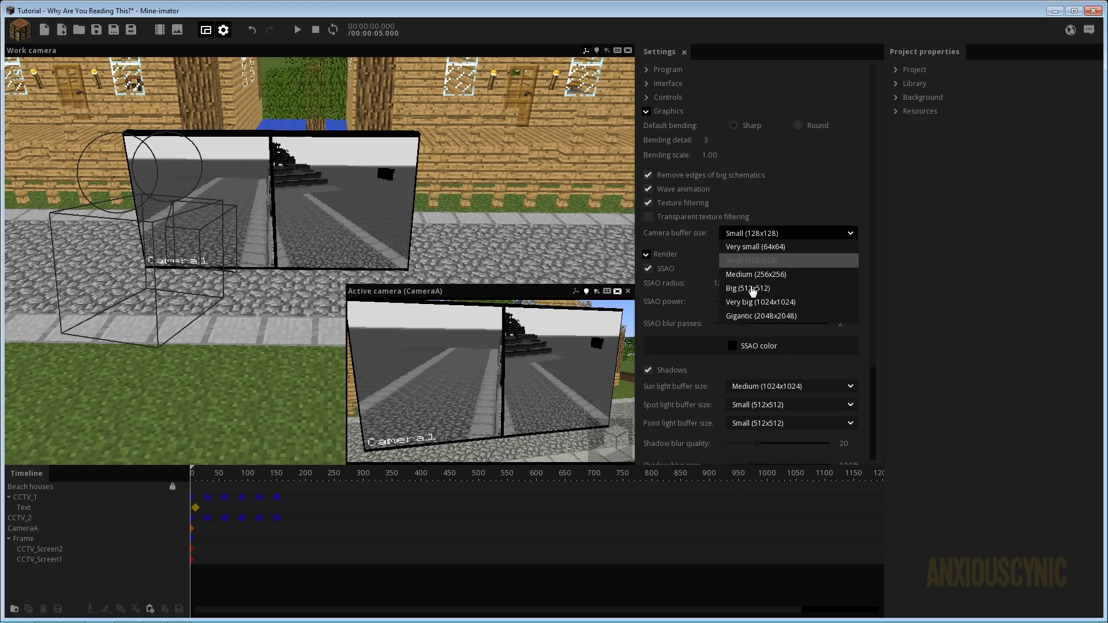
pyautogui.click(752, 288)
pyautogui.click(759, 233)
pyautogui.click(750, 302)
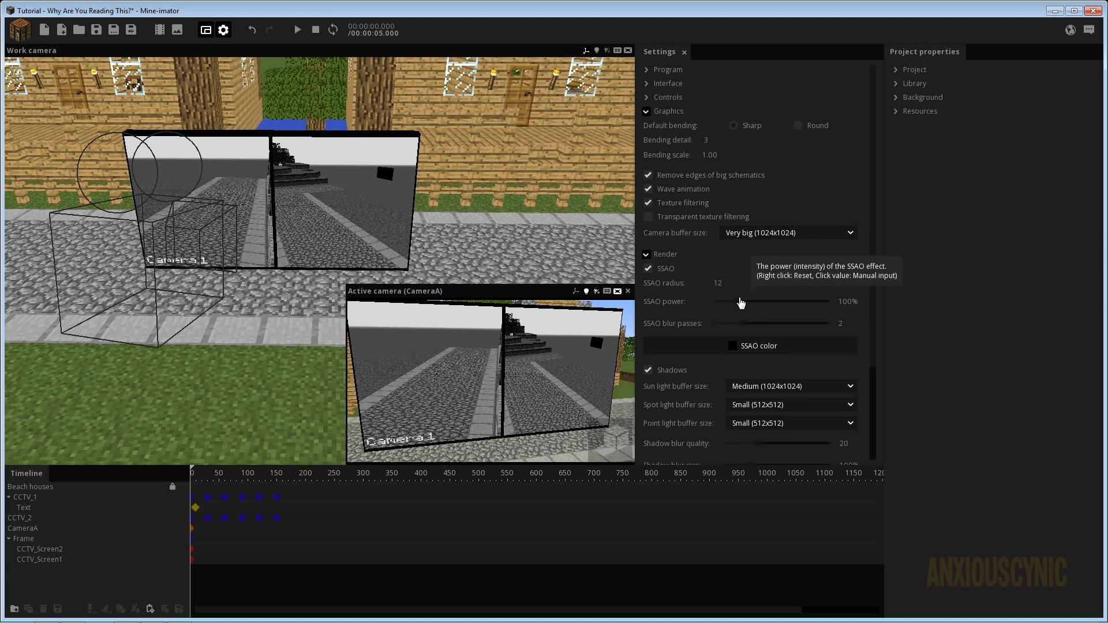
pyautogui.click(733, 238)
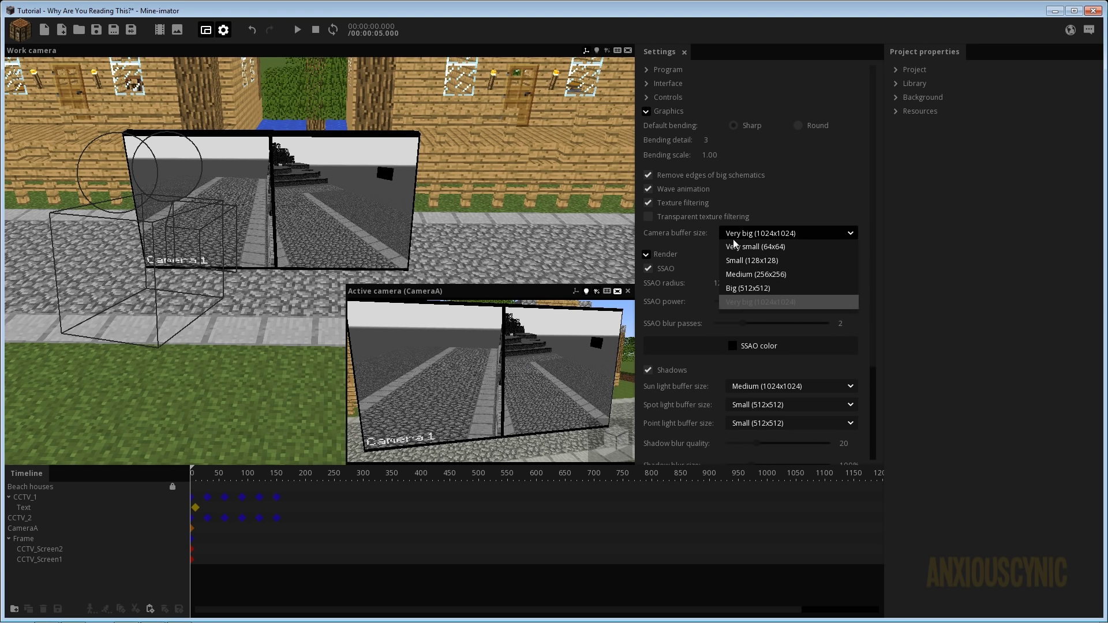
pyautogui.click(743, 316)
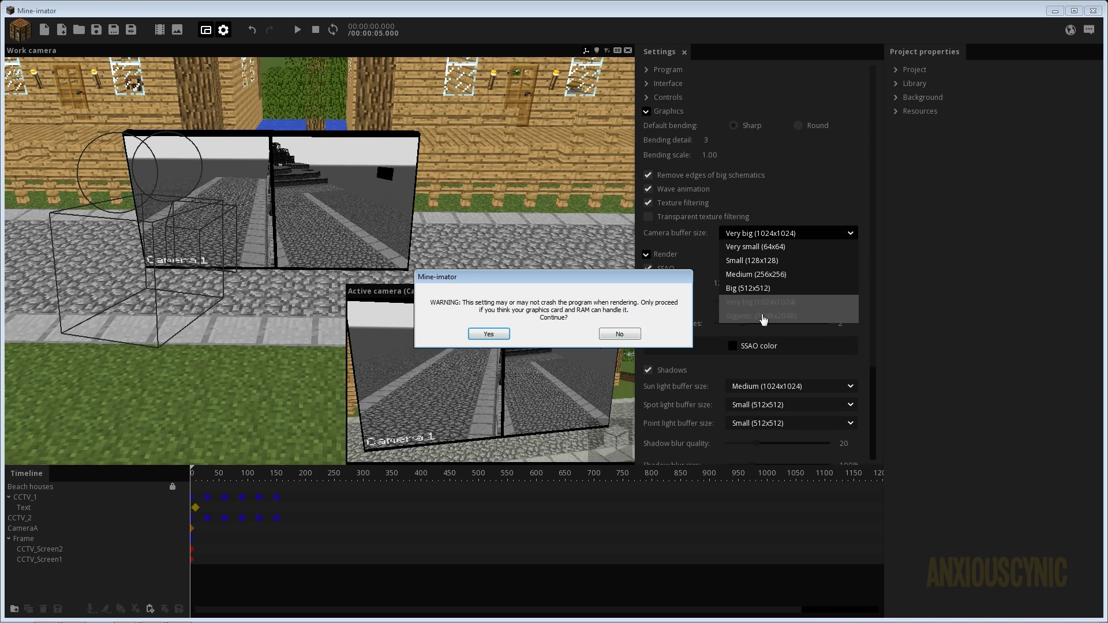
pyautogui.click(620, 335)
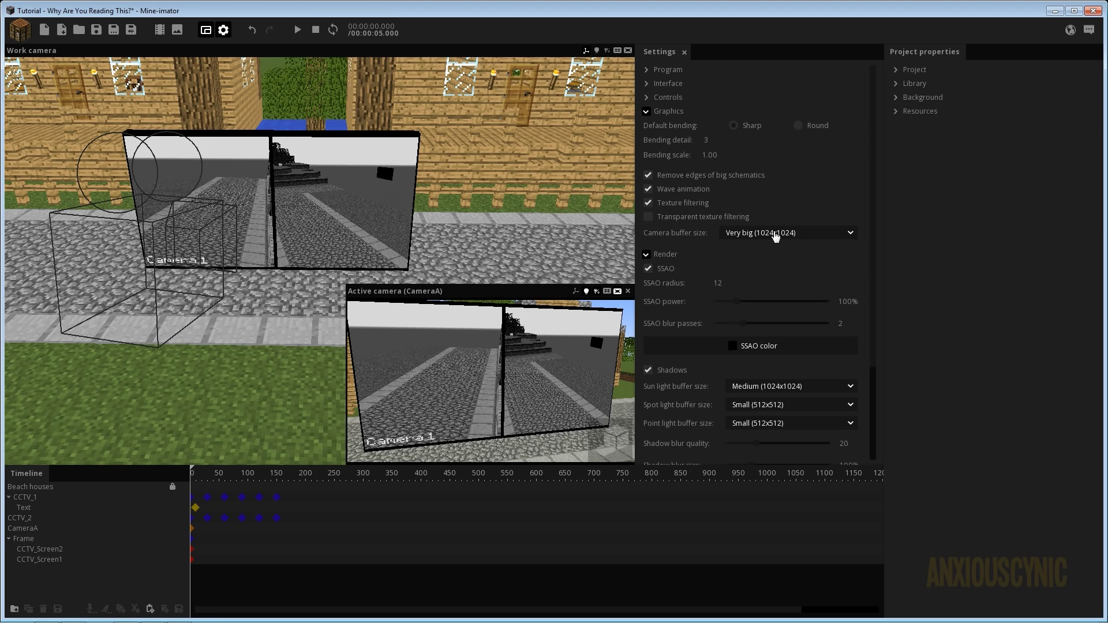
# Set the camera buffer size to Small (128x128) and examine the CCTV feeds on the monitor from other angles
pyautogui.click(775, 233)
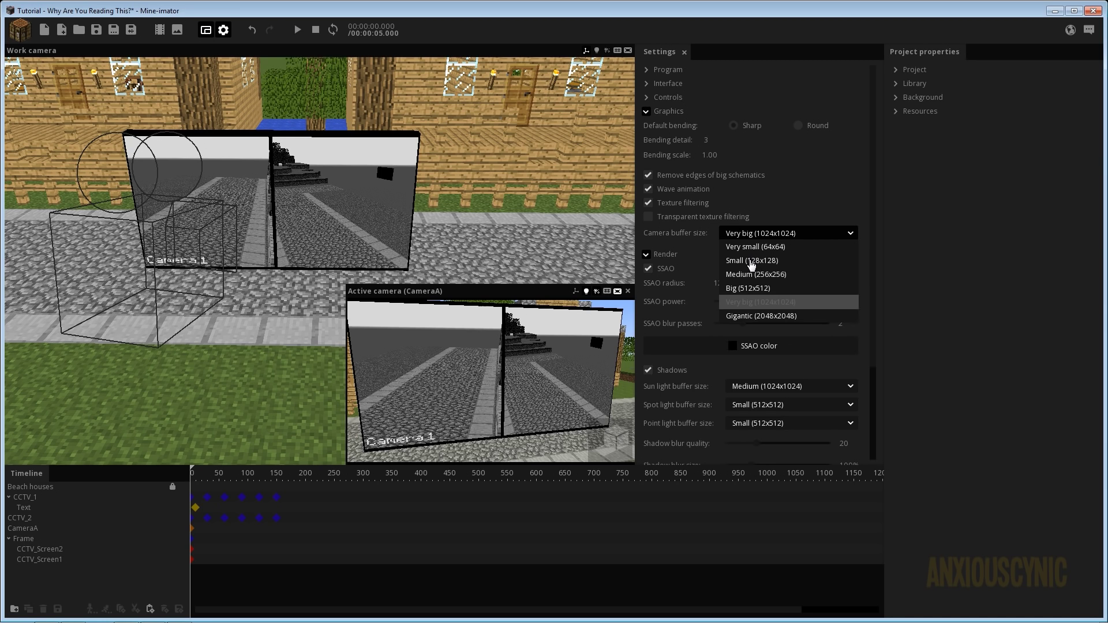
pyautogui.click(750, 261)
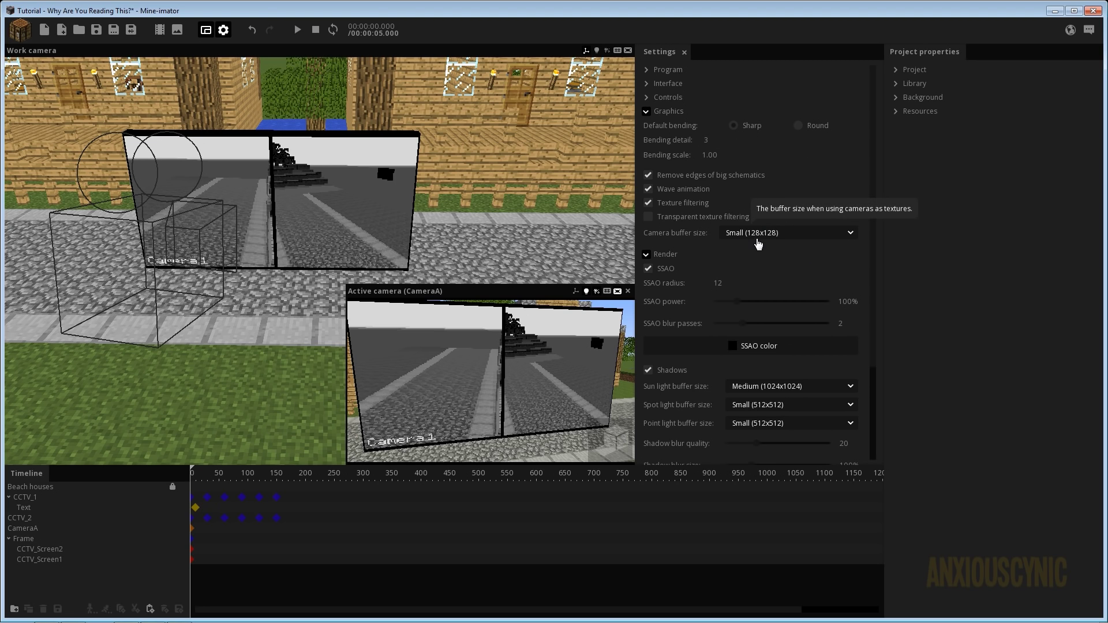
pyautogui.moveTo(508, 185); pyautogui.dragTo(476, 213, button='right')
pyautogui.moveTo(489, 195)
pyautogui.mouseDown()
pyautogui.moveTo(508, 139)
pyautogui.moveTo(489, 196)
pyautogui.mouseUp()
pyautogui.moveTo(456, 178); pyautogui.dragTo(453, 152, button='right')
pyautogui.moveTo(454, 152); pyautogui.dragTo(451, 163)
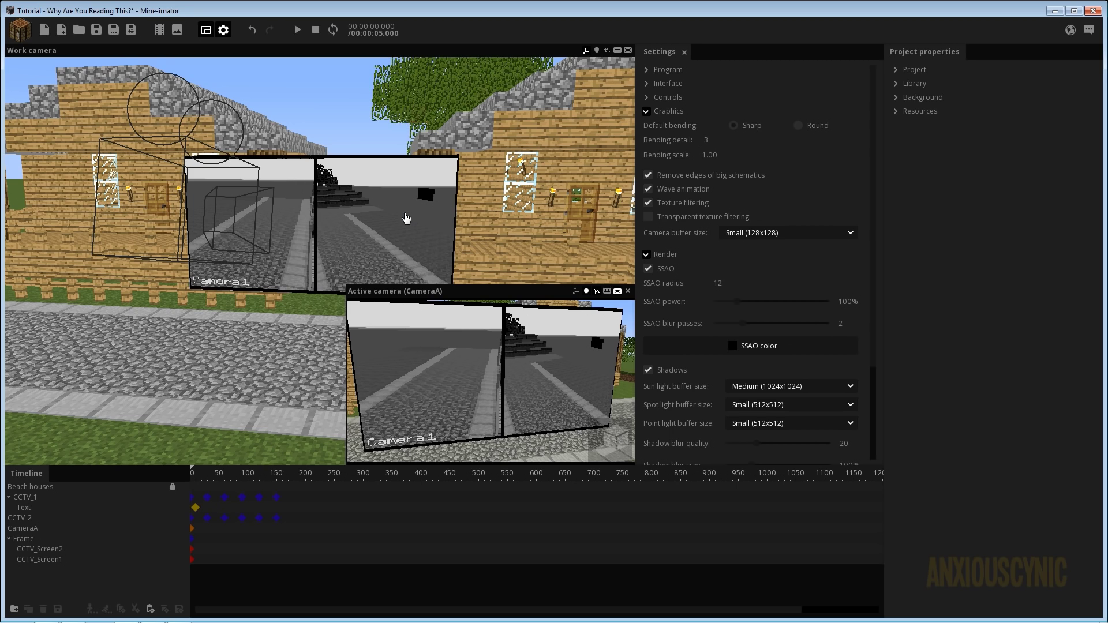
pyautogui.moveTo(412, 220); pyautogui.dragTo(399, 211)
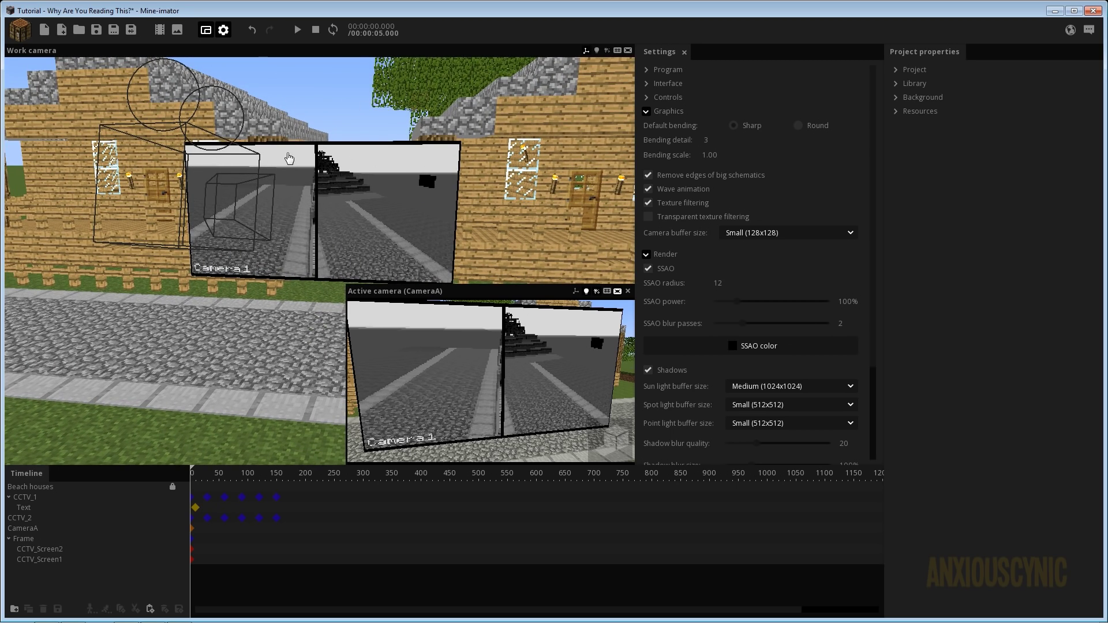
pyautogui.moveTo(484, 195)
pyautogui.mouseDown()
pyautogui.moveTo(519, 197)
pyautogui.moveTo(484, 198)
pyautogui.mouseUp()
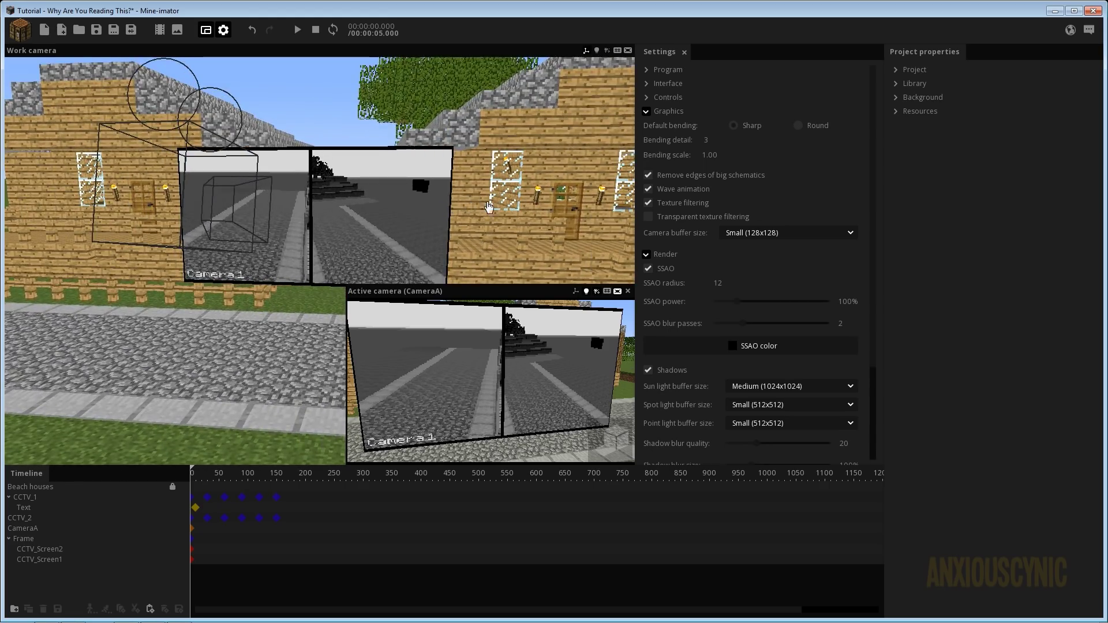
pyautogui.moveTo(488, 208); pyautogui.dragTo(481, 219, button='right')
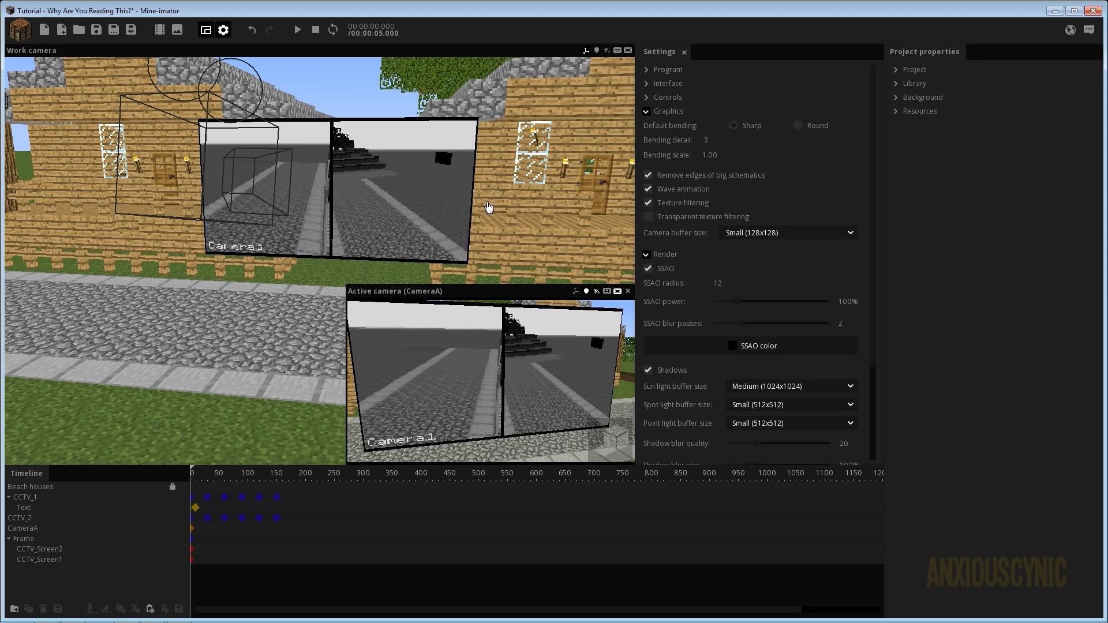